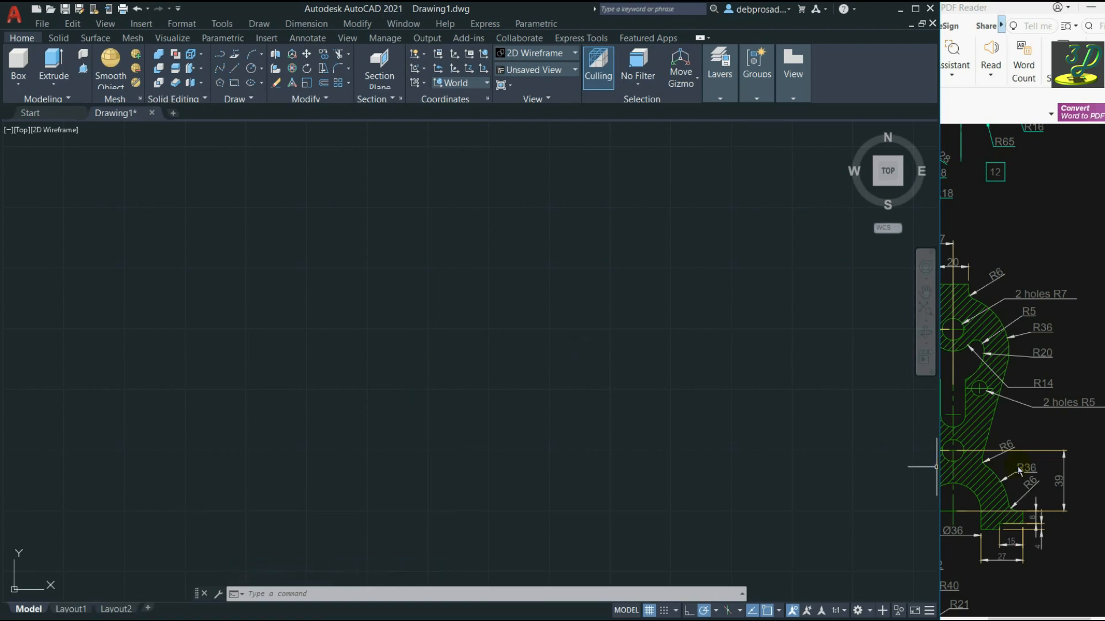
# Draw a vertical centre line about 242 units long in the empty drawing.
pyautogui.click(1093, 440)
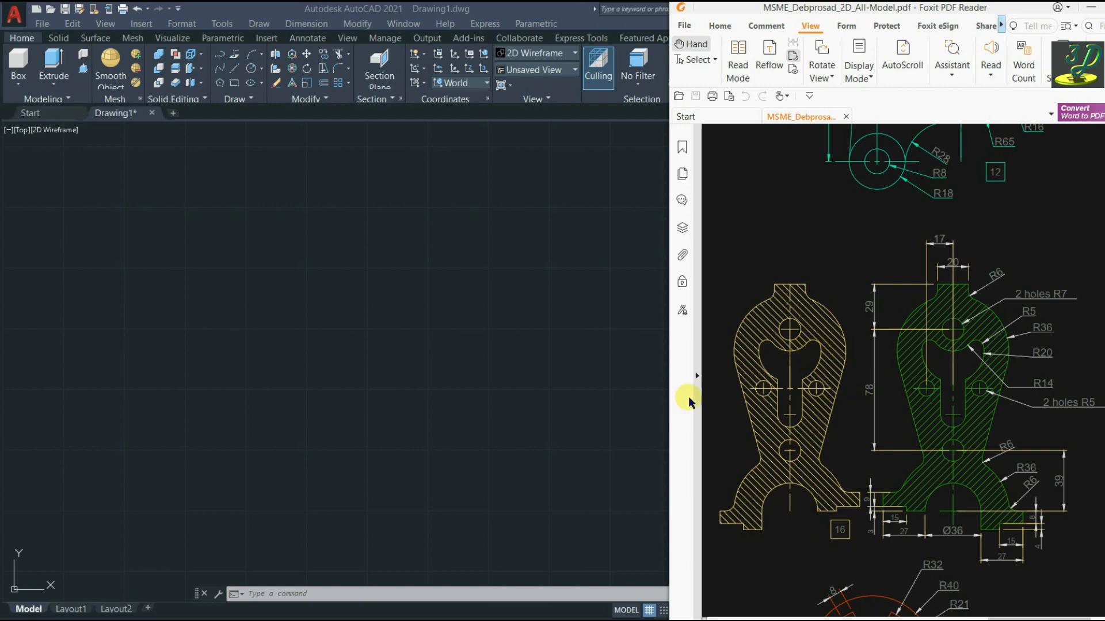
pyautogui.click(472, 323)
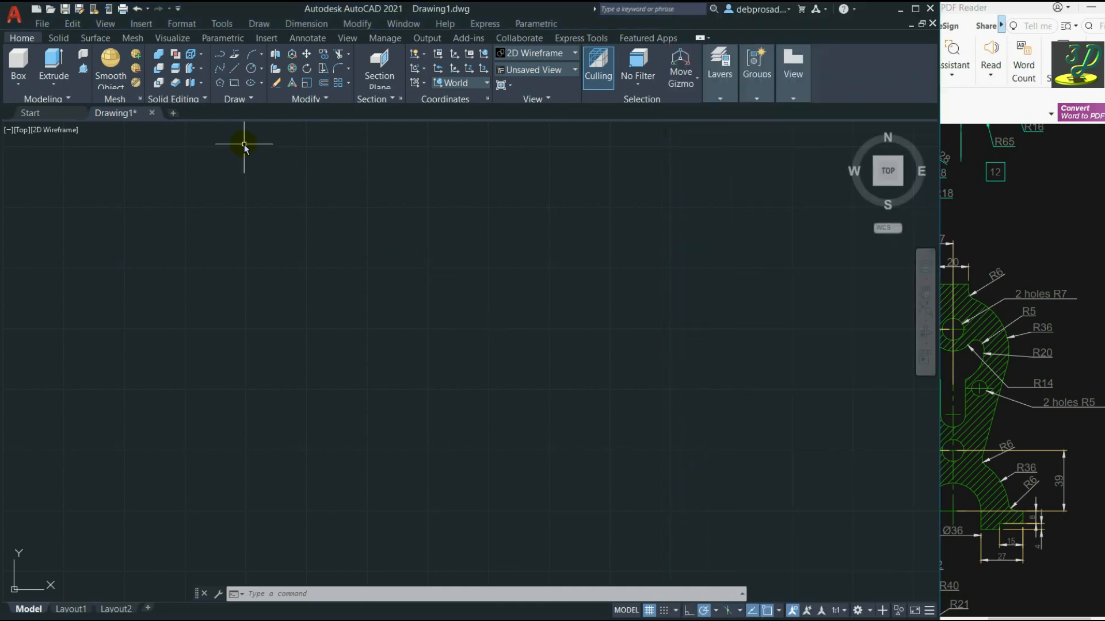
pyautogui.click(234, 68)
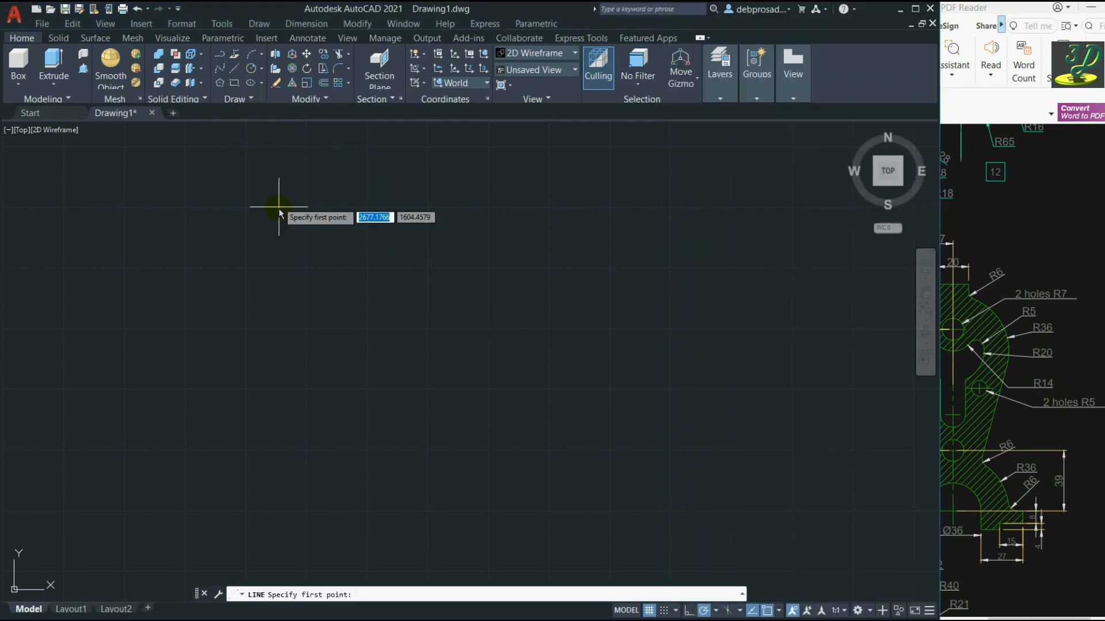
pyautogui.click(413, 469)
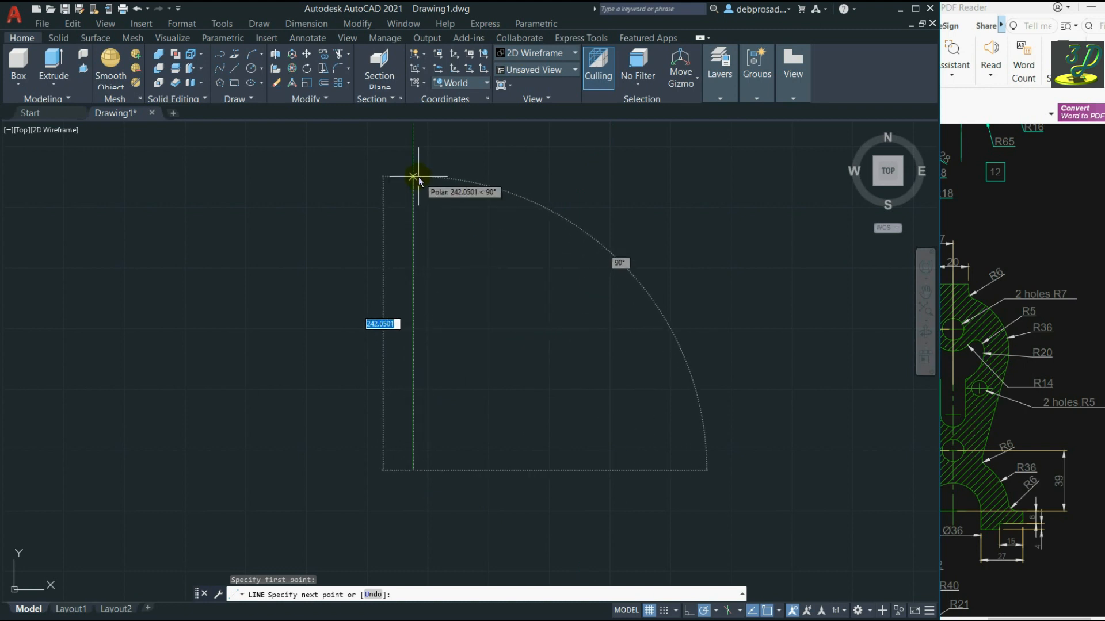
pyautogui.click(414, 178)
pyautogui.press('Return')
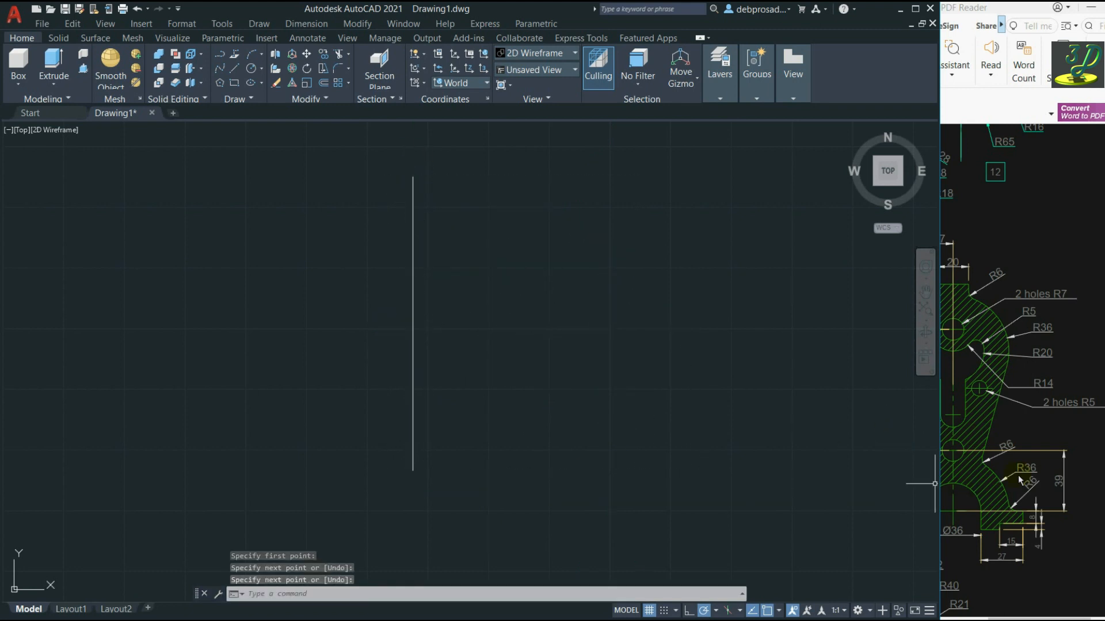
# Draw a circle of radius 7 centred on the lower endpoint of the vertical line.
pyautogui.click(946, 506)
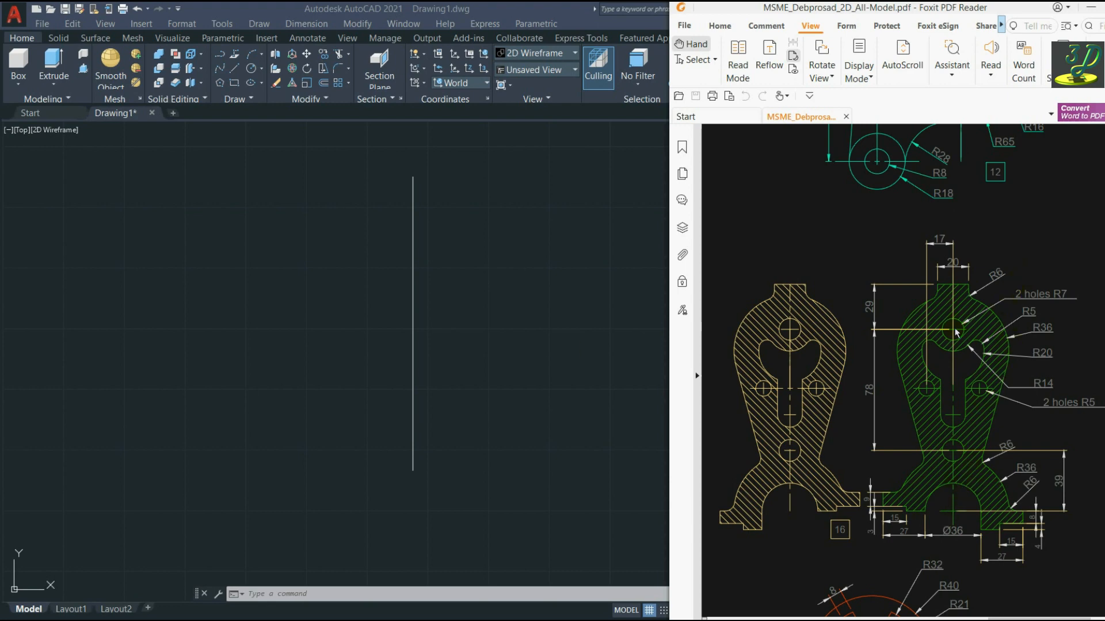
pyautogui.click(481, 268)
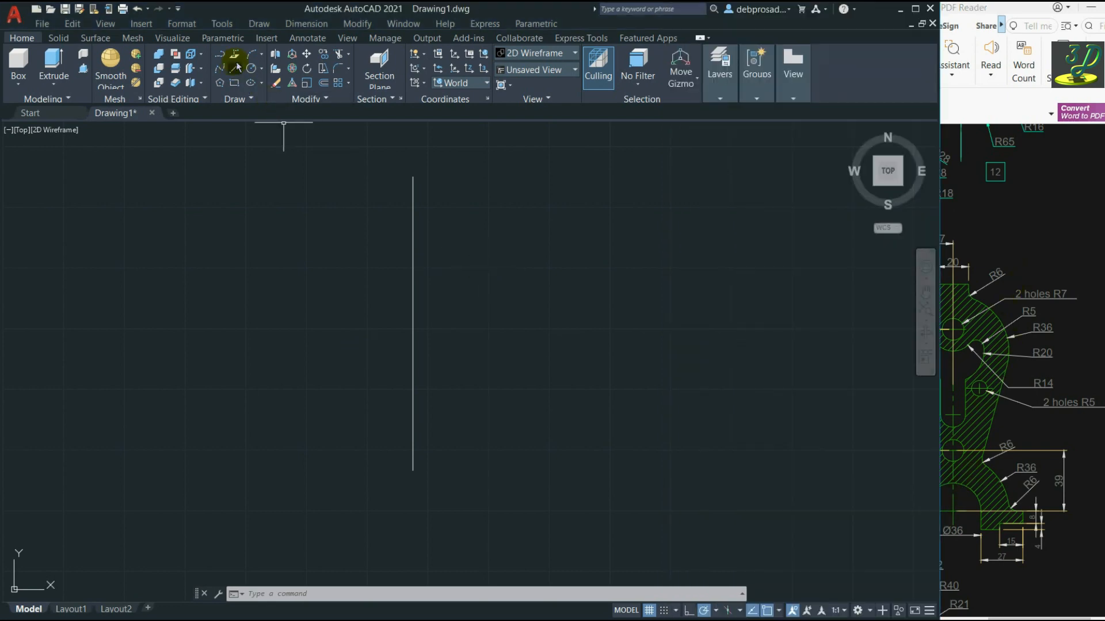
pyautogui.click(251, 69)
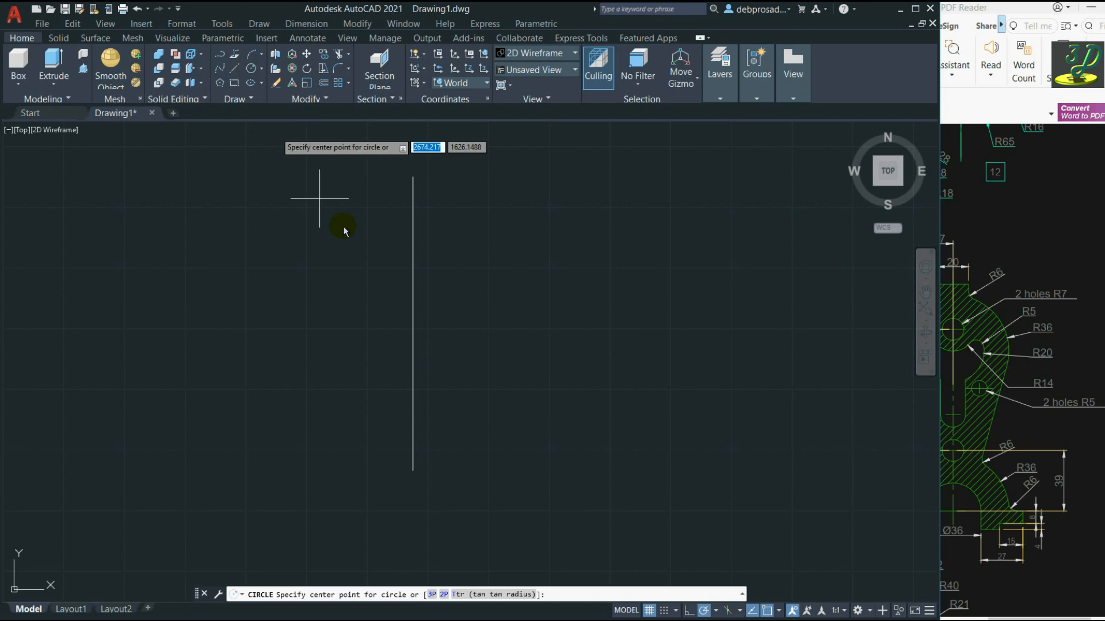
pyautogui.click(412, 471)
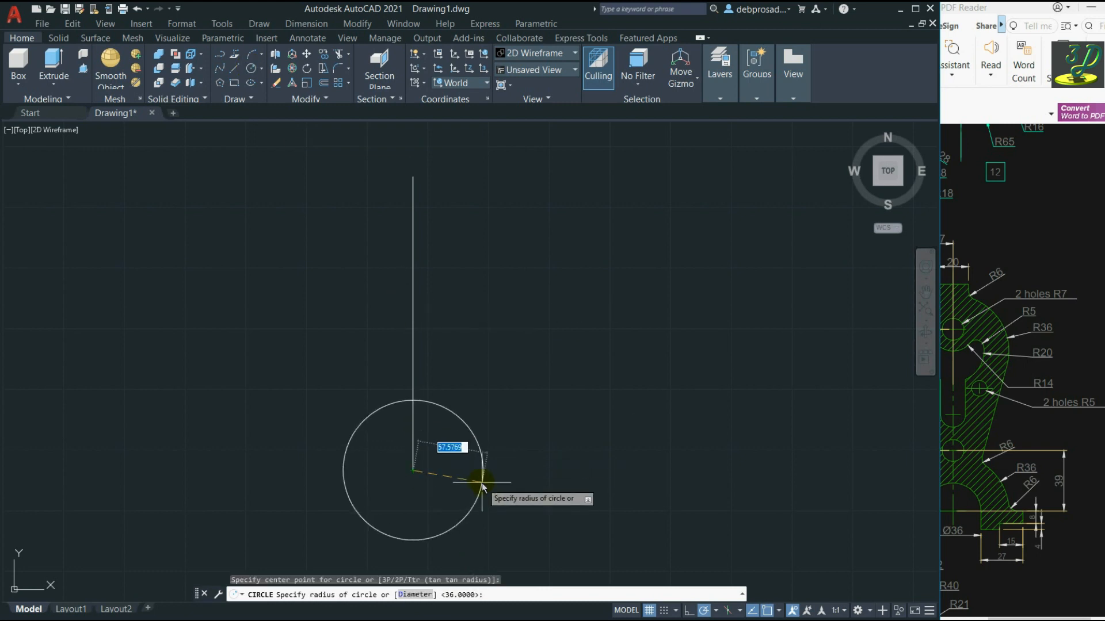
pyautogui.write('7')
pyautogui.press('Return')
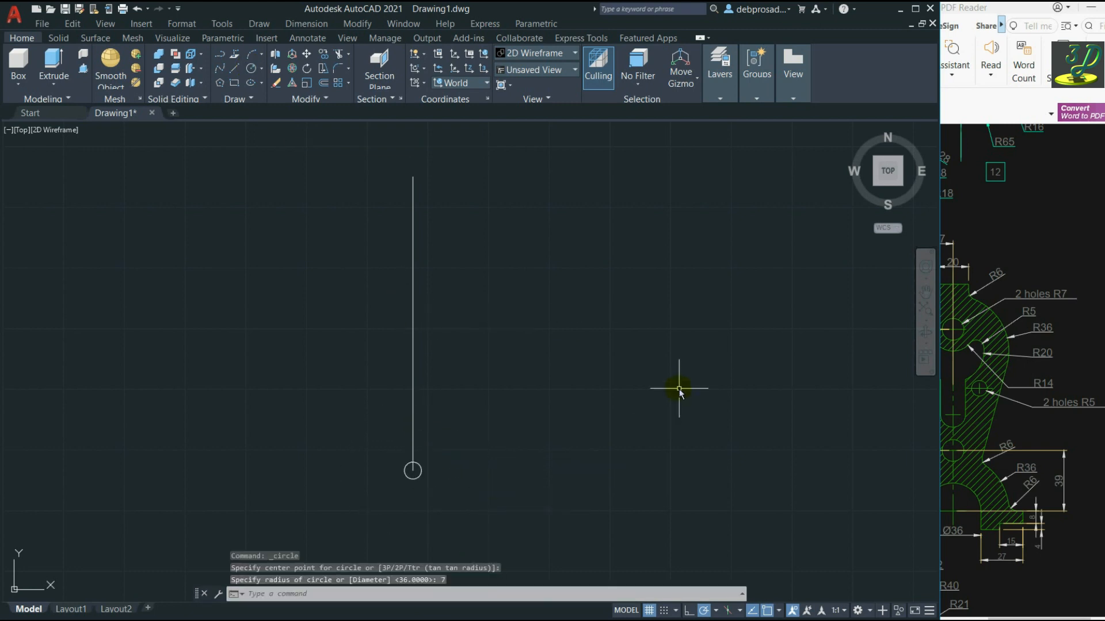
# Copy the radius 7 circle from its centre 78 units straight up along the vertical line.
pyautogui.click(1034, 383)
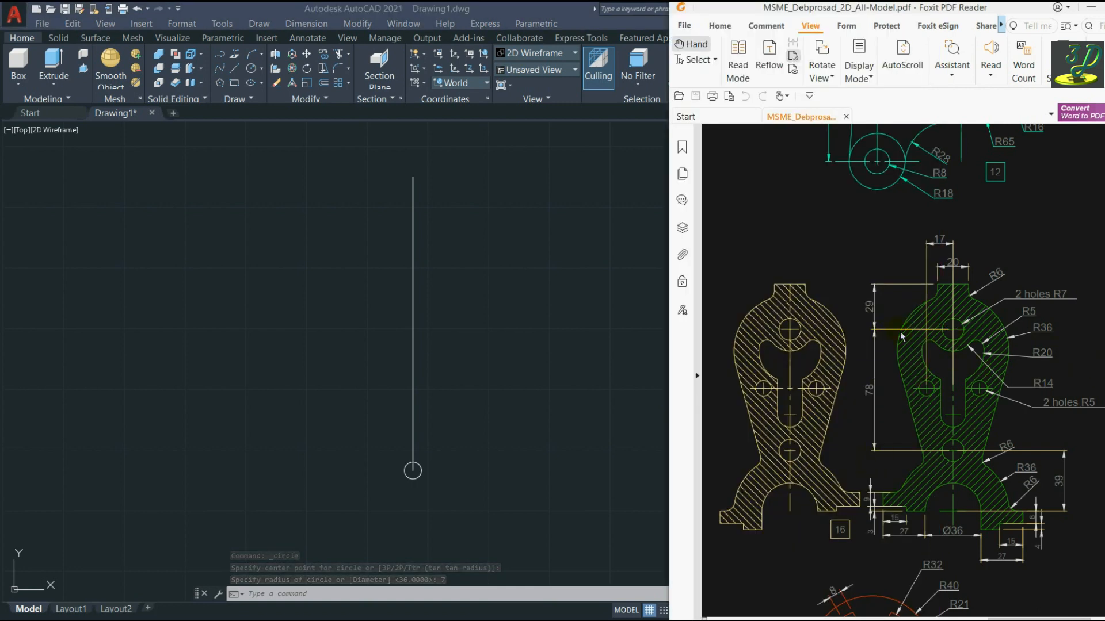
pyautogui.click(412, 471)
pyautogui.click(415, 467)
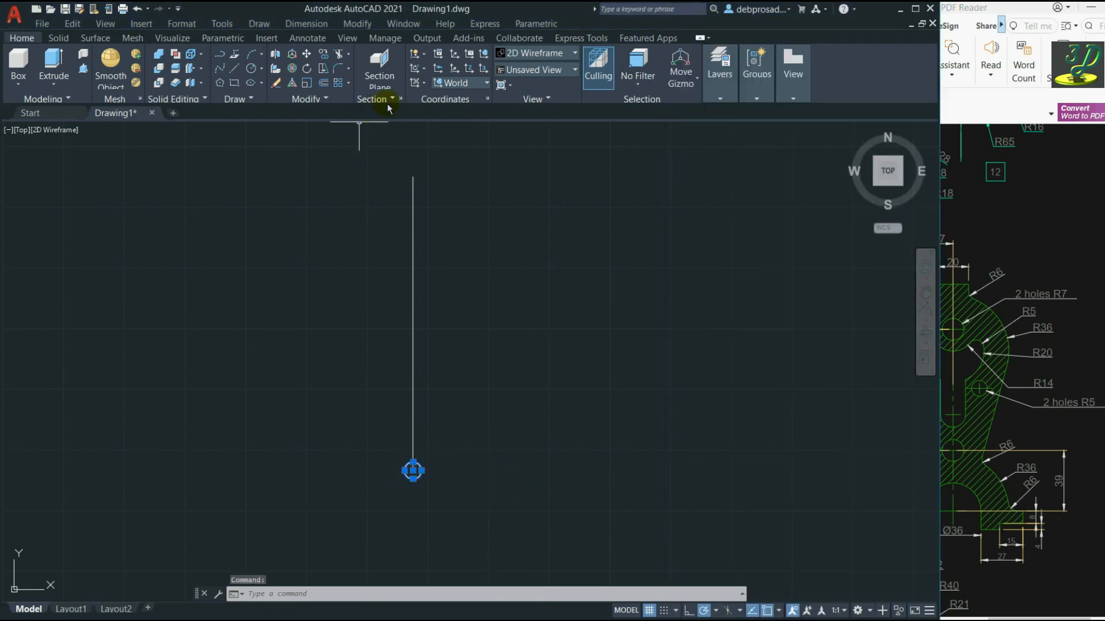
pyautogui.click(324, 54)
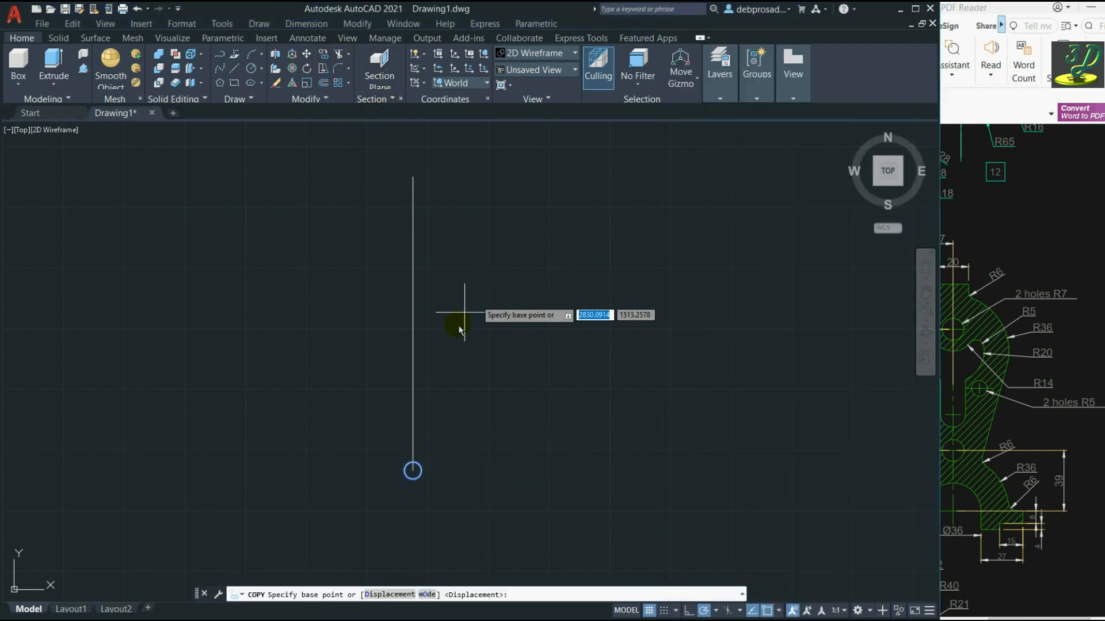
pyautogui.click(412, 471)
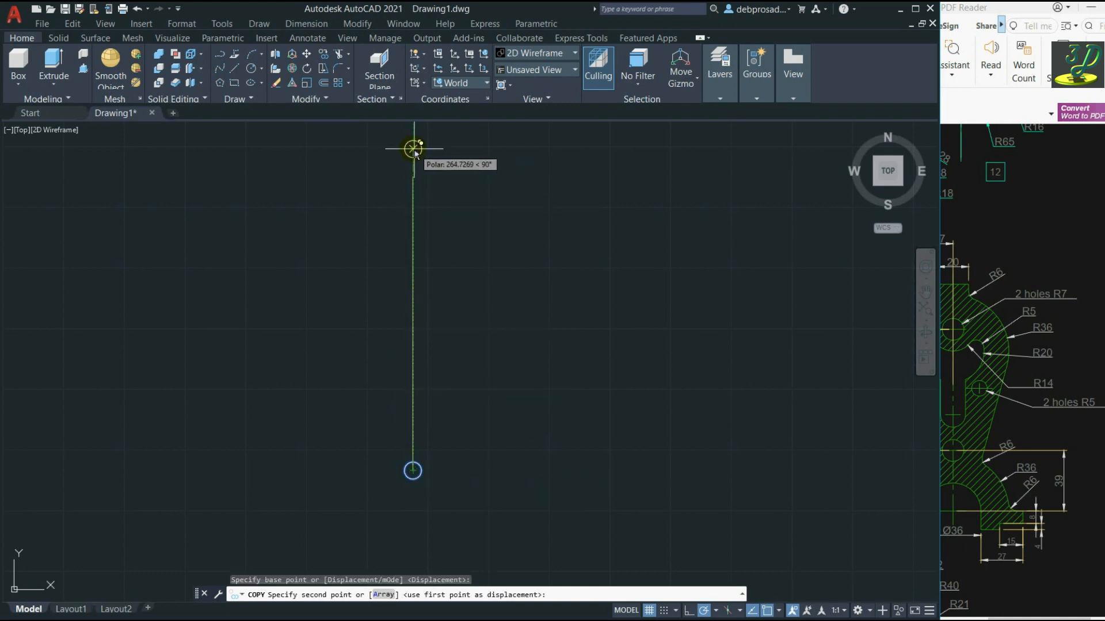
pyautogui.write('78')
pyautogui.press('Return')
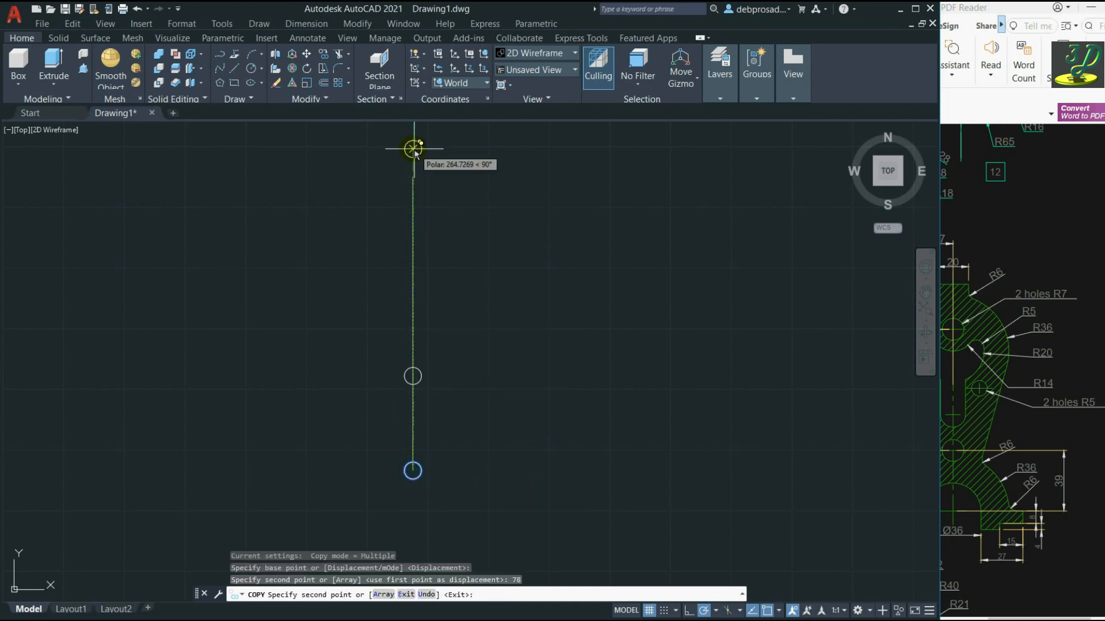
pyautogui.press('Escape')
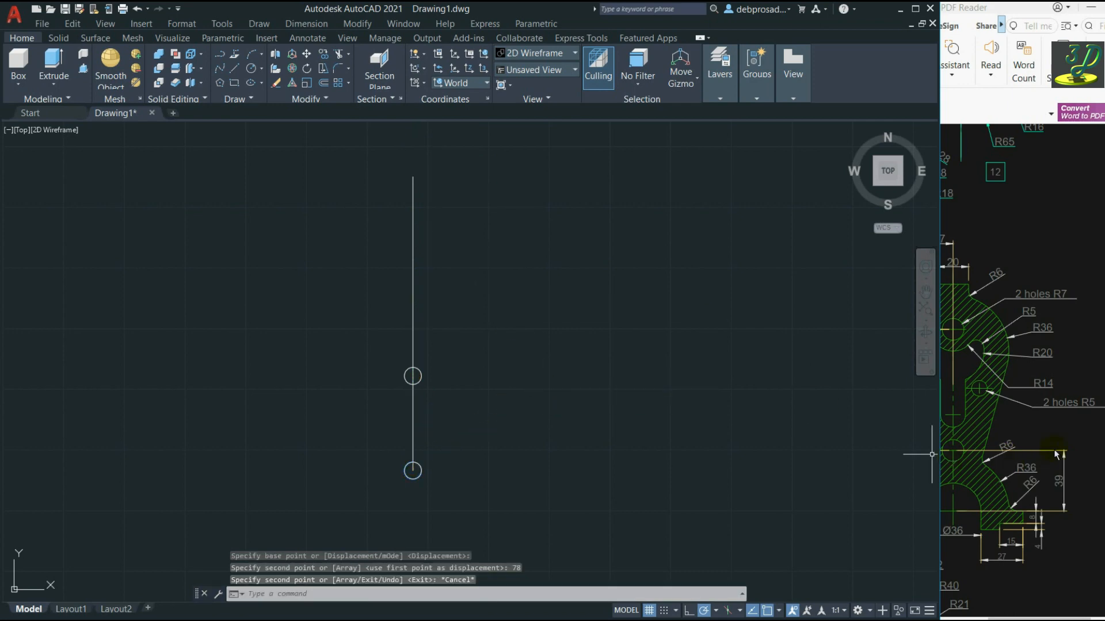
# Draw a circle of radius 14 concentric with the upper small circle.
pyautogui.click(1088, 443)
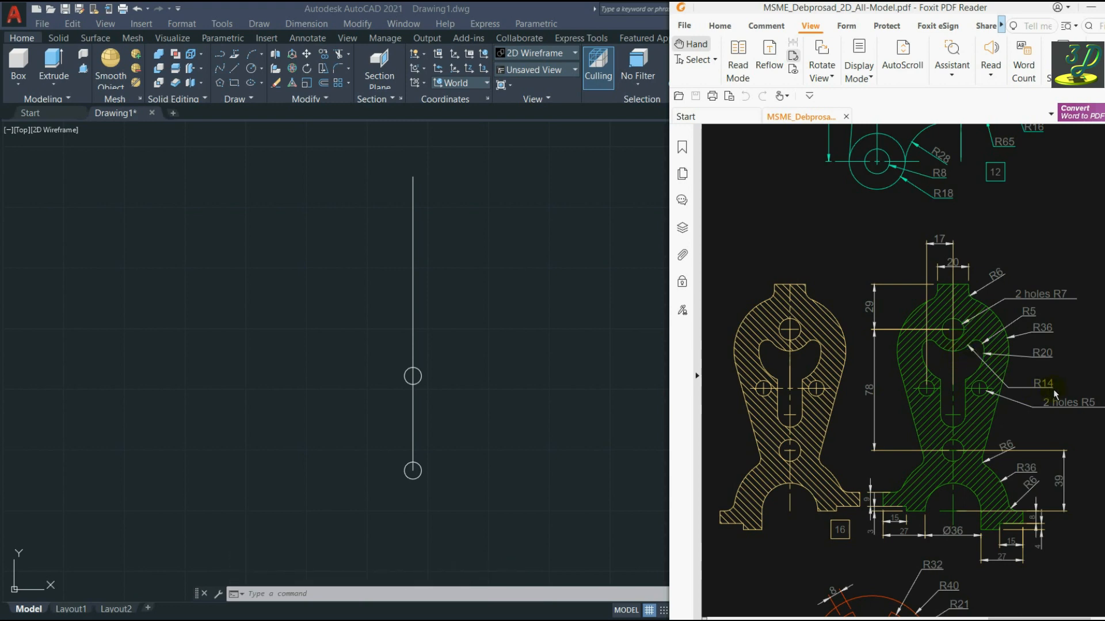
pyautogui.click(563, 334)
pyautogui.click(251, 84)
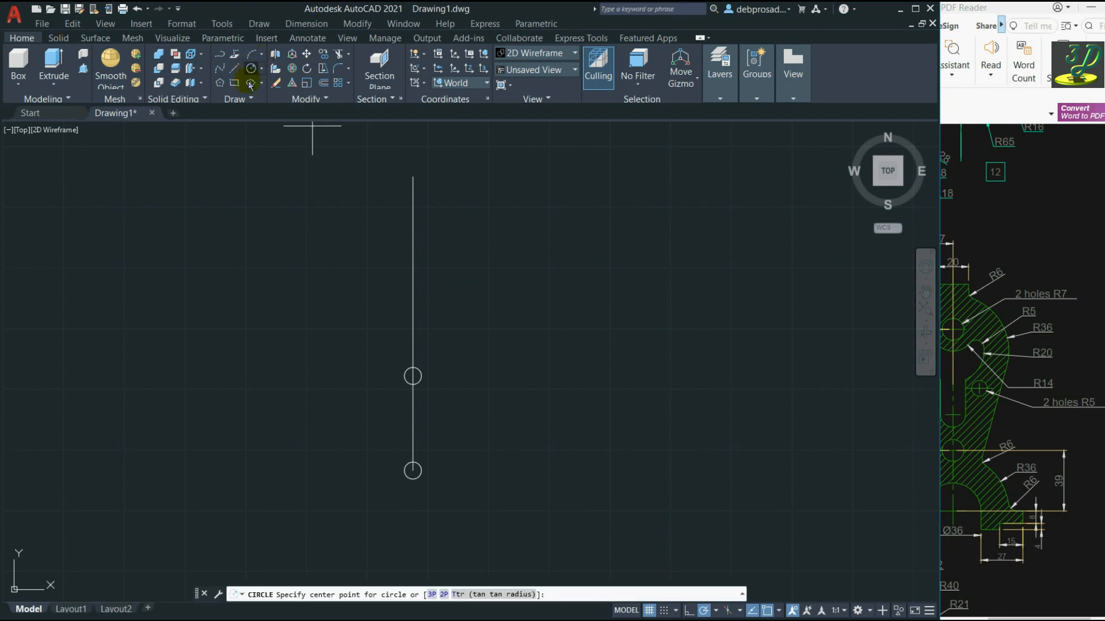
pyautogui.click(413, 376)
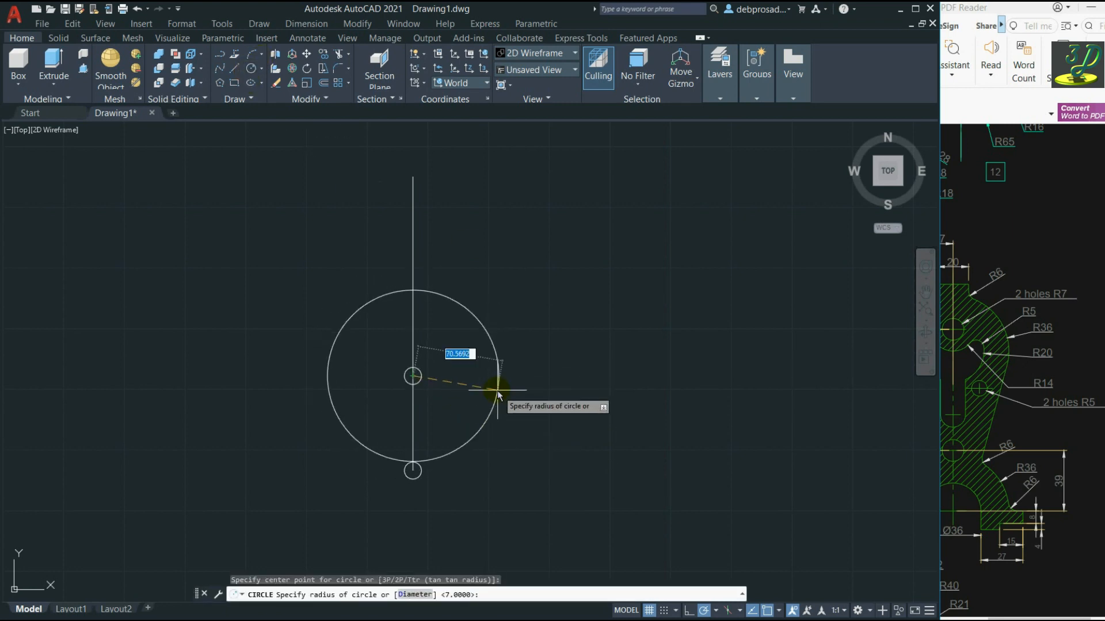
pyautogui.write('14')
pyautogui.press('Return')
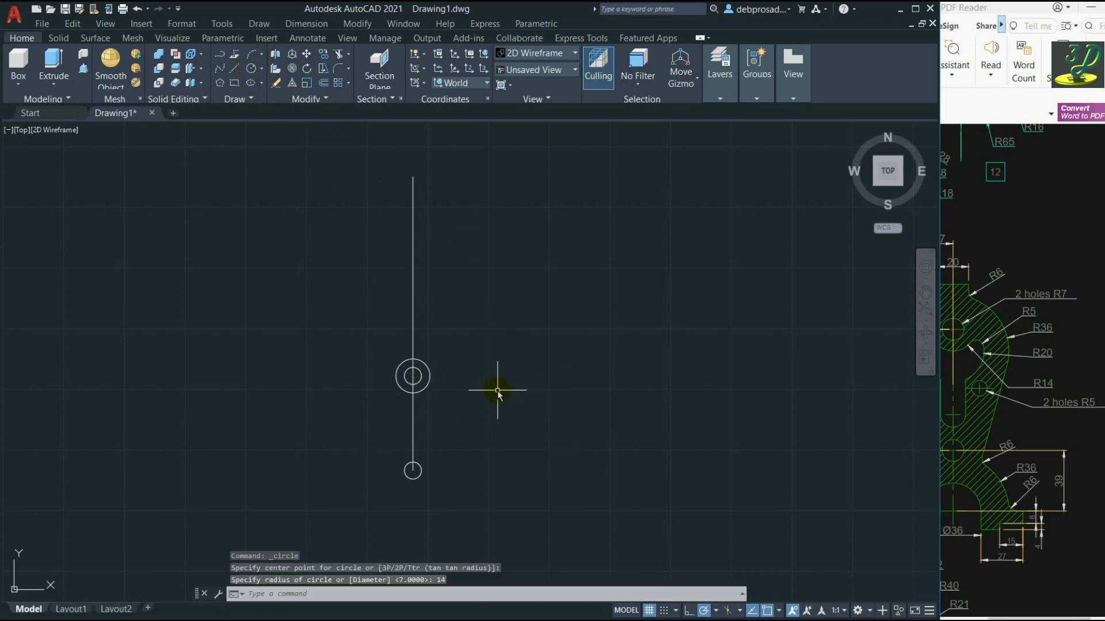
# Draw a circle of radius 20 centred where the radius 14 circle's bottom meets the vertical line.
pyautogui.click(1085, 454)
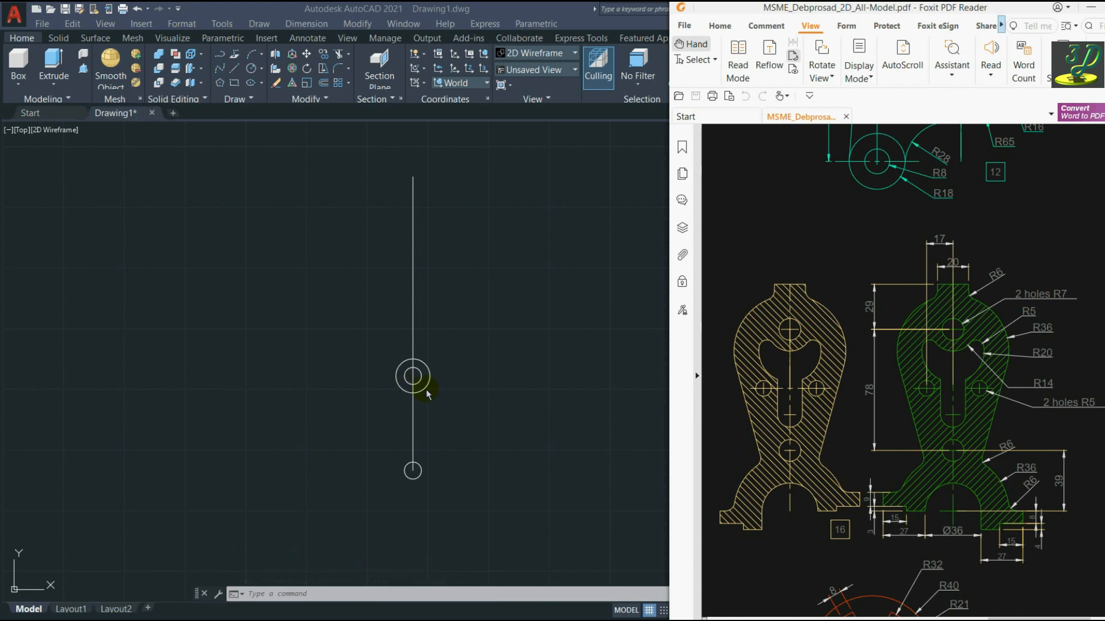
pyautogui.scroll(5, 414, 397)
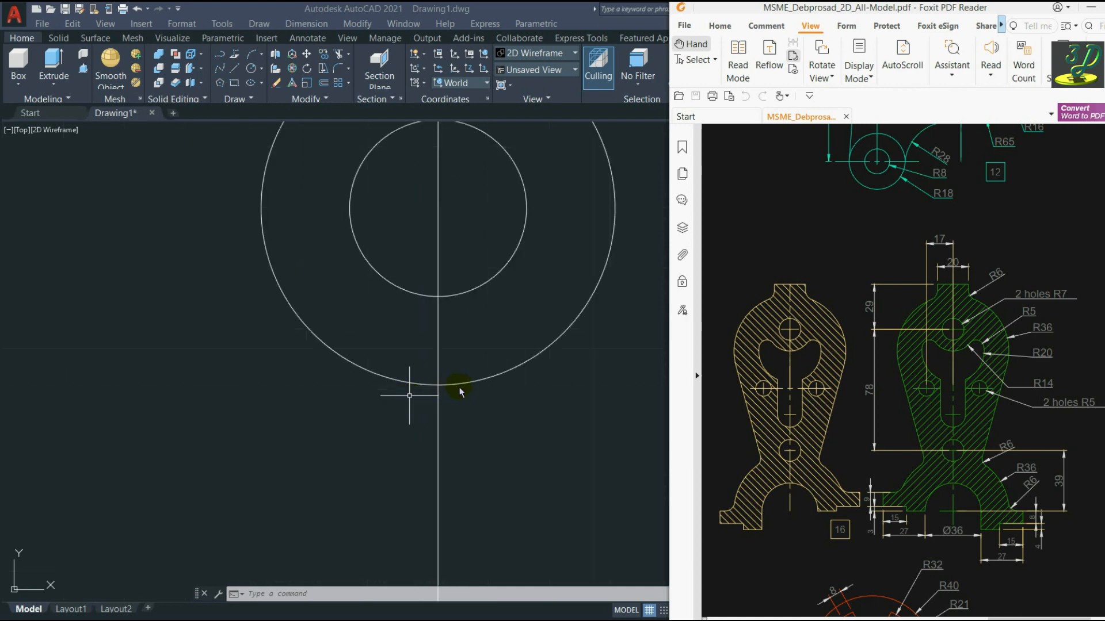
pyautogui.click(518, 426)
pyautogui.scroll(-4, 412, 390)
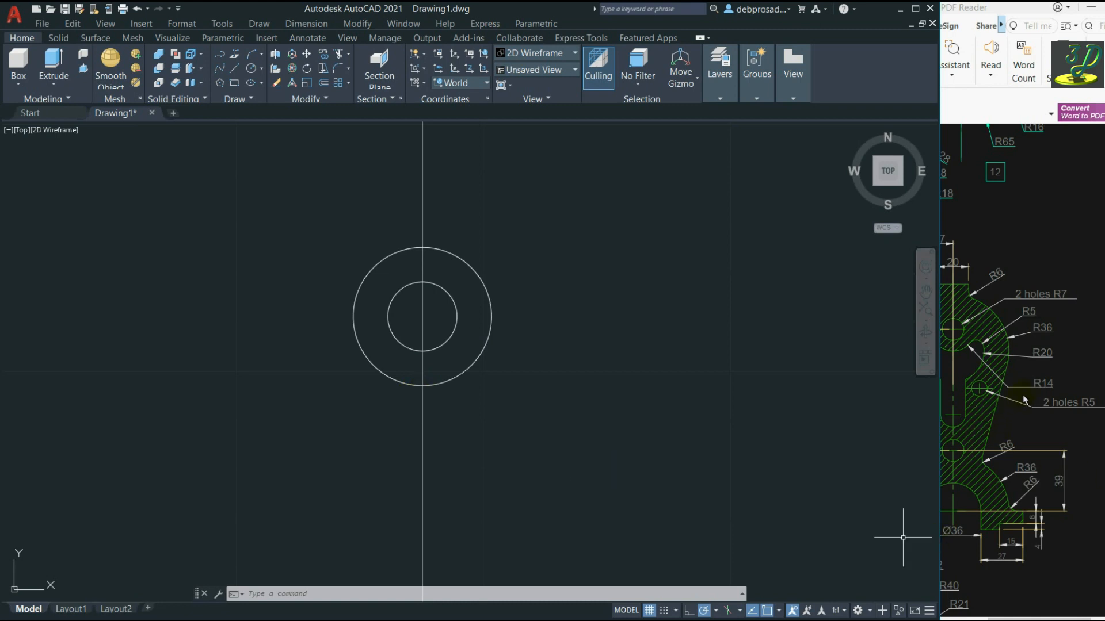
pyautogui.click(1027, 371)
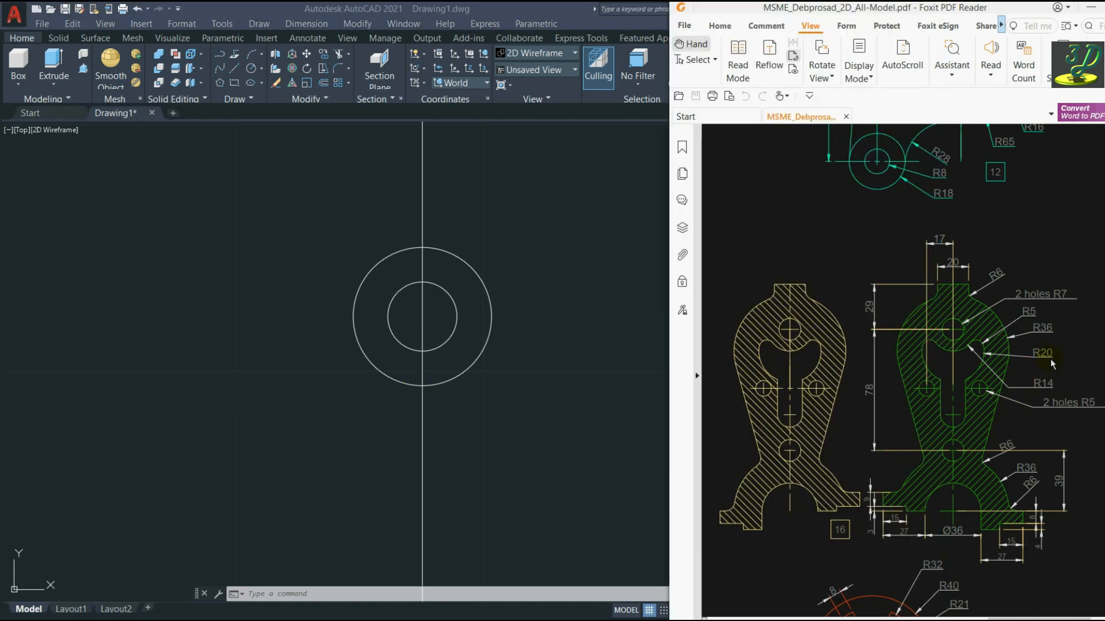
pyautogui.click(250, 69)
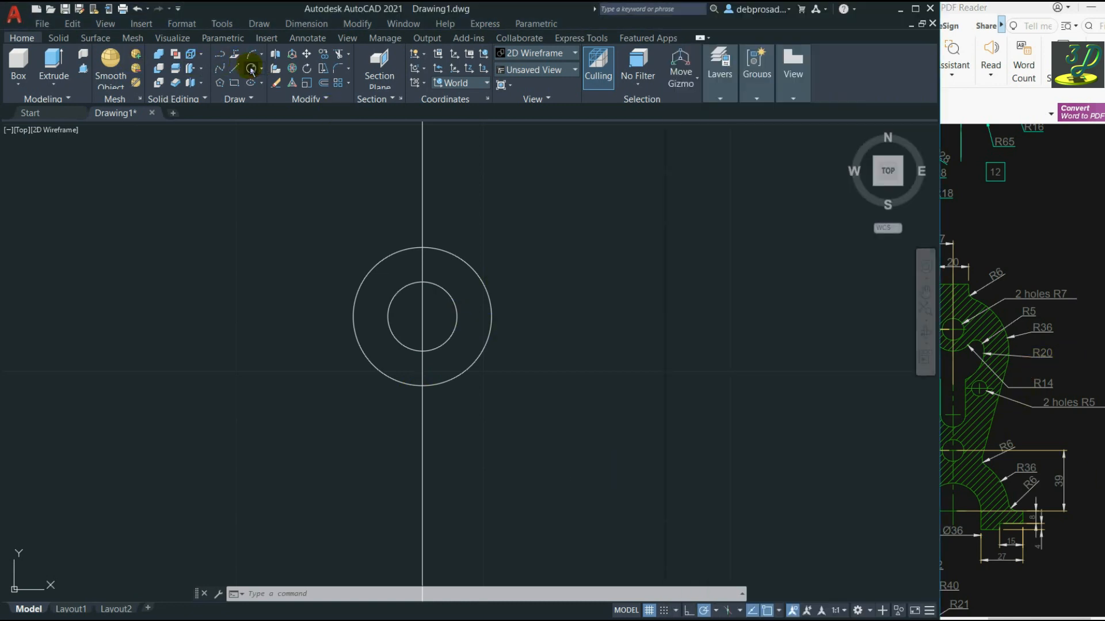
pyautogui.click(248, 72)
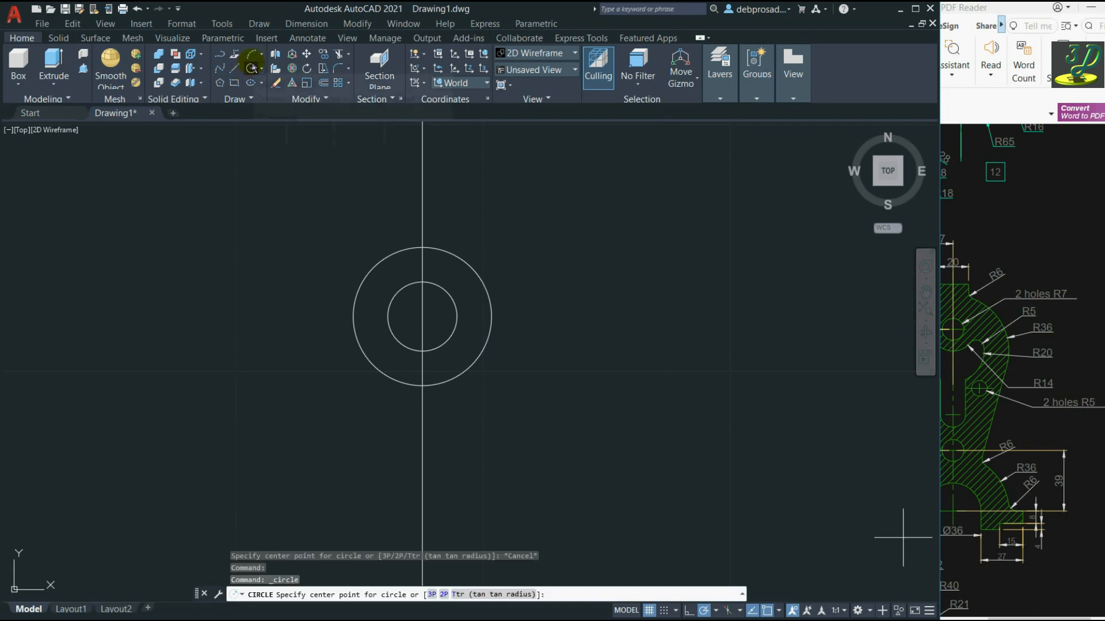
pyautogui.click(422, 386)
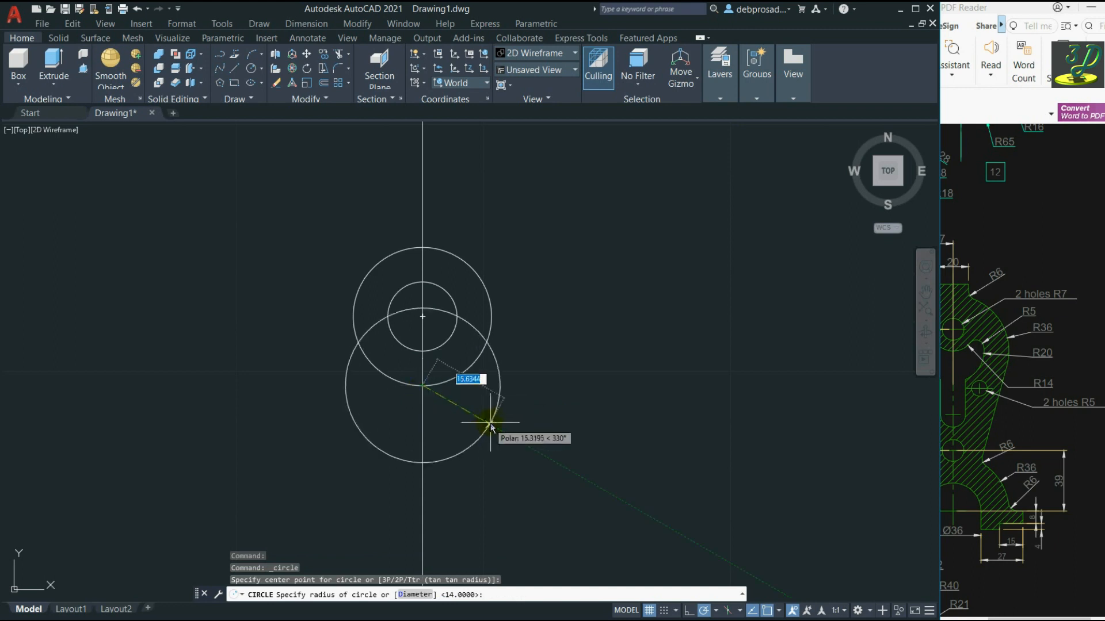
pyautogui.write('20')
pyautogui.press('Return')
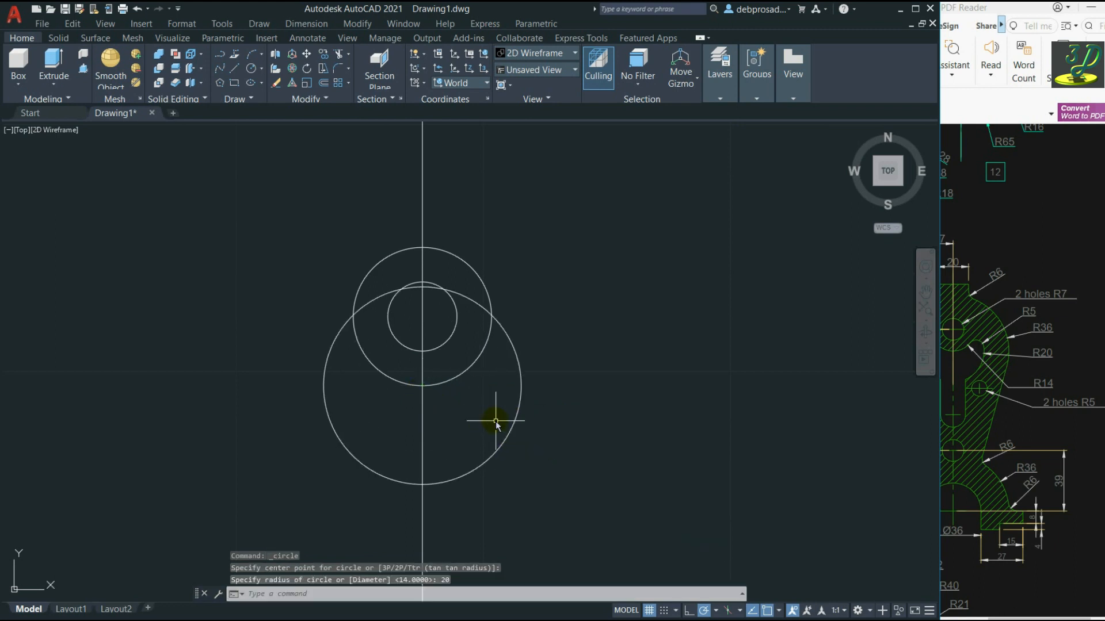
# Draw a circle of radius 36 concentric with the radius 20 circle.
pyautogui.click(251, 67)
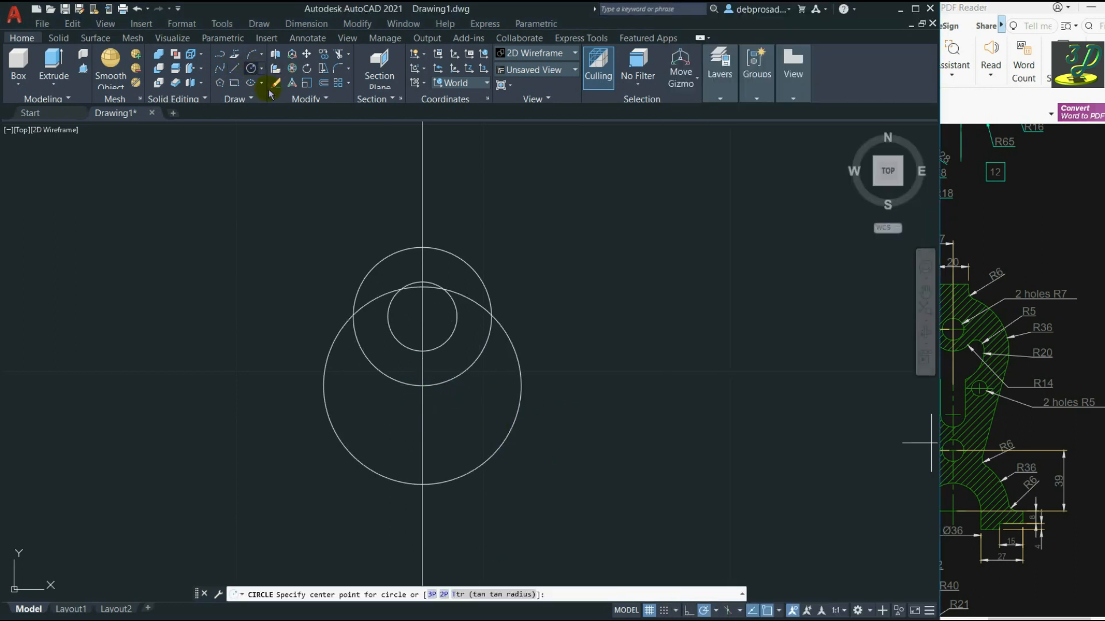
pyautogui.click(423, 385)
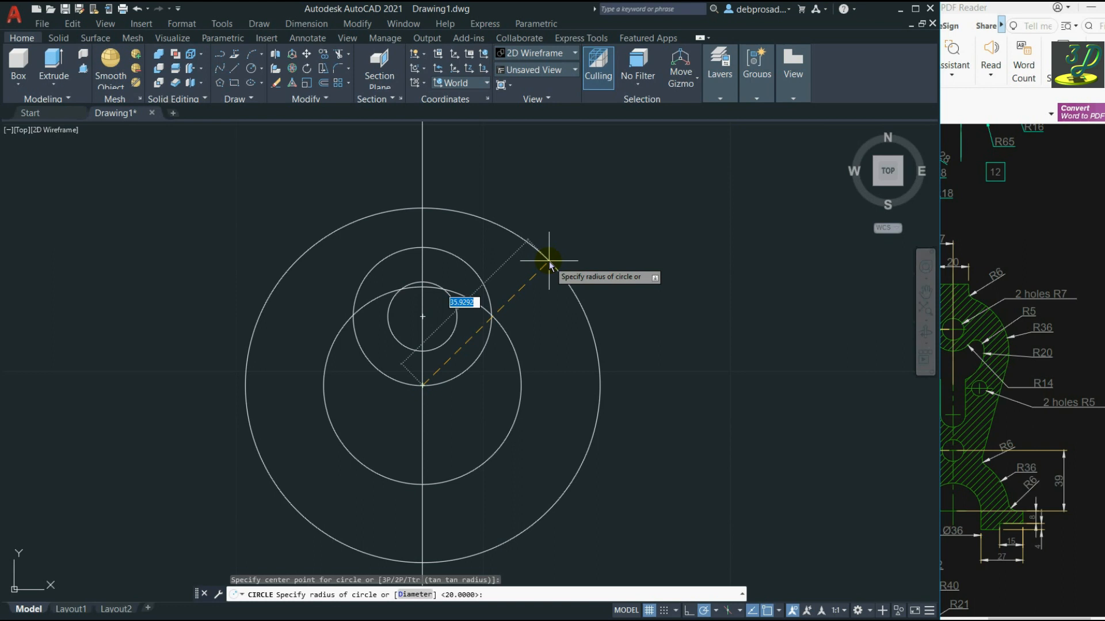
pyautogui.write('36')
pyautogui.press('Return')
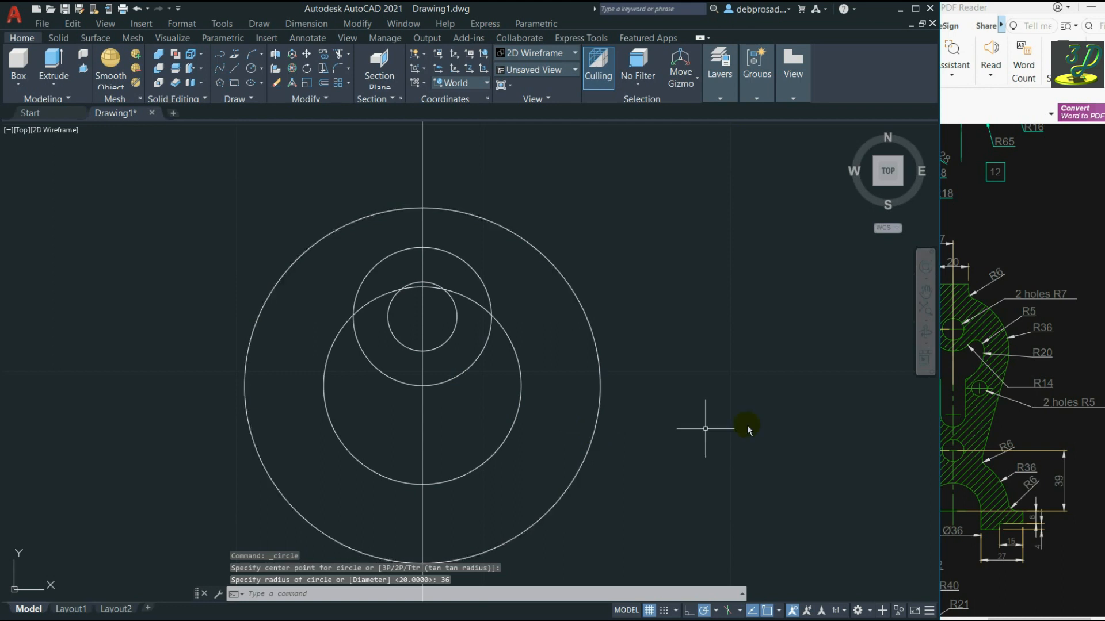
# Check the PDF reference for the base dimensions and draw a 39-unit line straight down from the lower small circle's centre.
pyautogui.click(1075, 345)
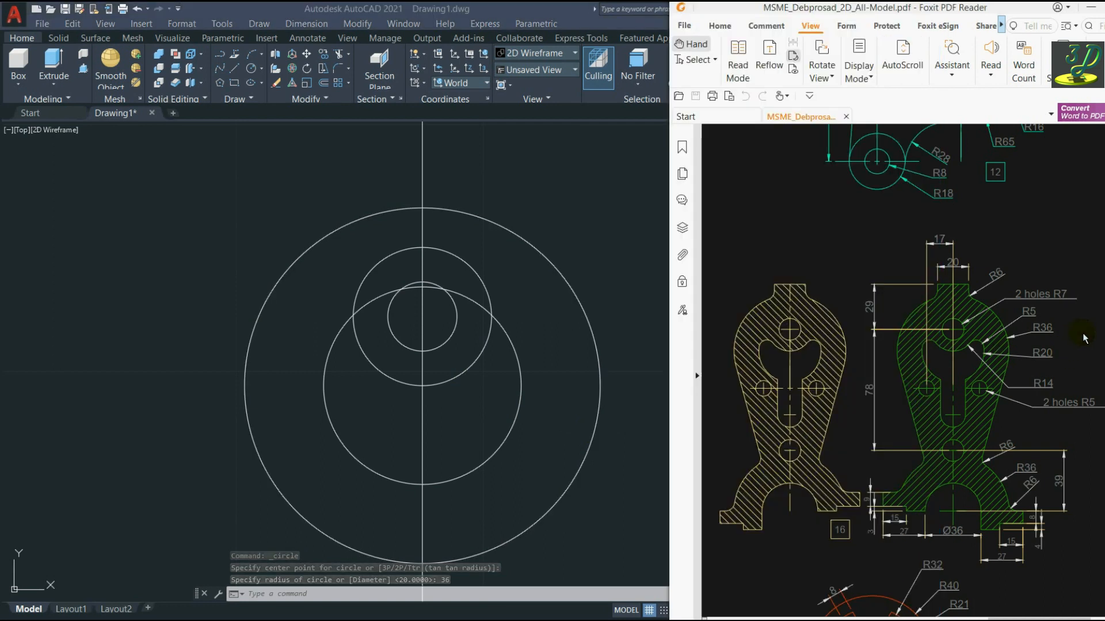
pyautogui.scroll(-2, 527, 263)
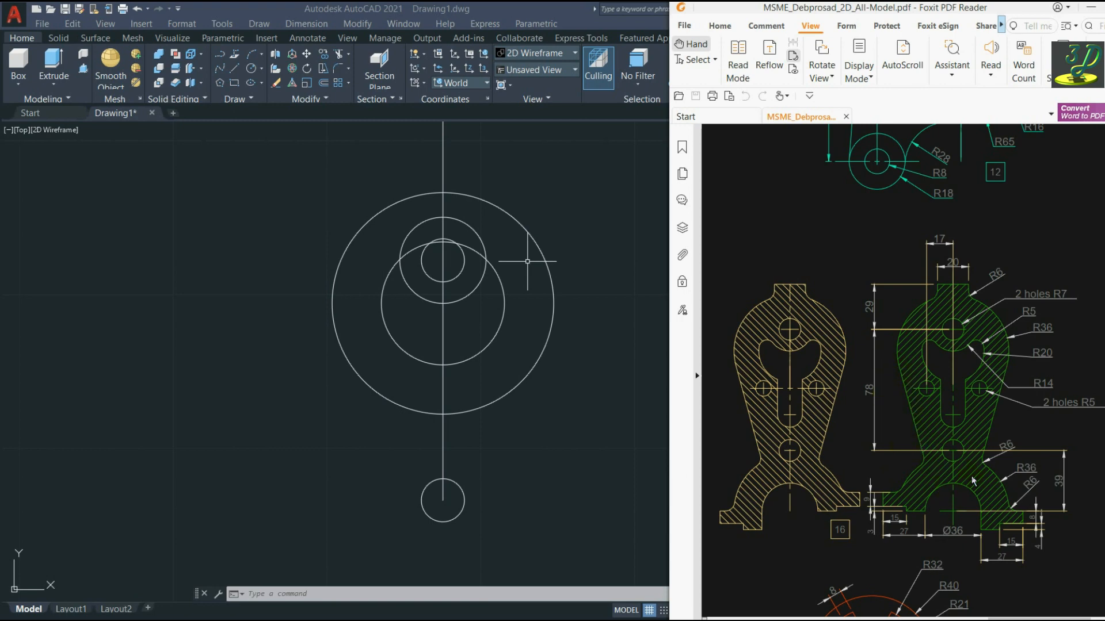
pyautogui.click(229, 71)
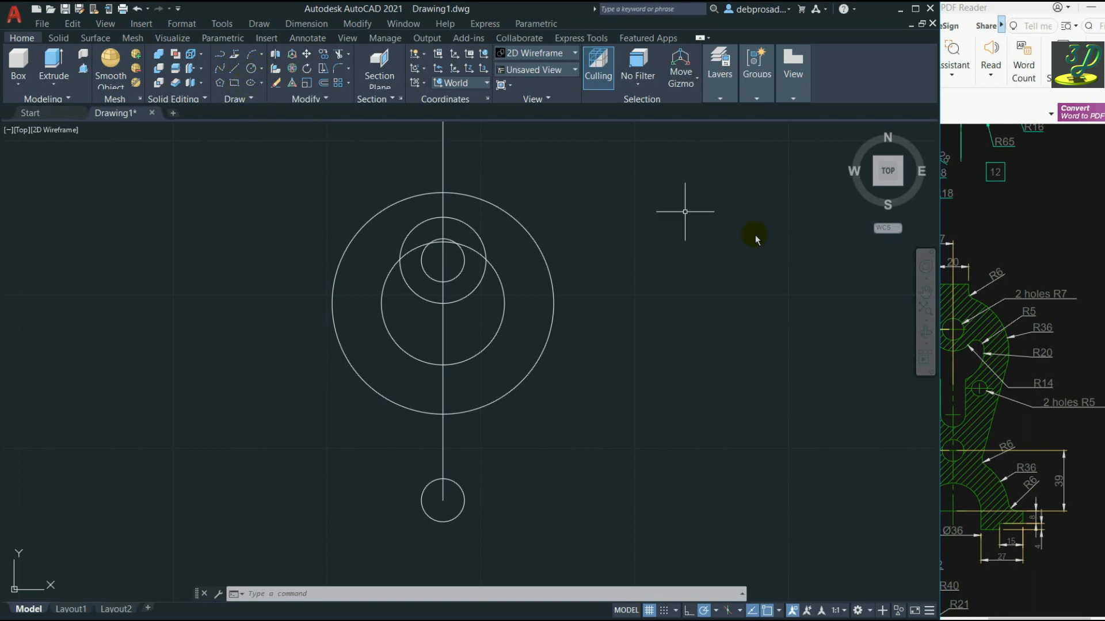
pyautogui.click(1076, 405)
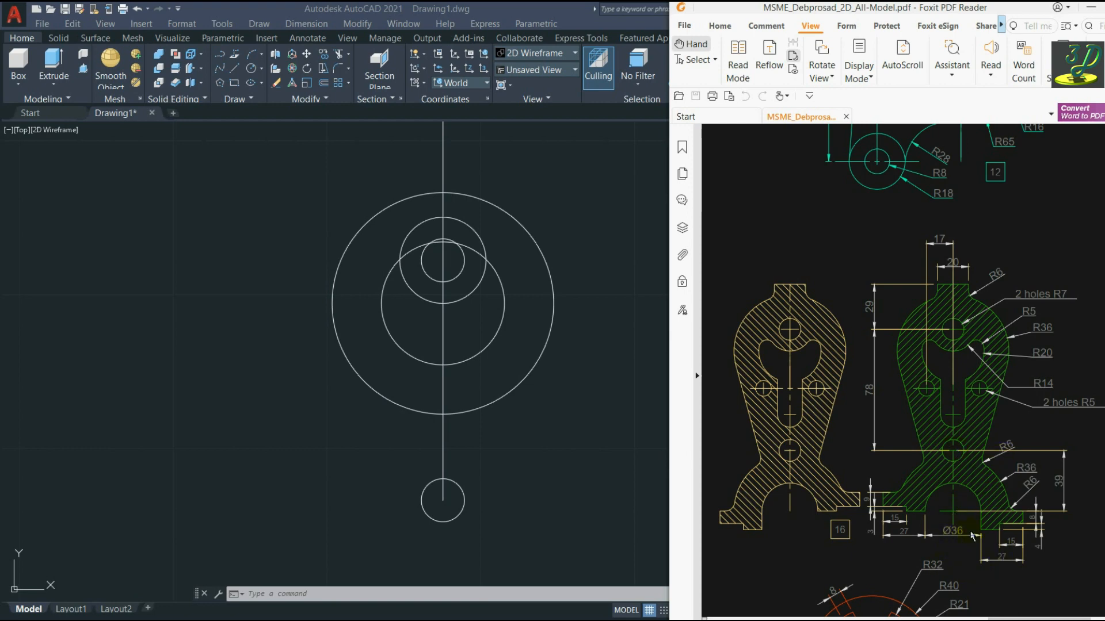
pyautogui.click(233, 67)
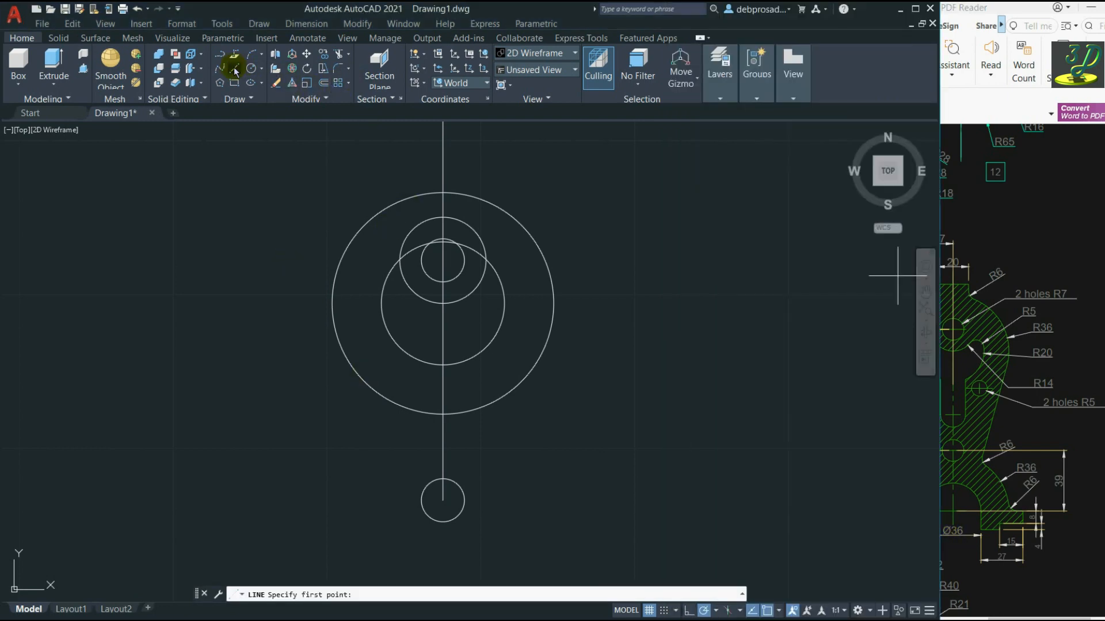
pyautogui.click(442, 500)
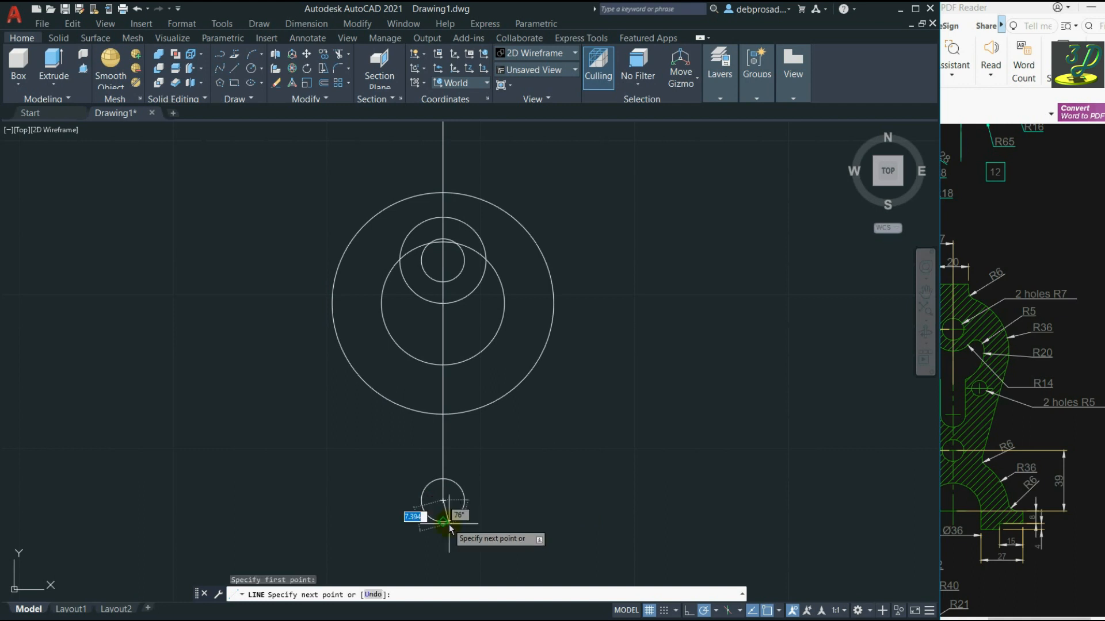
pyautogui.scroll(-5, 618, 267)
pyautogui.scroll(5, 560, 382)
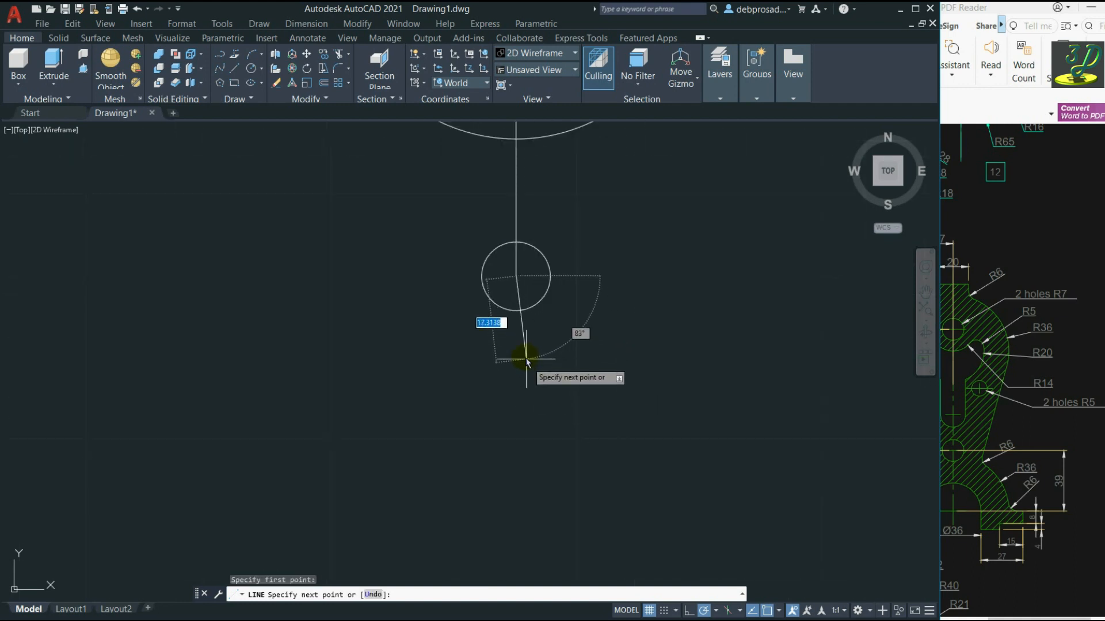
pyautogui.write('39')
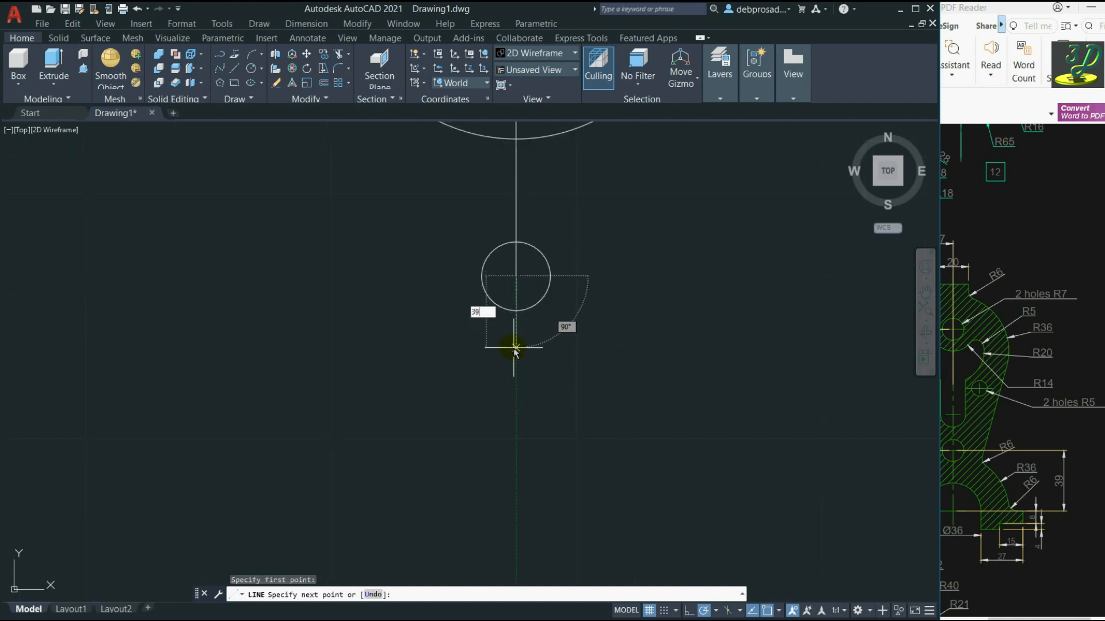
pyautogui.press('Return')
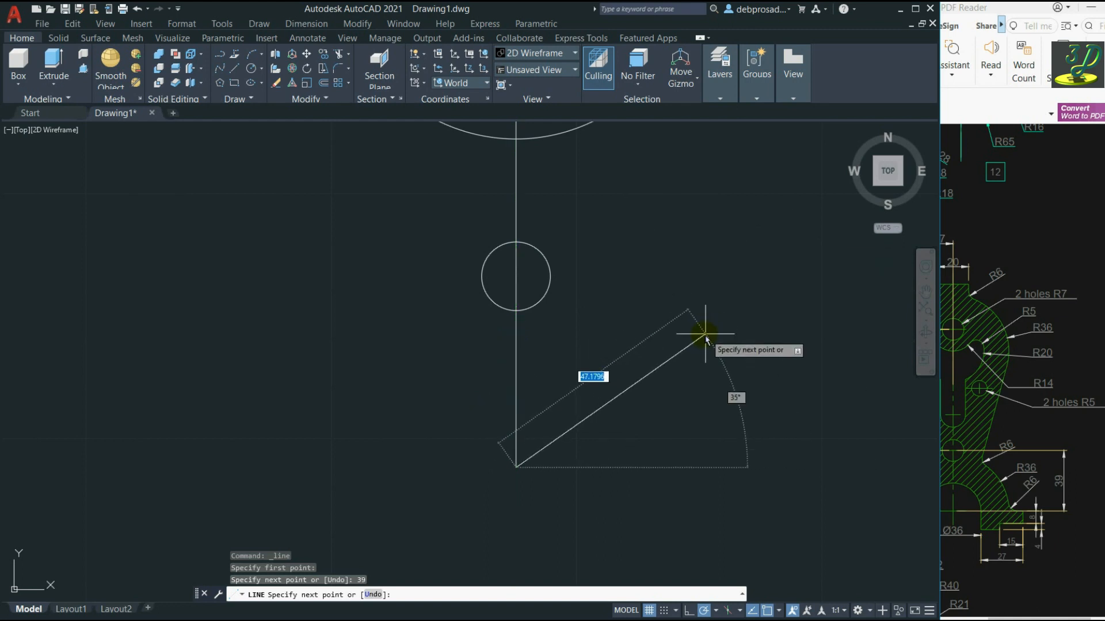
pyautogui.press('Return')
# Draw a circle of radius 18 centred on the lower end of the vertical line.
pyautogui.click(251, 68)
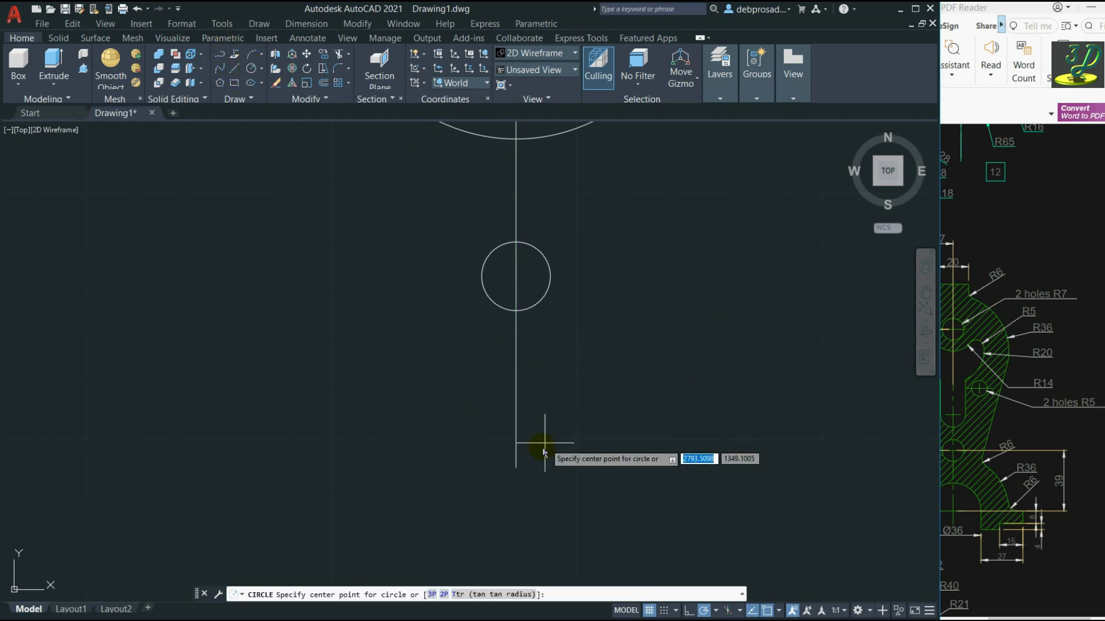
pyautogui.click(516, 468)
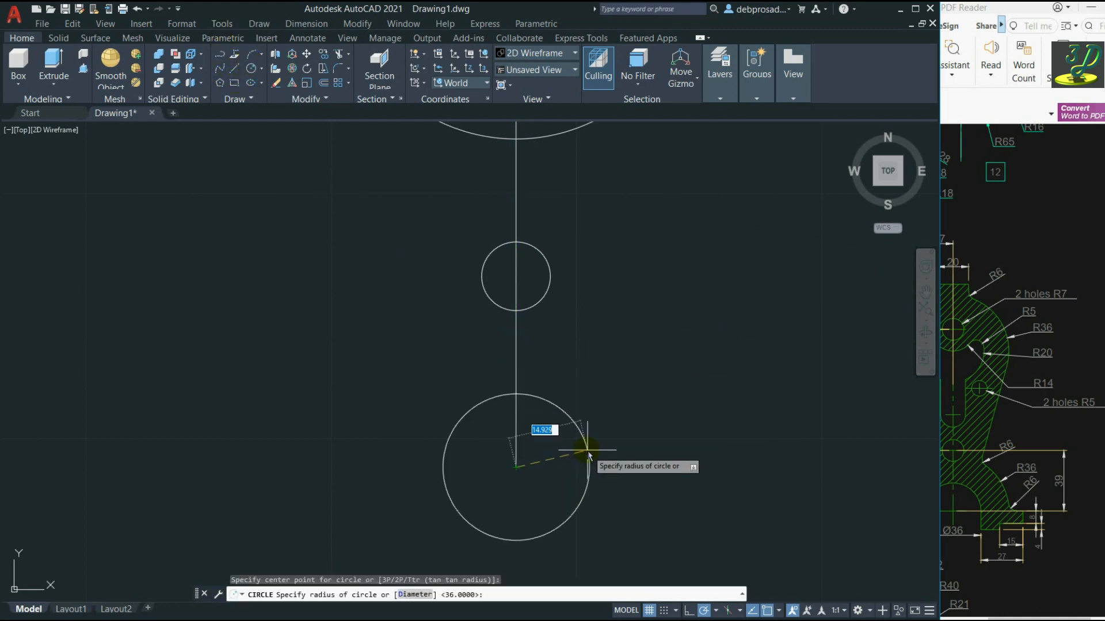
pyautogui.write('18')
pyautogui.press('Return')
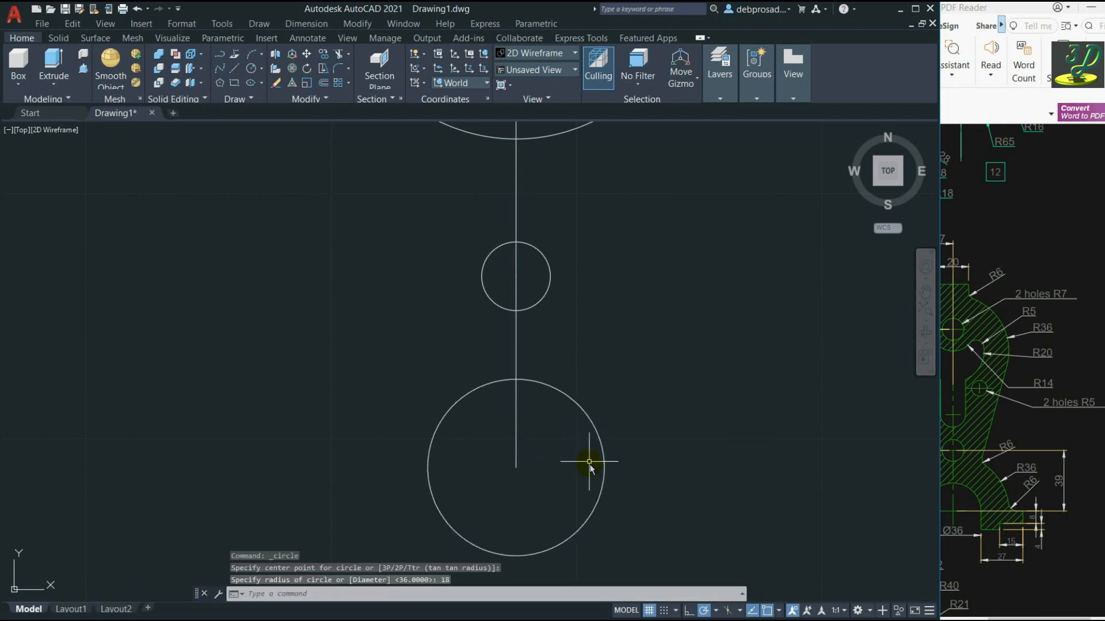
# Draw the left foot from the radius 18 circle's left quadrant: 12 left, 3 up, 15 left, 9 up, and back right to above the step.
pyautogui.click(232, 69)
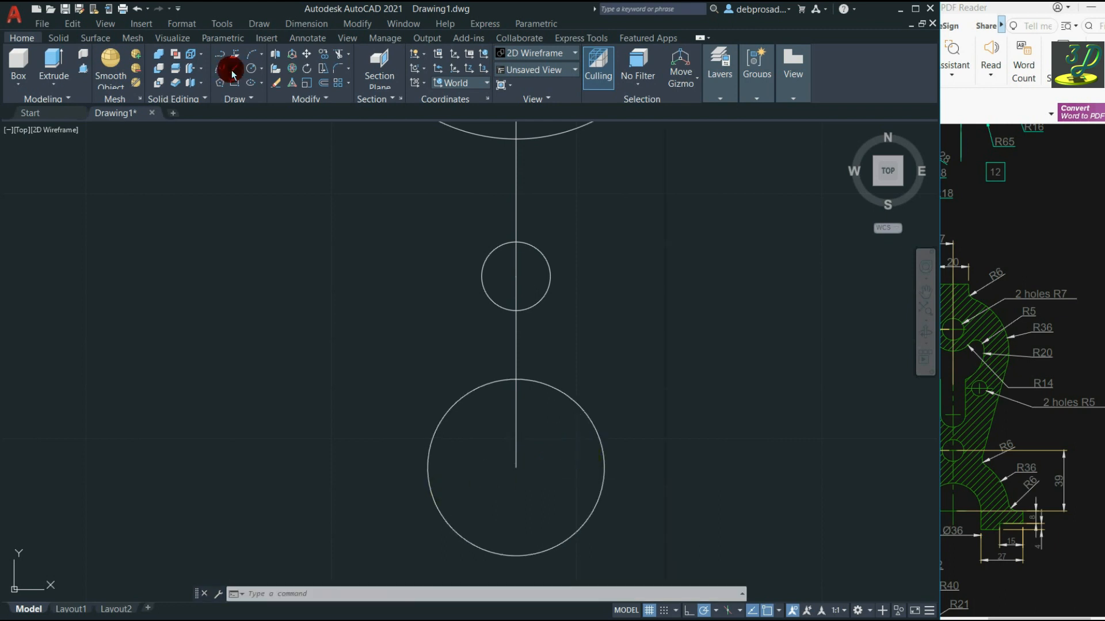
pyautogui.click(428, 467)
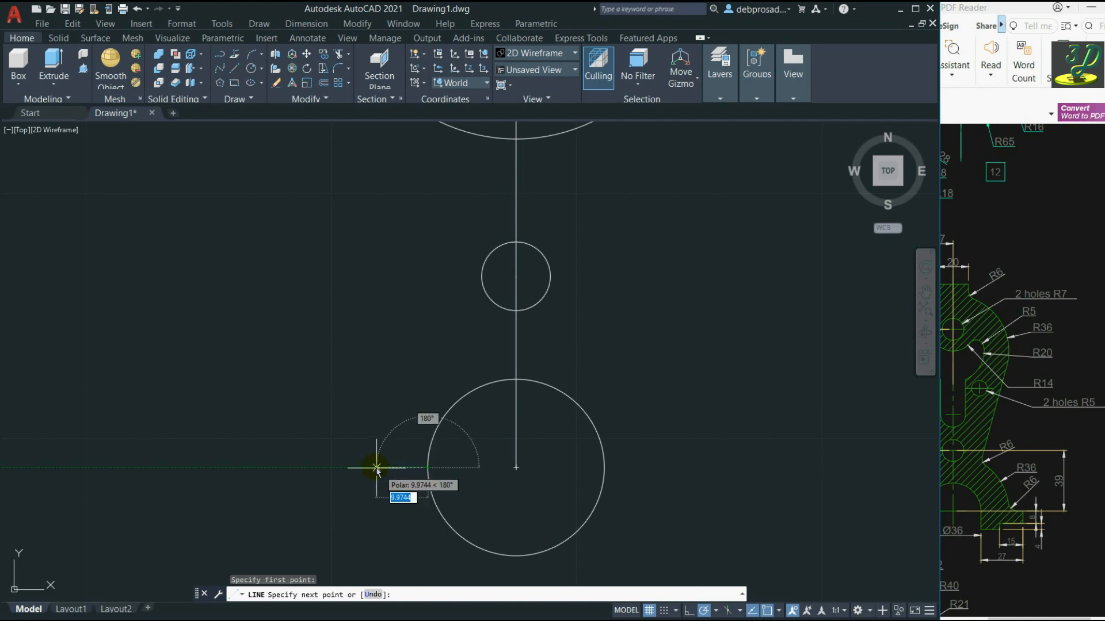
pyautogui.write('12')
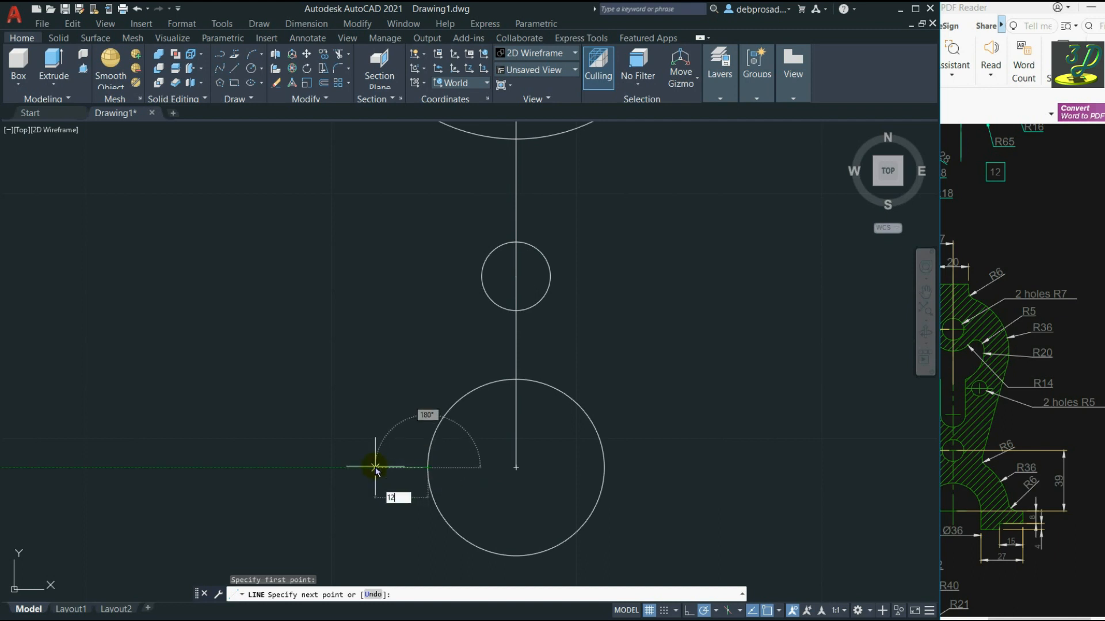
pyautogui.press('Return')
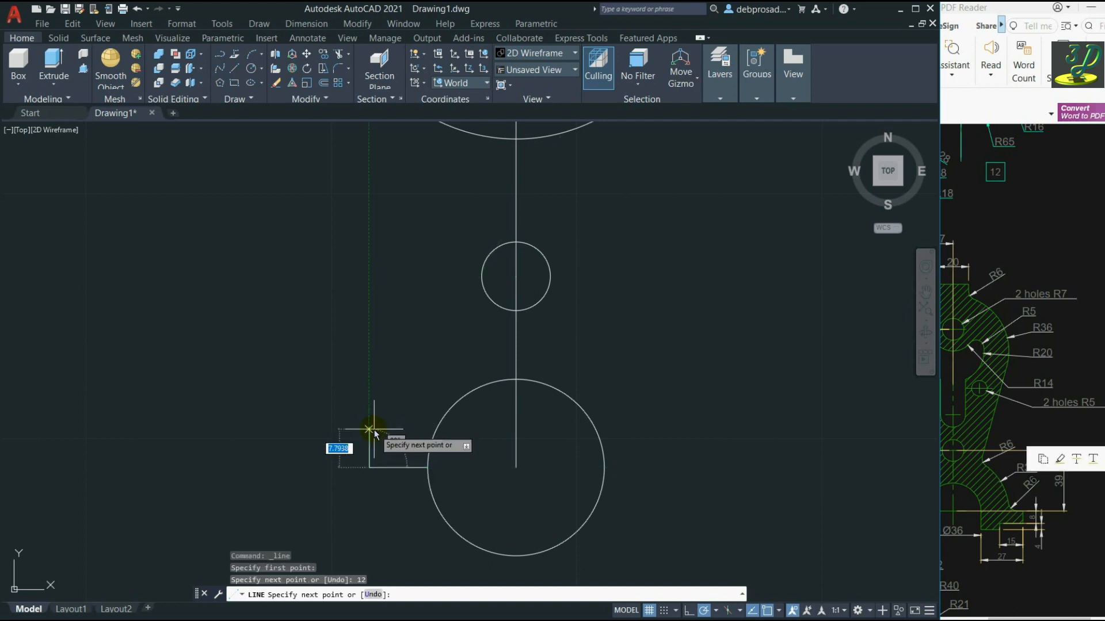
pyautogui.write('3')
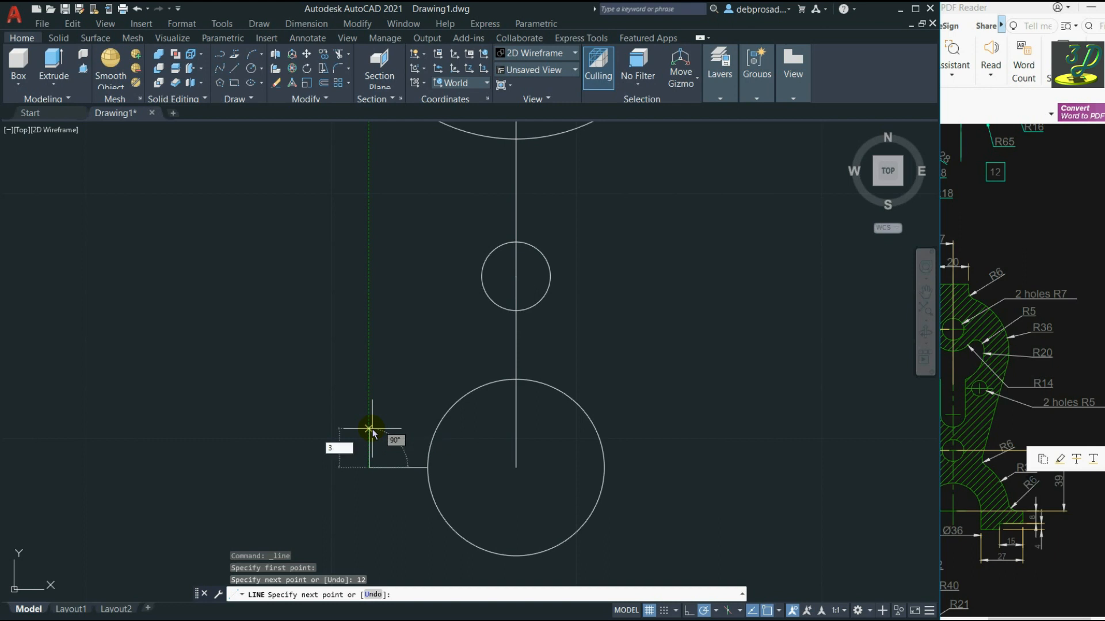
pyautogui.press('Return')
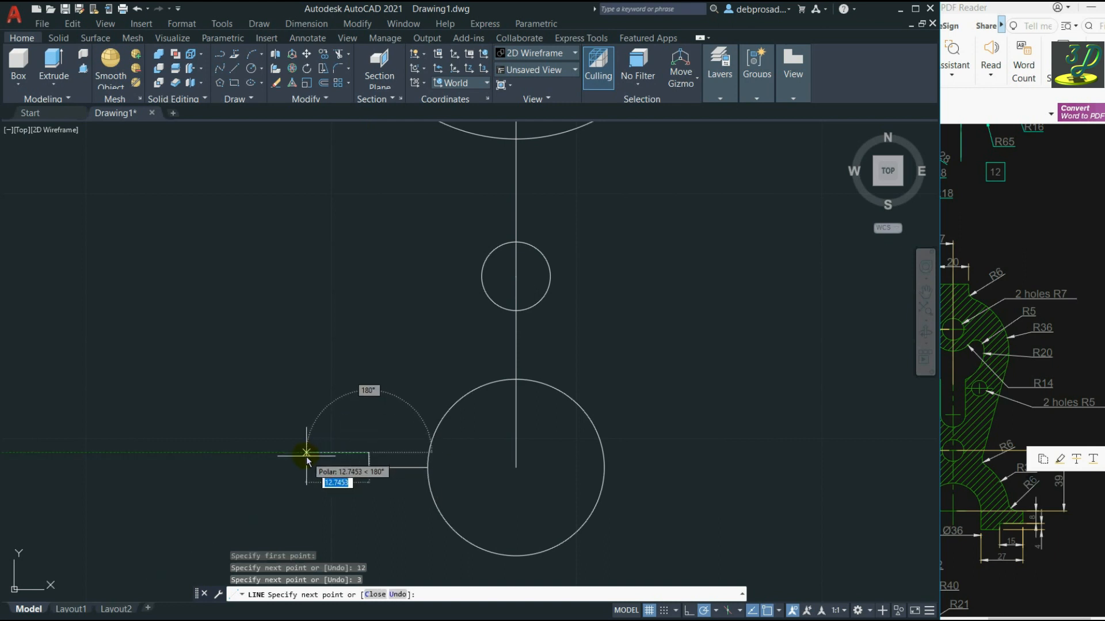
pyautogui.write('15')
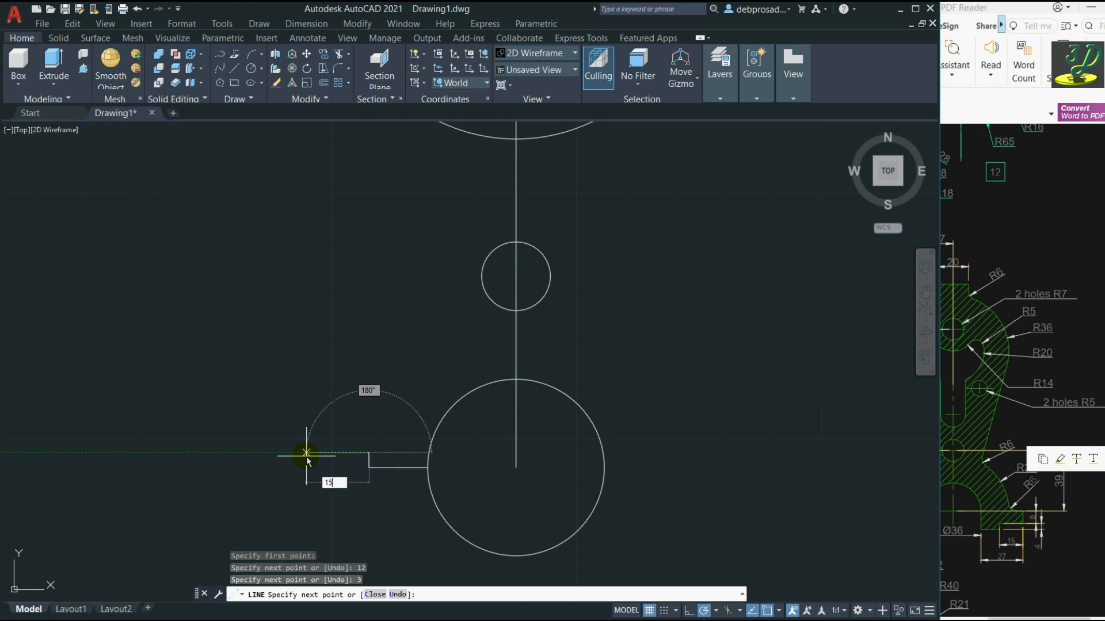
pyautogui.press('Return')
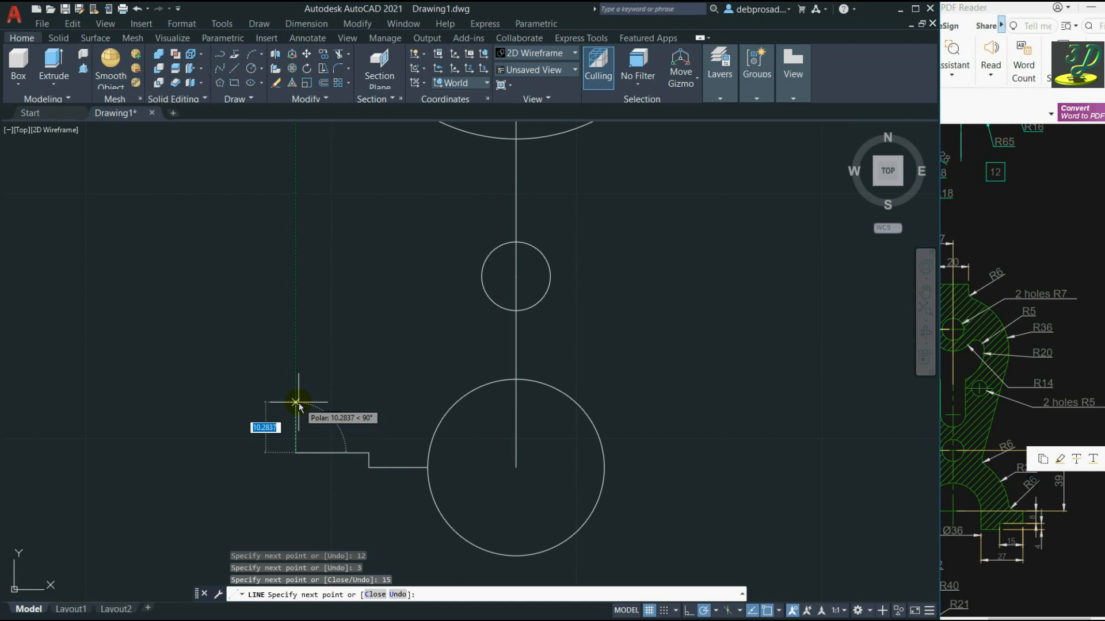
pyautogui.write('9')
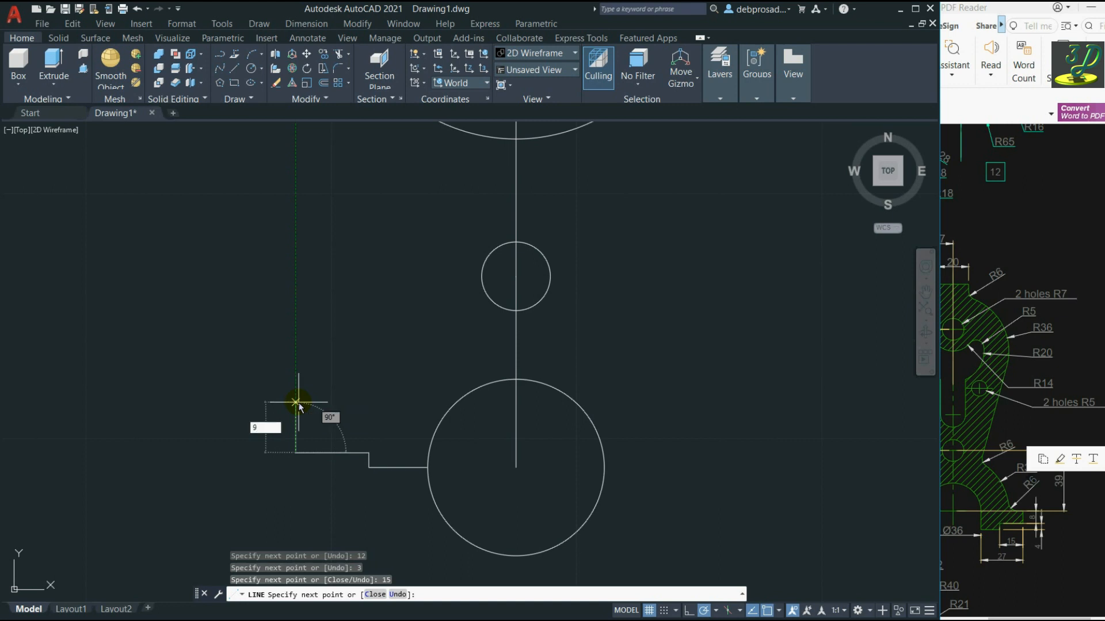
pyautogui.press('Return')
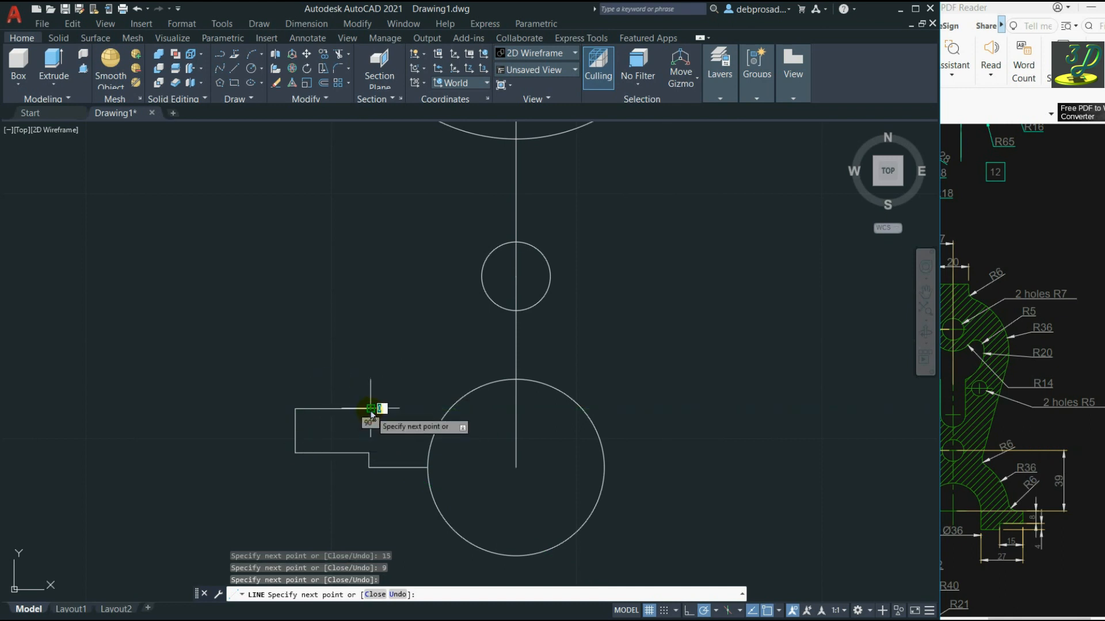
pyautogui.press('Return')
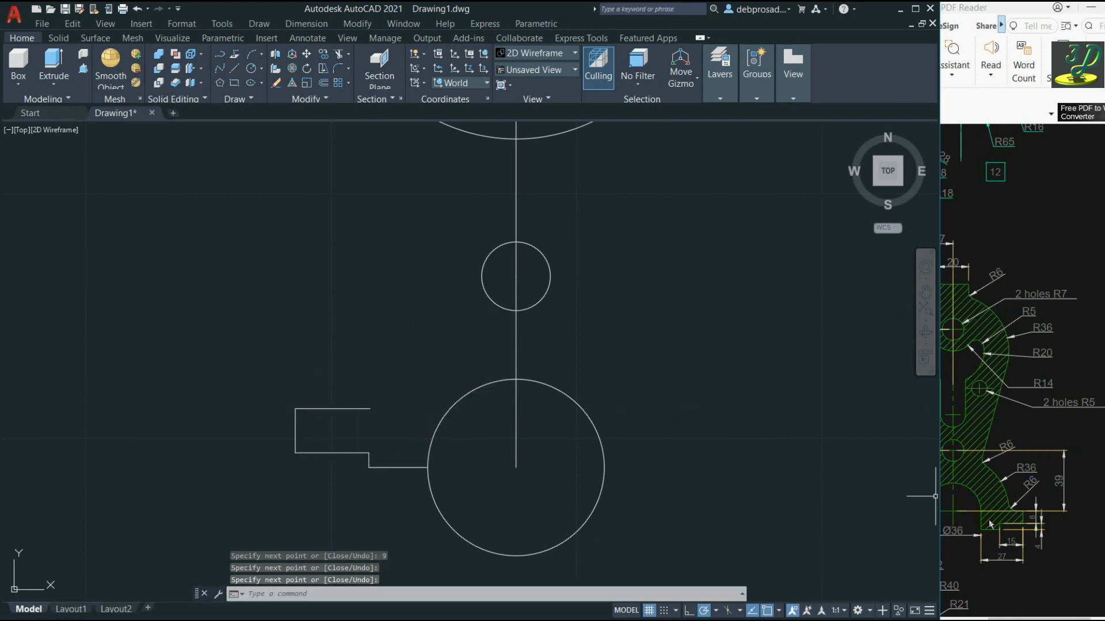
# Check the PDF reference and draw a circle of radius 36 concentric with the radius 18 circle.
pyautogui.click(1015, 505)
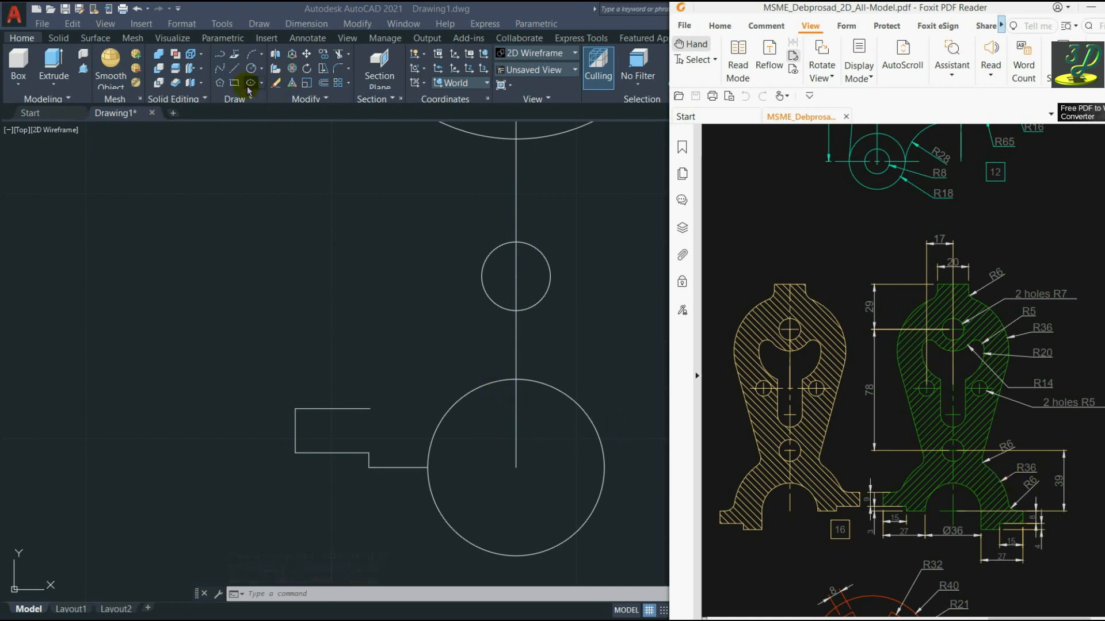
pyautogui.click(250, 69)
pyautogui.click(250, 69)
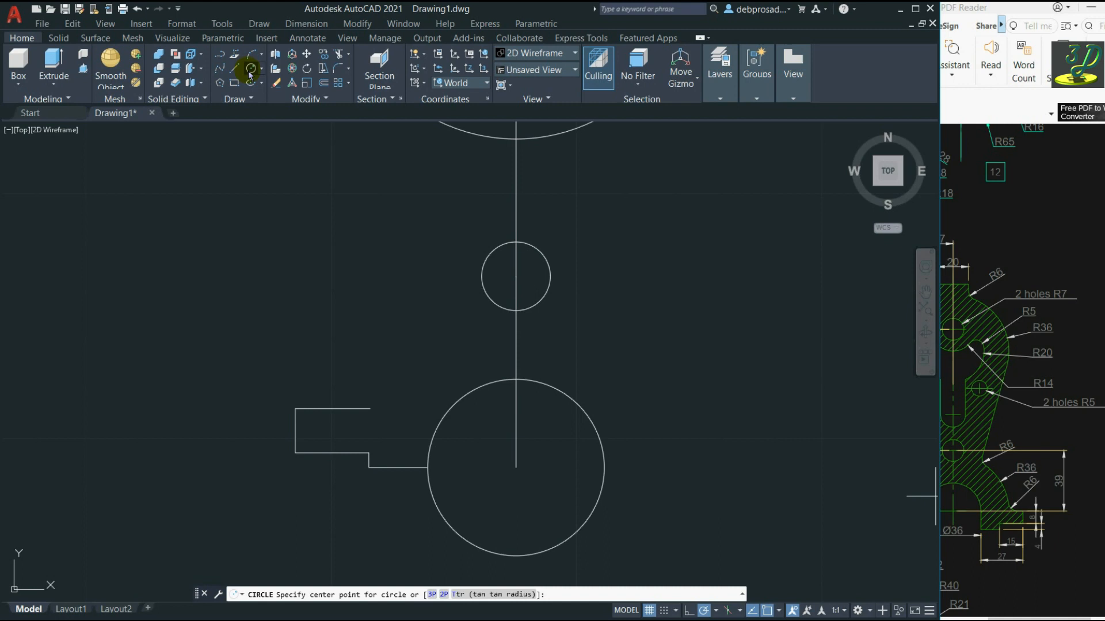
pyautogui.click(515, 467)
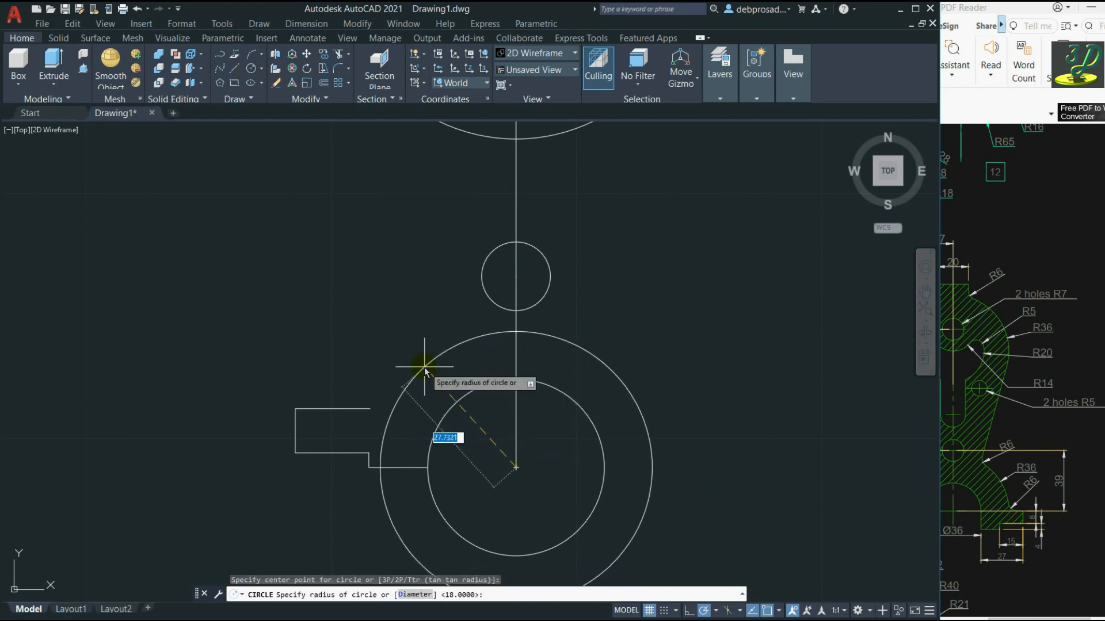
pyautogui.write('36')
pyautogui.press('Return')
# Draw a line 12 units down from the radius 18 circle's centre and continue it horizontally right past that circle.
pyautogui.moveTo(426, 363); pyautogui.dragTo(186, 324, button='middle')
pyautogui.write('l')
pyautogui.press('Return')
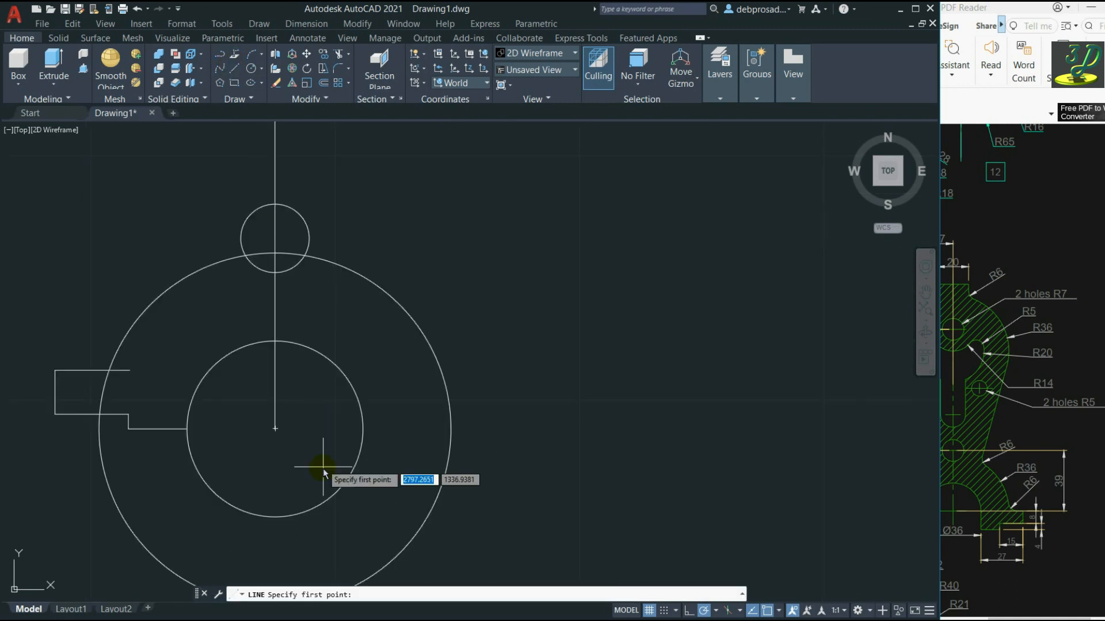
pyautogui.click(275, 428)
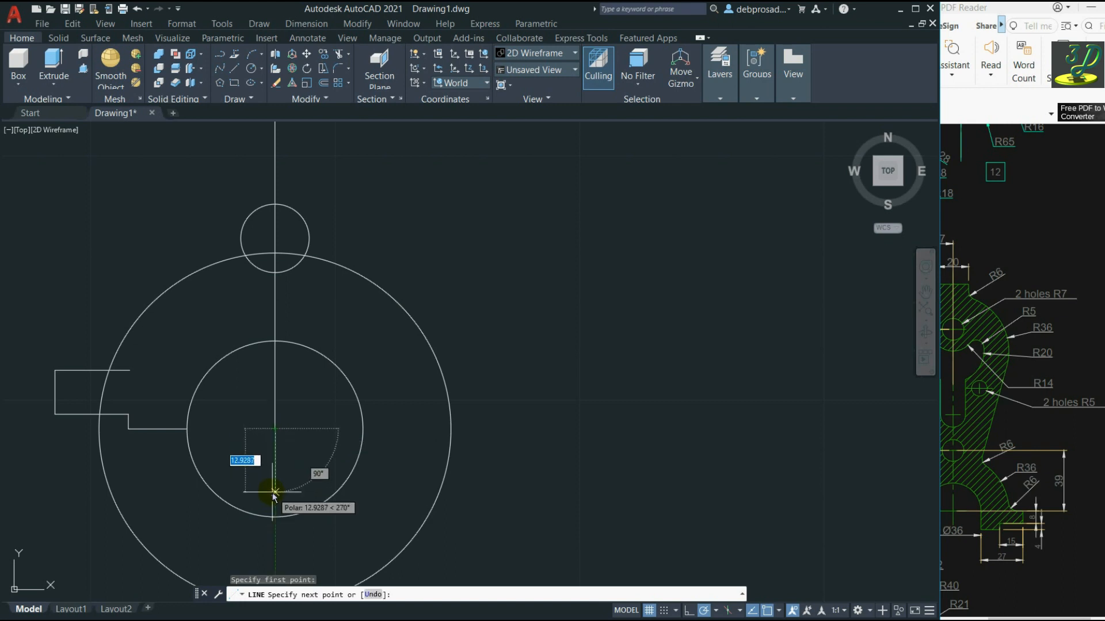
pyautogui.write('2')
pyautogui.press('Return')
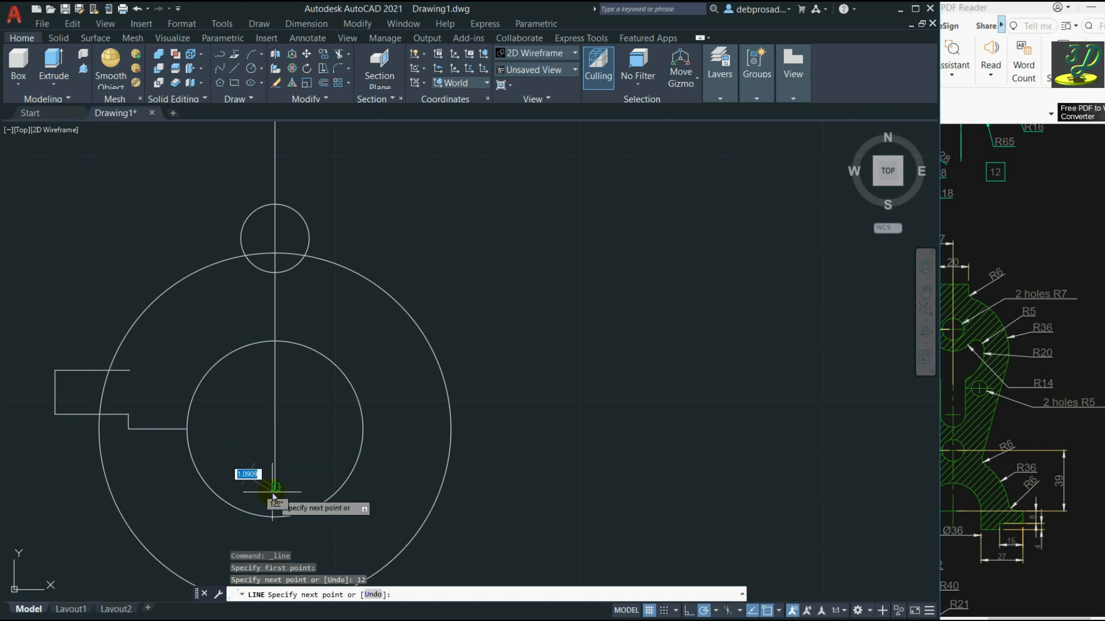
pyautogui.click(396, 488)
pyautogui.press('Return')
# Draw a vertical line from the radius 18 circle's right quadrant down to the horizontal line below it.
pyautogui.press('Return')
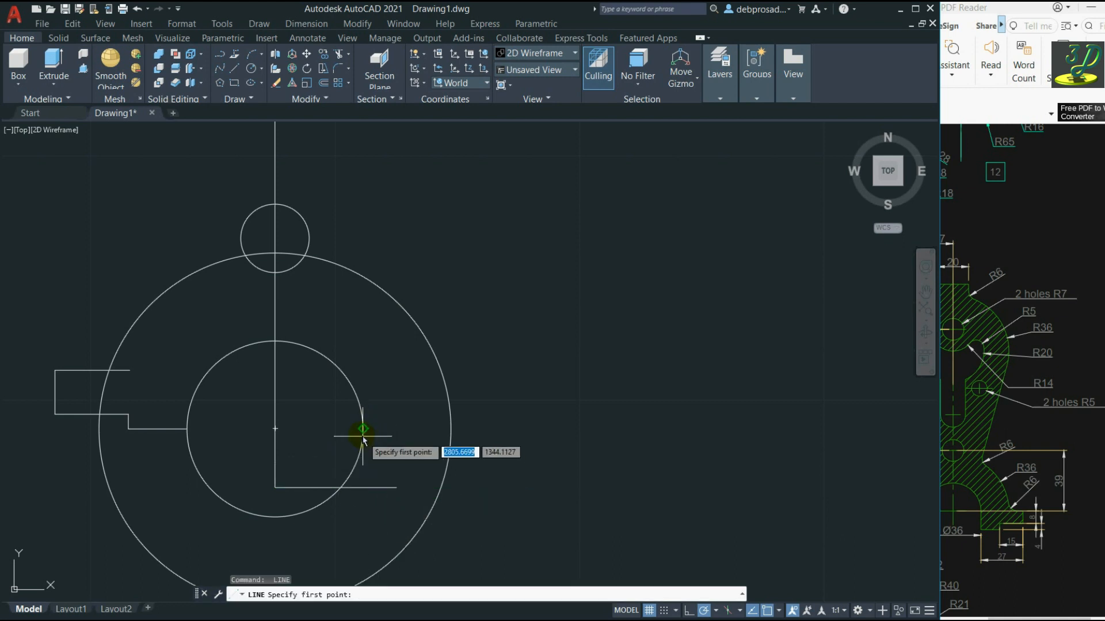
pyautogui.click(363, 428)
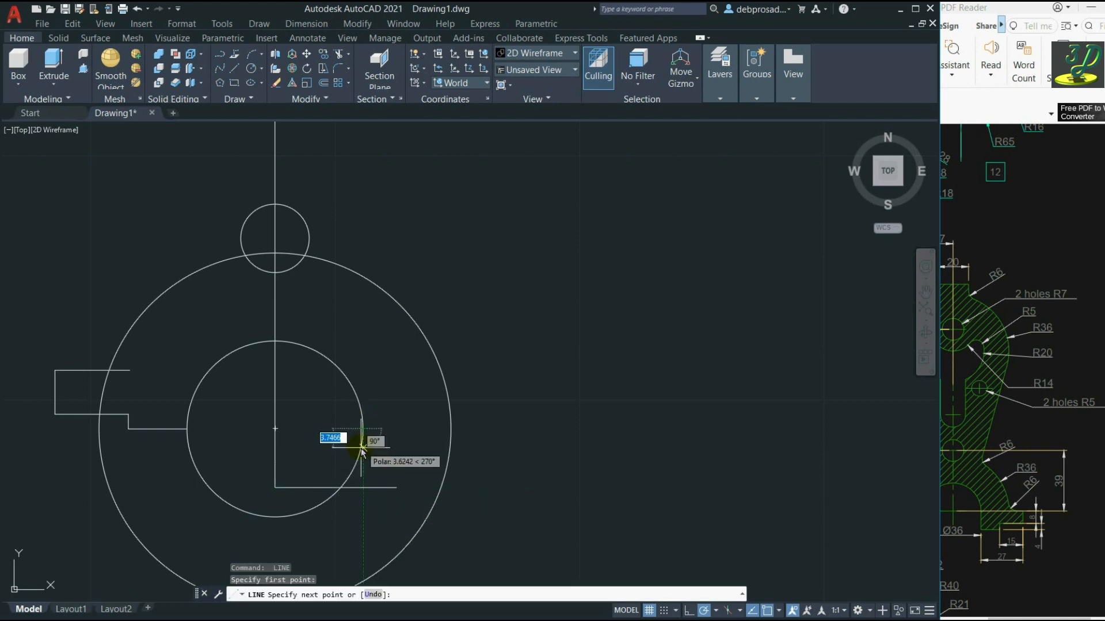
pyautogui.click(363, 488)
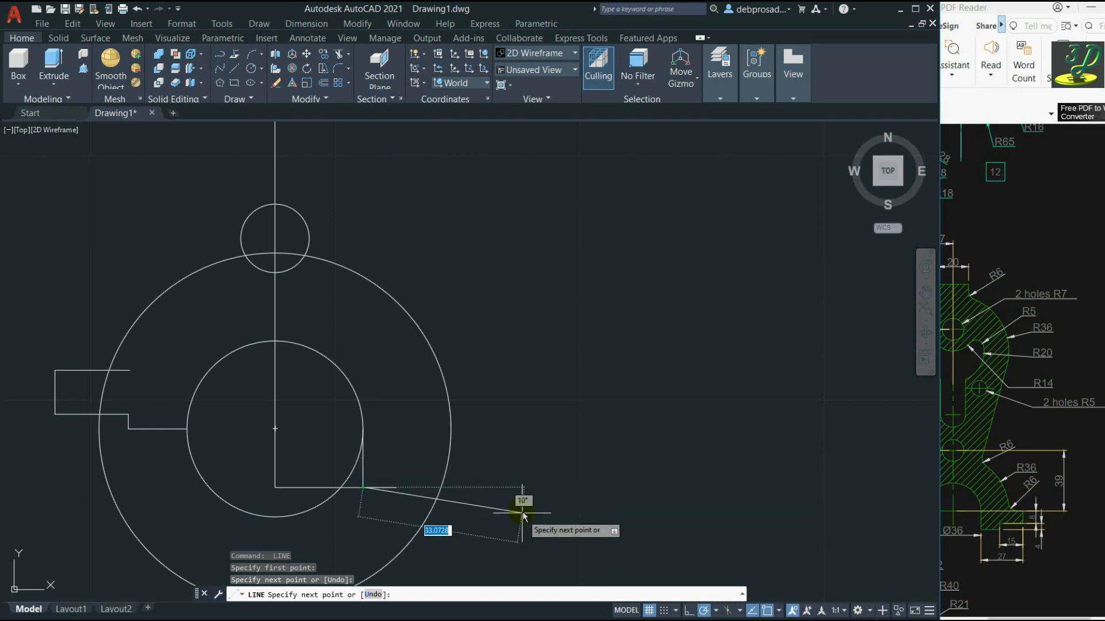
# Continue the line as the right foot: 12 right, 4 up, 15 right, 8 up, and back left to the radius 36 circle's right quadrant.
pyautogui.write('1')
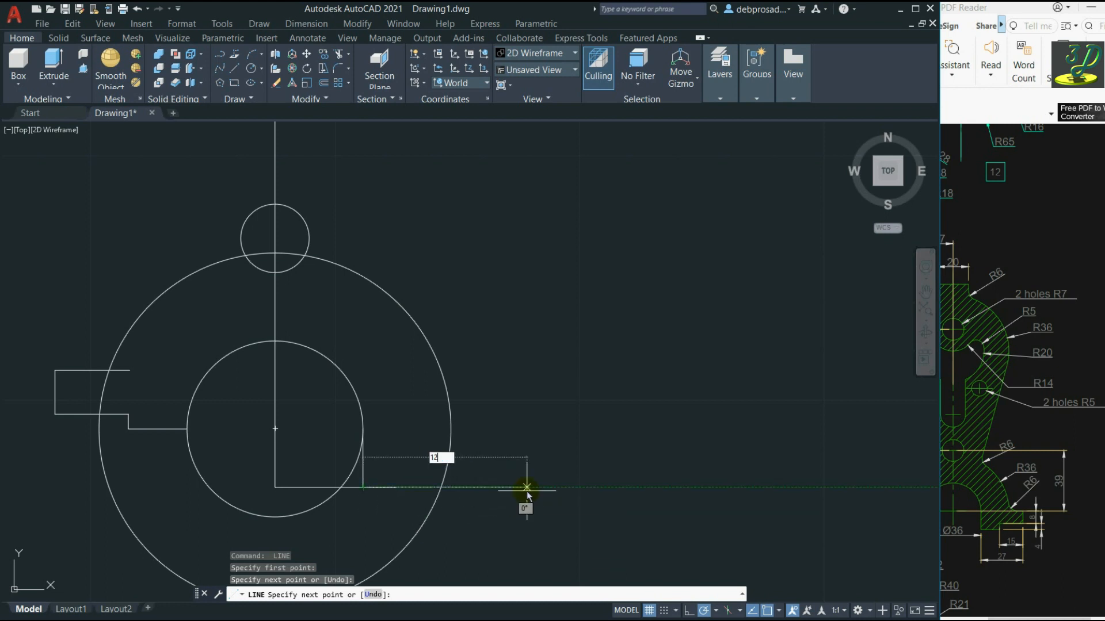
pyautogui.write('2')
pyautogui.press('Return')
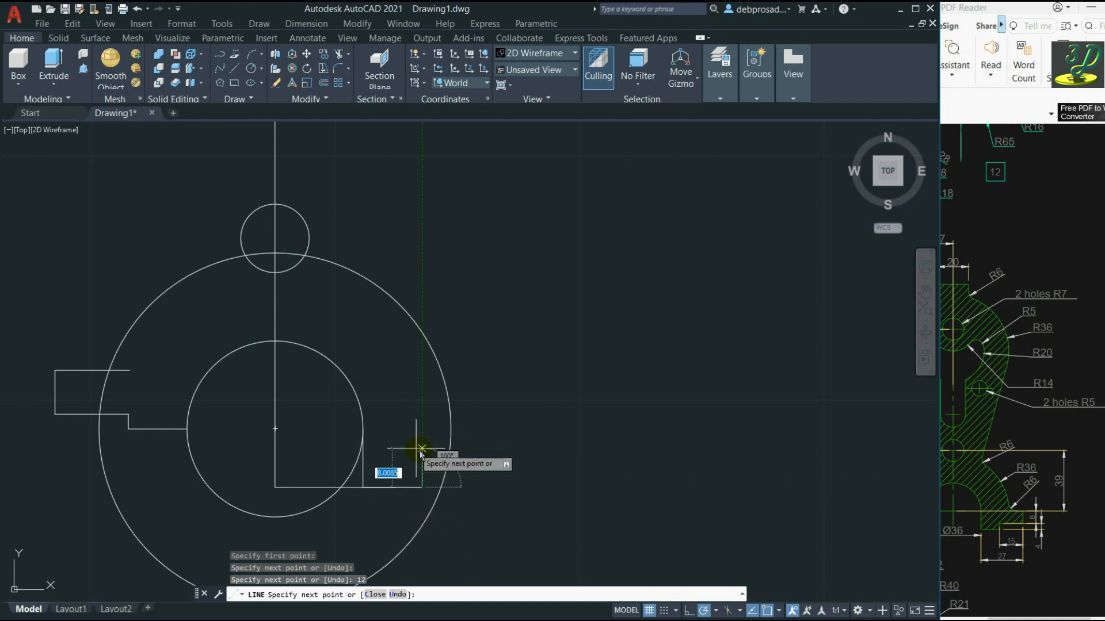
pyautogui.write('4')
pyautogui.press('Return')
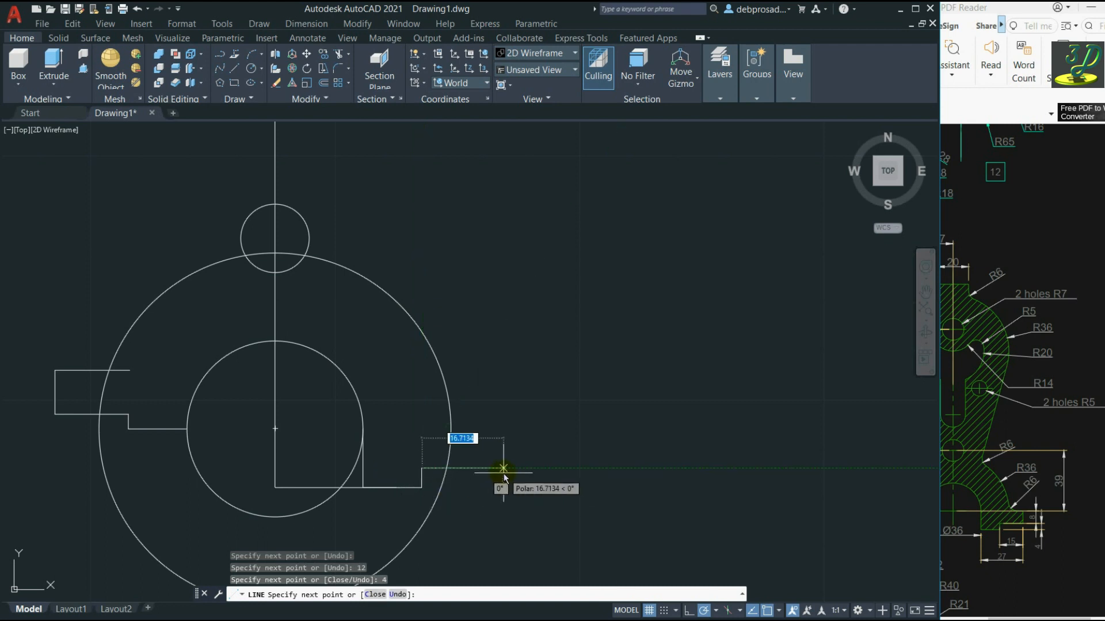
pyautogui.write('15')
pyautogui.press('Return')
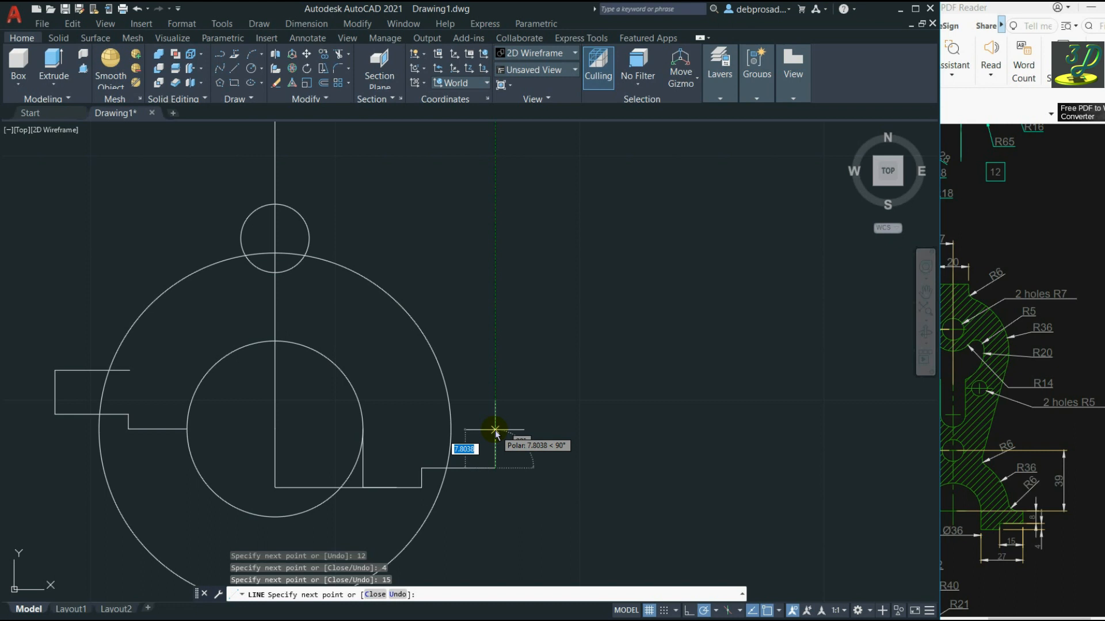
pyautogui.write('8')
pyautogui.press('Return')
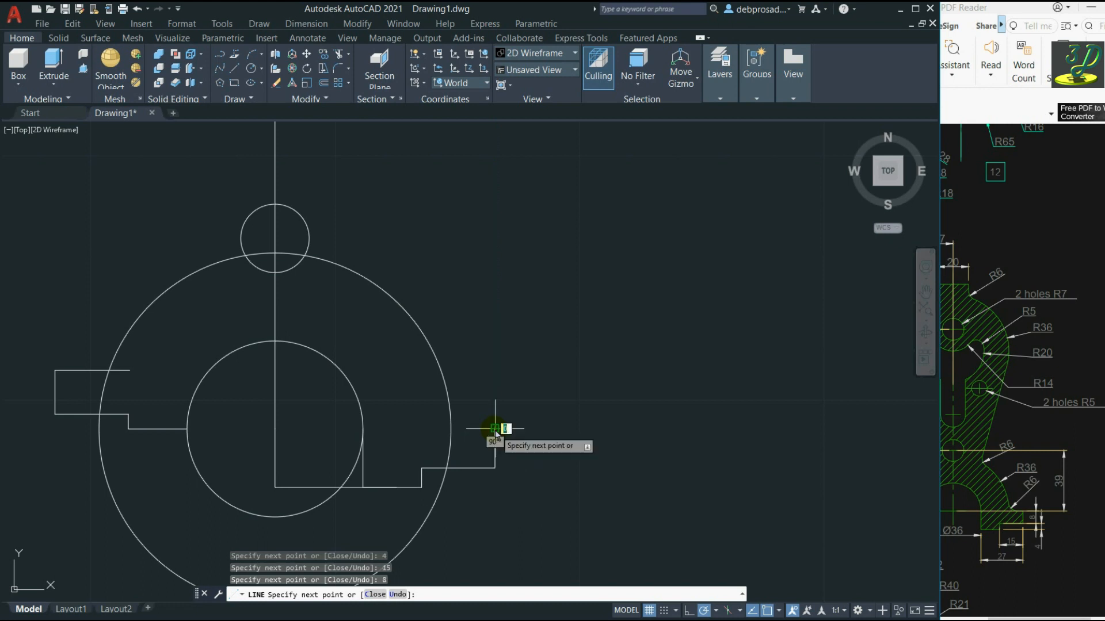
pyautogui.click(451, 429)
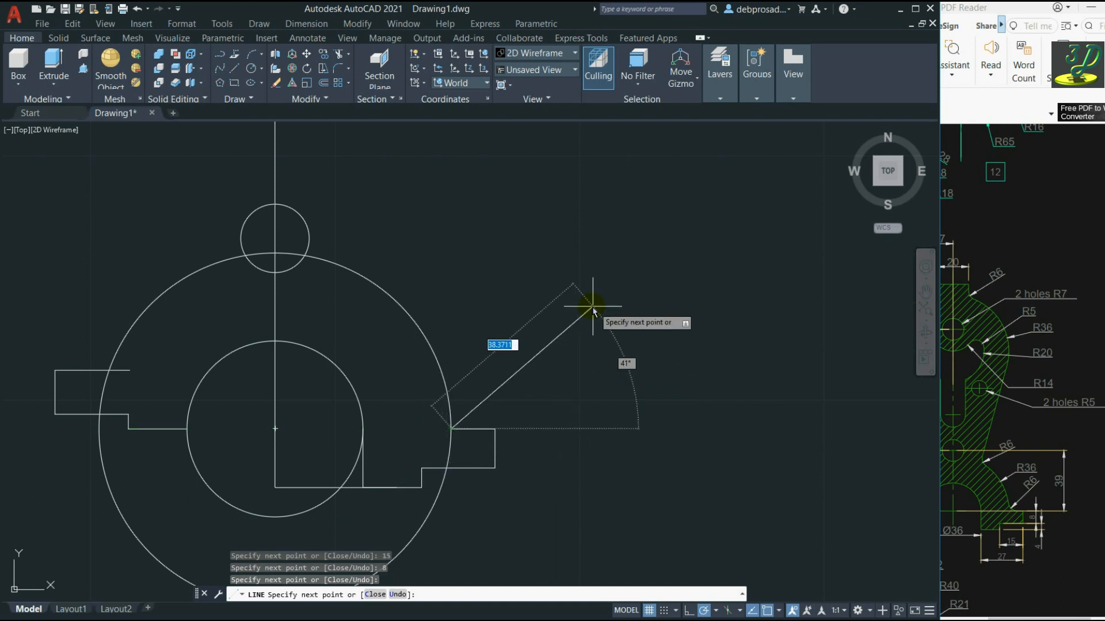
pyautogui.press('Escape')
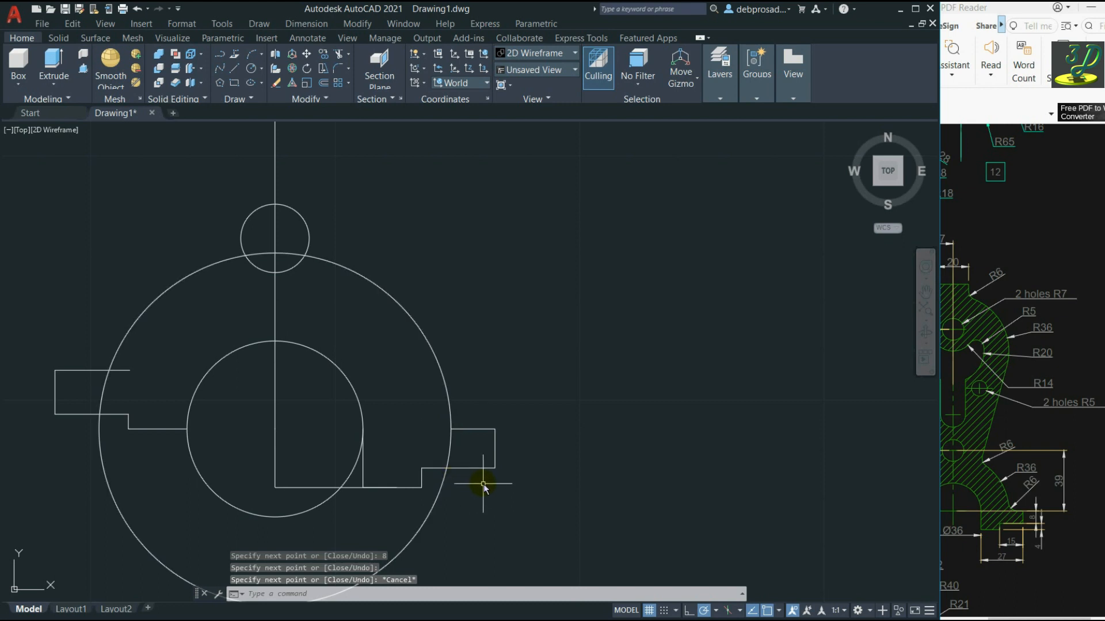
# Delete the horizontal construction line running from the centre line's lower end to the right foot.
pyautogui.scroll(-1, 590, 412)
pyautogui.scroll(1, 486, 414)
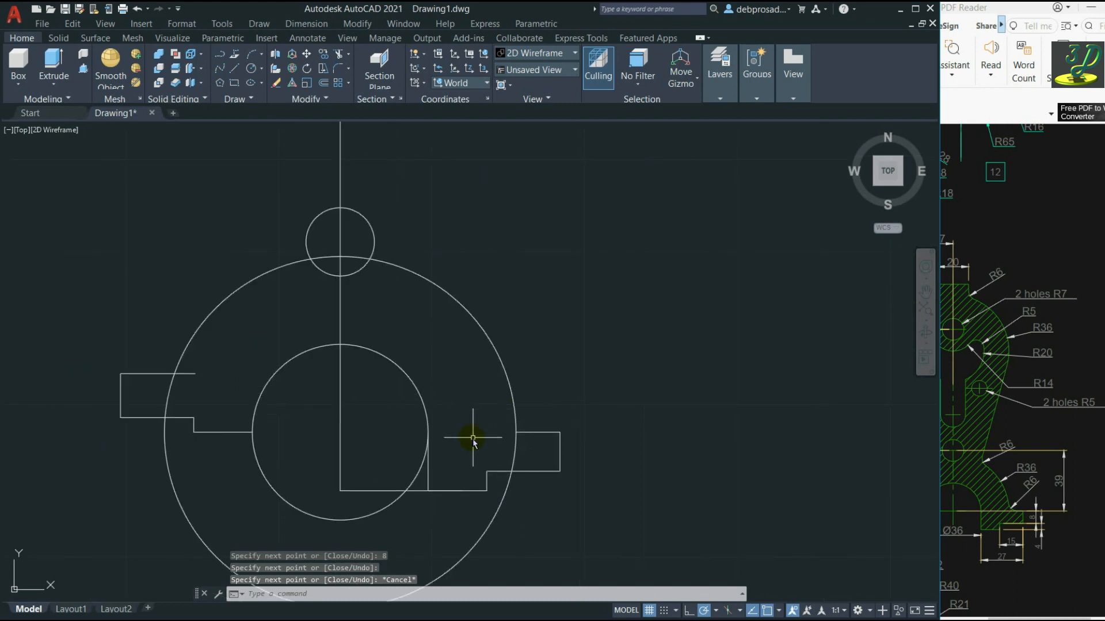
pyautogui.click(419, 491)
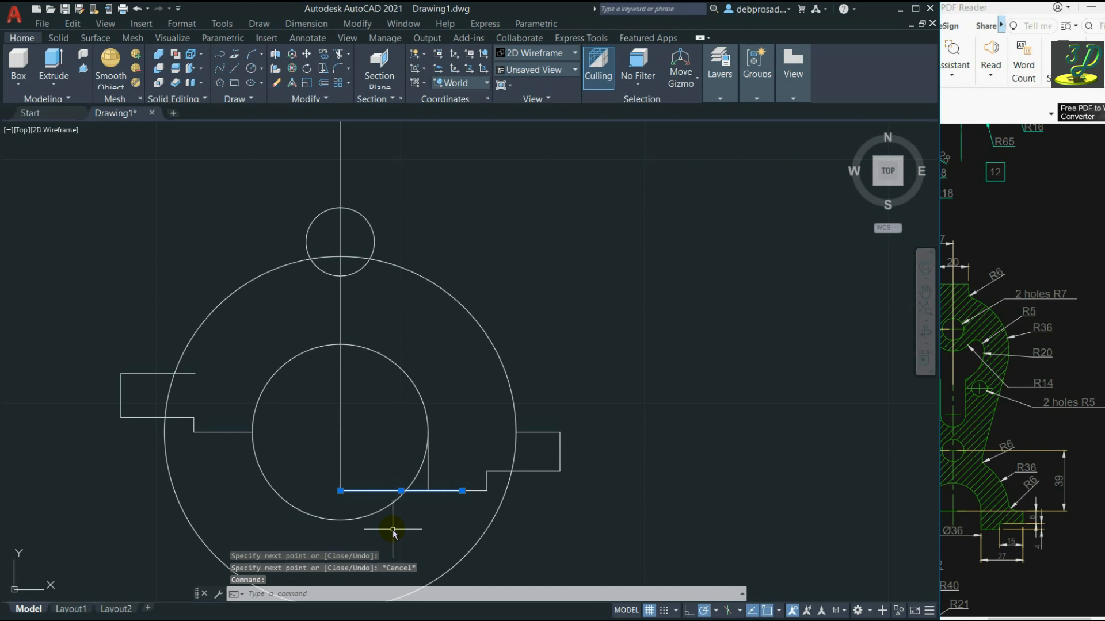
pyautogui.press('Delete')
# Trim away the lower half of the radius 18 circle between the left and right feet.
pyautogui.click(427, 463)
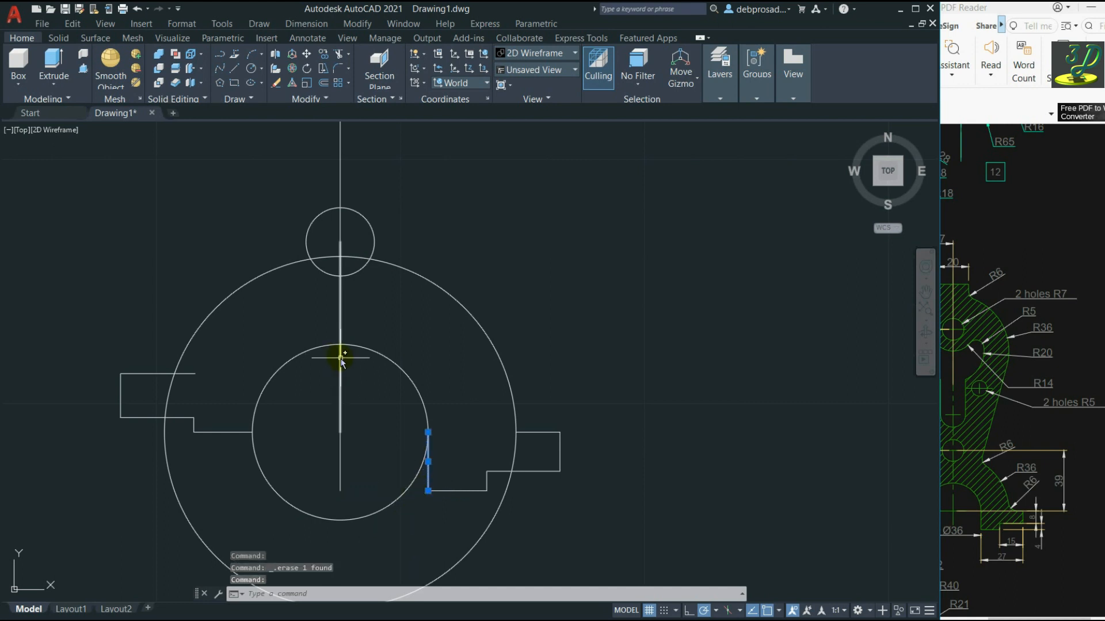
pyautogui.click(234, 432)
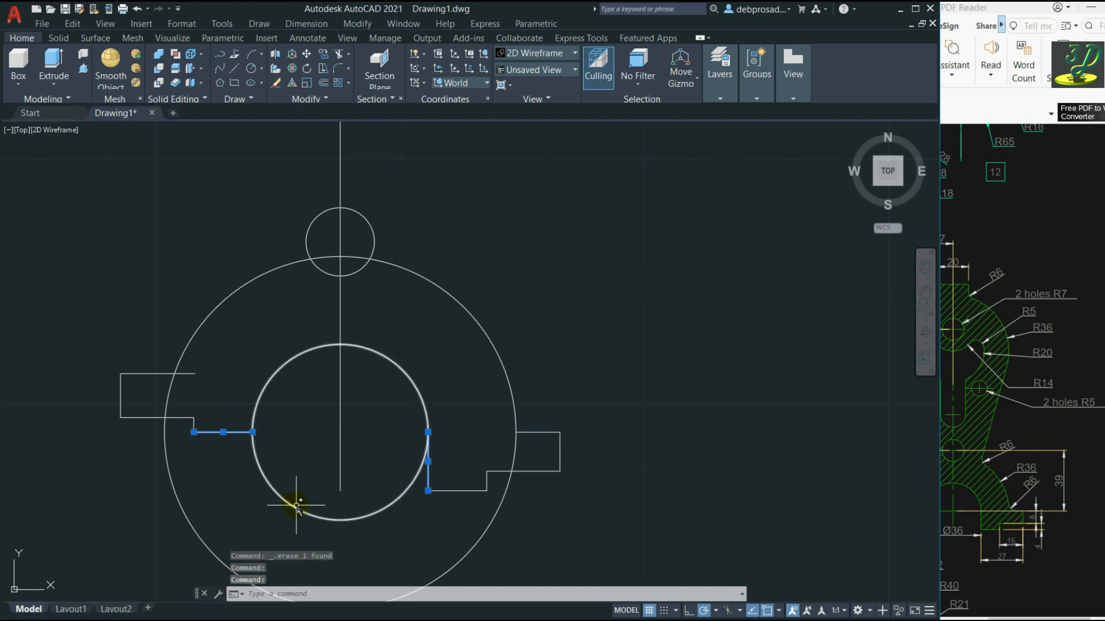
pyautogui.click(338, 54)
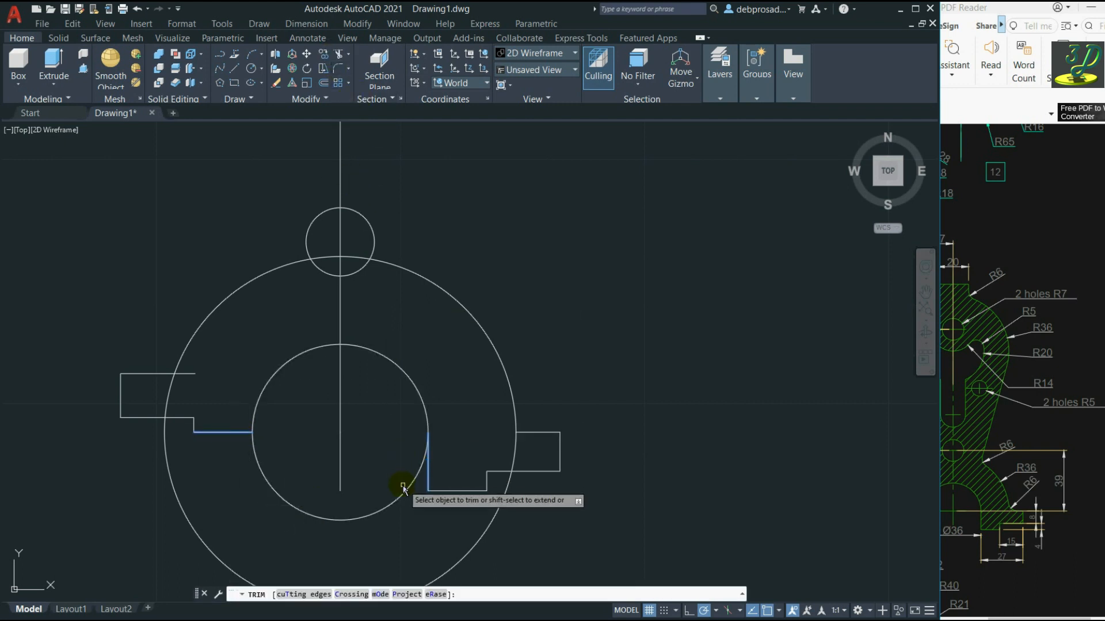
pyautogui.click(395, 468)
pyautogui.click(330, 528)
pyautogui.press('Return')
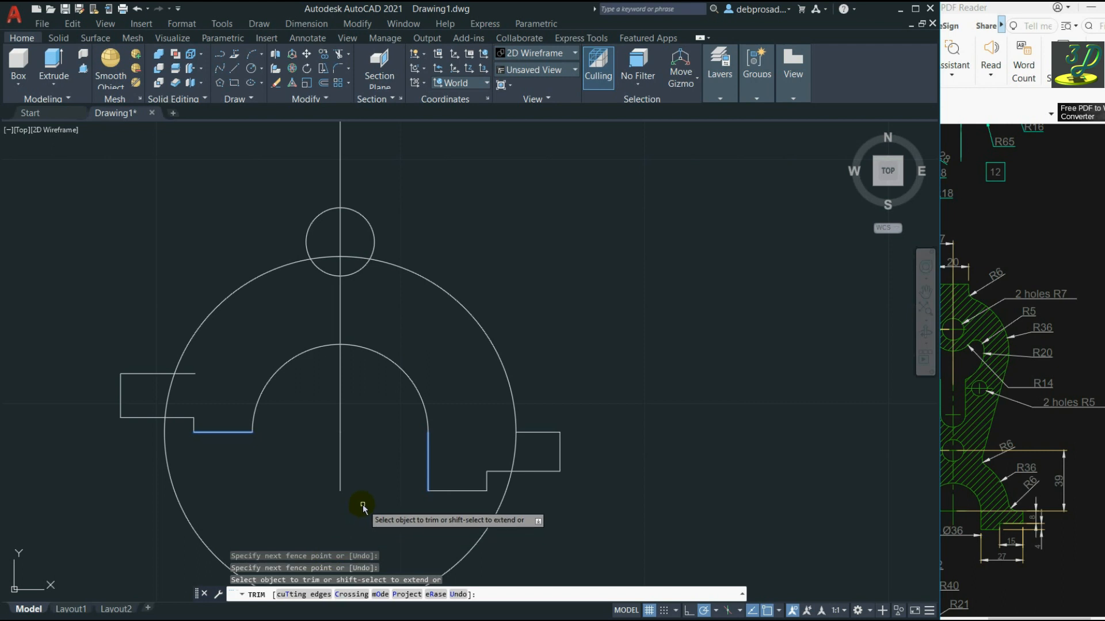
pyautogui.press('Escape')
pyautogui.press('Escape')
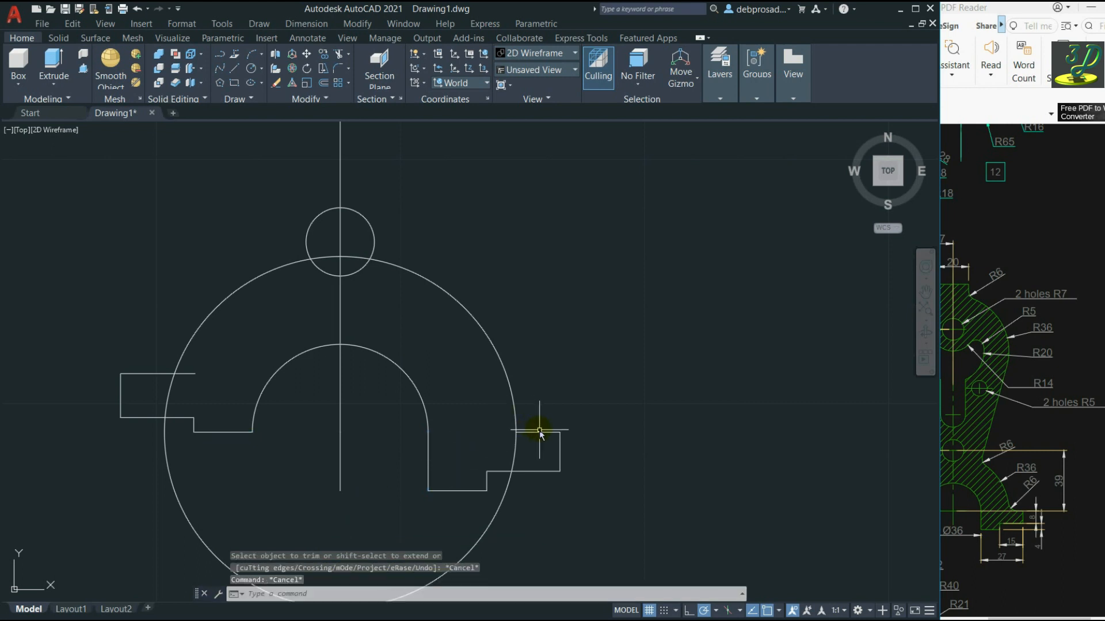
# Trim the radius 36 circle below the feet's top edges and the part of the left foot's top edge inside the circle.
pyautogui.click(538, 432)
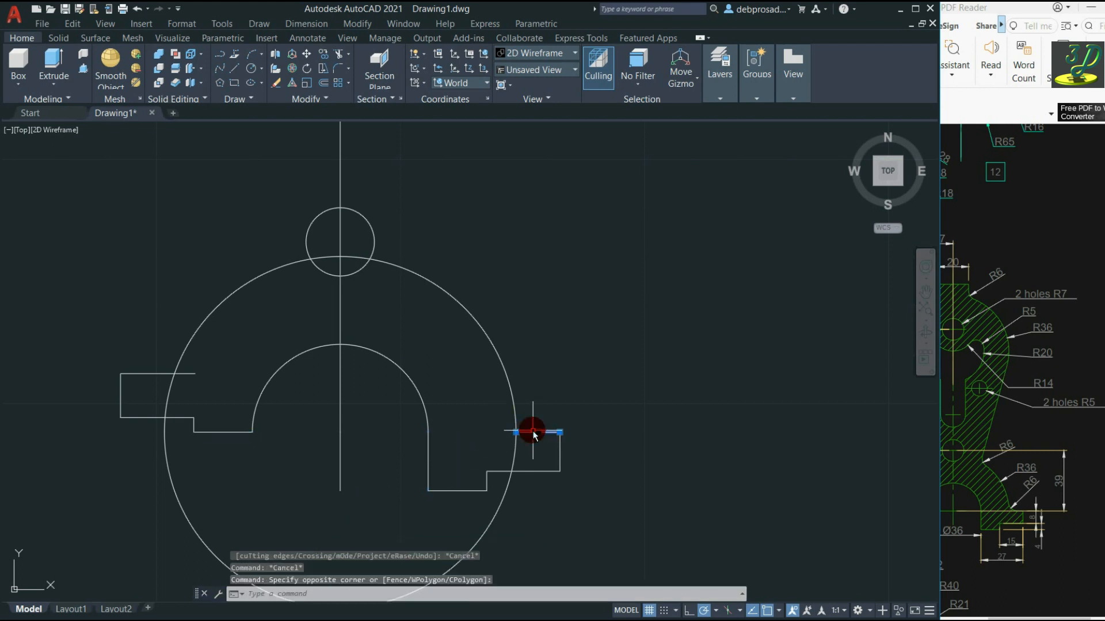
pyautogui.click(237, 368)
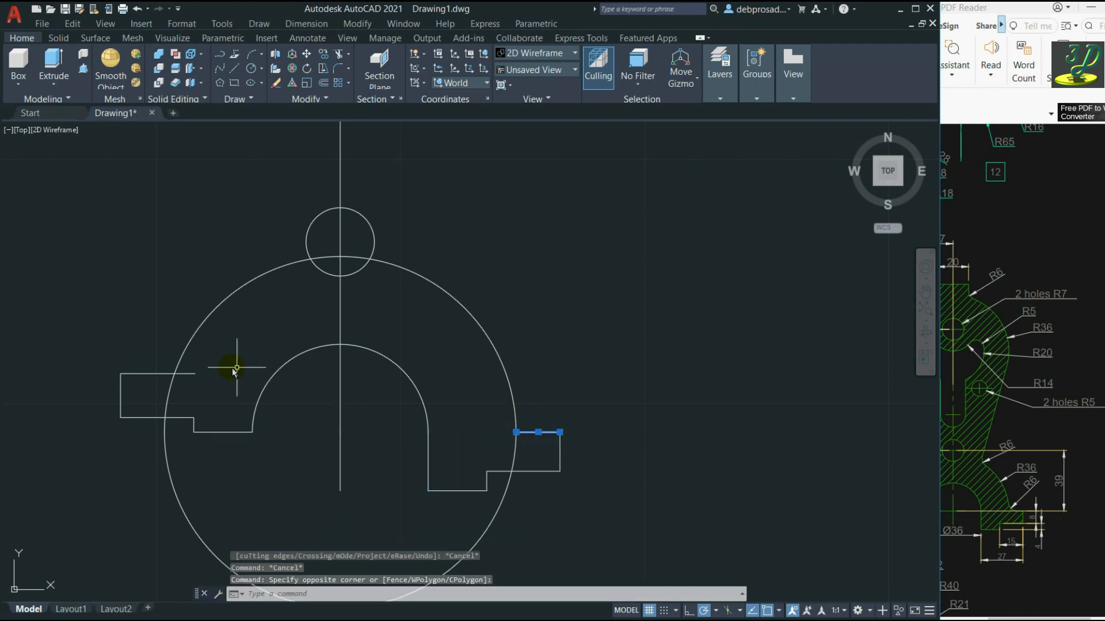
pyautogui.click(157, 374)
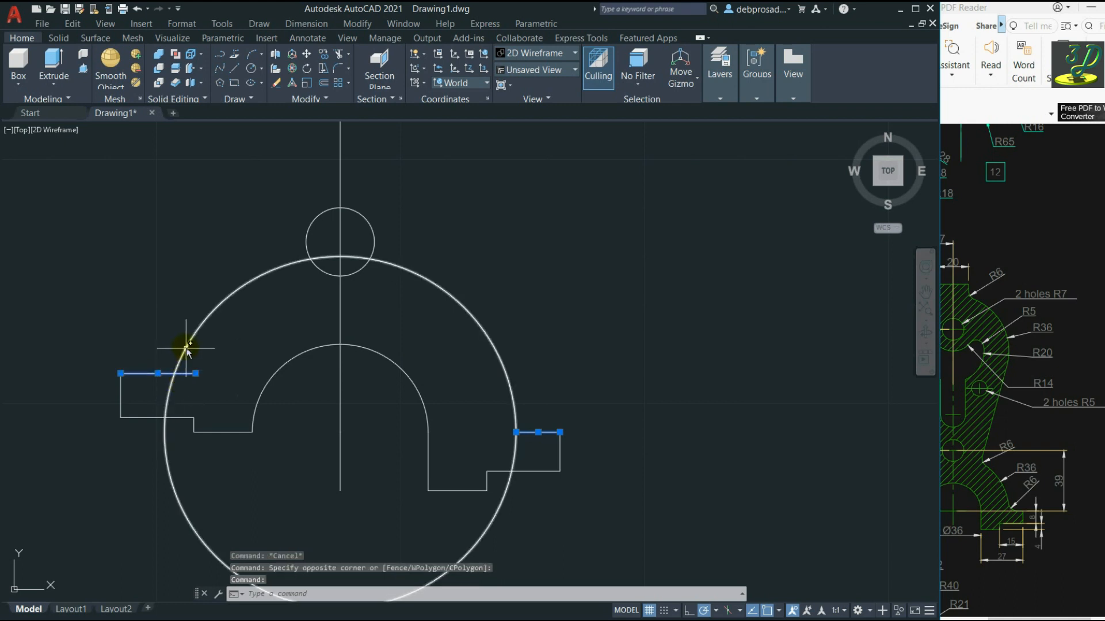
pyautogui.click(186, 347)
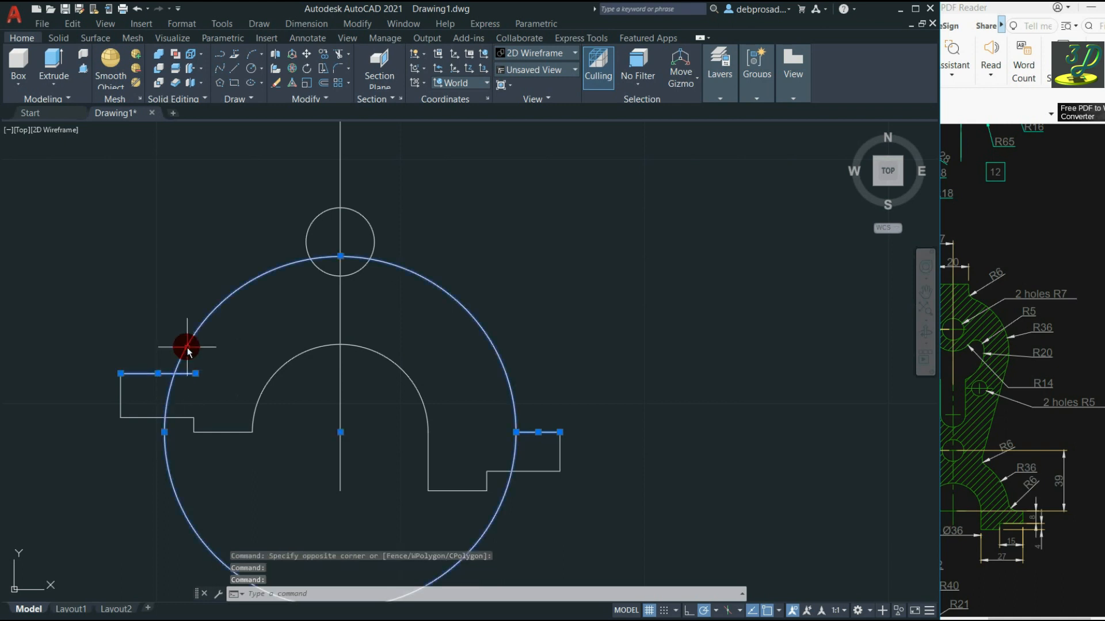
pyautogui.click(338, 54)
pyautogui.click(170, 476)
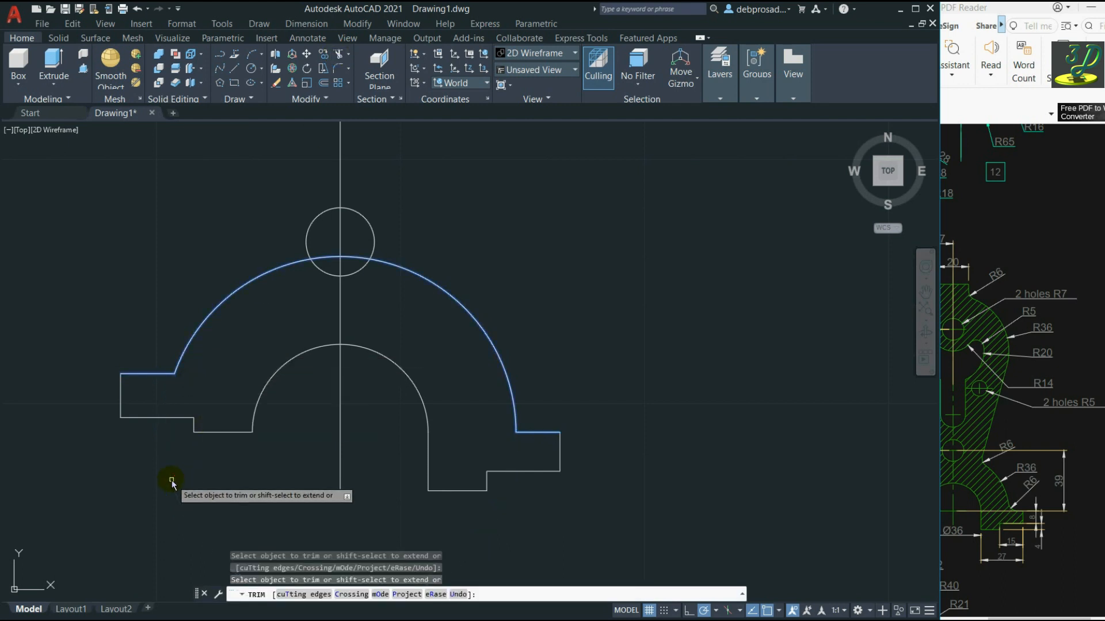
pyautogui.press('Escape')
pyautogui.press('Escape')
pyautogui.press('Escape')
pyautogui.press('Escape')
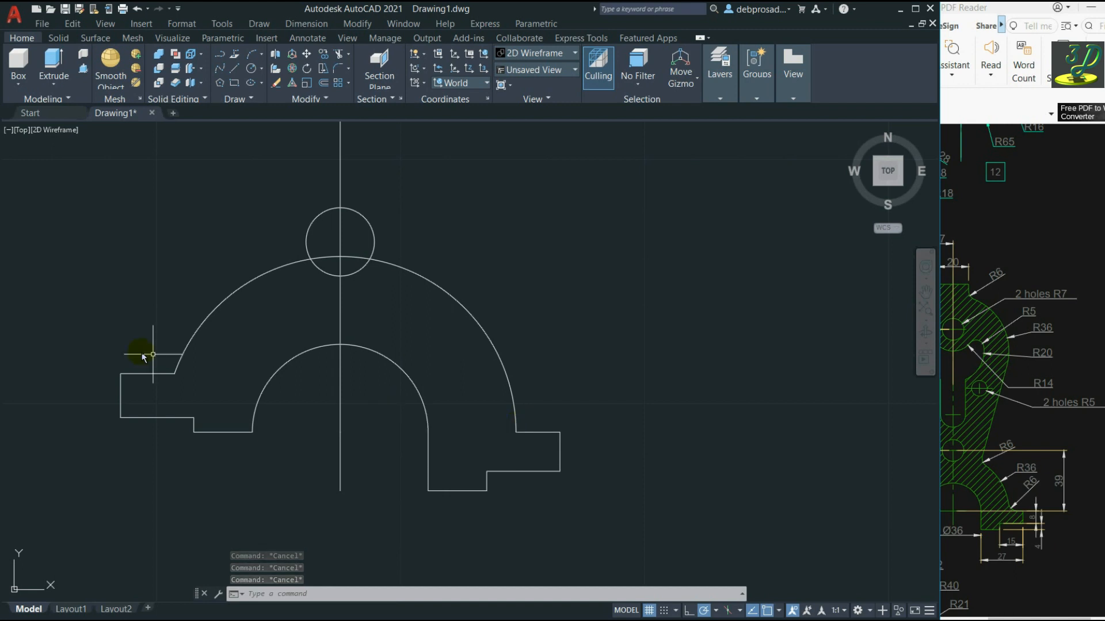
# Check the PDF reference and fillet the corner between the right foot's top edge and the radius 36 arc with radius 6.
pyautogui.click(1055, 492)
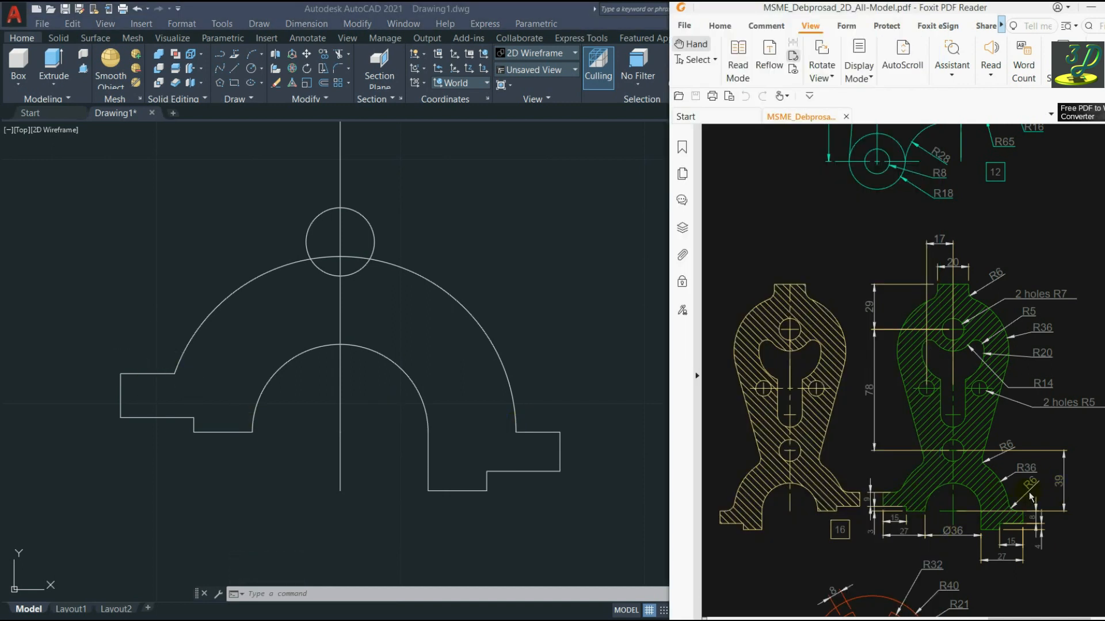
pyautogui.click(564, 412)
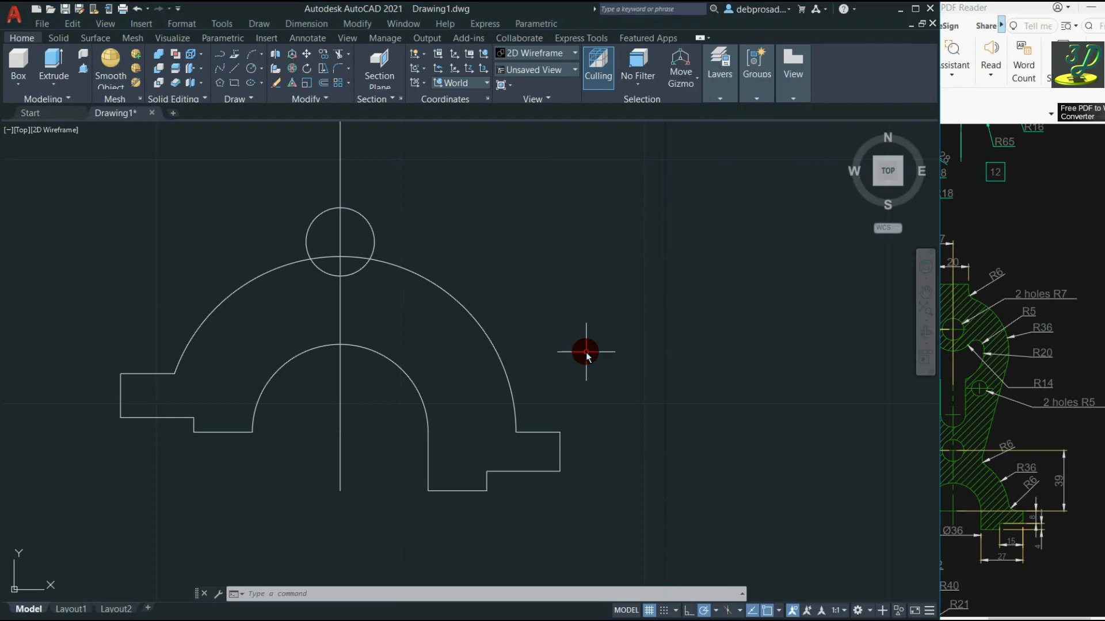
pyautogui.click(338, 71)
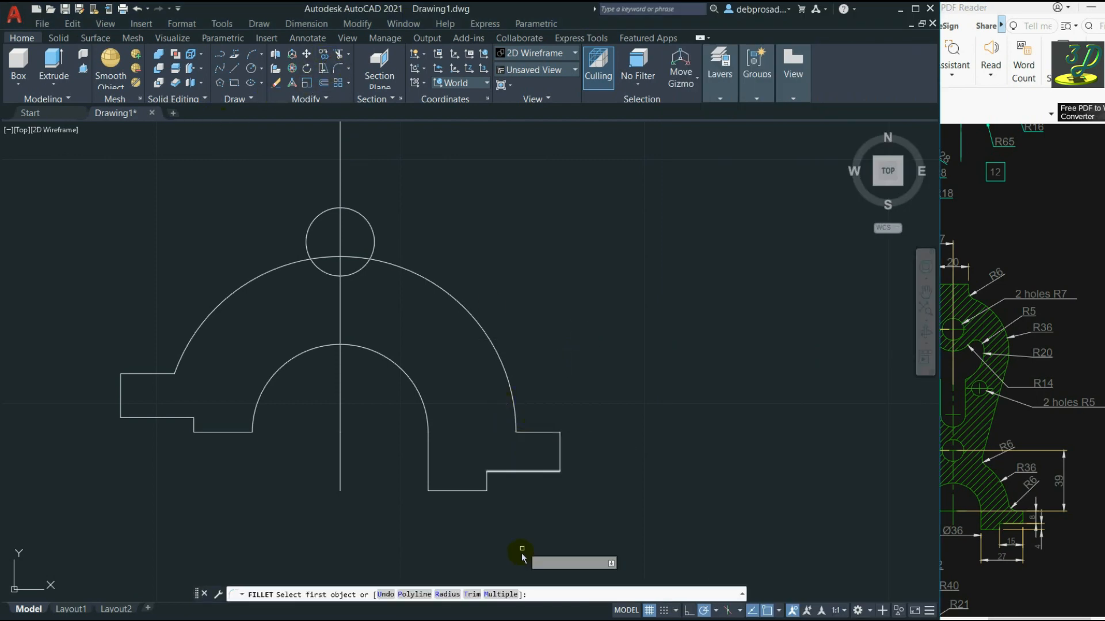
pyautogui.click(457, 595)
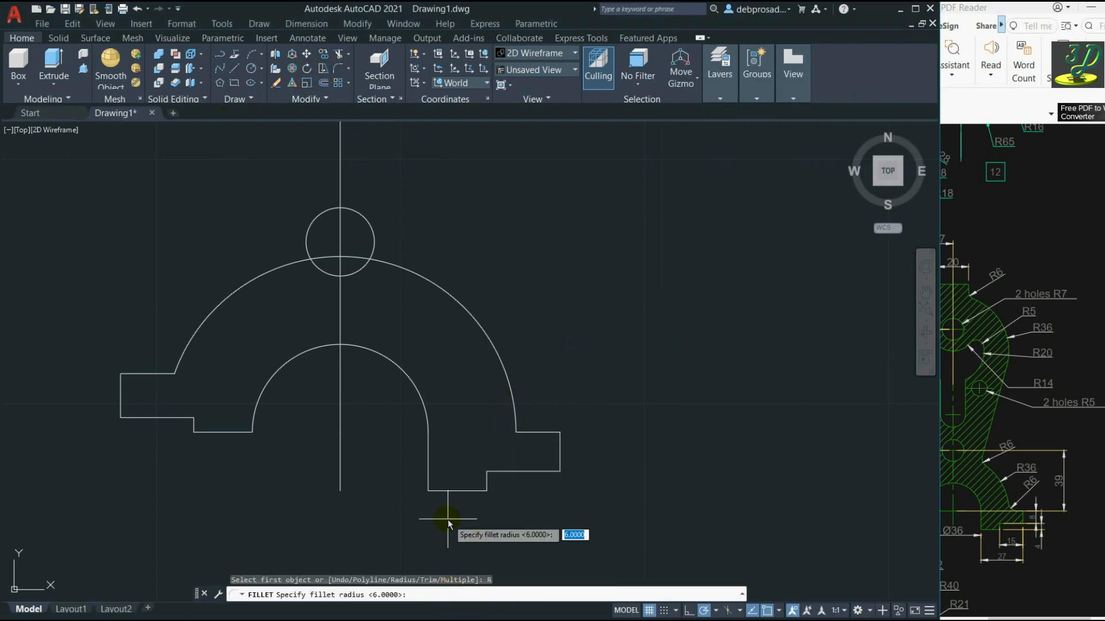
pyautogui.press('Return')
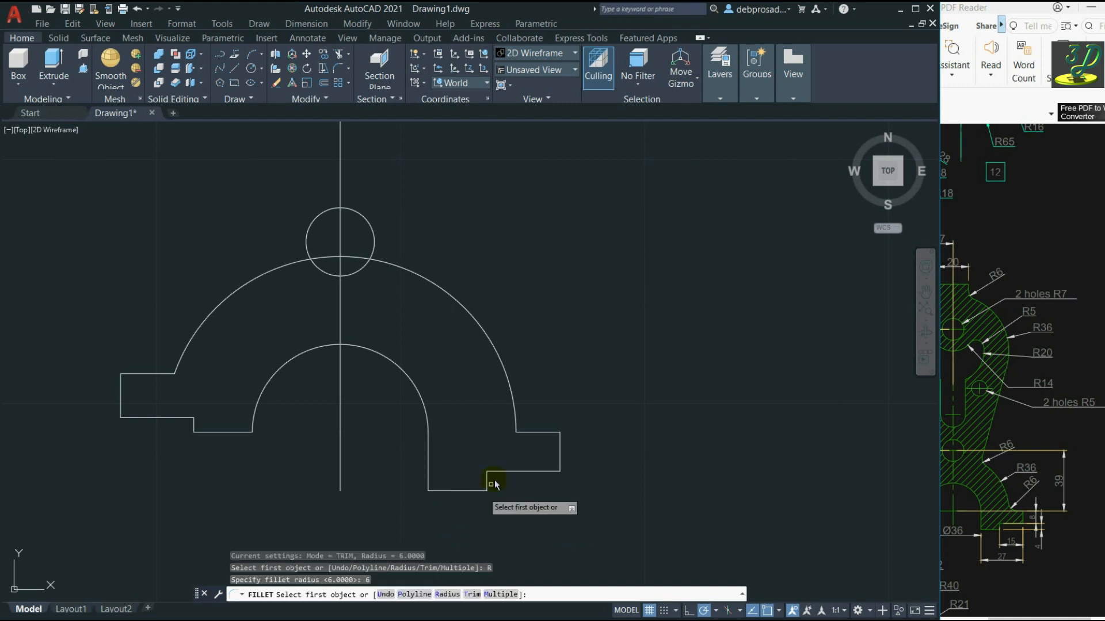
pyautogui.click(535, 432)
pyautogui.click(515, 407)
# Fillet the corner between the left foot's top edge and the radius 36 arc with radius 6.
pyautogui.press('Return')
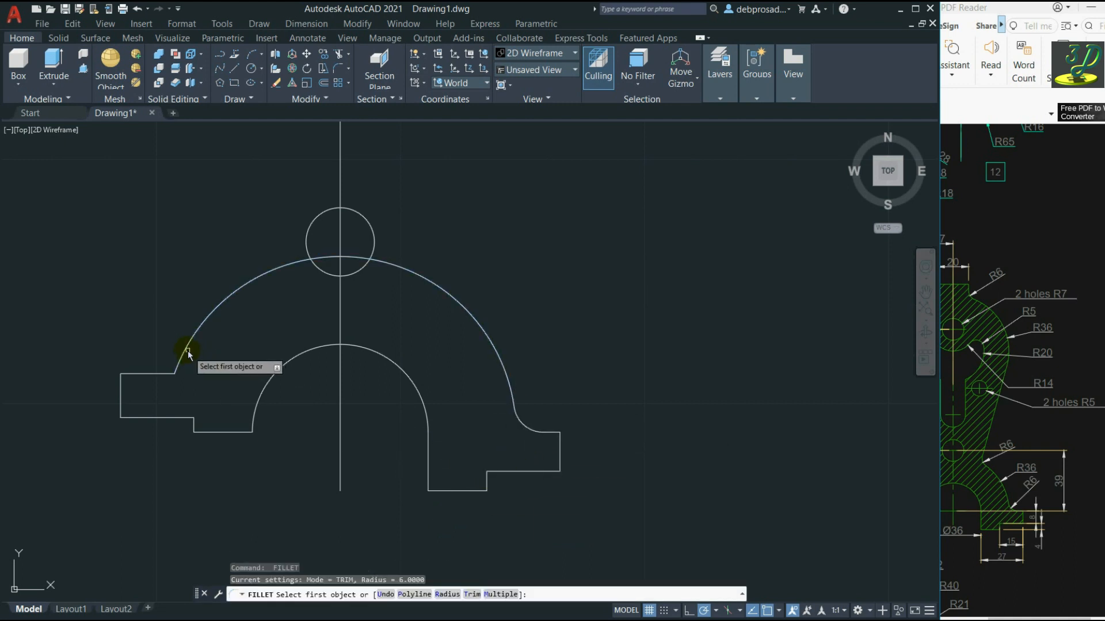
pyautogui.click(184, 352)
pyautogui.click(165, 374)
pyautogui.press('Escape')
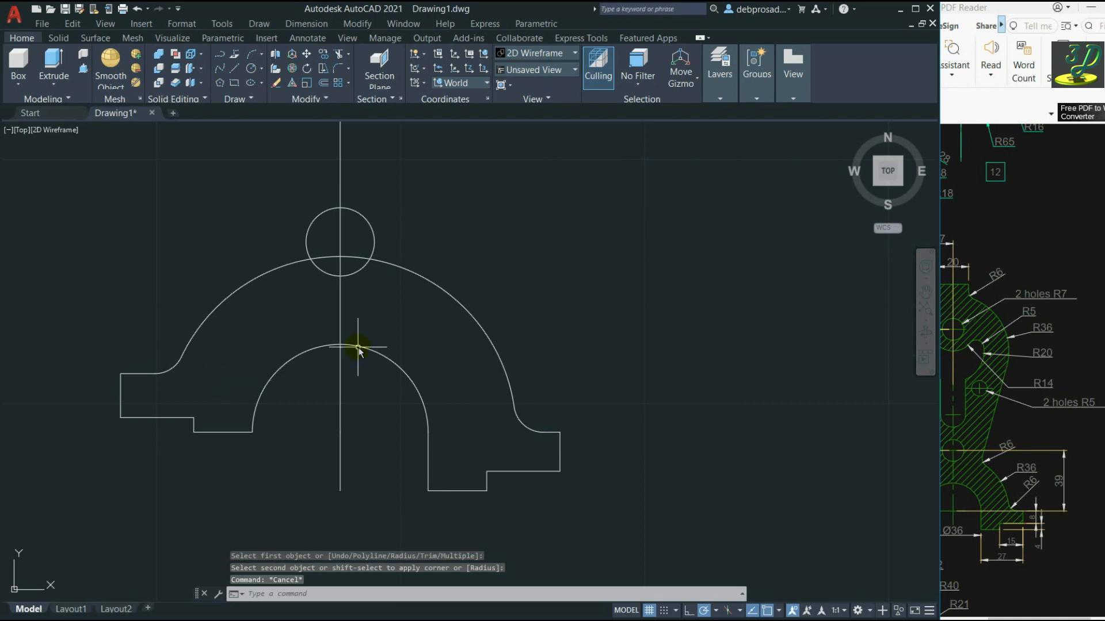
# Check the PDF reference and fillet the lower-right junction of the radius 14 and radius 20 circles with radius 5.
pyautogui.click(1058, 485)
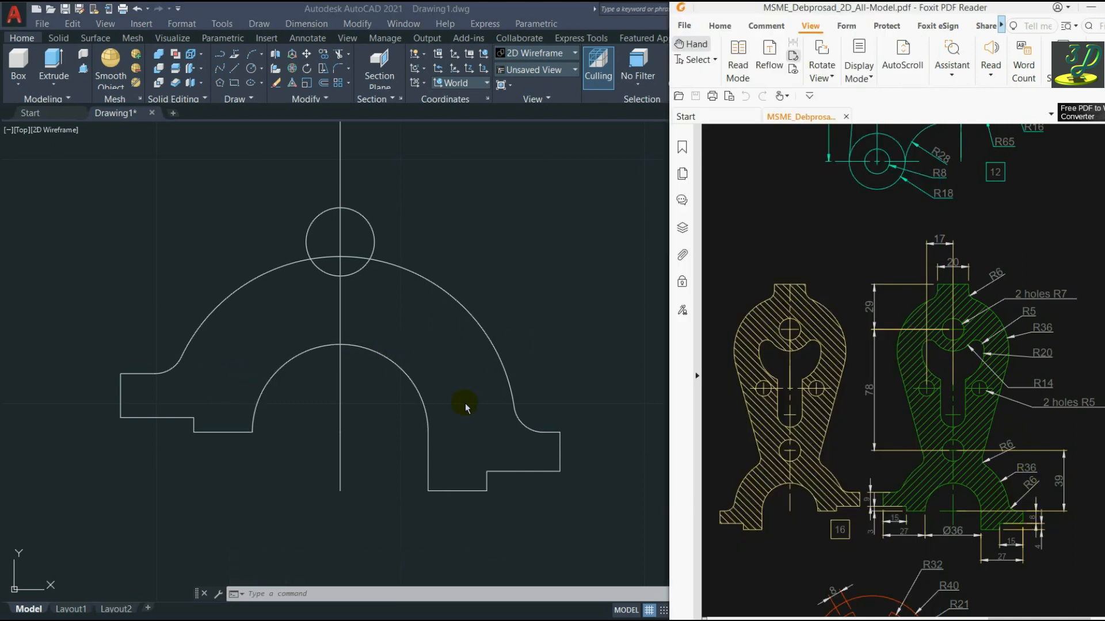
pyautogui.scroll(-4, 592, 506)
pyautogui.scroll(2, 589, 270)
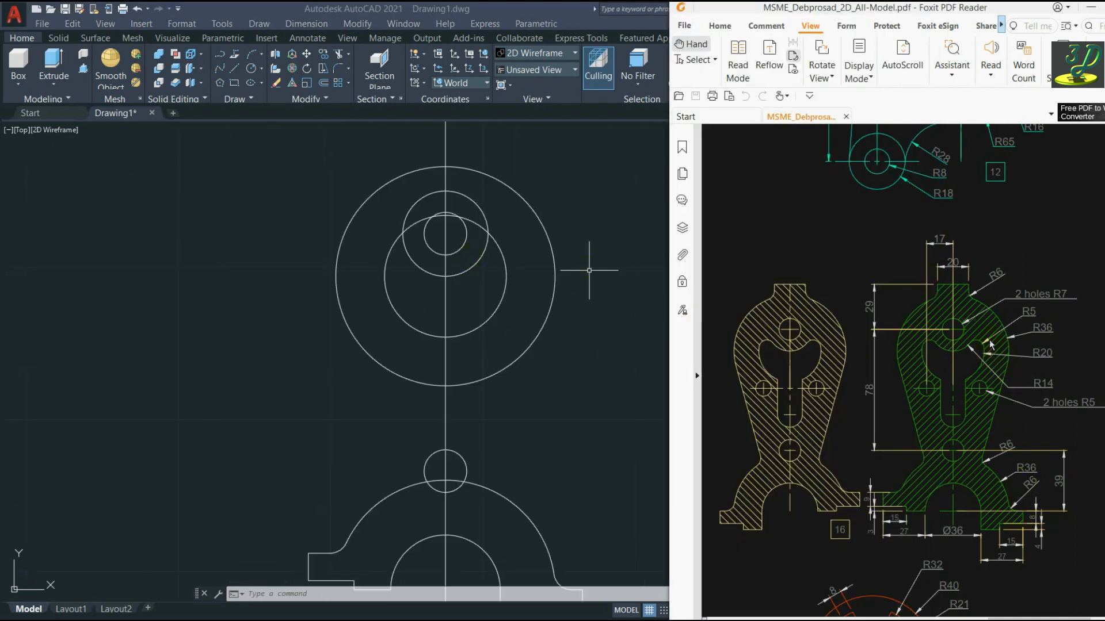
pyautogui.moveTo(990, 344); pyautogui.dragTo(989, 379)
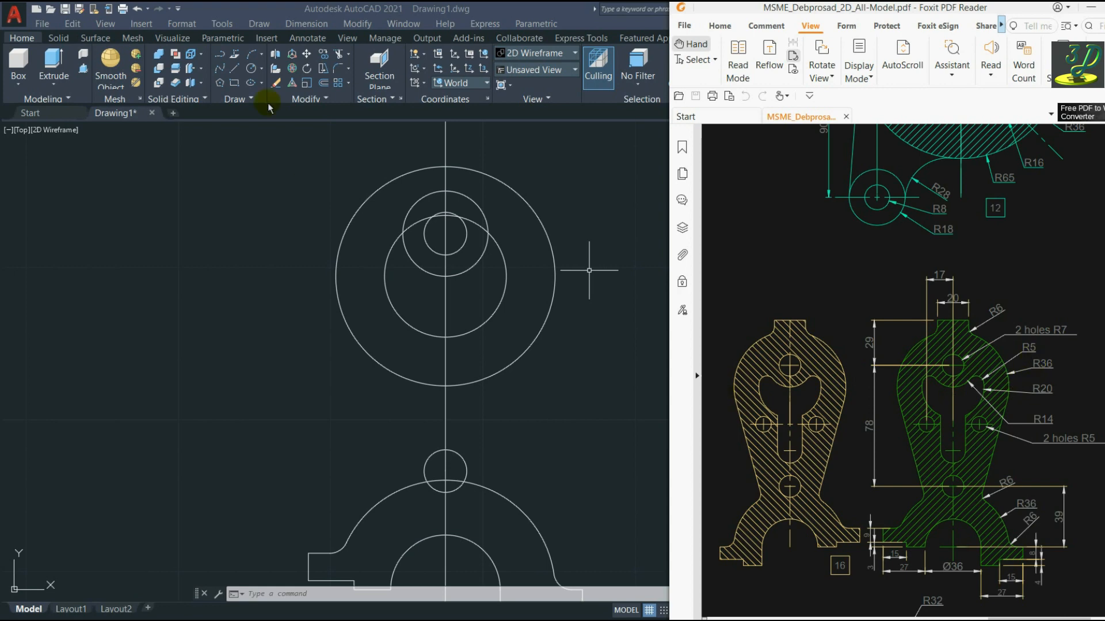
pyautogui.click(343, 70)
pyautogui.click(337, 69)
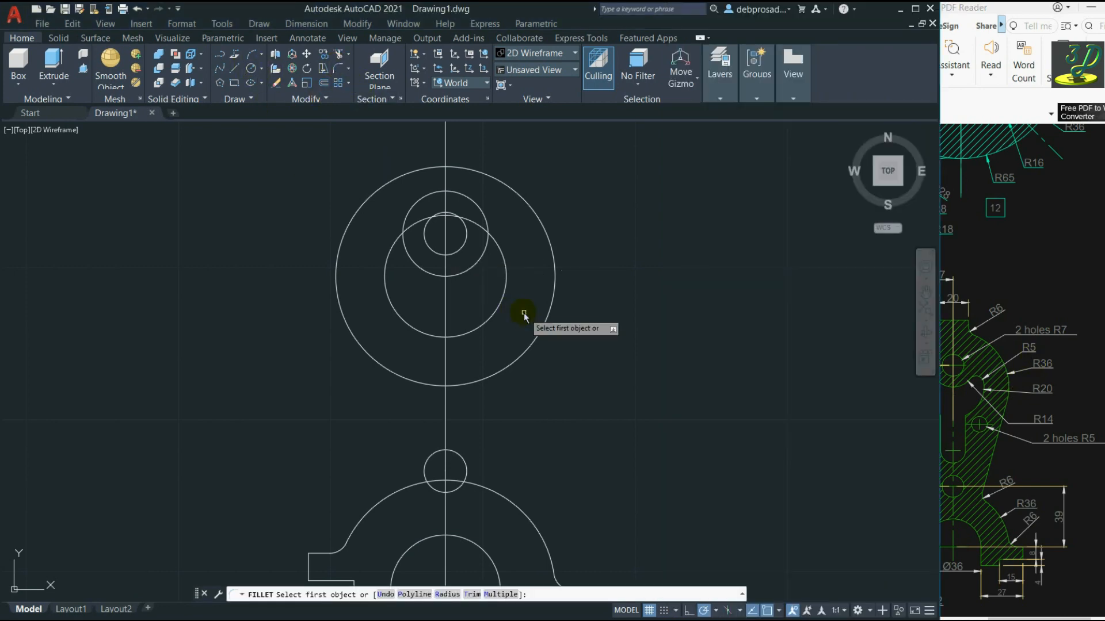
pyautogui.click(493, 248)
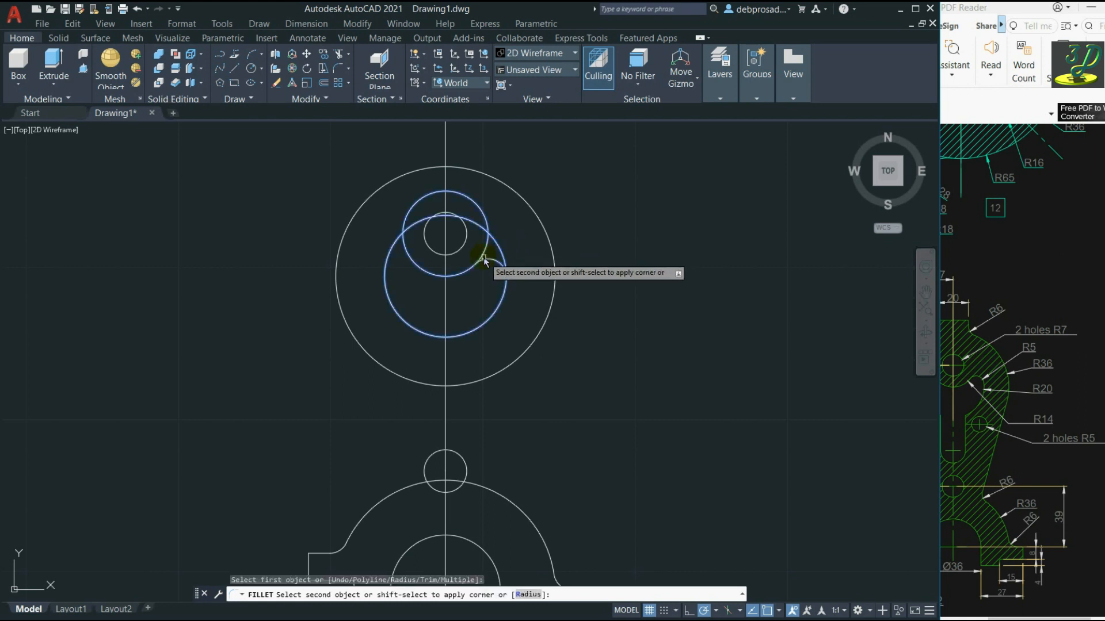
pyautogui.click(537, 593)
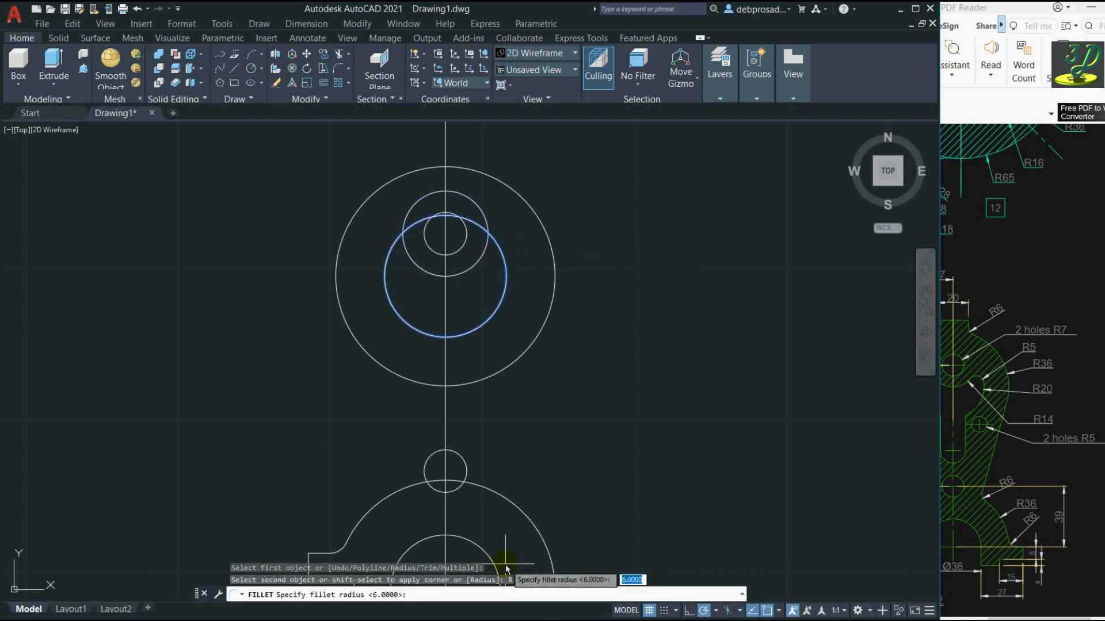
pyautogui.write('5')
pyautogui.press('Return')
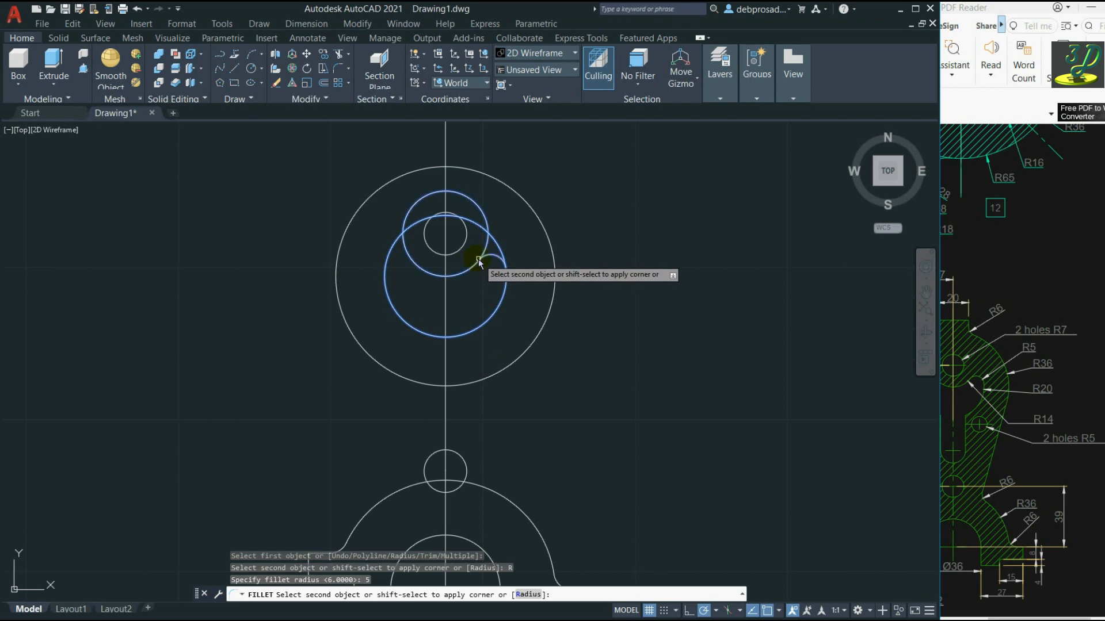
pyautogui.click(481, 252)
# Fillet the lower-left junction of the radius 14 and radius 20 circles with the same radius 5.
pyautogui.press('Return')
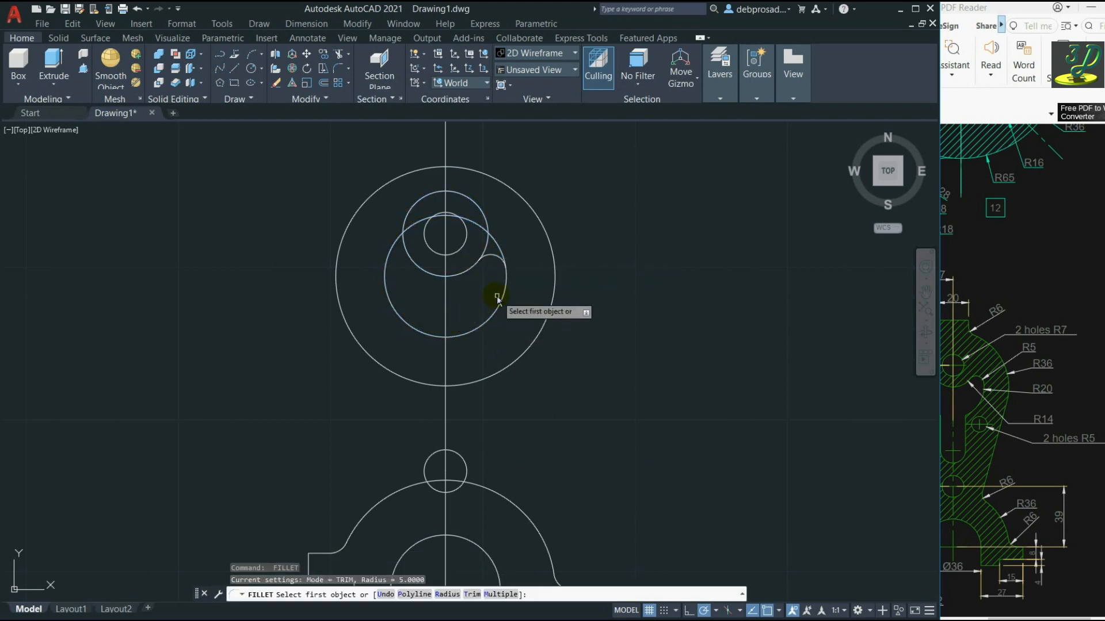
pyautogui.click(408, 250)
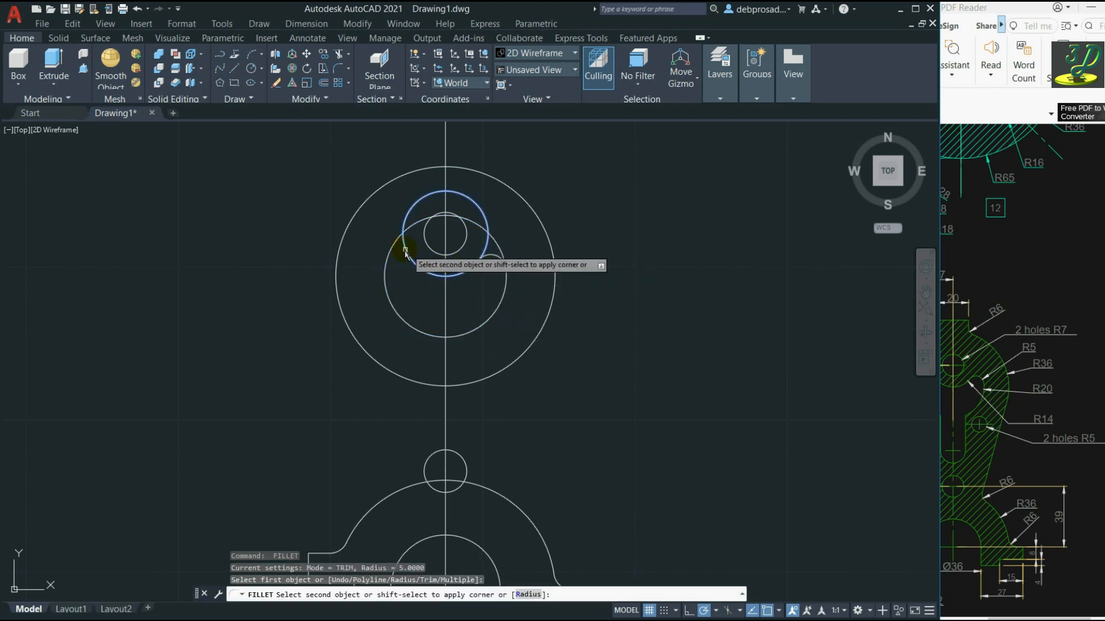
pyautogui.click(388, 258)
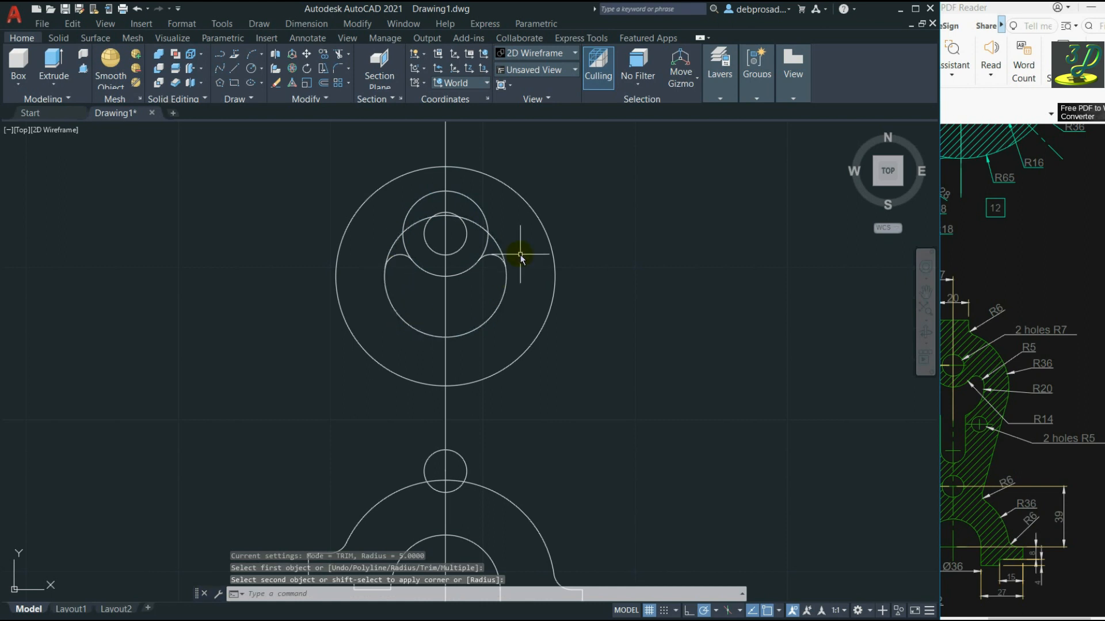
# Trim away the upper parts of the radius 14 and radius 20 circles, using both radius 5 fillet arcs as cutting edges.
pyautogui.click(494, 259)
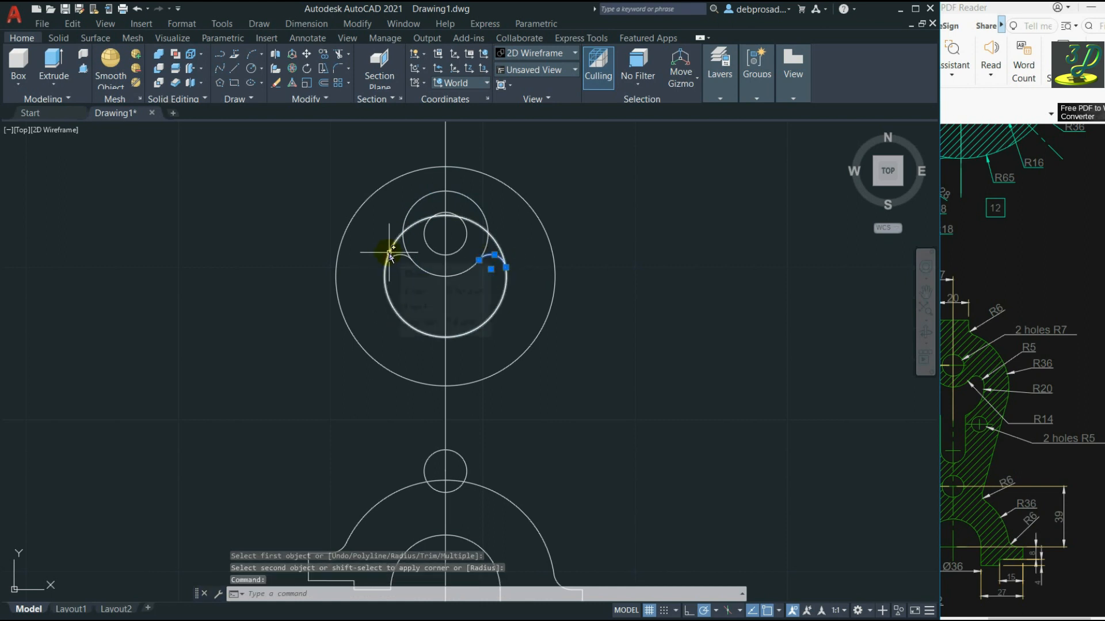
pyautogui.click(399, 259)
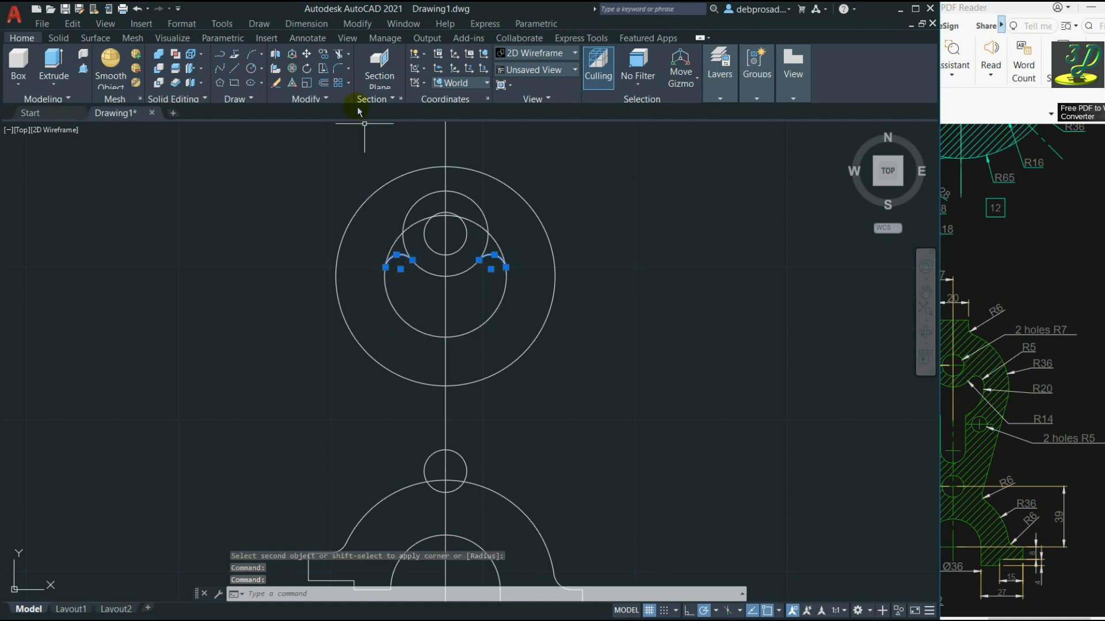
pyautogui.click(339, 53)
pyautogui.click(492, 237)
pyautogui.click(486, 241)
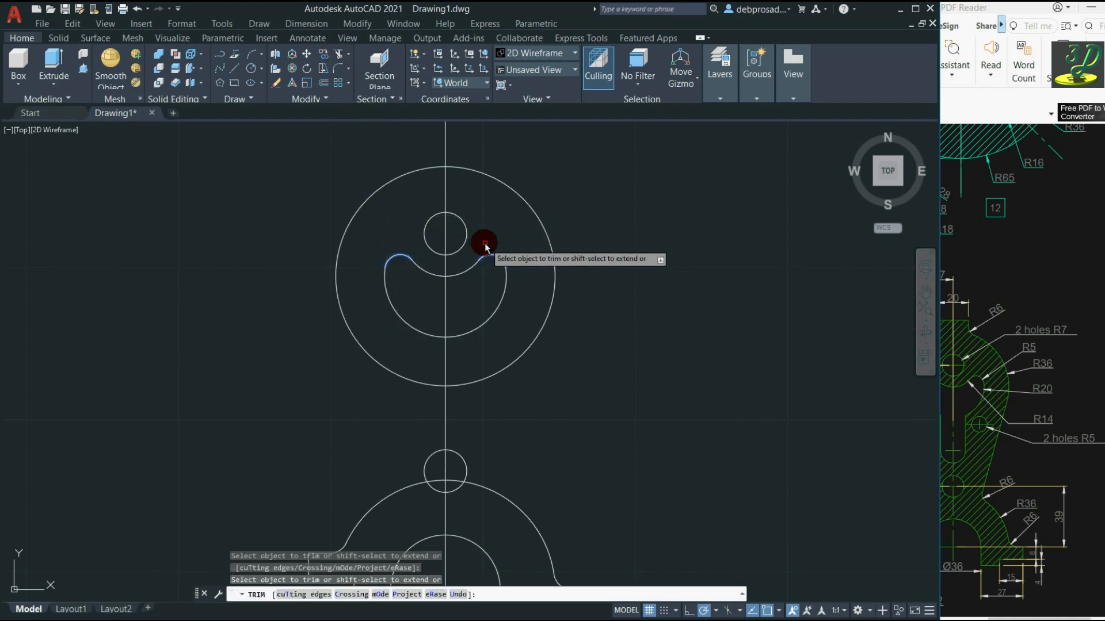
pyautogui.press('Escape')
pyautogui.press('Escape')
pyautogui.press('Escape')
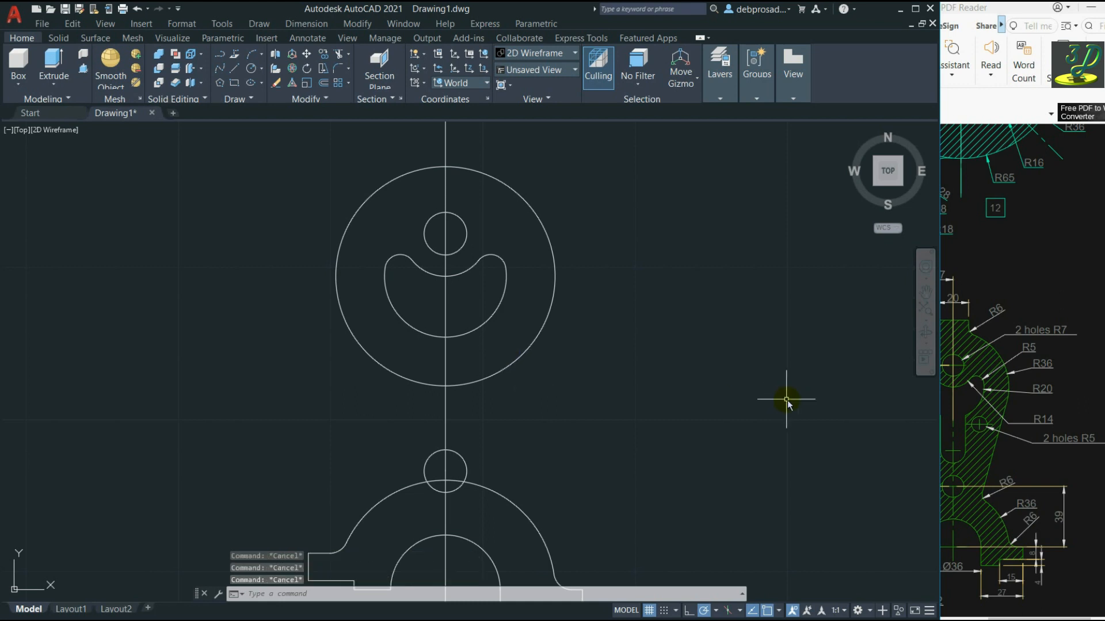
# Check the PDF reference and draw a line 29 straight up from the upper radius 7 hole's center, continuing 20 horizontally to the left.
pyautogui.scroll(-4, 599, 360)
pyautogui.scroll(2, 568, 496)
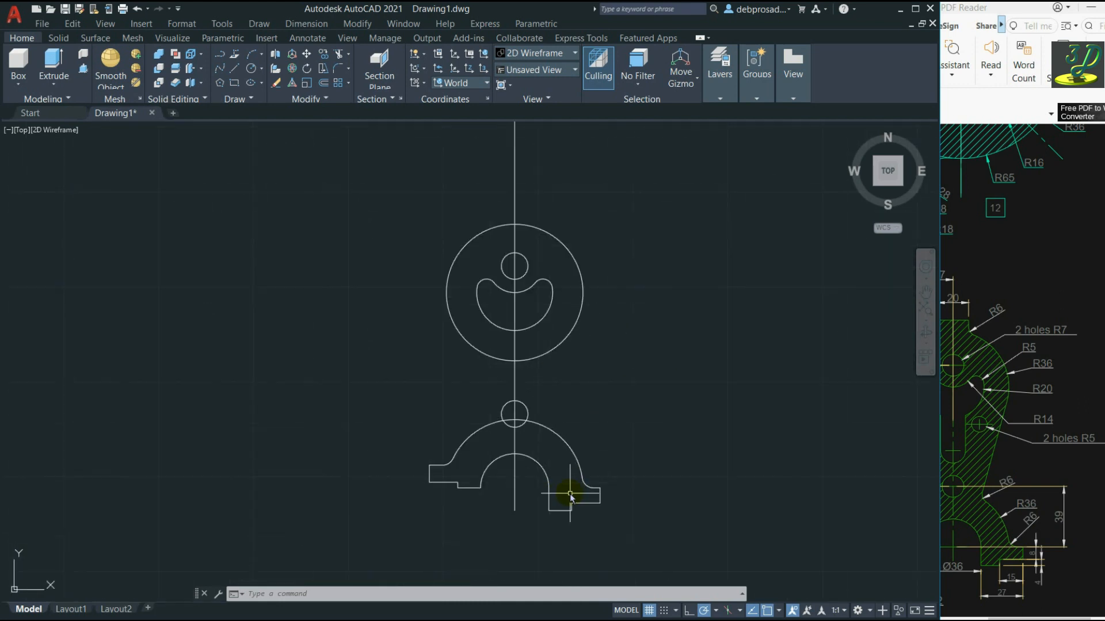
pyautogui.click(628, 396)
pyautogui.press('Escape')
pyautogui.click(1022, 279)
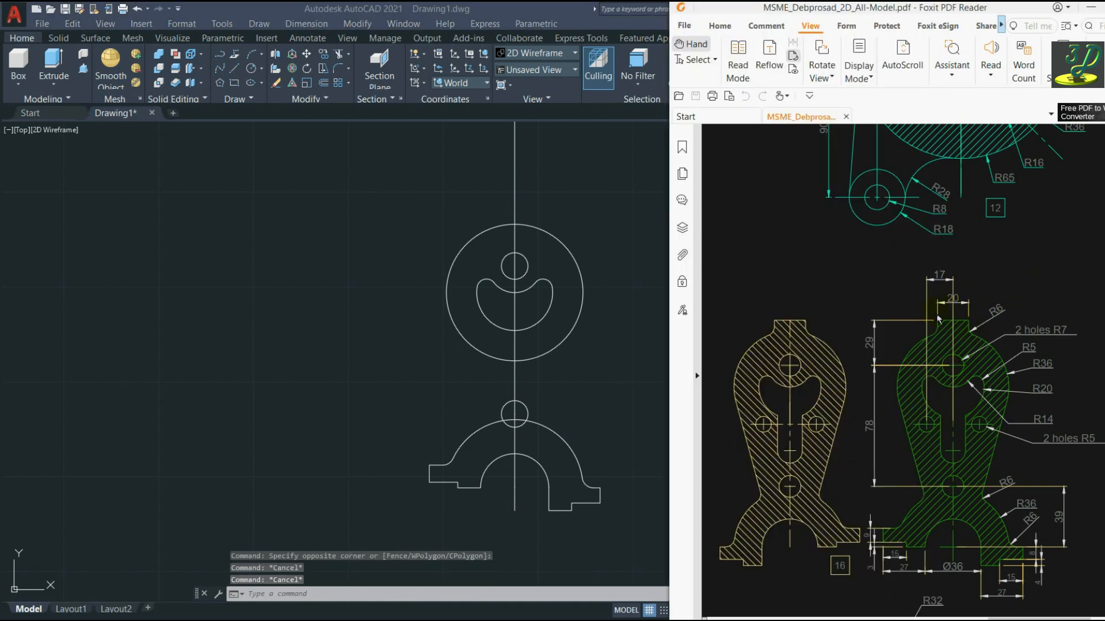
pyautogui.press('Escape')
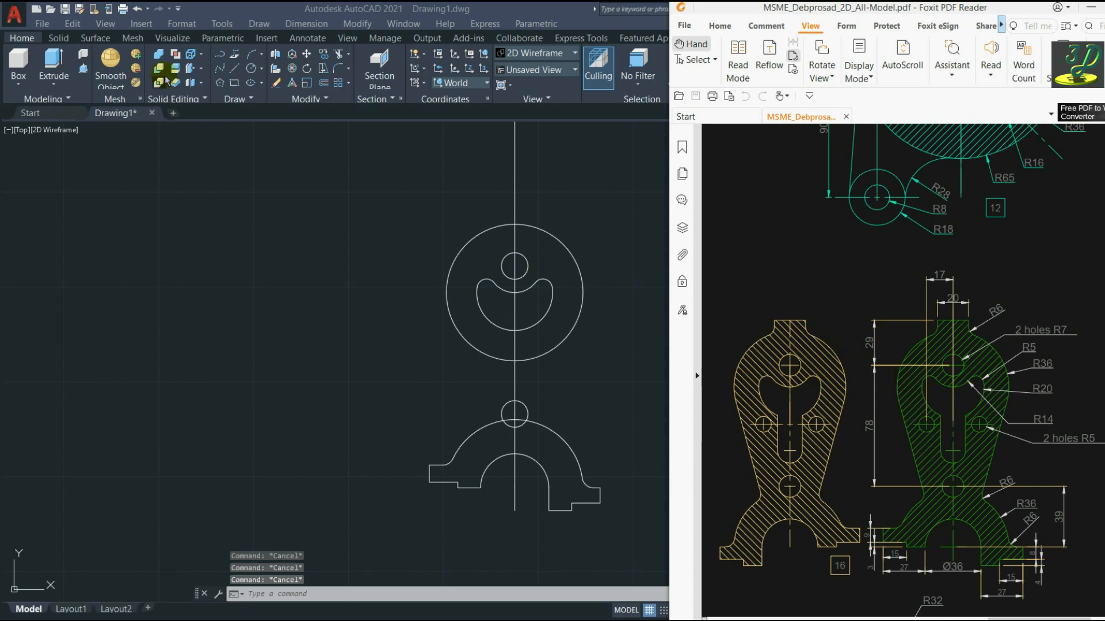
pyautogui.click(233, 71)
pyautogui.click(233, 71)
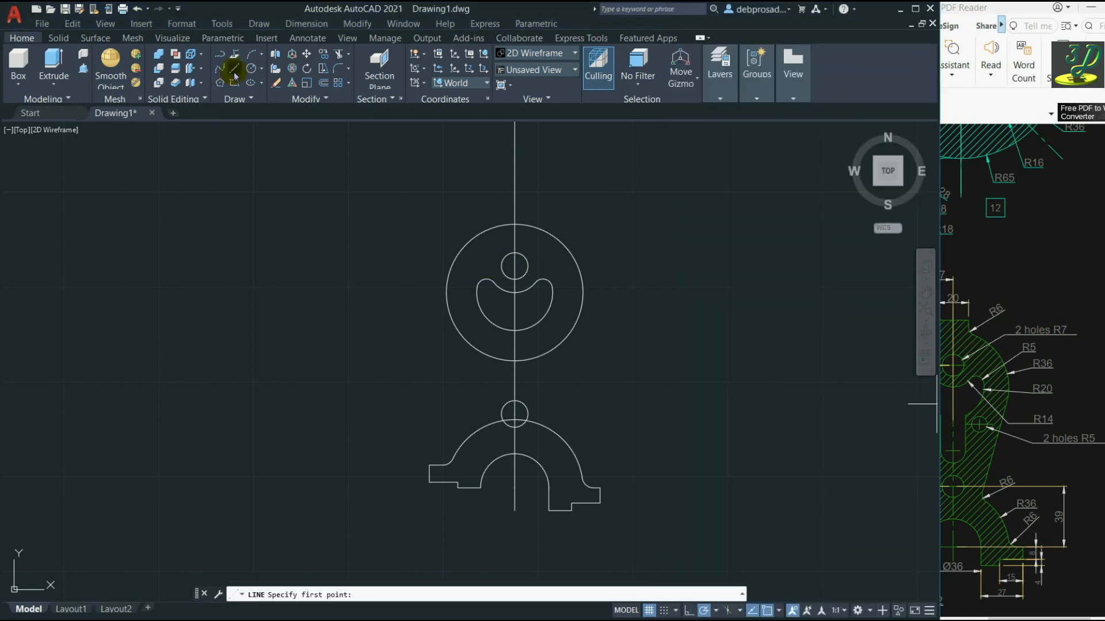
pyautogui.click(515, 278)
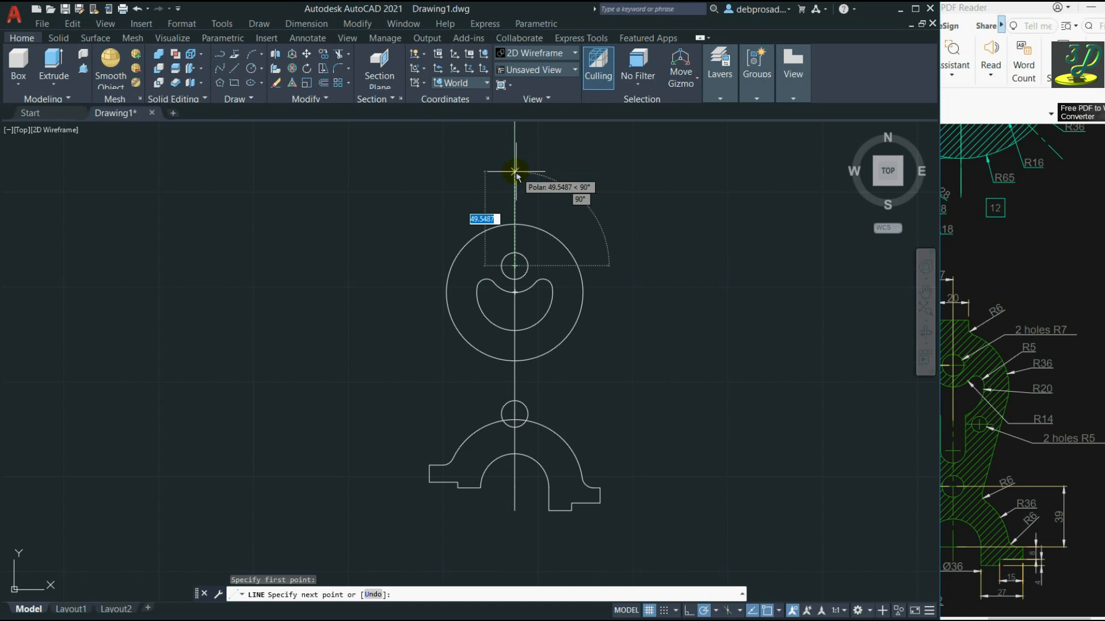
pyautogui.write('29')
pyautogui.press('Return')
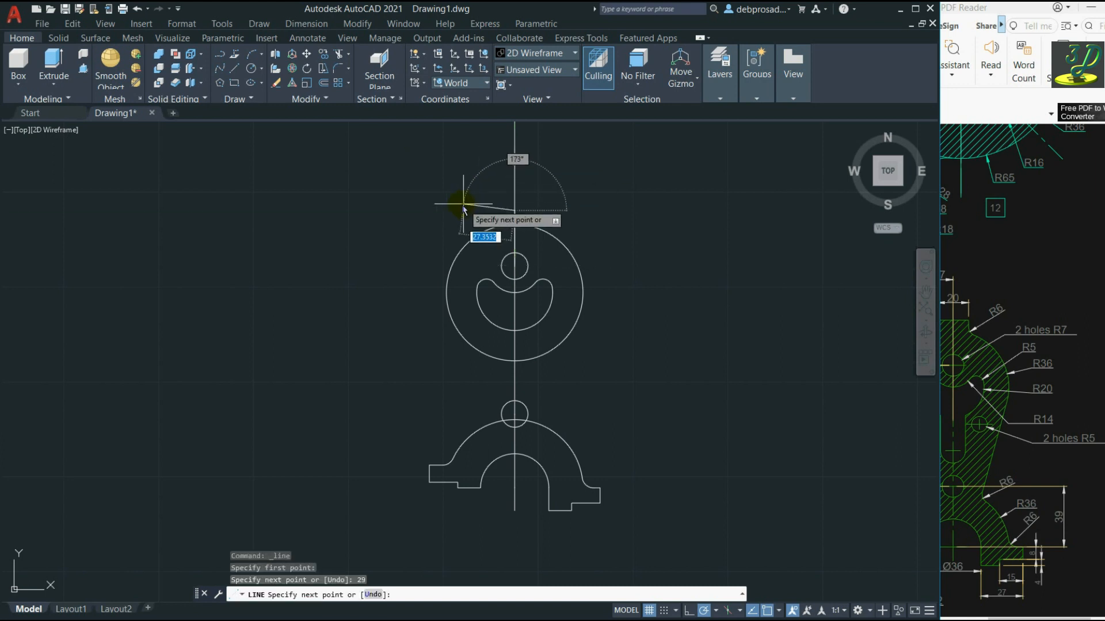
pyautogui.write('20')
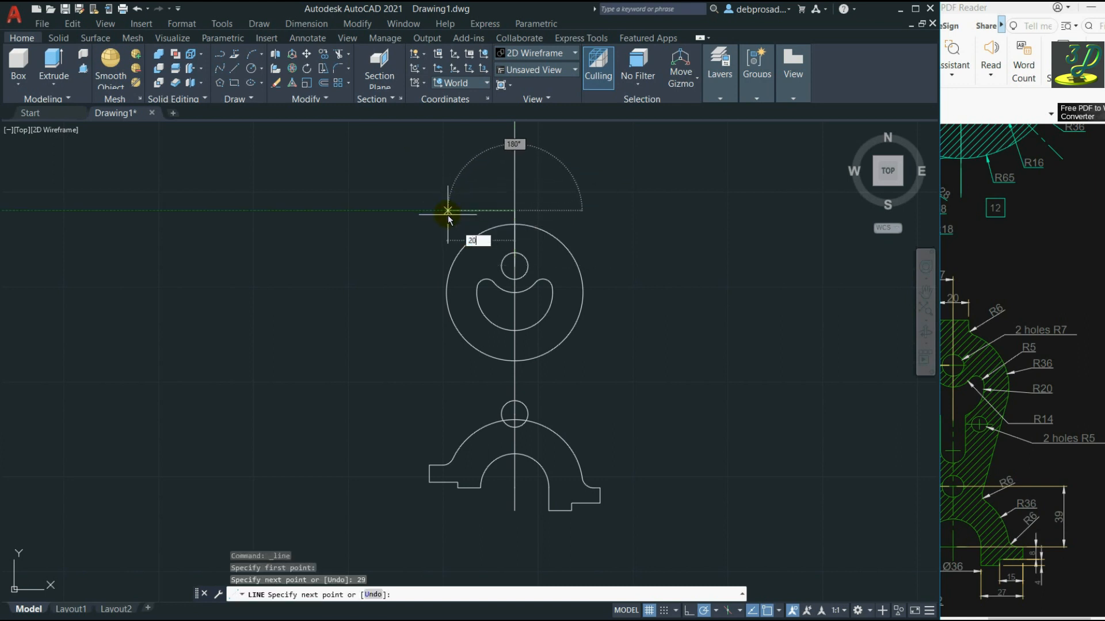
pyautogui.press('Return')
pyautogui.press('Escape')
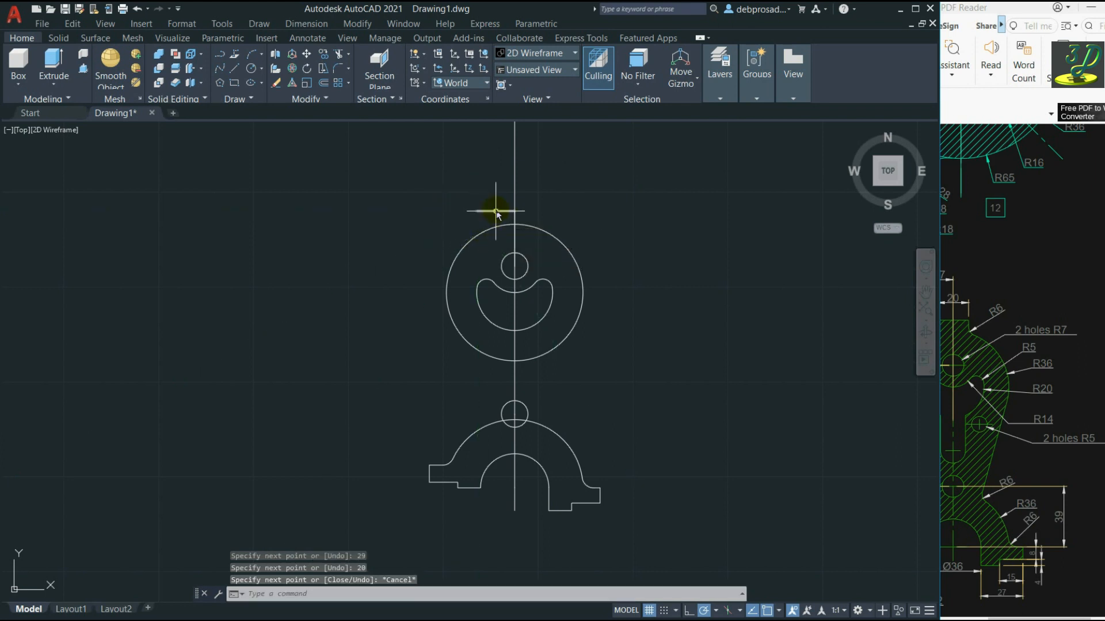
# Move the 20-long horizontal line by its midpoint so that it is centered on the vertical centerline.
pyautogui.click(497, 213)
pyautogui.click(496, 211)
pyautogui.click(514, 211)
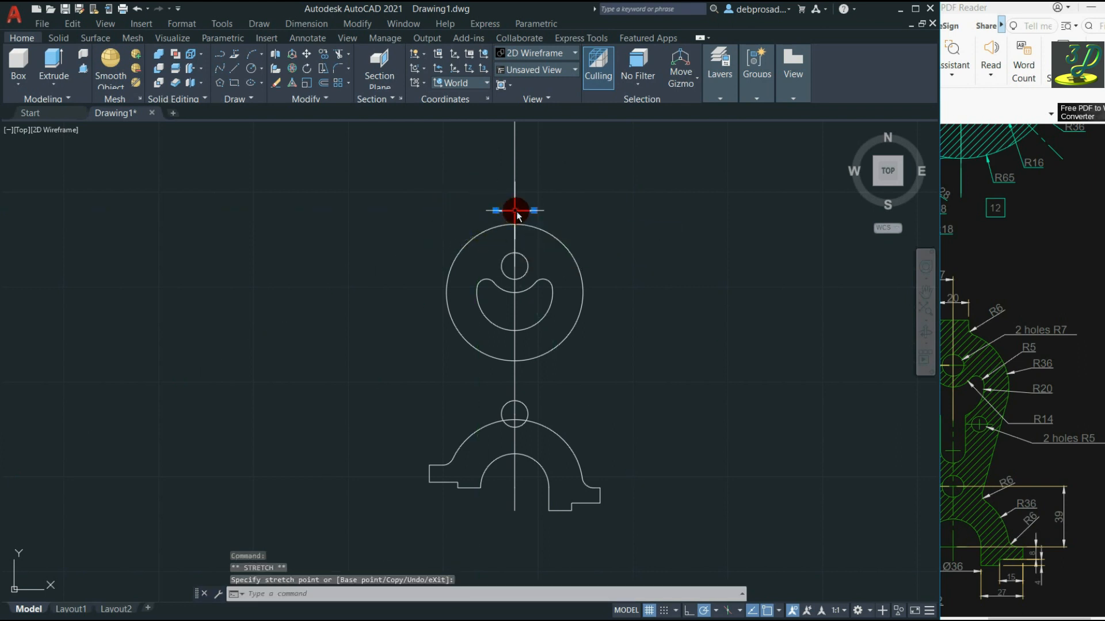
pyautogui.press('Escape')
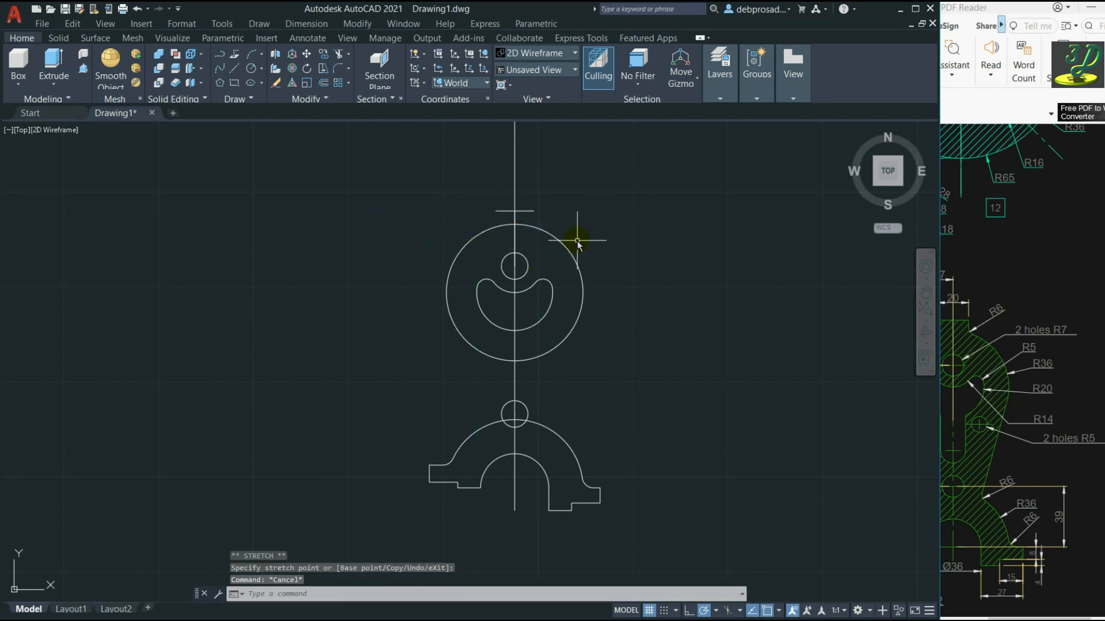
# Draw vertical lines from both ends of the 20-long horizontal line down into the radius 36 circle.
pyautogui.click(235, 69)
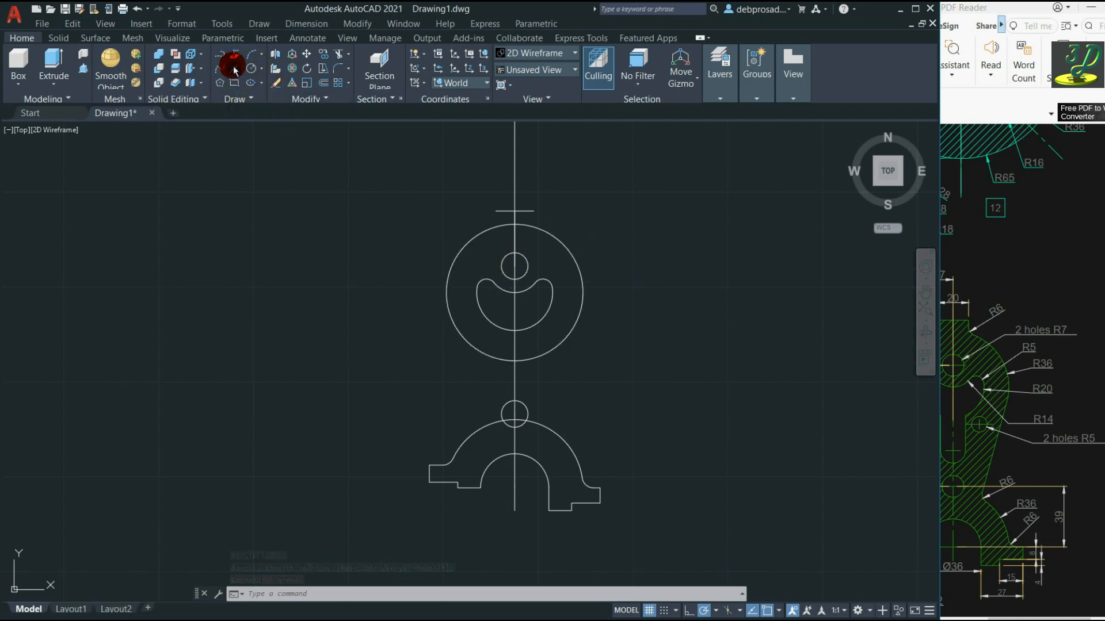
pyautogui.click(534, 211)
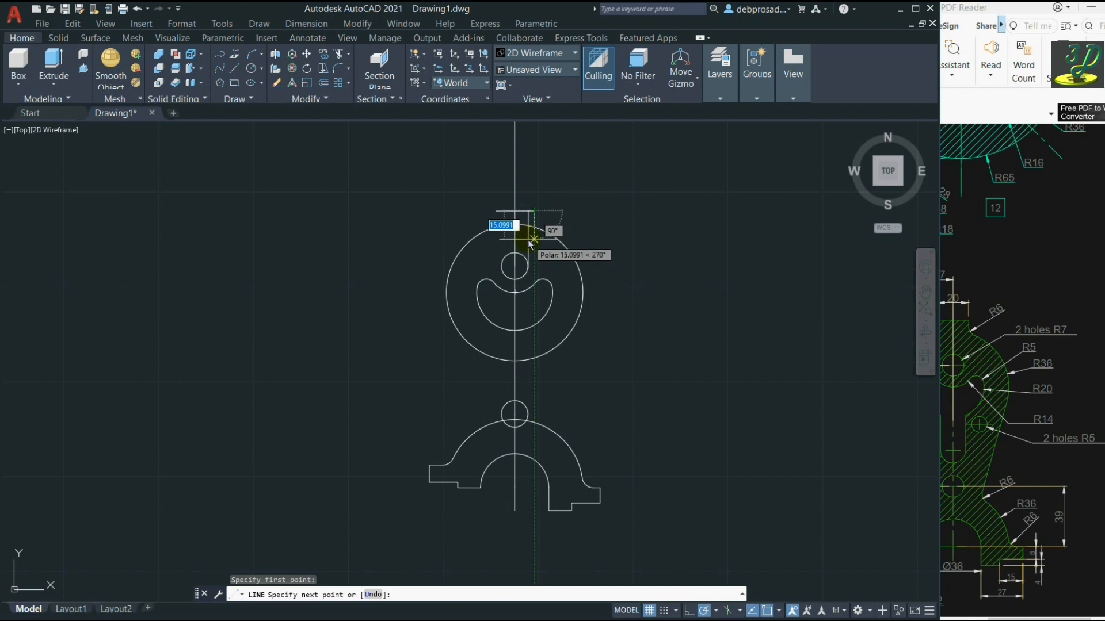
pyautogui.click(529, 243)
pyautogui.press('Escape')
pyautogui.press('Return')
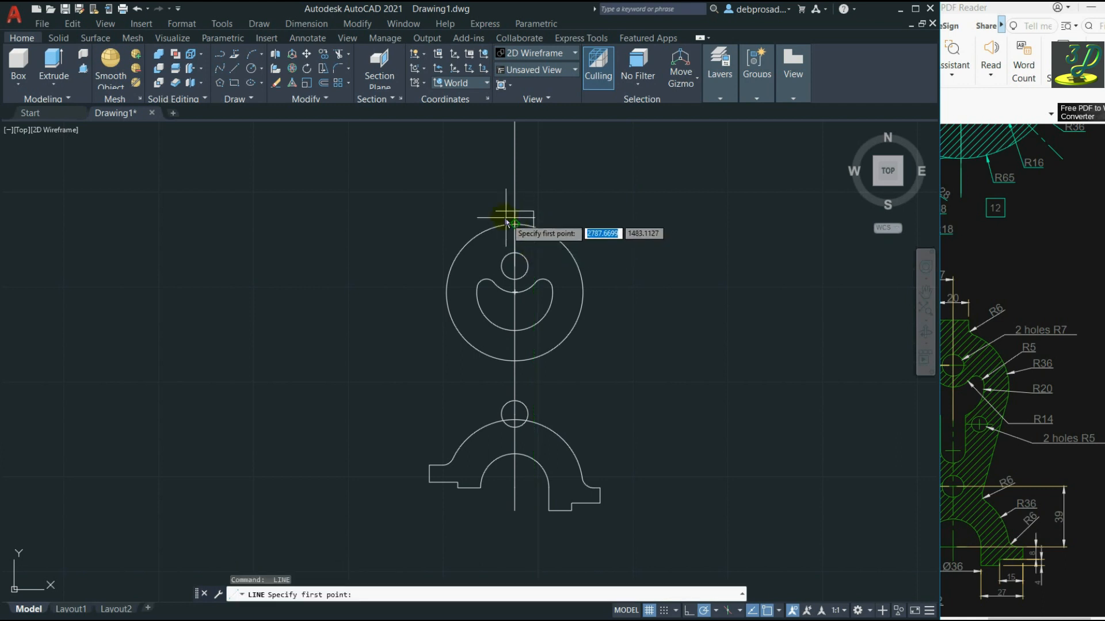
pyautogui.click(495, 211)
pyautogui.click(495, 236)
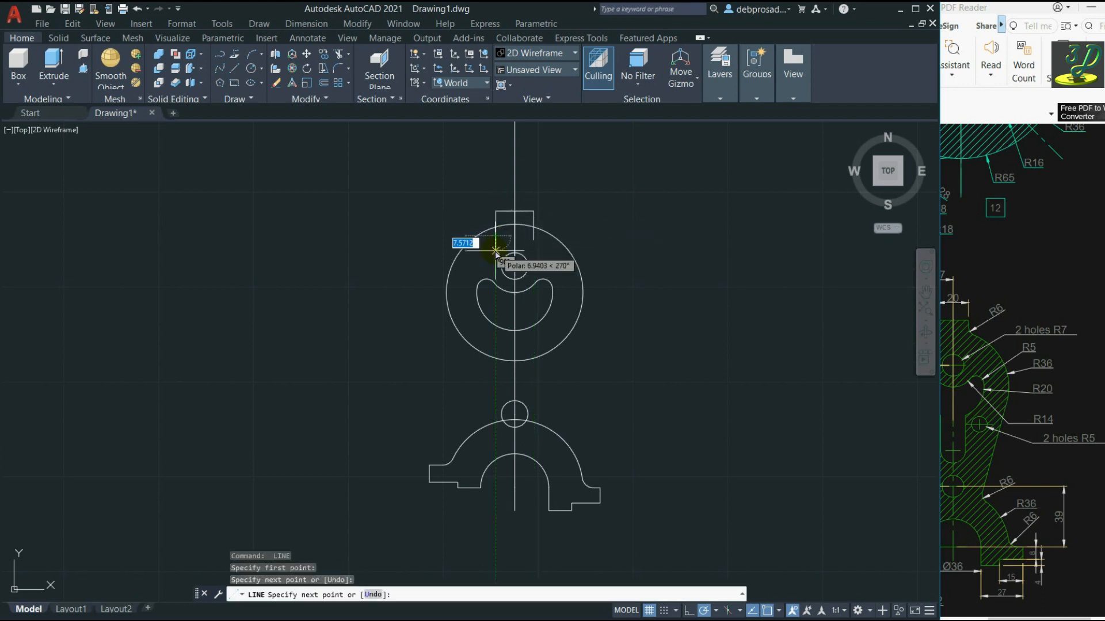
pyautogui.press('Escape')
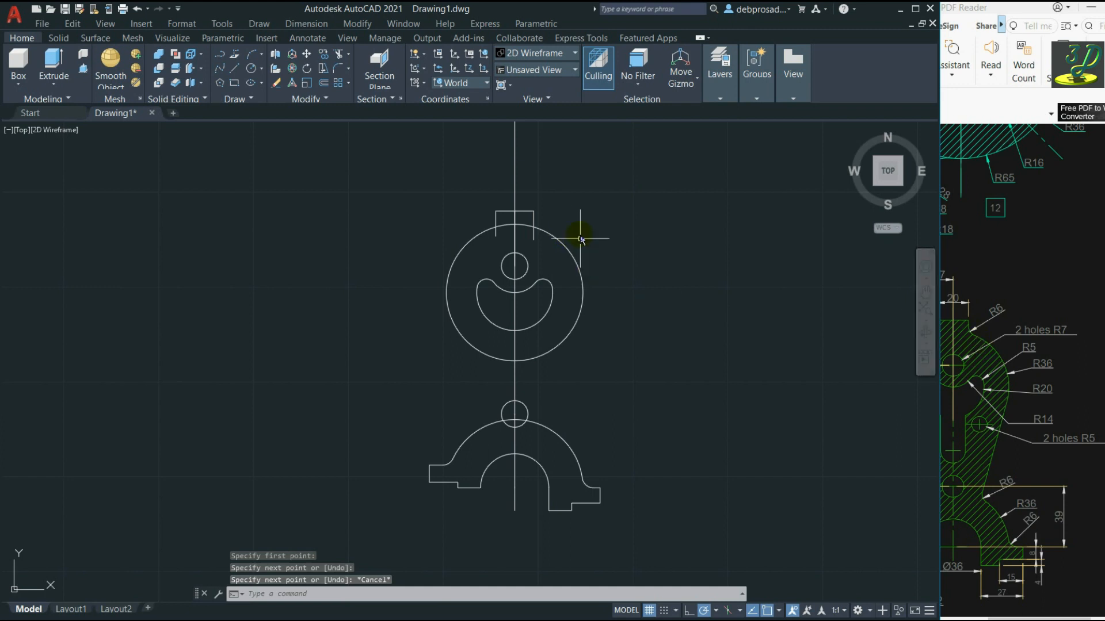
# Fillet the corner between the top tab's right side and the radius 36 circle with radius 6.
pyautogui.click(337, 70)
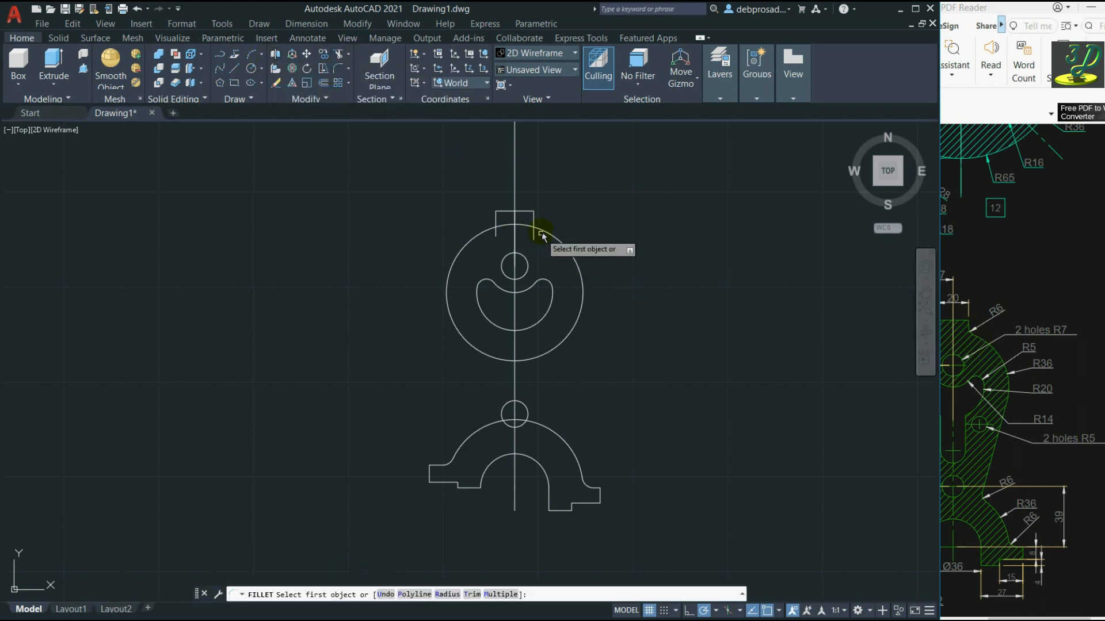
pyautogui.click(447, 594)
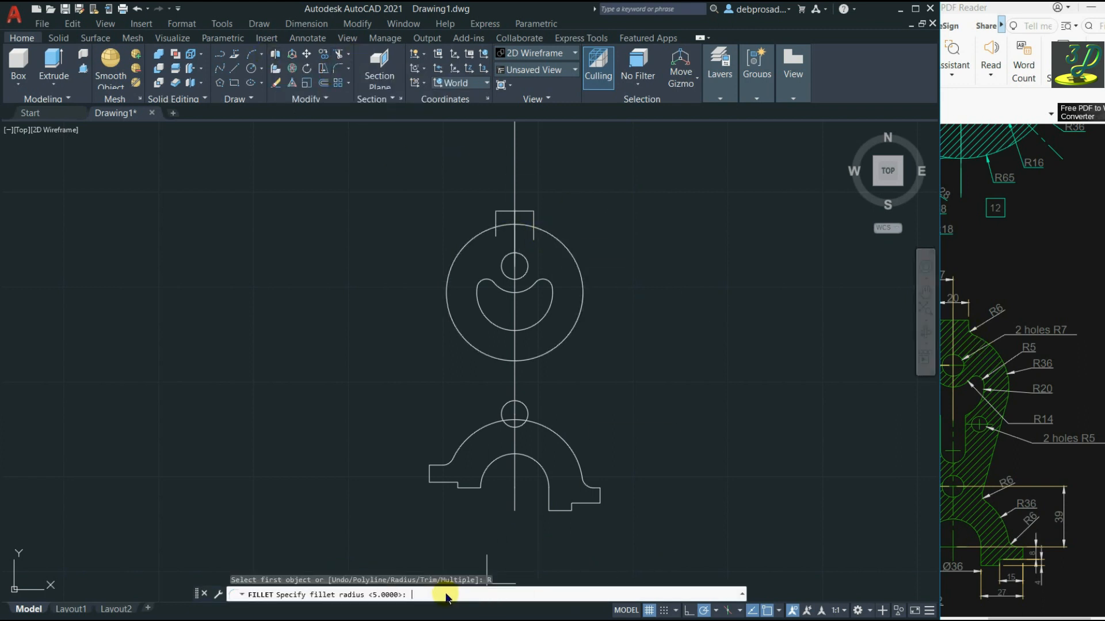
pyautogui.write('6')
pyautogui.press('Return')
pyautogui.click(535, 236)
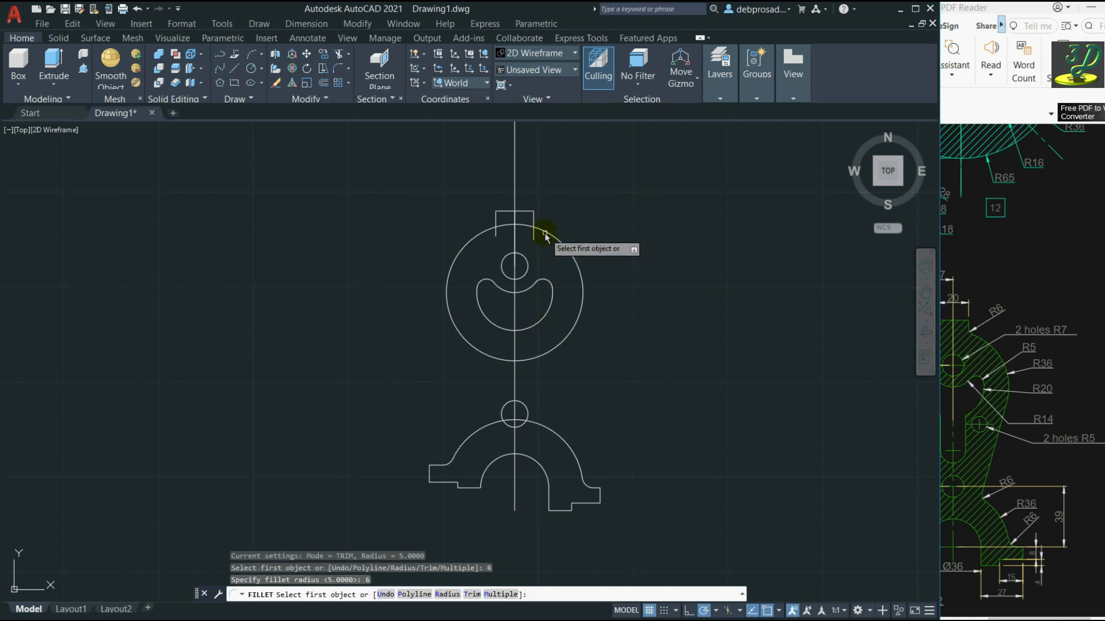
pyautogui.click(532, 222)
# Fillet the corner between the top tab's left side and the radius 36 circle with radius 6.
pyautogui.press('Return')
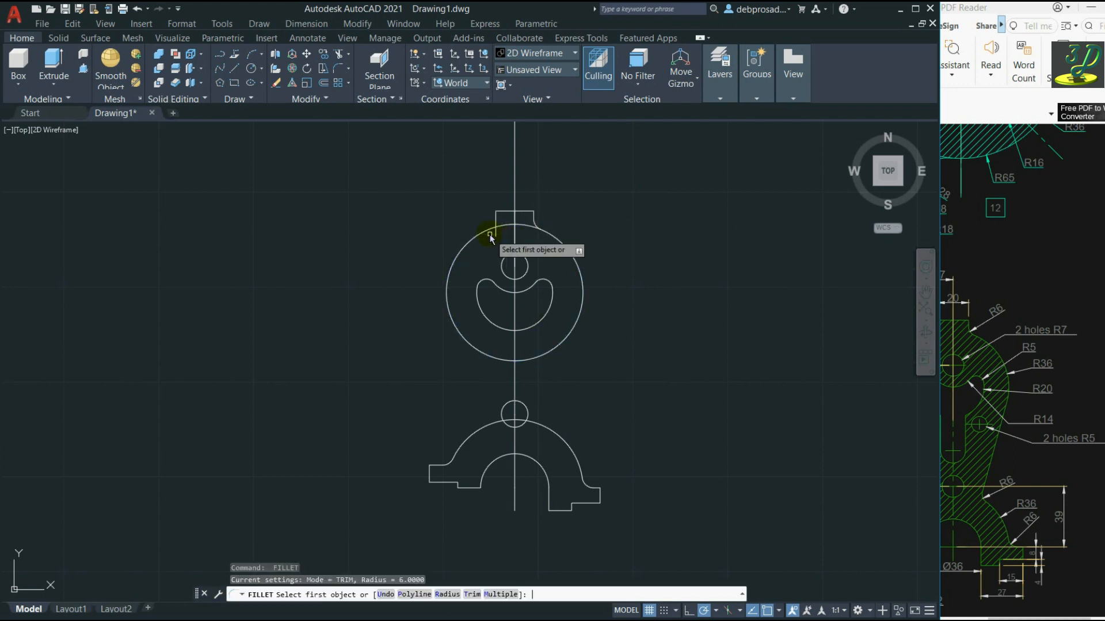
pyautogui.click(483, 234)
pyautogui.click(496, 218)
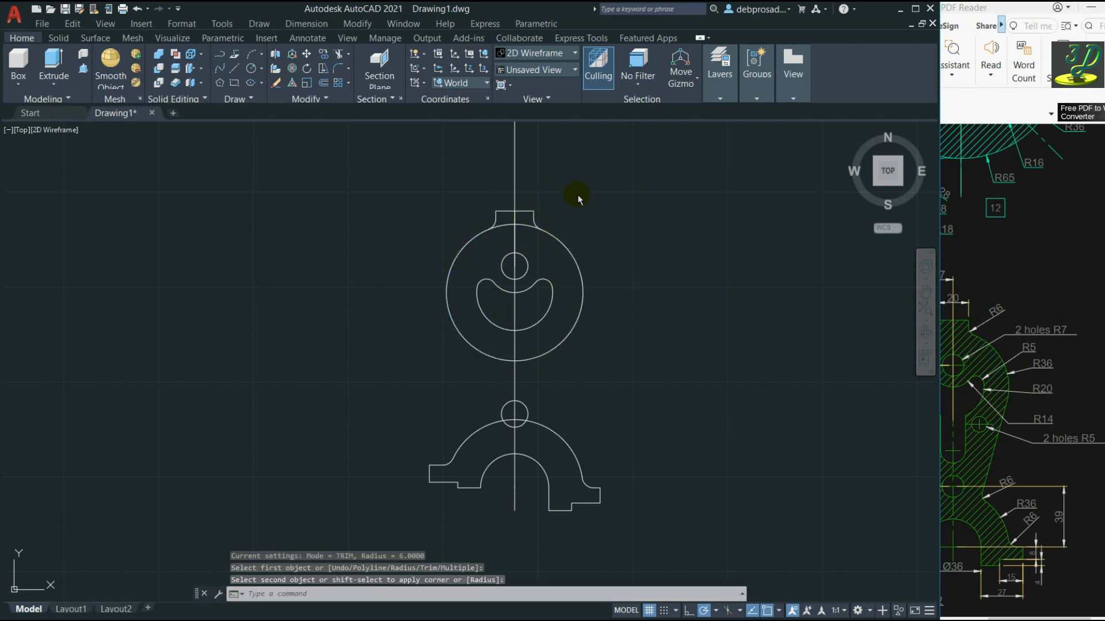
pyautogui.press('Escape')
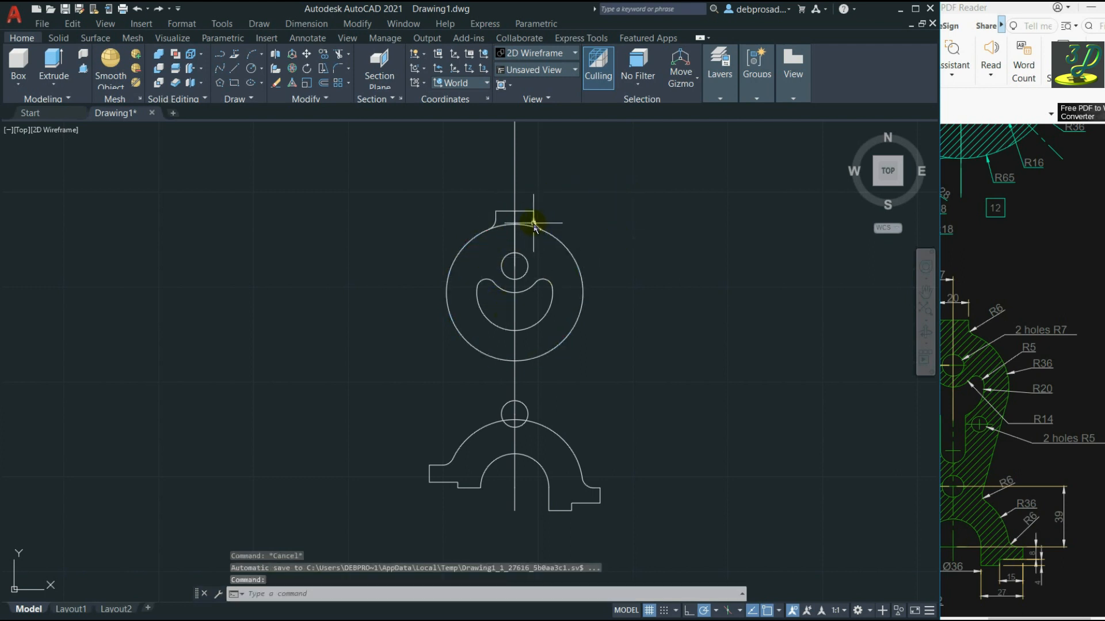
# Trim away the radius 36 circle's arc between the two radius 6 fillets beneath the top tab.
pyautogui.click(533, 225)
pyautogui.click(494, 223)
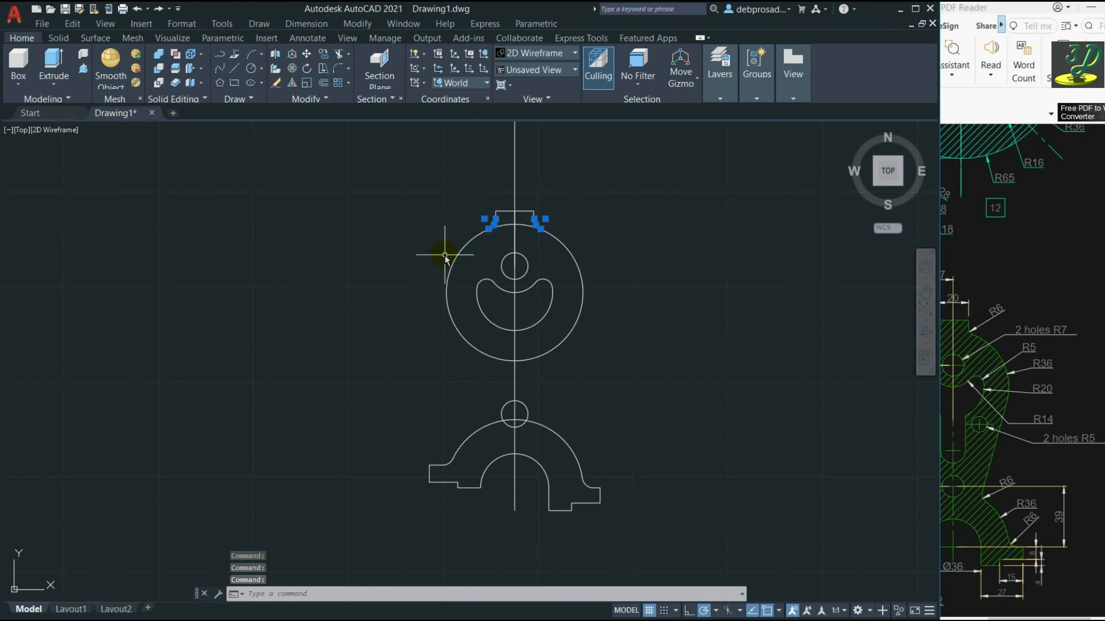
pyautogui.click(339, 53)
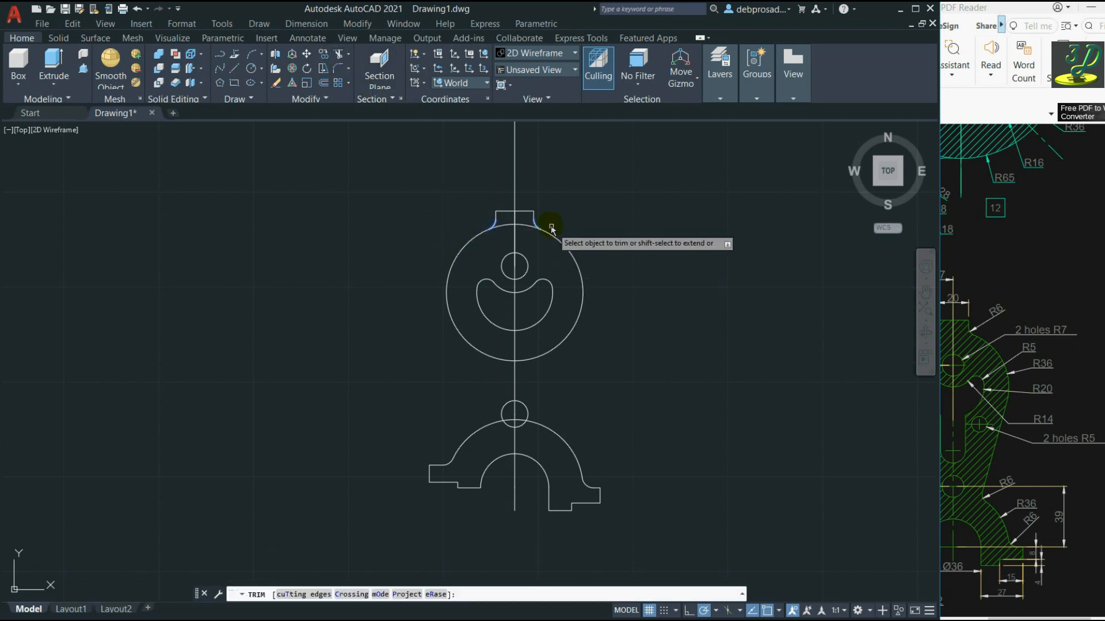
pyautogui.click(522, 234)
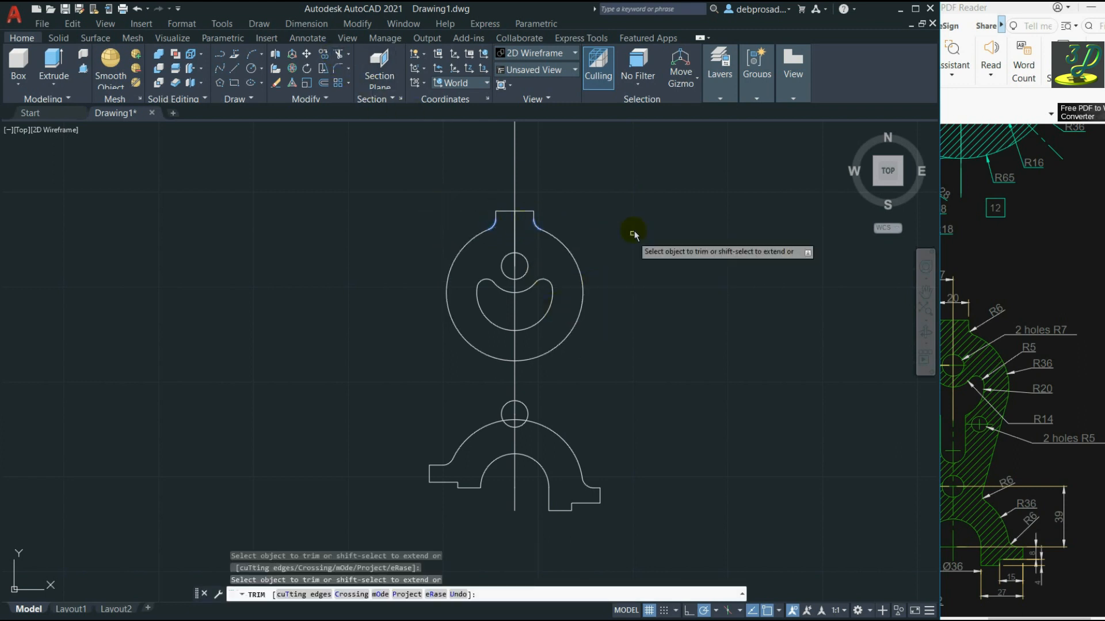
pyautogui.press('Escape')
pyautogui.press('Escape')
pyautogui.press('Escape')
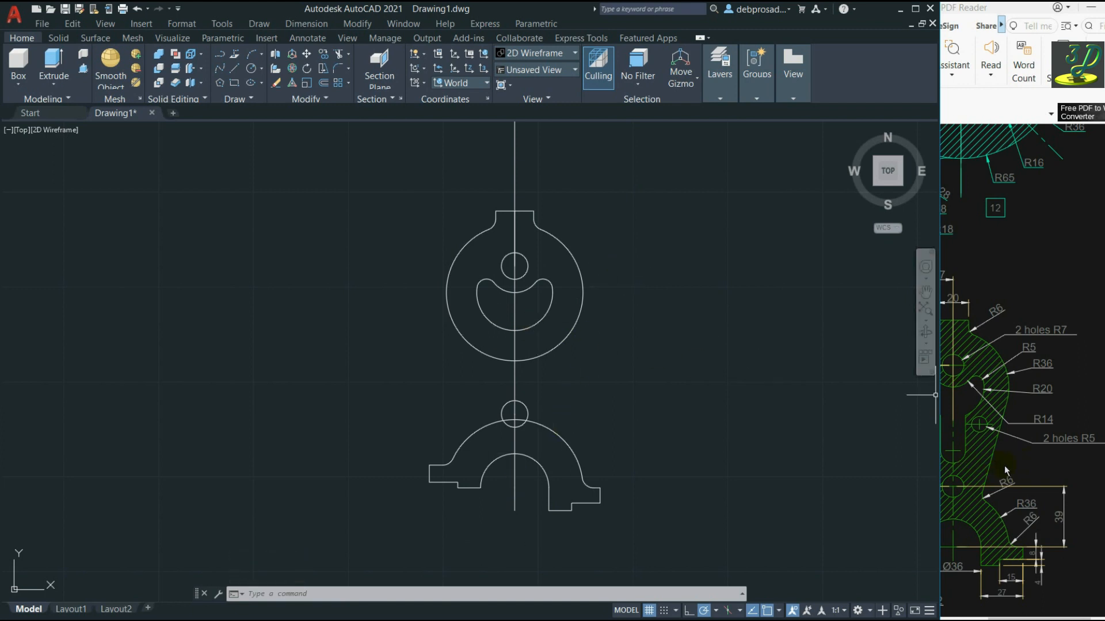
# Attach the PDF MSME_Debprosad_2D_All-Model as an underlay with relative path, insertion point 0,0,0, scale 1 and rotation 0.
pyautogui.click(964, 458)
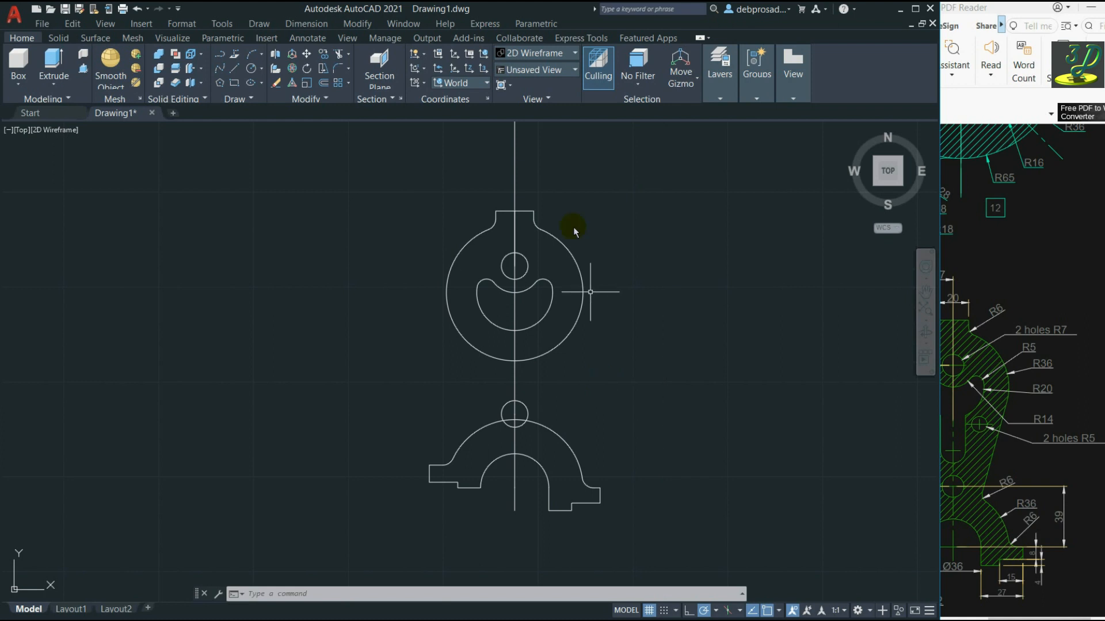
pyautogui.click(266, 38)
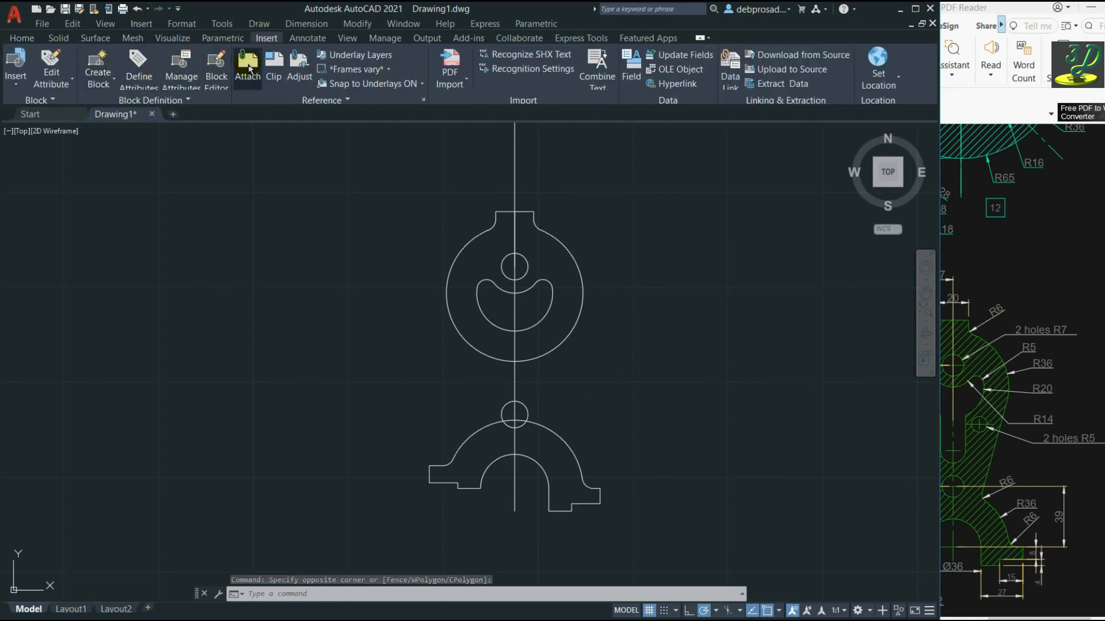
pyautogui.click(248, 68)
pyautogui.click(377, 220)
pyautogui.click(620, 435)
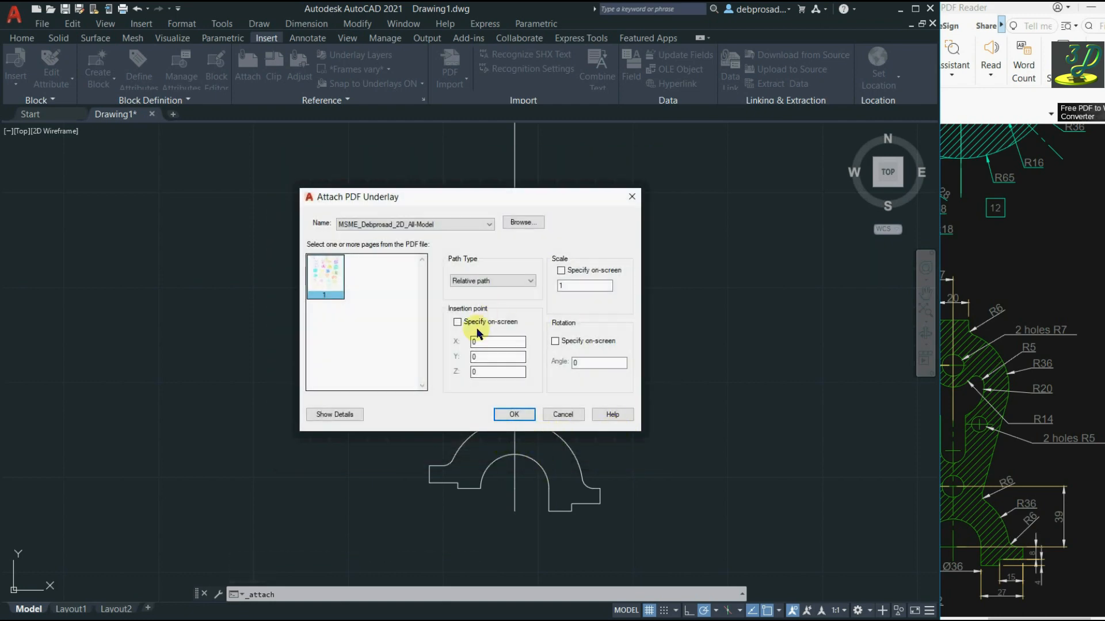
pyautogui.click(514, 415)
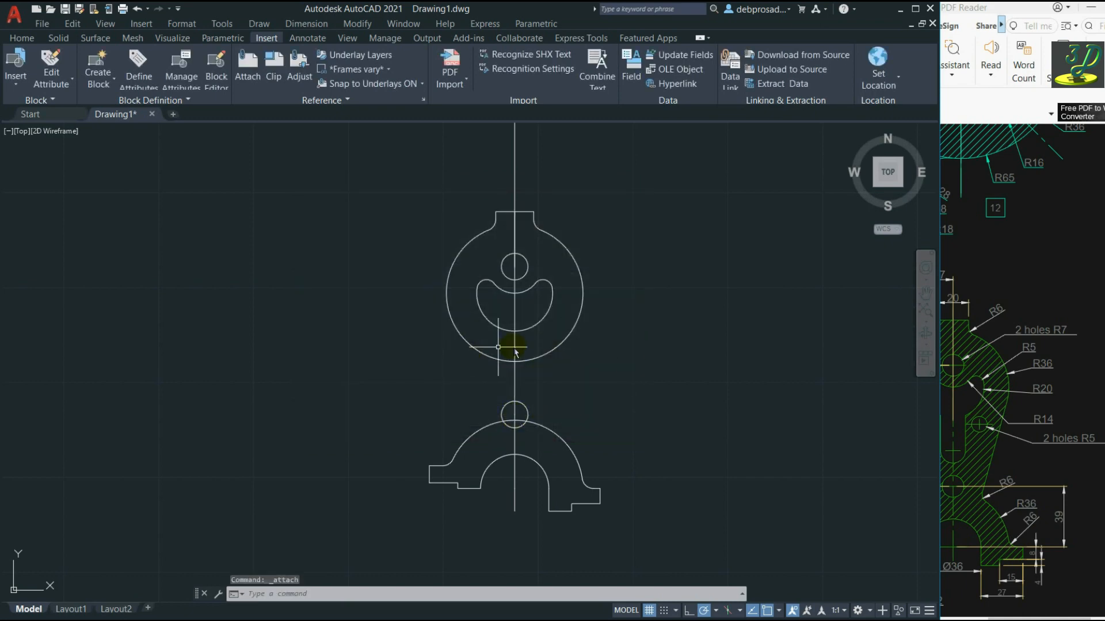
pyautogui.click(888, 178)
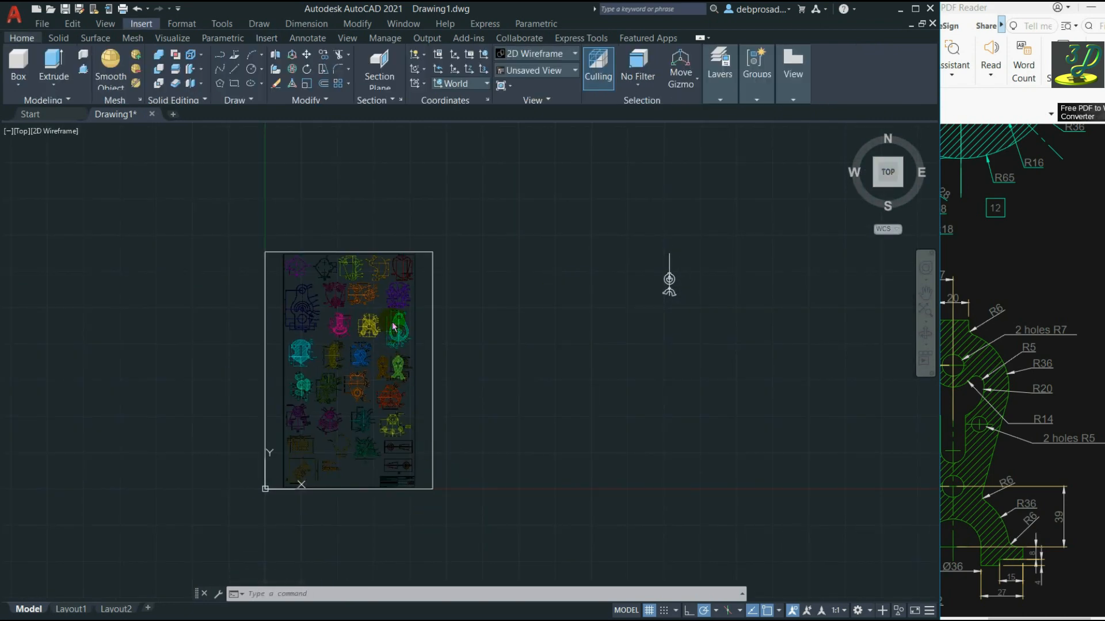
# Check the underlay's scale by measuring figure 16's bottom arch opening with a temporary linear dimension between the feet's inner corners.
pyautogui.scroll(10, 343, 441)
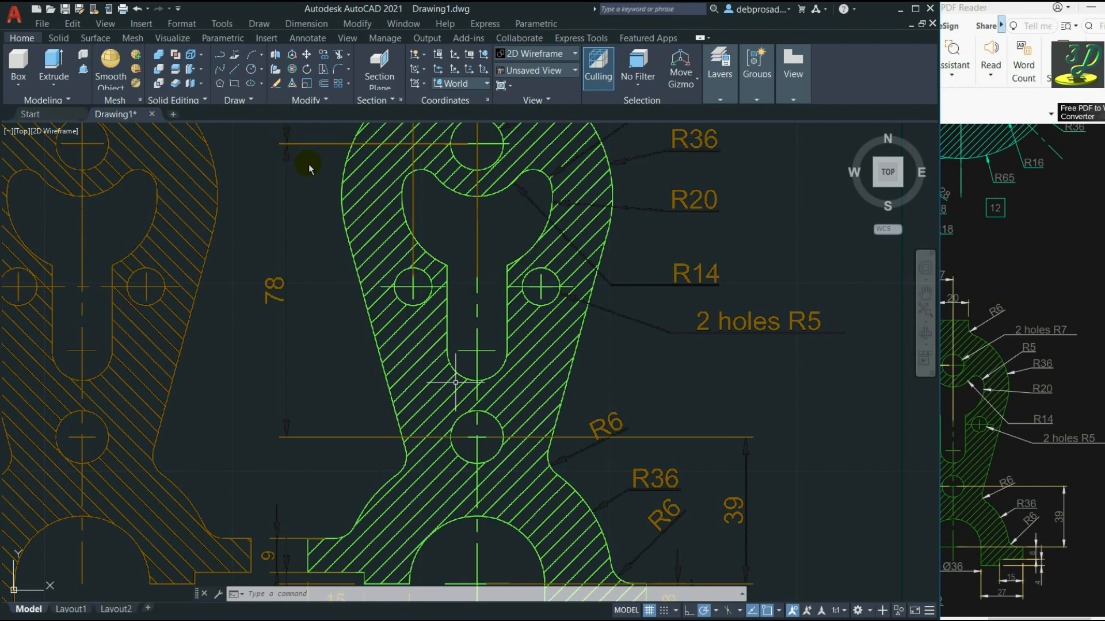
pyautogui.scroll(-5, 449, 416)
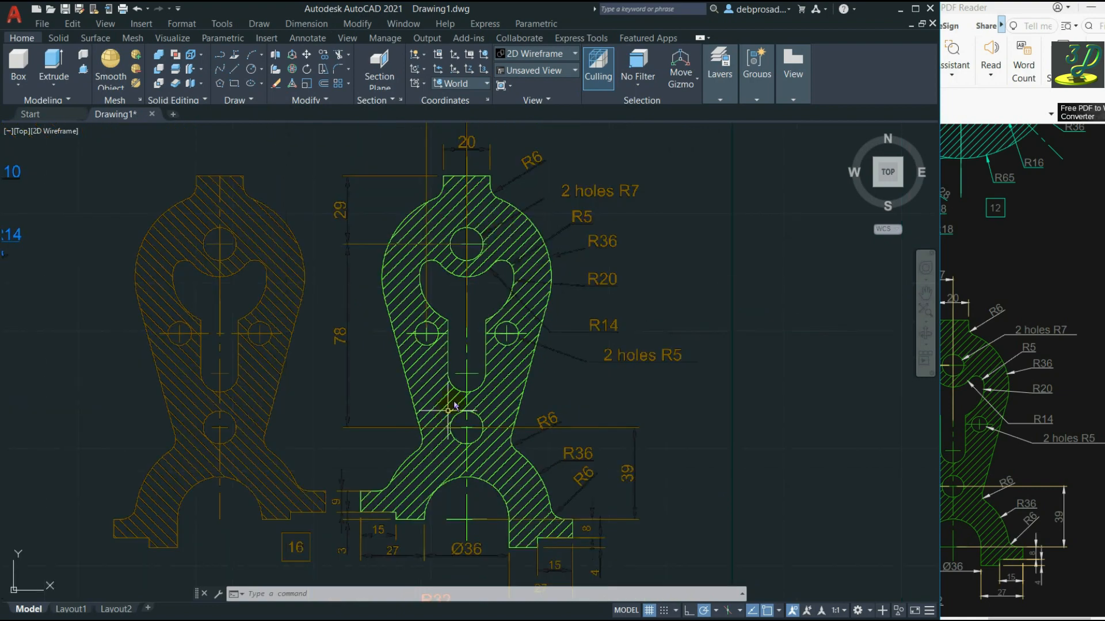
pyautogui.scroll(5, 454, 400)
pyautogui.click(306, 24)
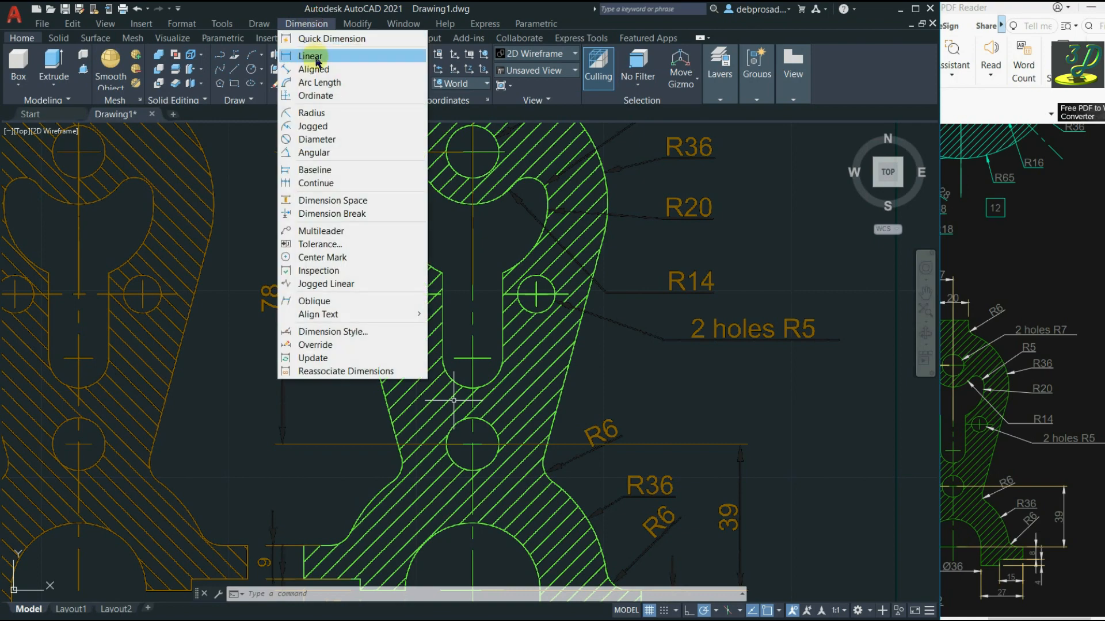
pyautogui.click(311, 49)
pyautogui.scroll(-4, 494, 322)
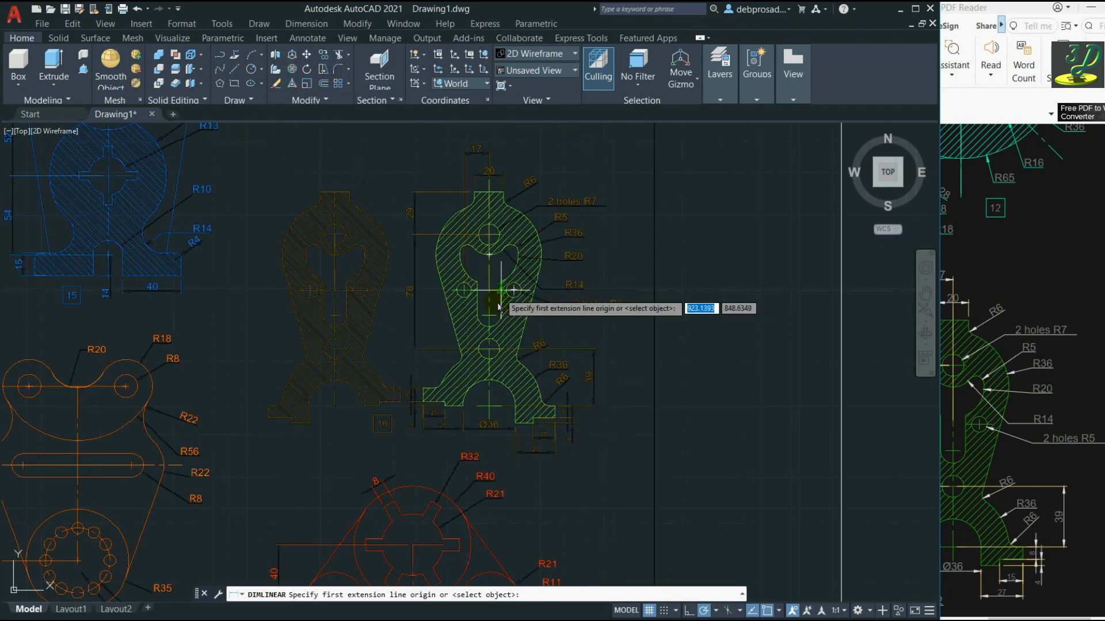
pyautogui.scroll(8, 503, 443)
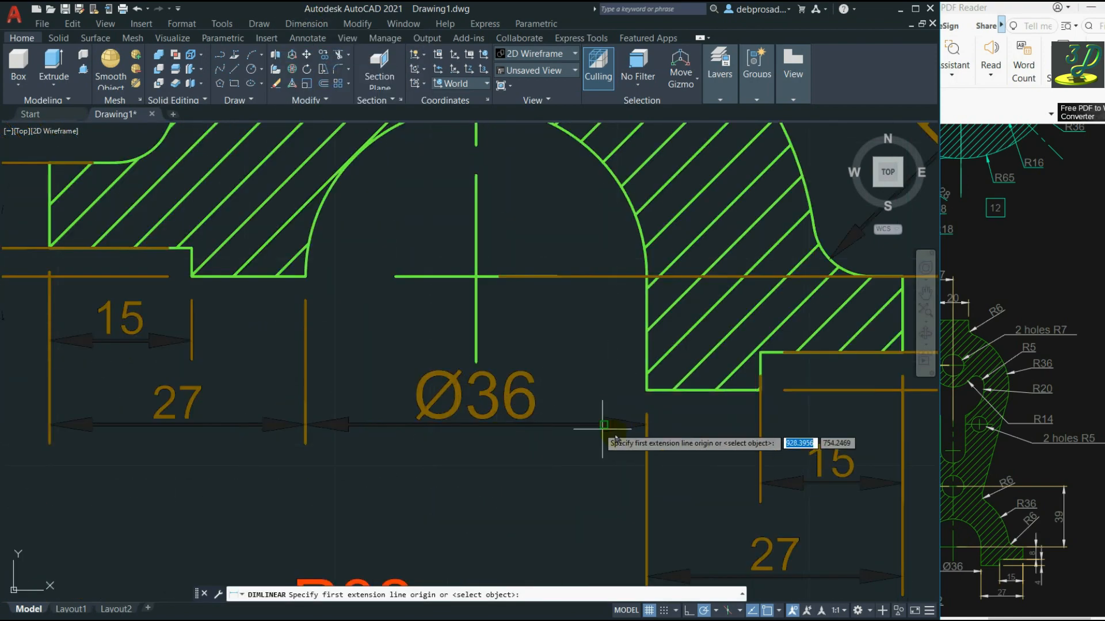
pyautogui.click(646, 391)
pyautogui.click(305, 277)
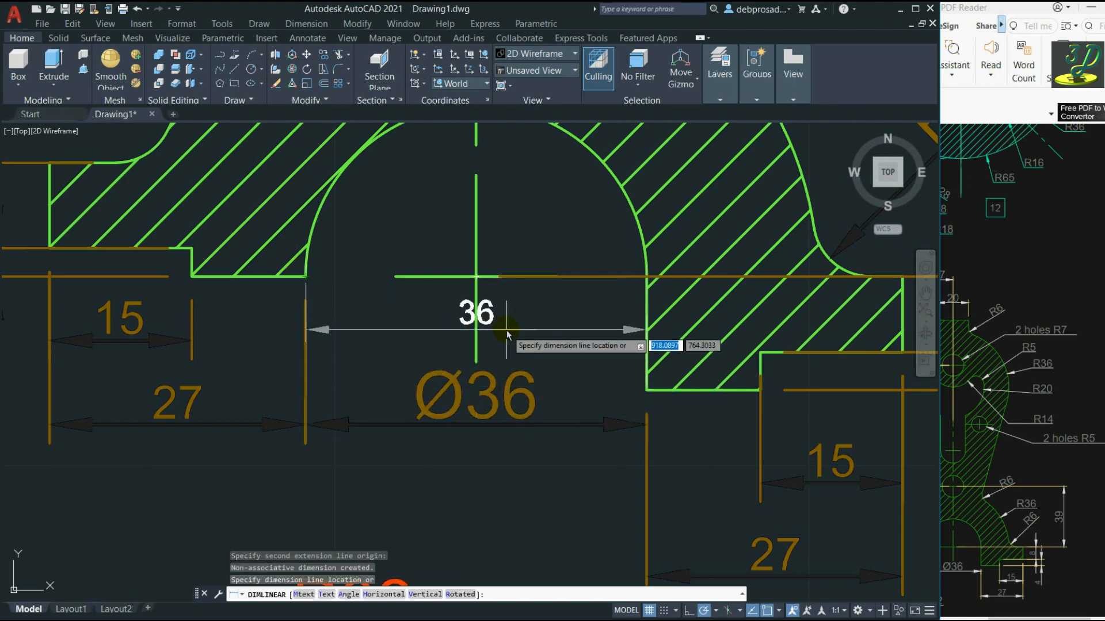
pyautogui.scroll(-4, 493, 454)
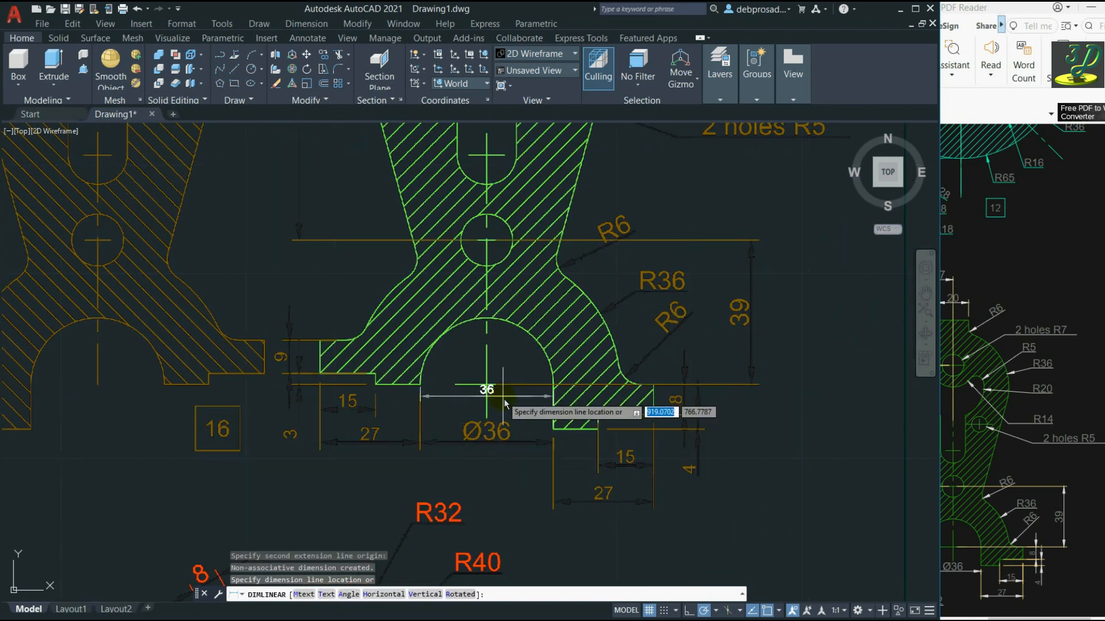
pyautogui.press('Escape')
pyautogui.scroll(-2, 497, 479)
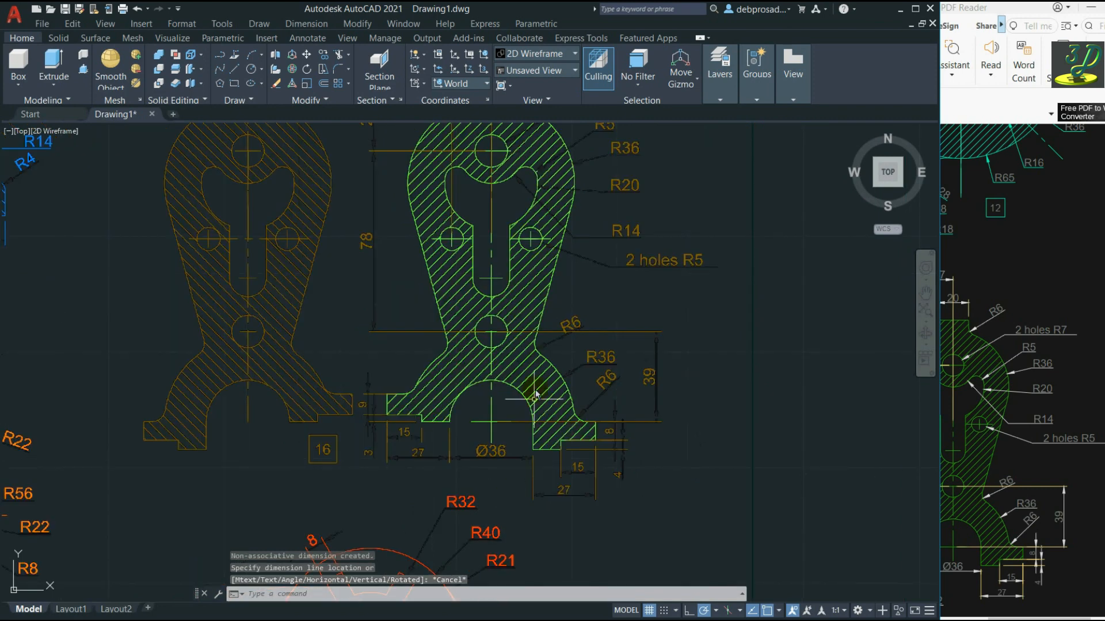
# Add an angular dimension between the right slanted side of the underlay's figure 16 and the horizontal line through its lower hole.
pyautogui.scroll(4, 550, 284)
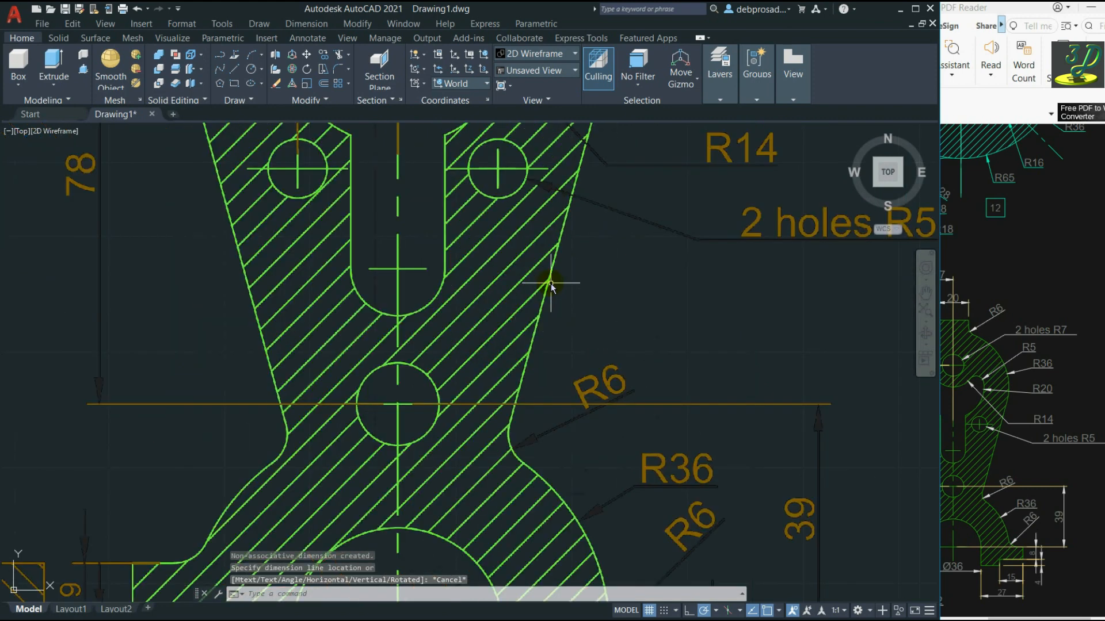
pyautogui.click(306, 23)
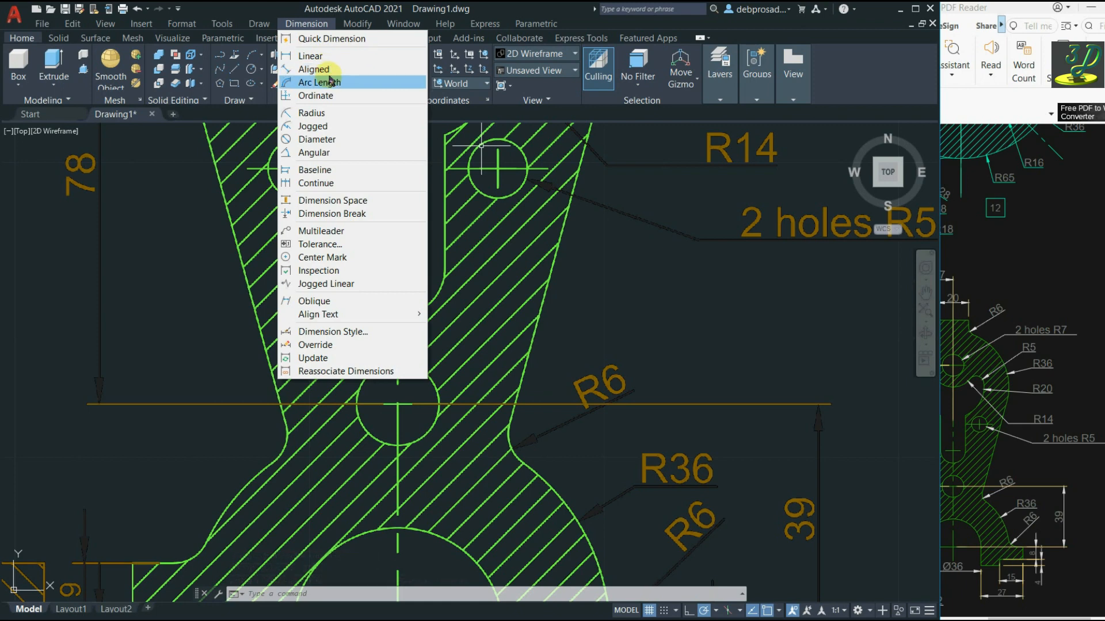
pyautogui.click(315, 152)
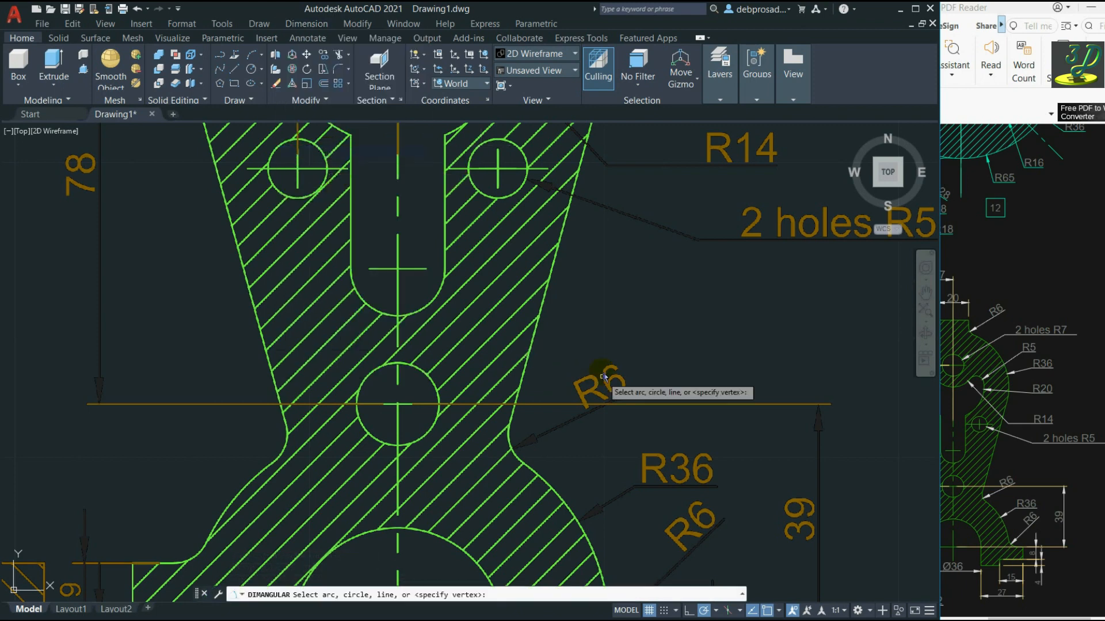
pyautogui.click(567, 226)
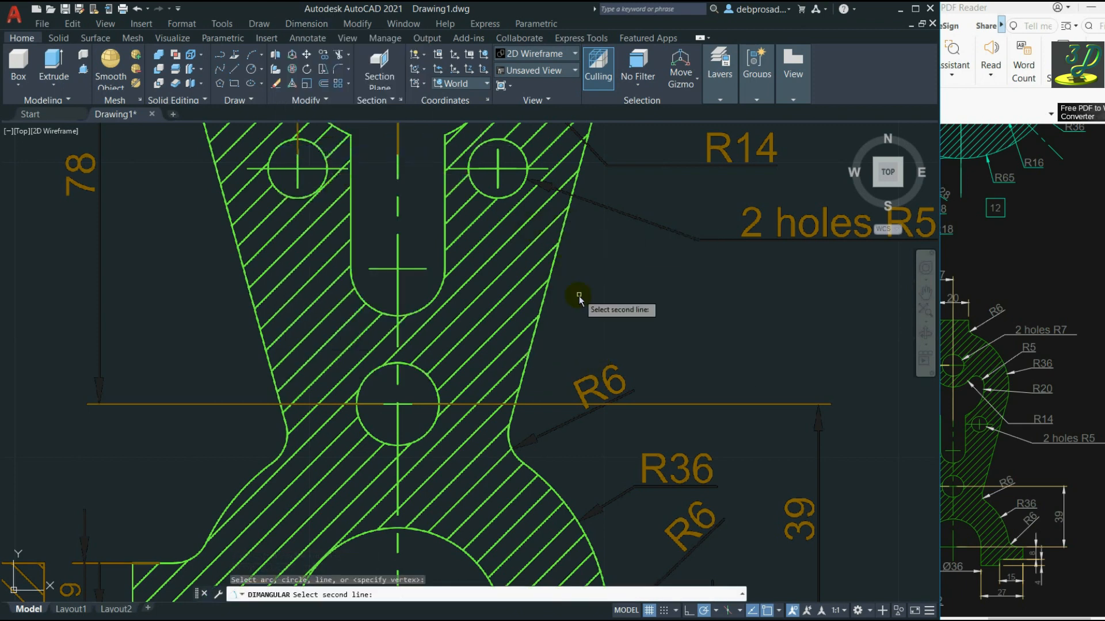
pyautogui.click(631, 405)
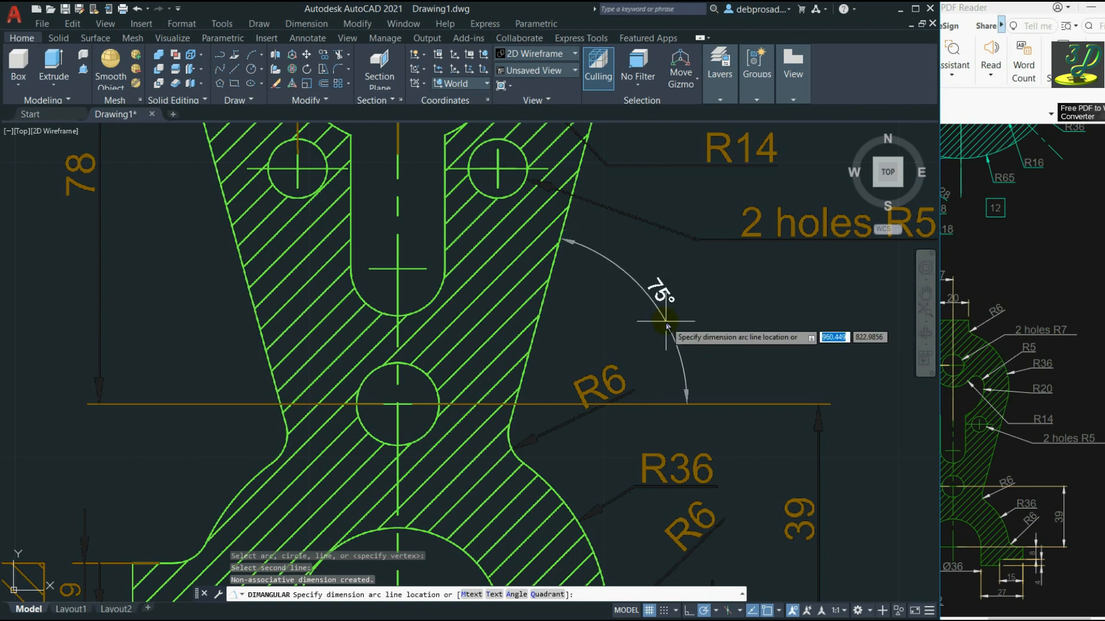
pyautogui.scroll(-2, 667, 325)
pyautogui.click(619, 397)
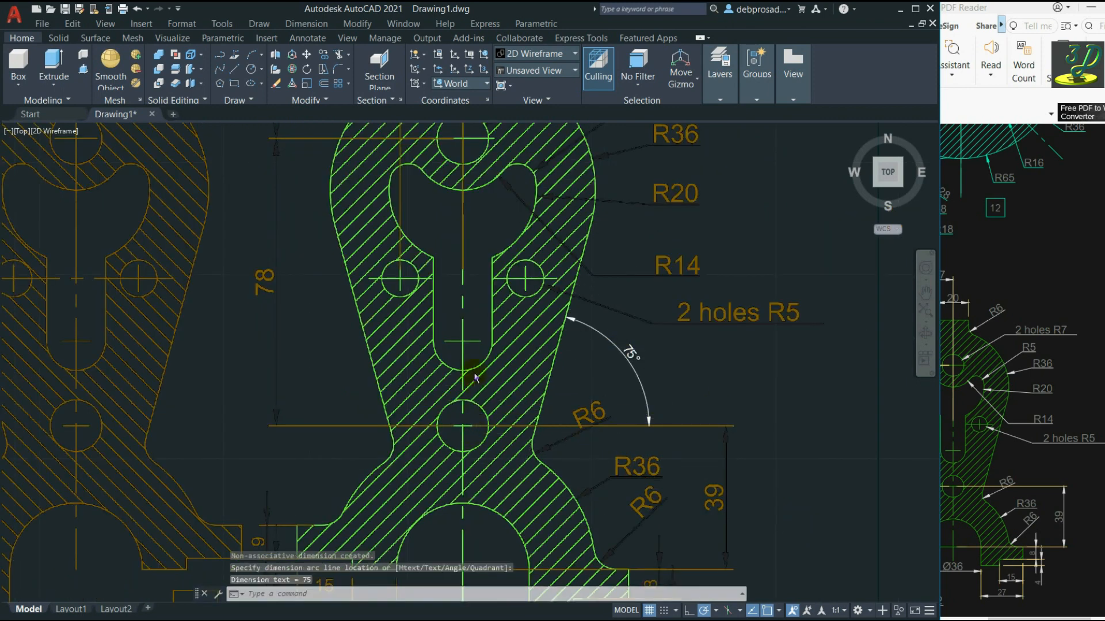
# Add a vertical linear dimension from the left R5 hole's center to the lower R7 hole's center on the underlay.
pyautogui.scroll(-2, 476, 378)
pyautogui.scroll(4, 506, 313)
pyautogui.scroll(-2, 512, 248)
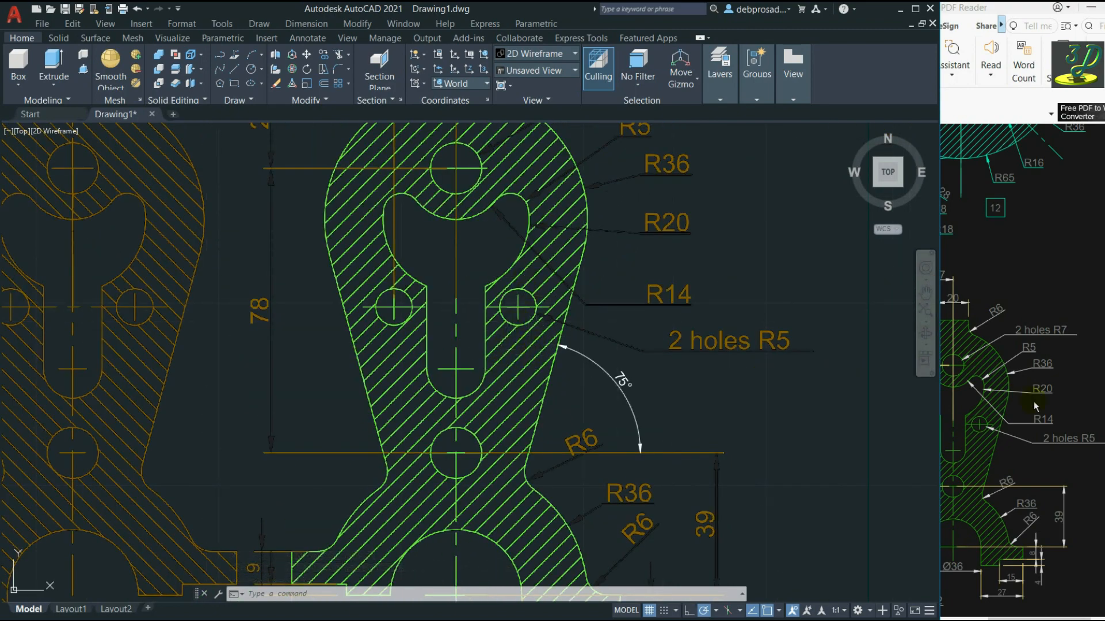
pyautogui.click(1045, 476)
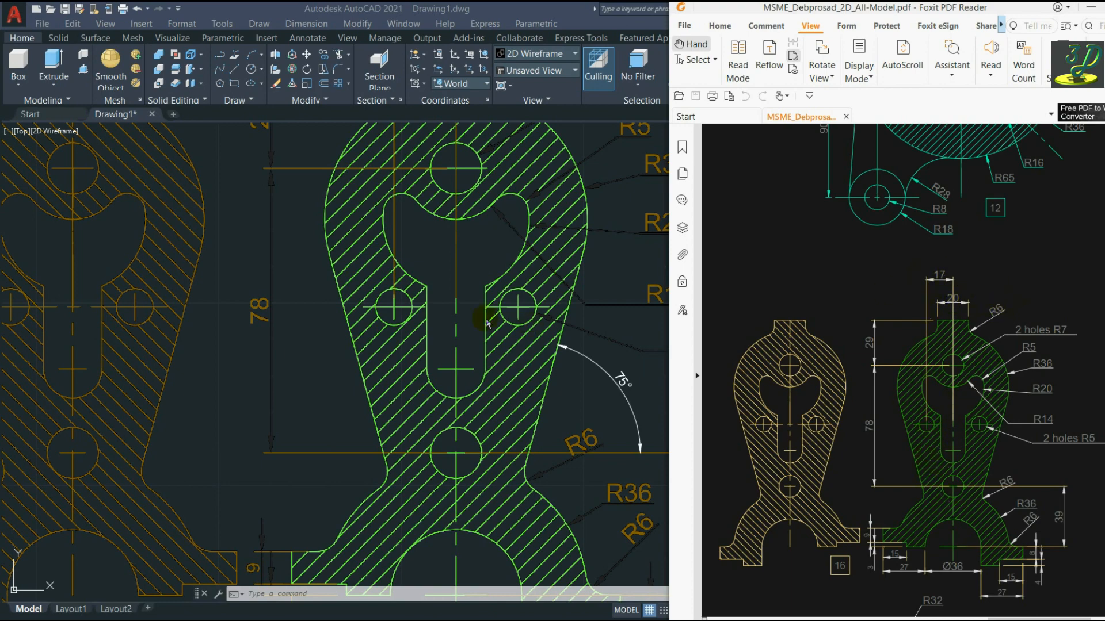
pyautogui.click(583, 336)
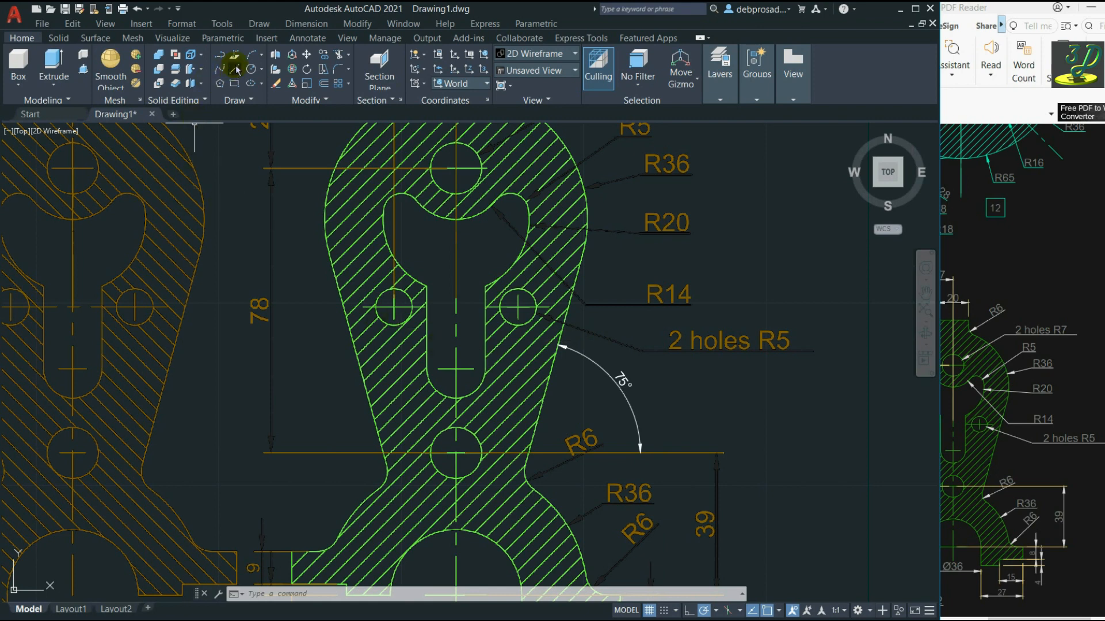
pyautogui.click(298, 23)
pyautogui.click(310, 56)
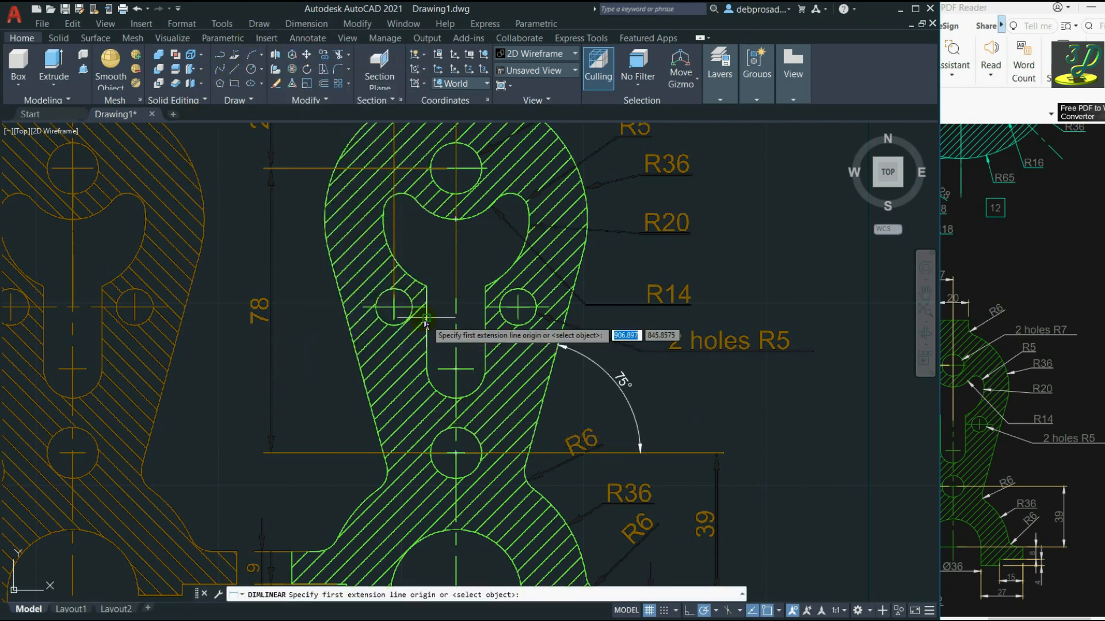
pyautogui.click(394, 307)
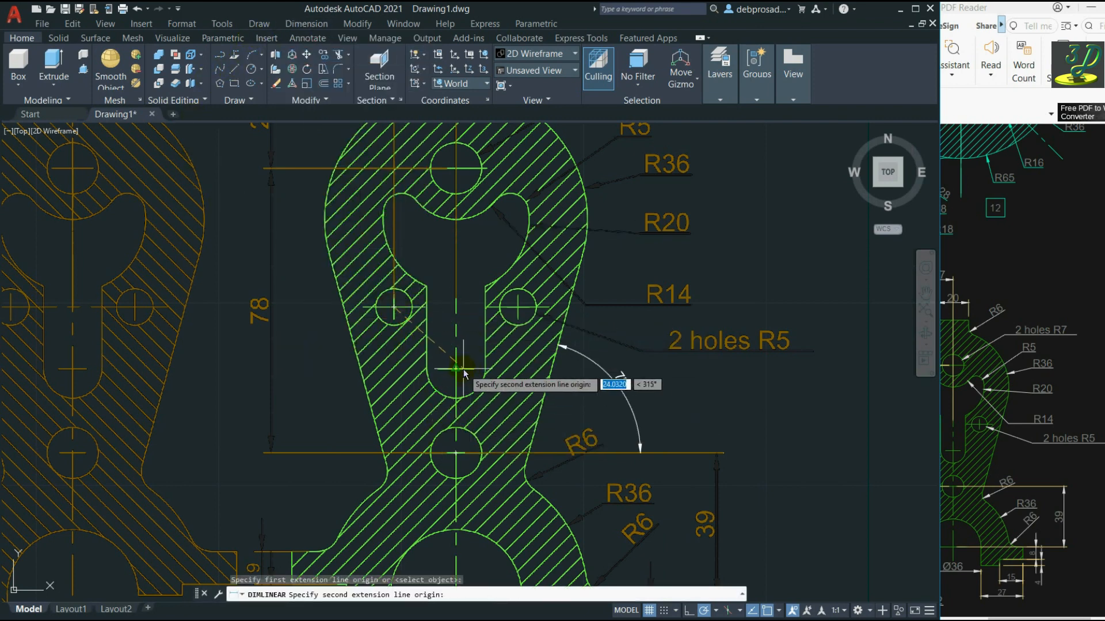
pyautogui.click(447, 458)
pyautogui.click(317, 432)
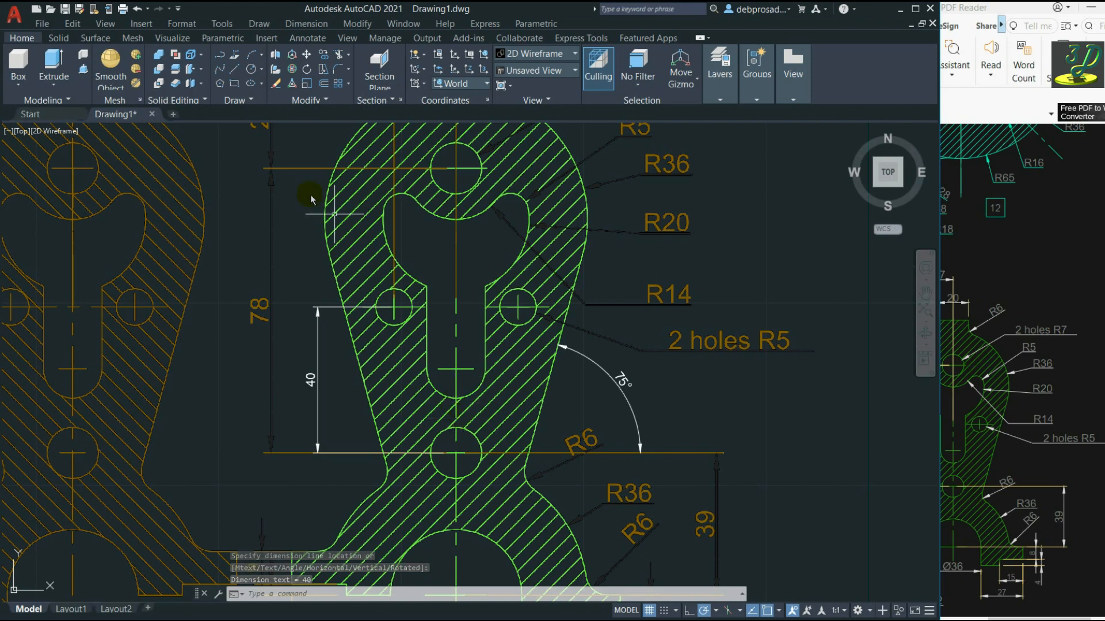
# Add a vertical linear dimension between the slot's lower arc center and the lower R7 hole's center on the underlay.
pyautogui.click(306, 24)
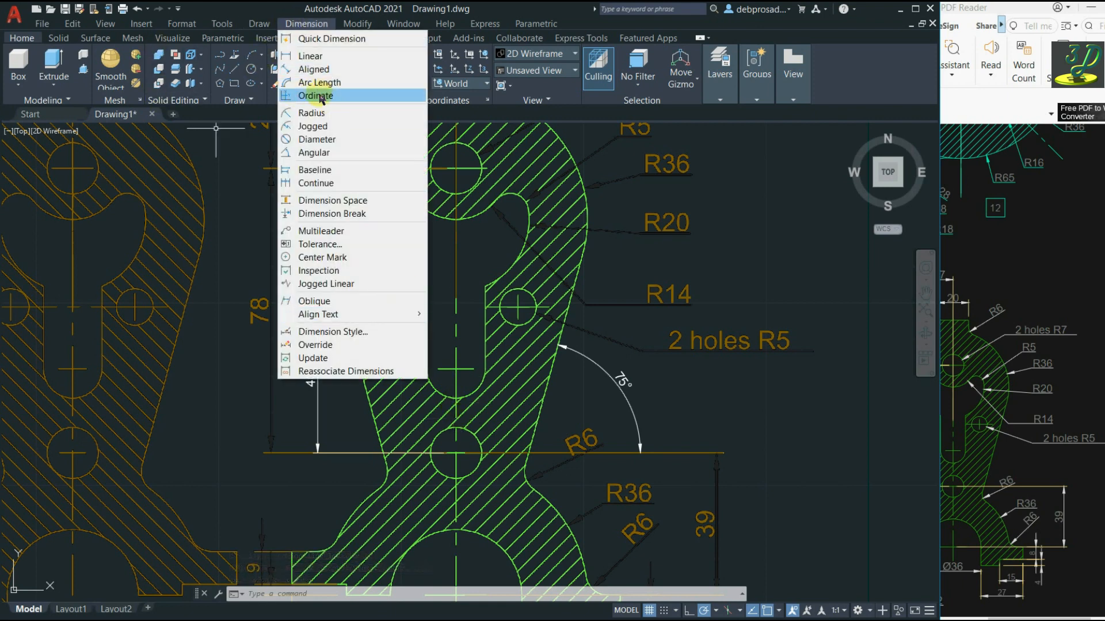
pyautogui.click(333, 57)
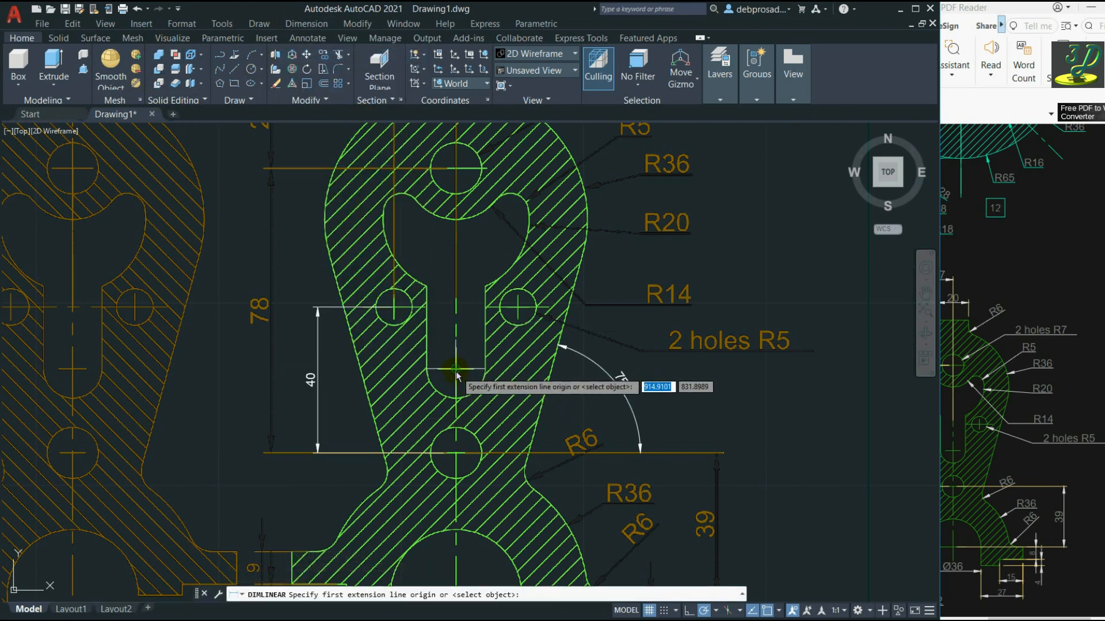
pyautogui.click(463, 429)
pyautogui.click(459, 397)
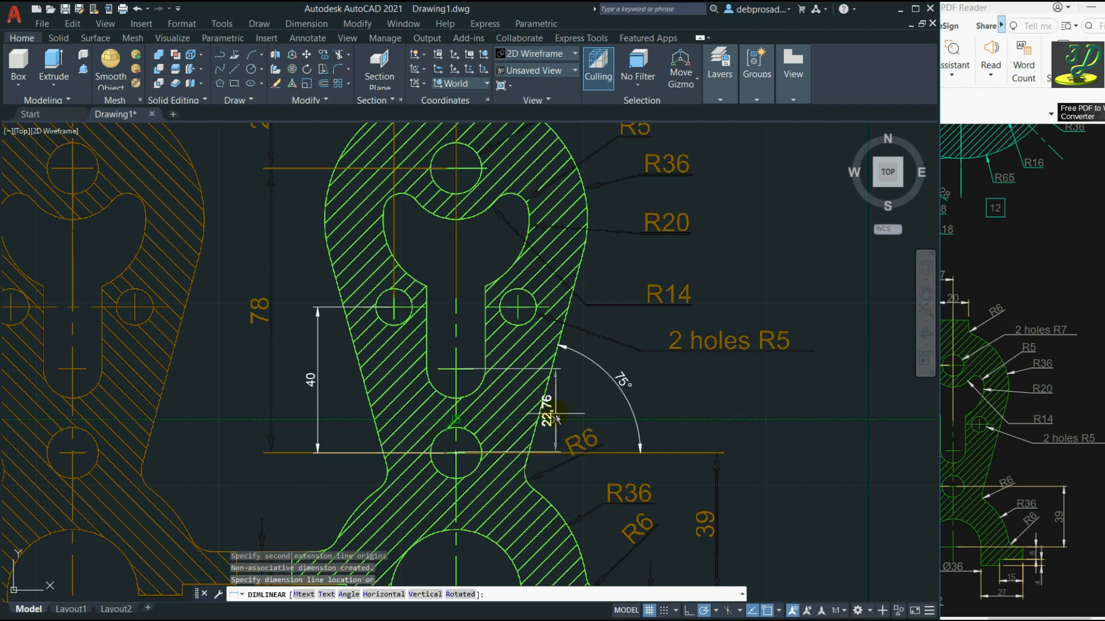
pyautogui.scroll(5, 557, 414)
pyautogui.scroll(-2, 596, 381)
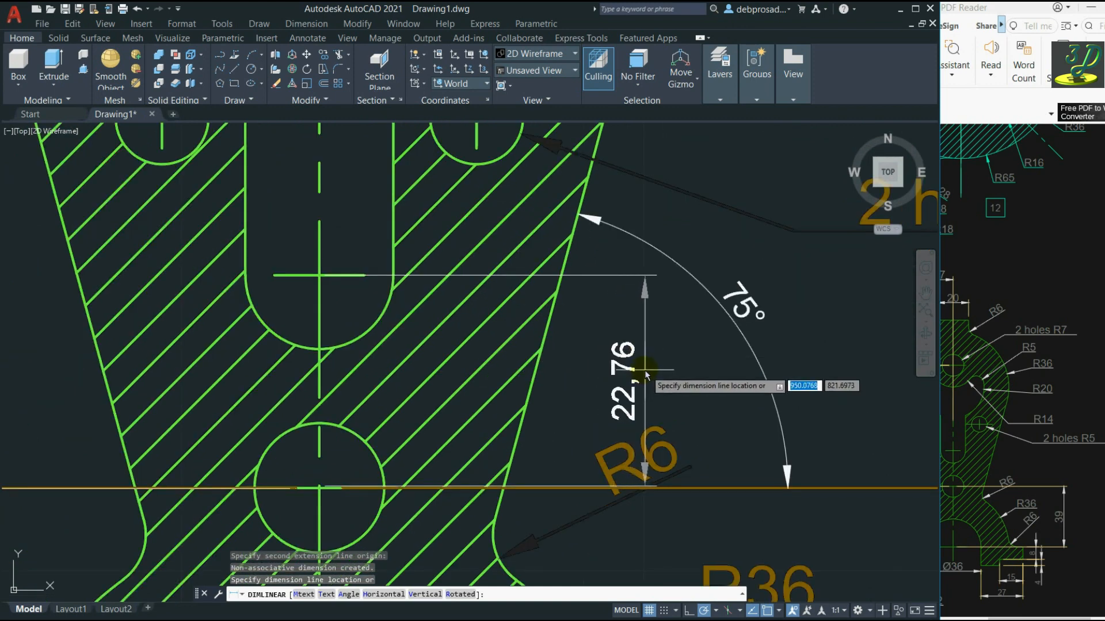
pyautogui.click(596, 381)
pyautogui.scroll(-4, 639, 349)
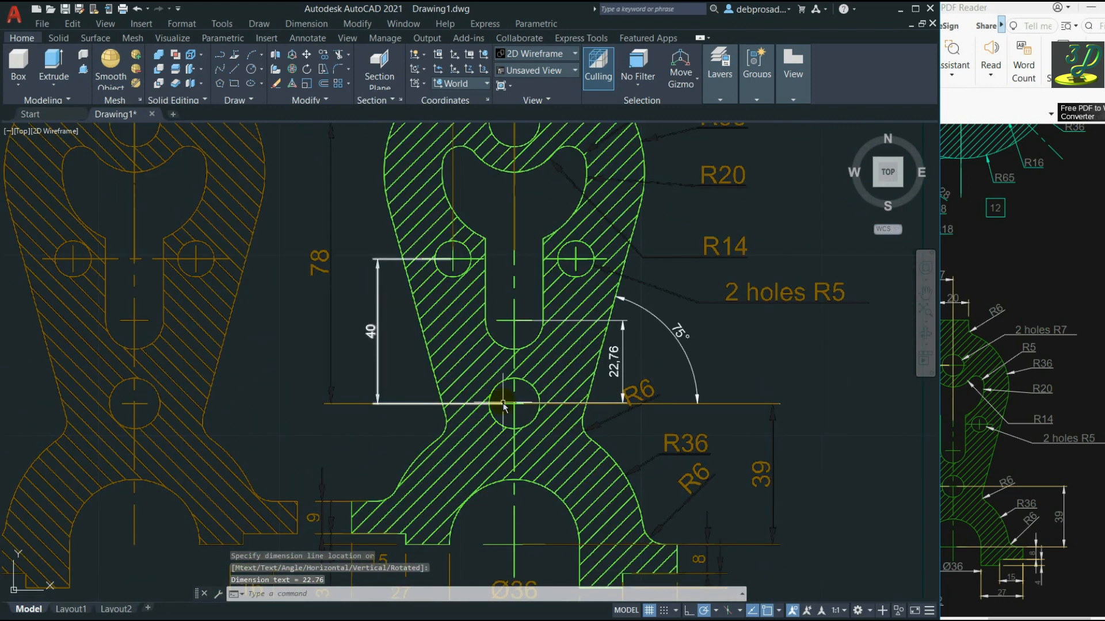
# Measure the vertical distance from the slot's lowest point to the lower R7 hole's center on the underlay with a linear dimension.
pyautogui.click(306, 24)
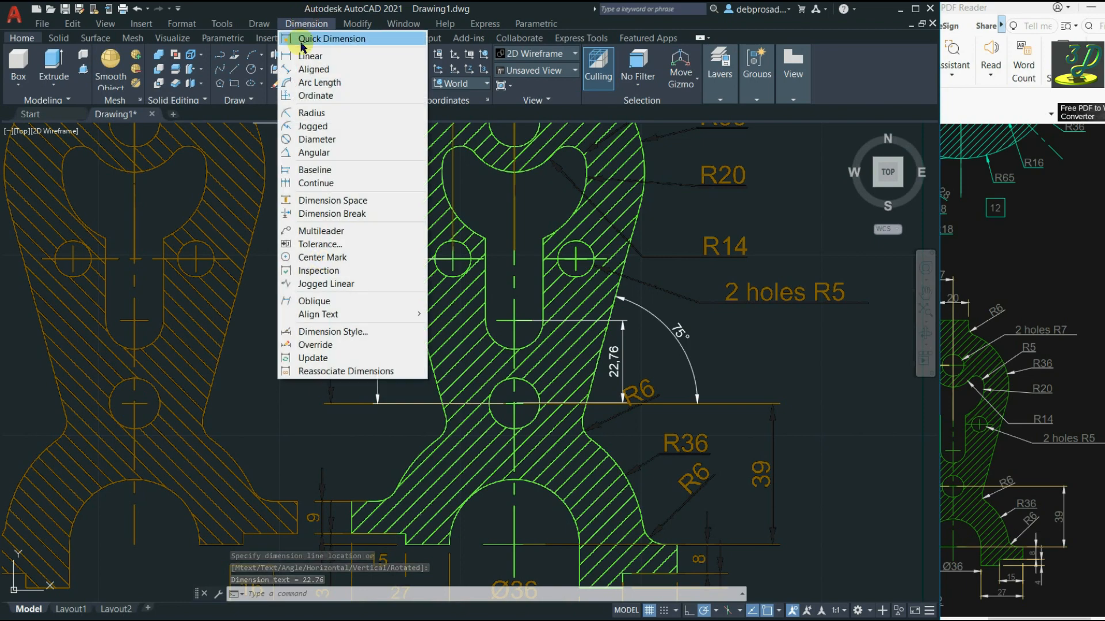
pyautogui.click(307, 48)
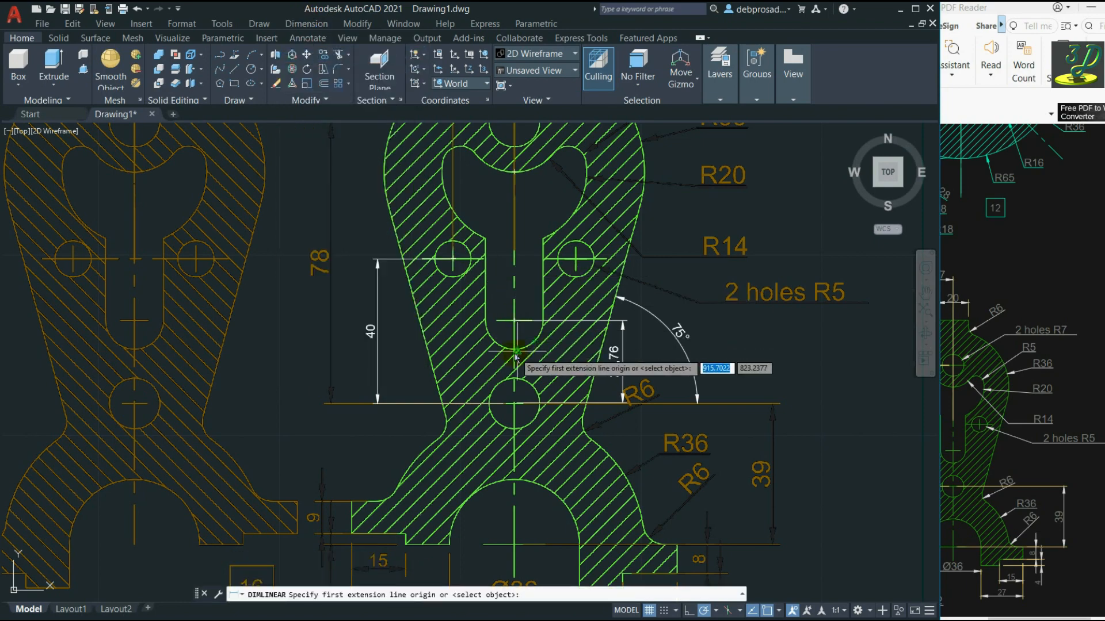
pyautogui.scroll(4, 524, 352)
pyautogui.click(522, 358)
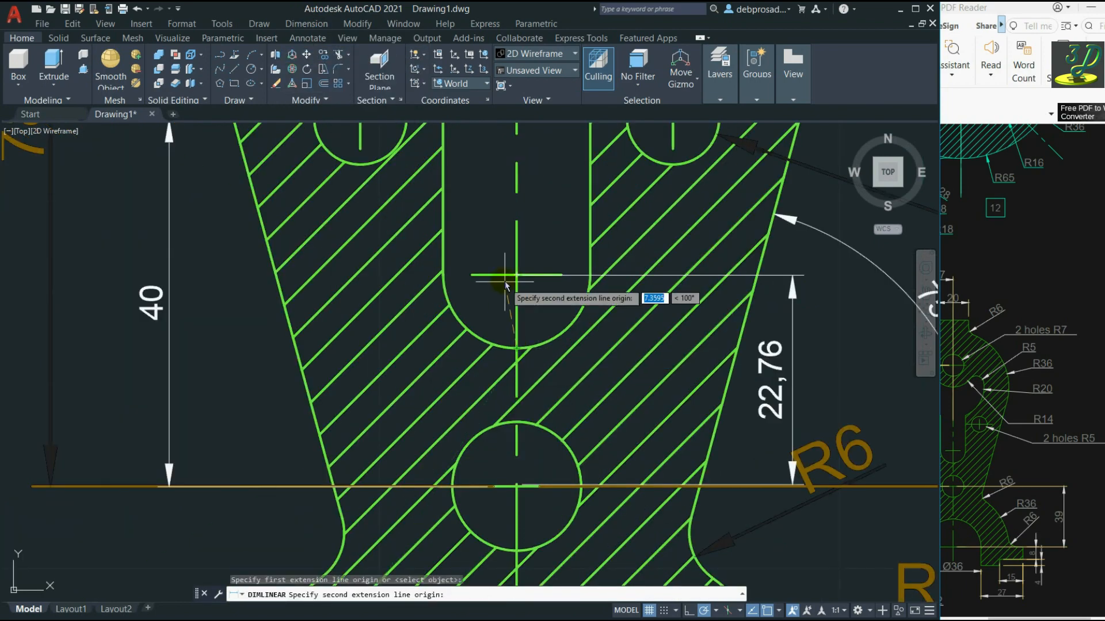
pyautogui.scroll(-2, 509, 287)
pyautogui.click(512, 409)
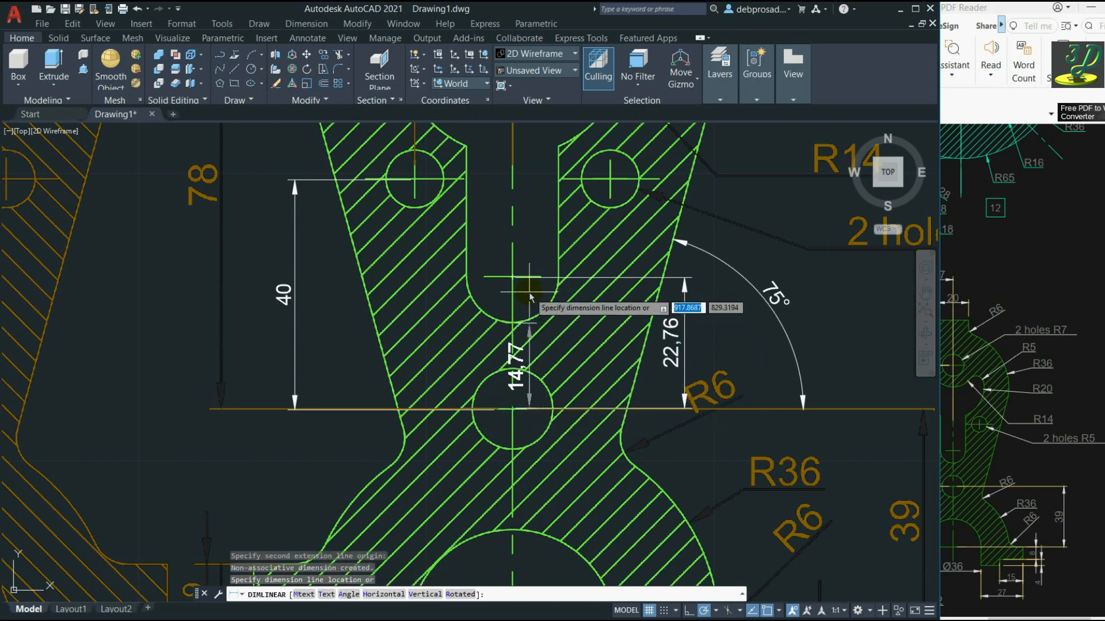
pyautogui.click(761, 345)
# Measure the radius of the slot's lower arc on the underlay with a temporary radius dimension.
pyautogui.click(314, 23)
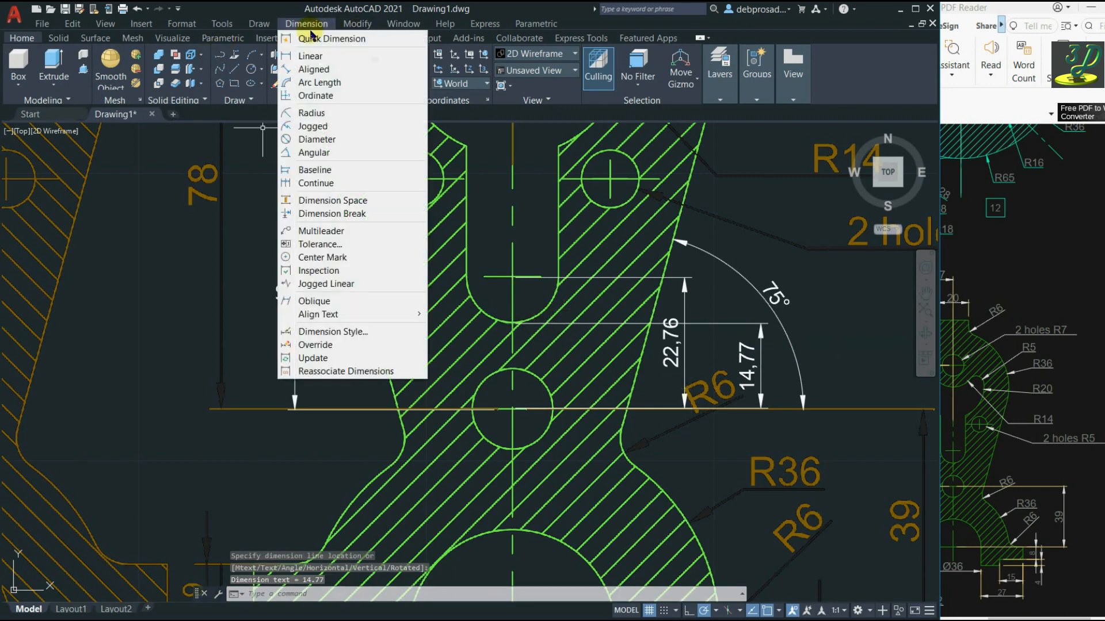
pyautogui.click(322, 112)
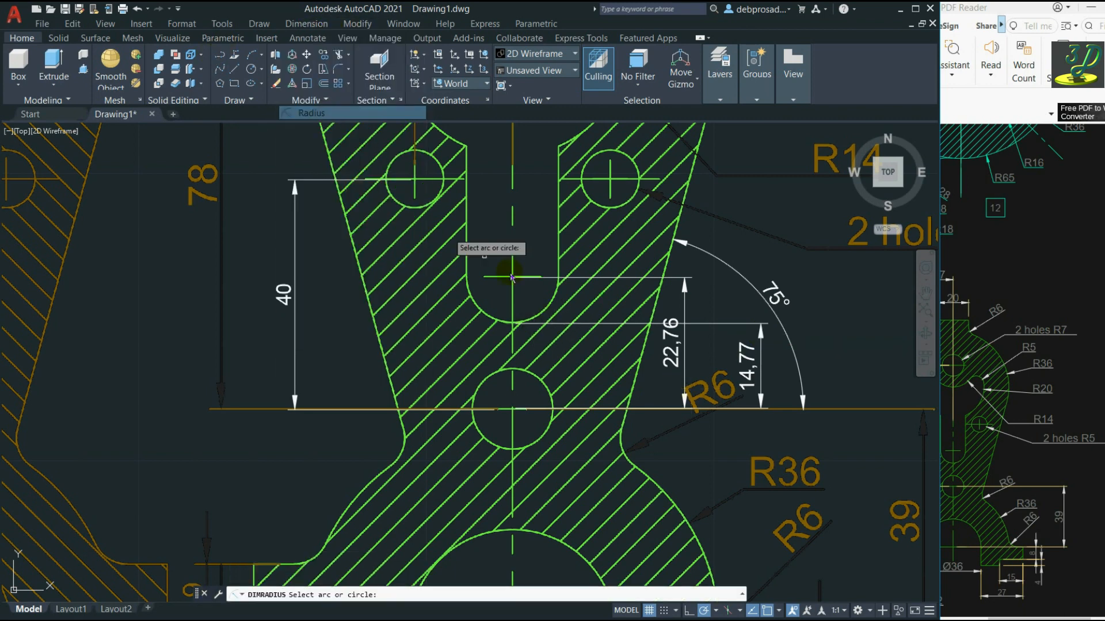
pyautogui.click(544, 315)
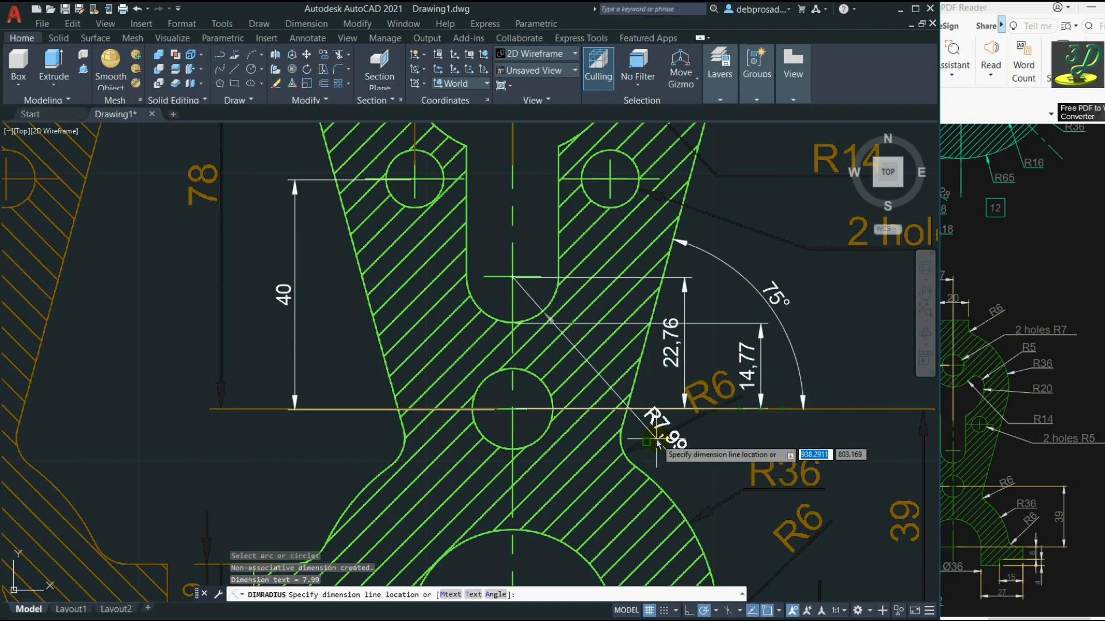
pyautogui.scroll(-2, 656, 428)
pyautogui.scroll(4, 654, 439)
pyautogui.press('Escape')
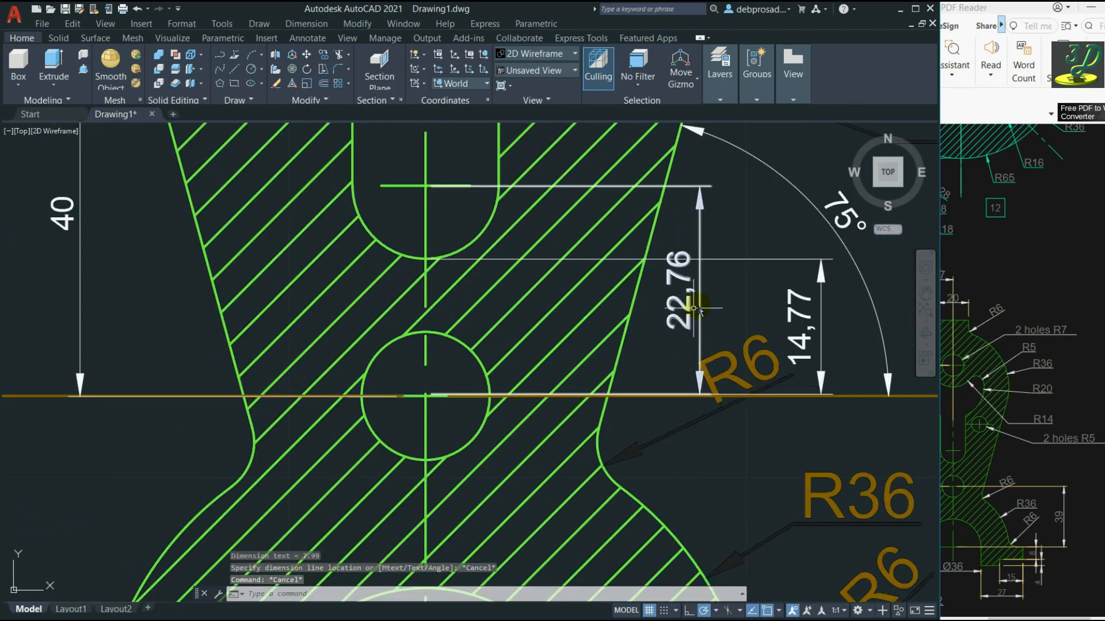
# Erase the two vertical dimensions between the slot and the lower R7 hole on the underlay.
pyautogui.click(850, 313)
pyautogui.click(674, 325)
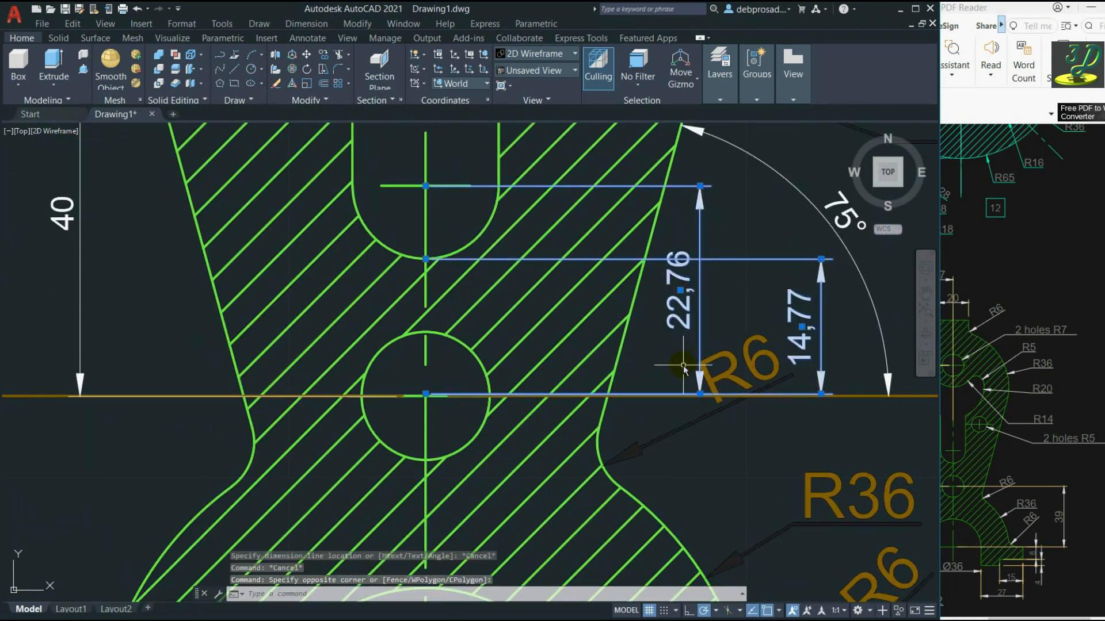
pyautogui.press('Delete')
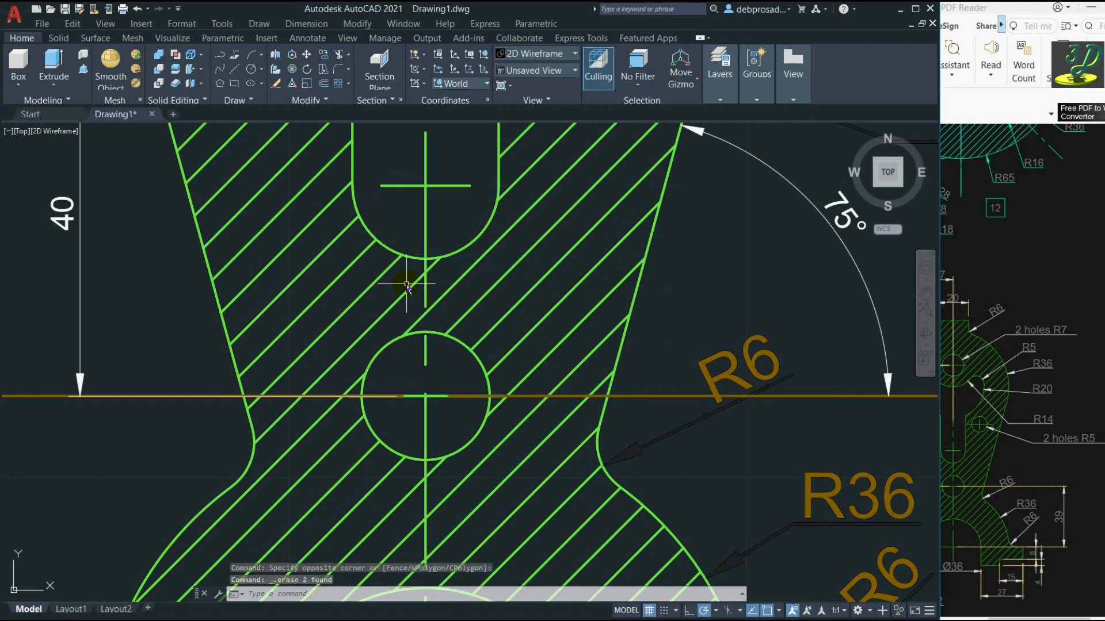
# In the separate outline drawing, start a line at the lower R7 hole's center and draw it 17 units horizontally to the right.
pyautogui.scroll(-6, 408, 296)
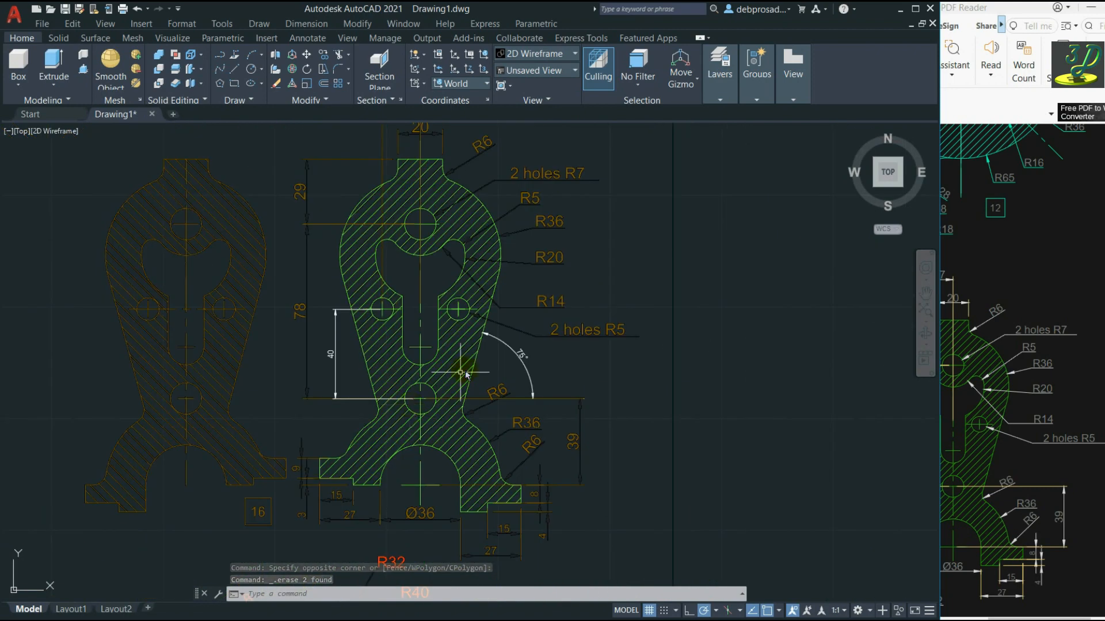
pyautogui.scroll(-7, 430, 422)
pyautogui.scroll(8, 823, 292)
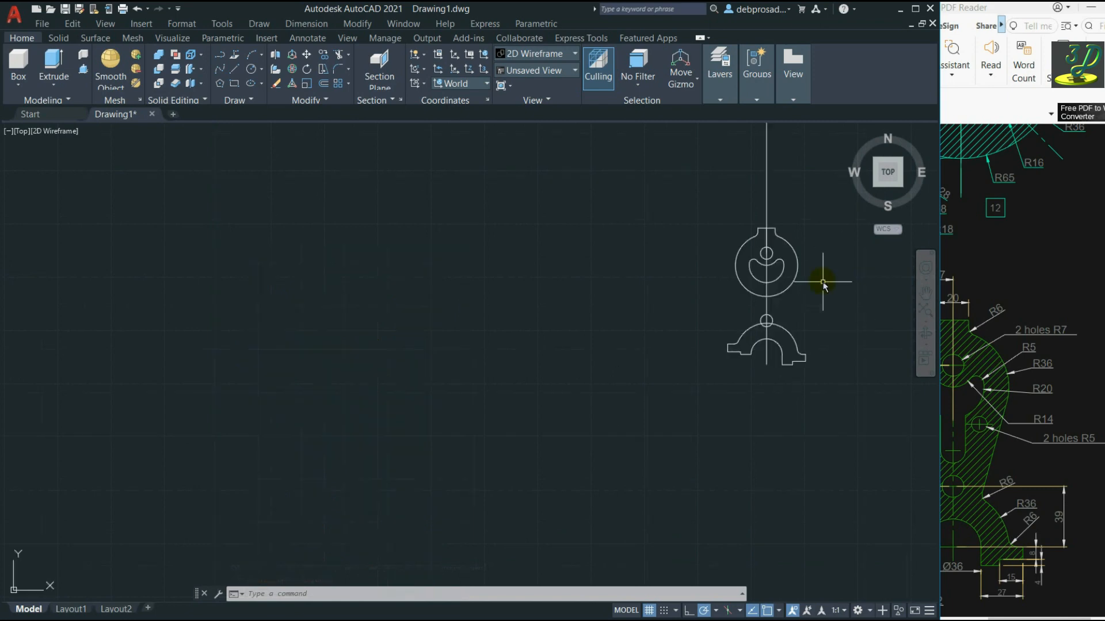
pyautogui.moveTo(719, 307); pyautogui.dragTo(368, 380, button='middle')
pyautogui.scroll(4, 368, 380)
pyautogui.scroll(-4, 373, 337)
pyautogui.scroll(-2, 381, 306)
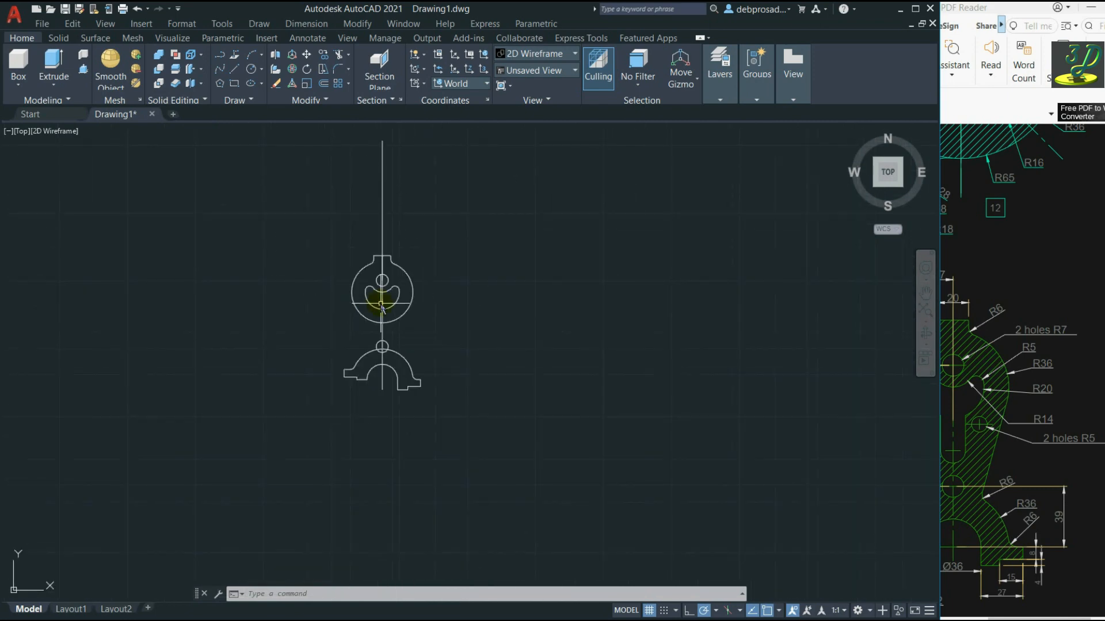
pyautogui.scroll(7, 384, 355)
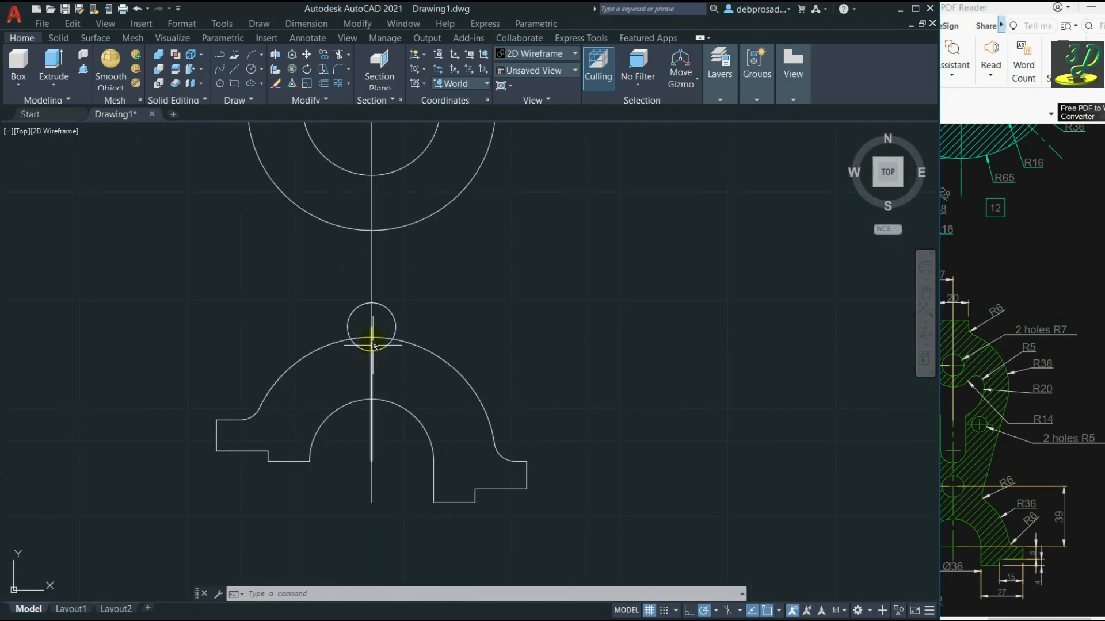
pyautogui.click(232, 69)
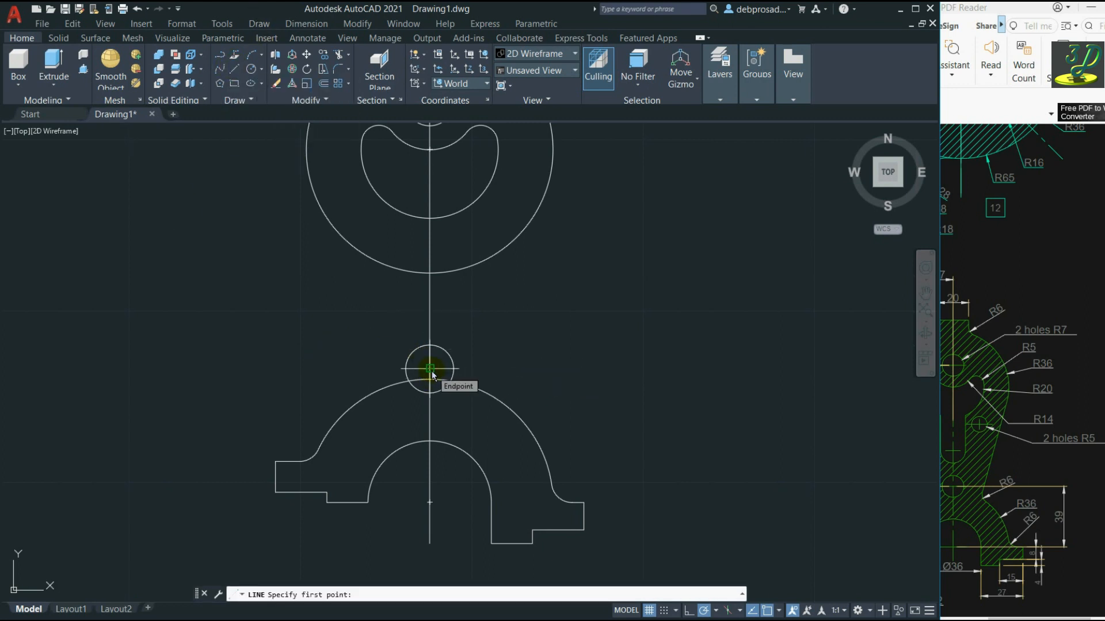
pyautogui.click(430, 370)
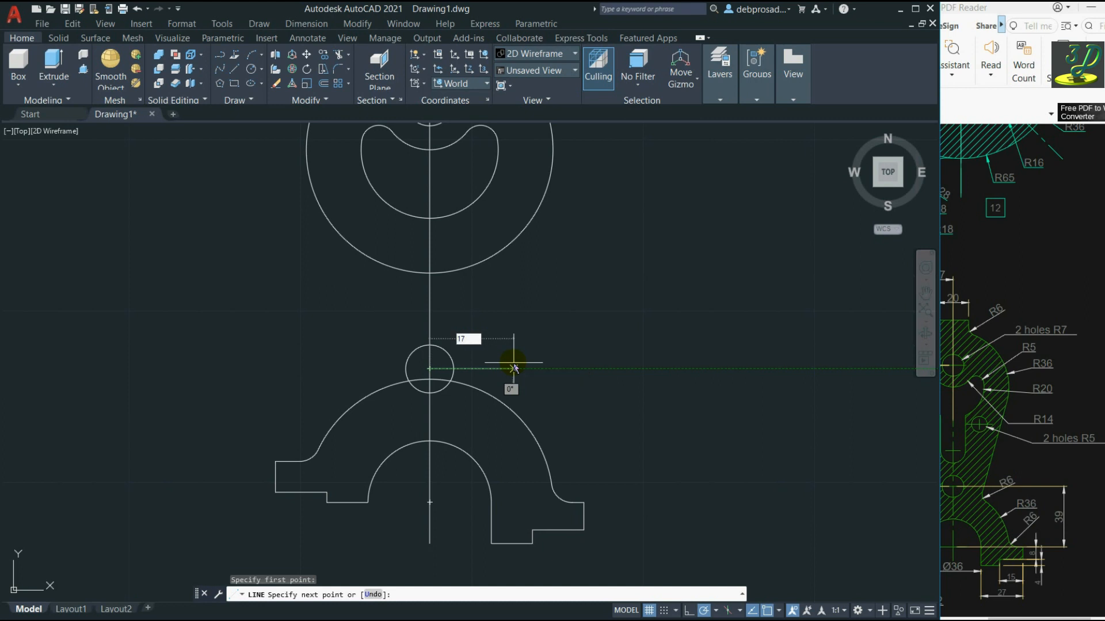
pyautogui.write('17')
pyautogui.press('Return')
# Continue the construction line 40 units vertically upward and add a short horizontal segment toward the centerline.
pyautogui.scroll(-3, 512, 403)
pyautogui.scroll(6, 580, 345)
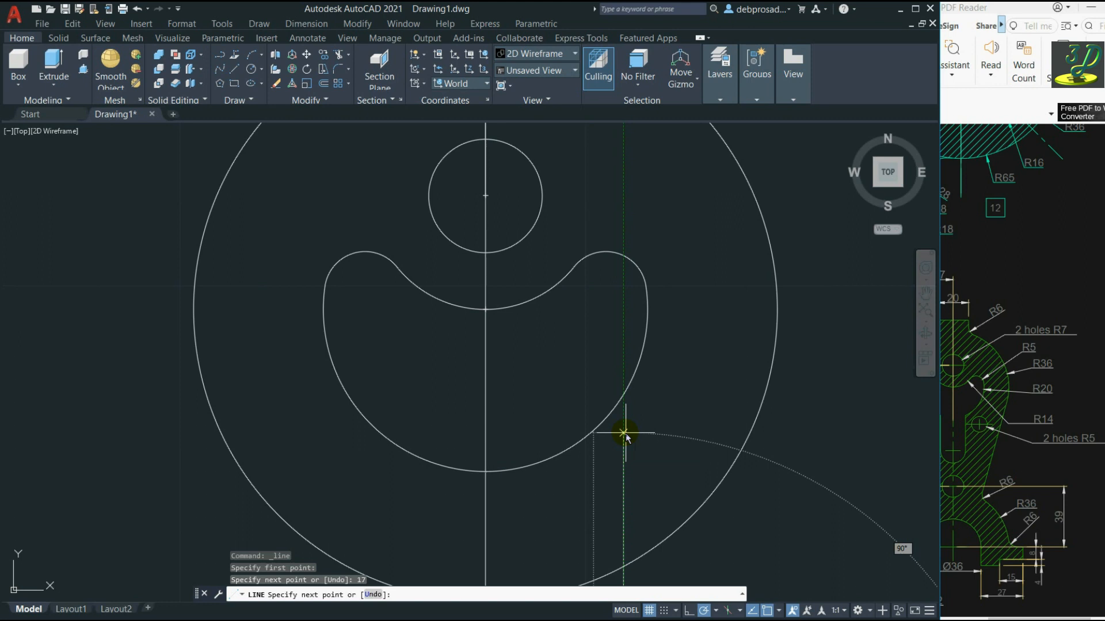
pyautogui.write('40')
pyautogui.press('Return')
pyautogui.scroll(-3, 624, 345)
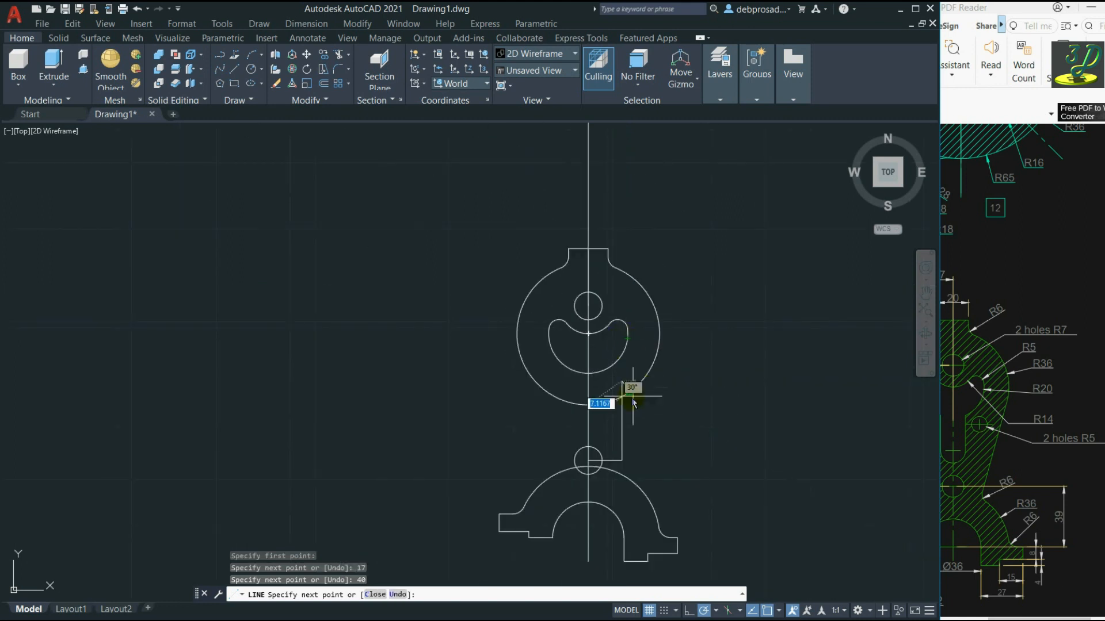
pyautogui.scroll(3, 618, 356)
pyautogui.click(539, 330)
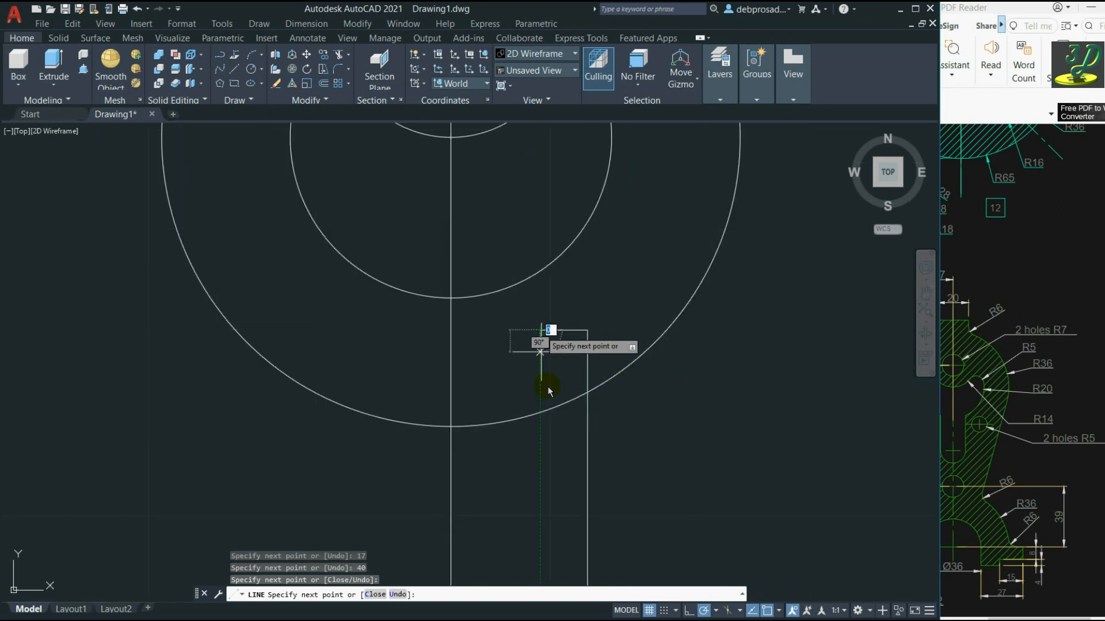
pyautogui.press('Escape')
pyautogui.scroll(-3, 661, 375)
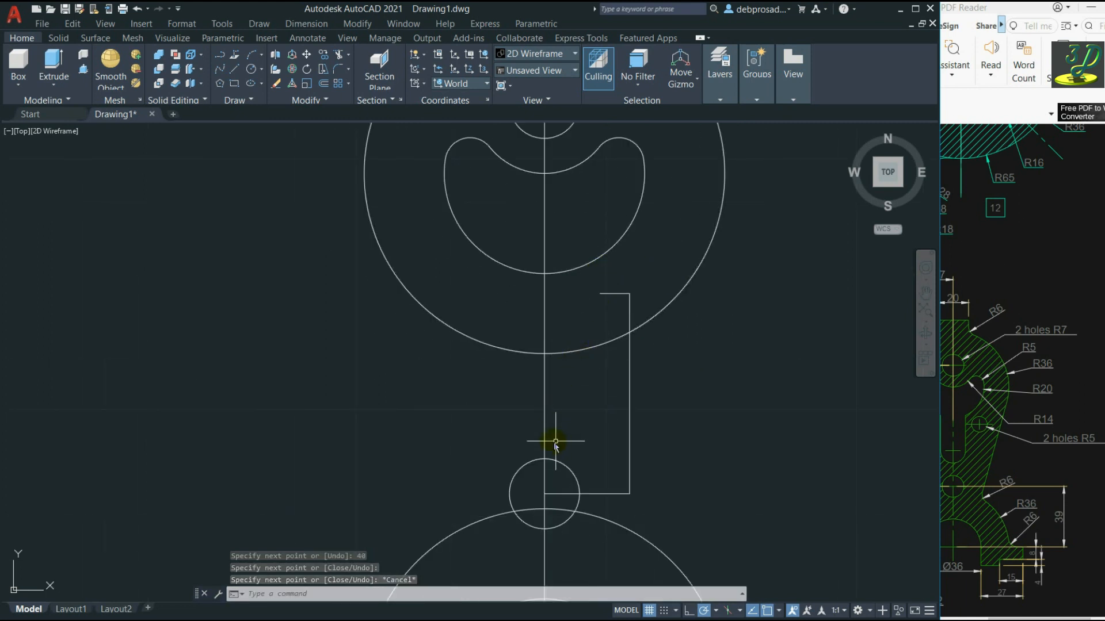
# Draw a helper line from the 17-unit segment's midpoint 22.76 units upward and horizontally left to the centerline.
pyautogui.click(235, 70)
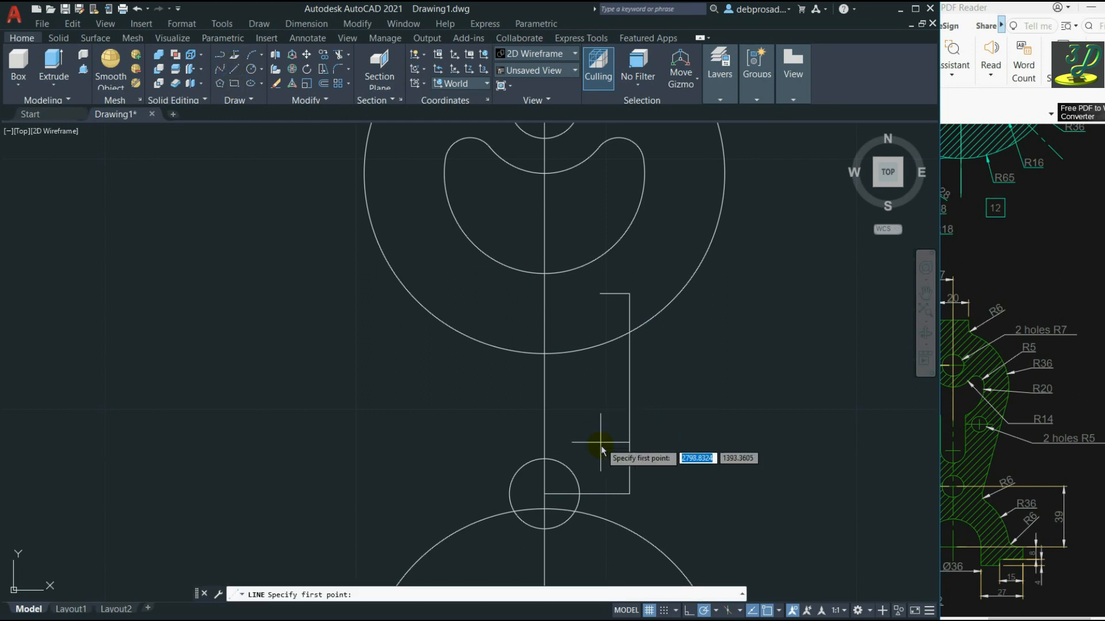
pyautogui.click(587, 494)
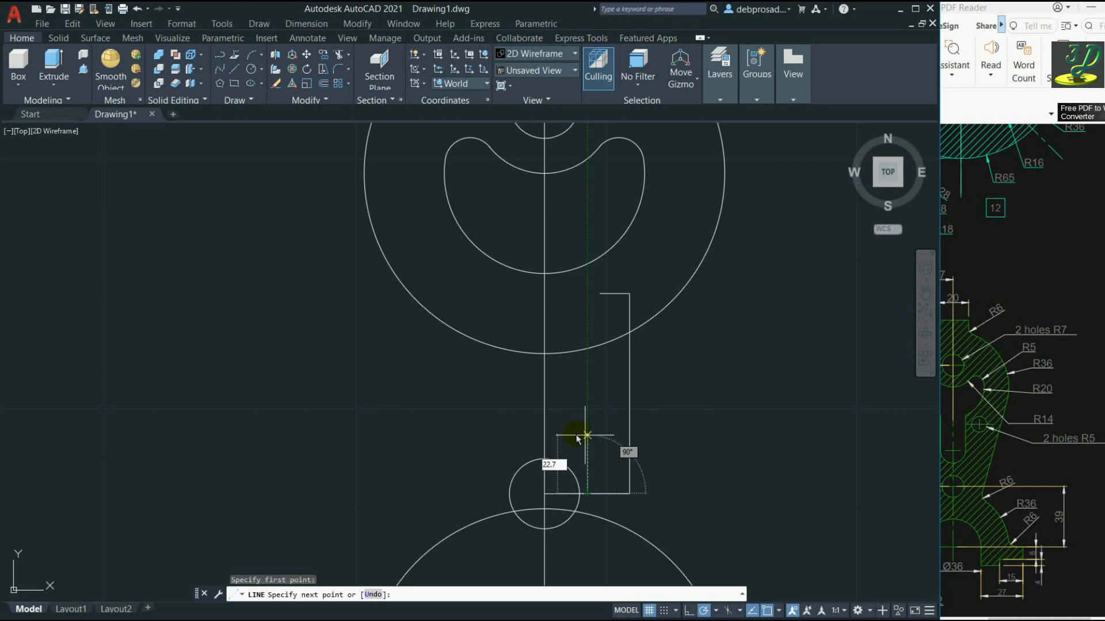
pyautogui.write('22.76')
pyautogui.press('Return')
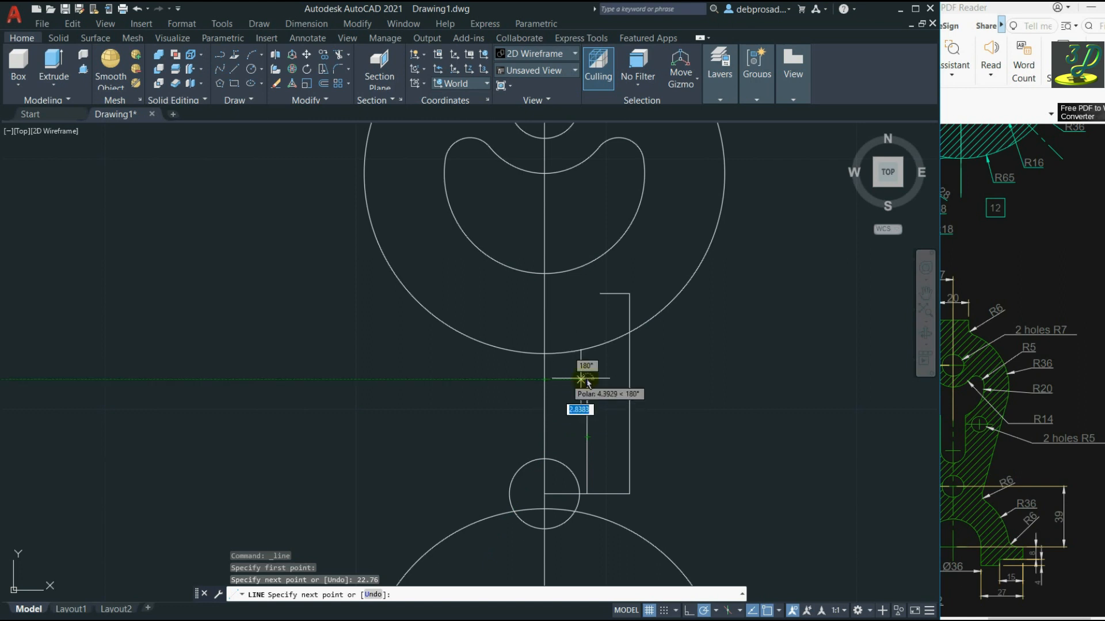
pyautogui.click(544, 379)
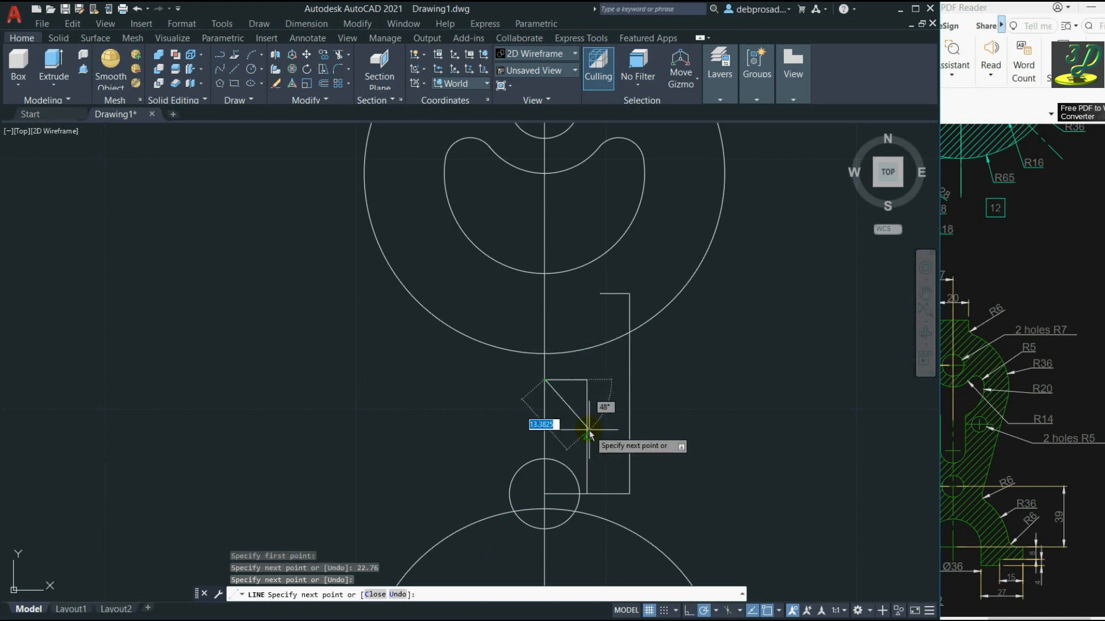
pyautogui.press('Escape')
pyautogui.press('Escape')
pyautogui.press('Escape')
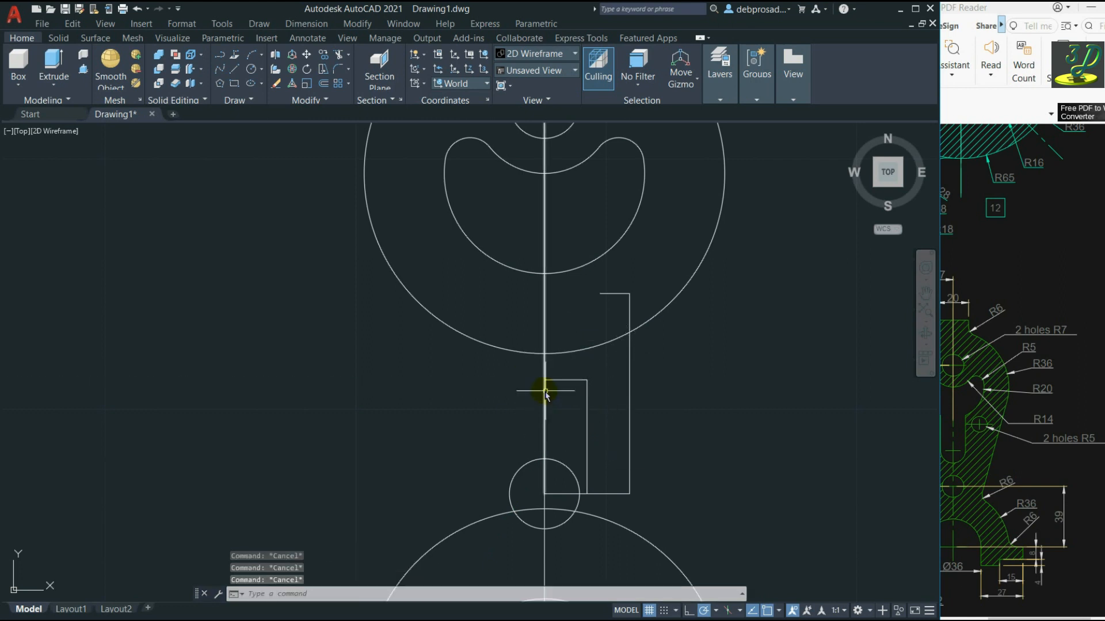
# Draw a circle of radius 8 where the helper line meets the centerline, and erase the 22.76-unit helper lines.
pyautogui.click(248, 70)
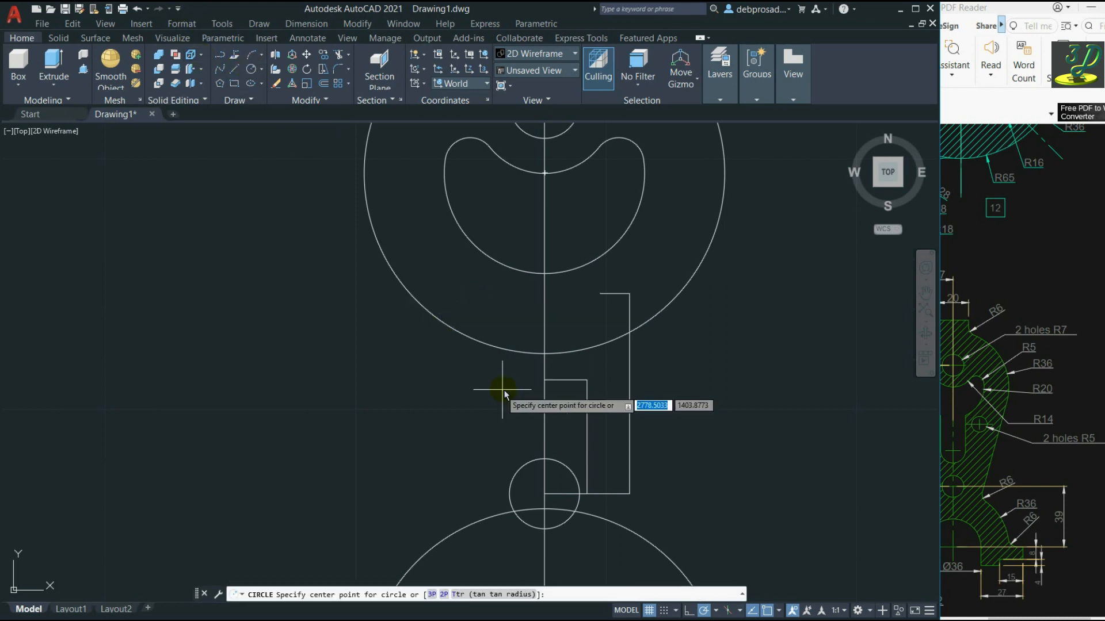
pyautogui.click(544, 379)
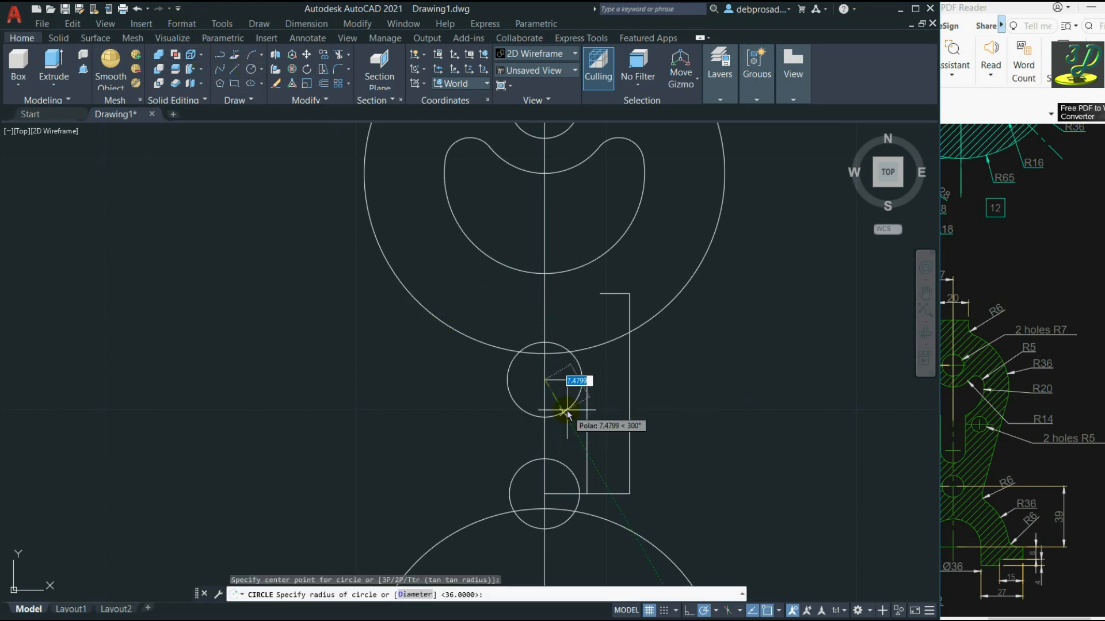
pyautogui.write('8')
pyautogui.press('Return')
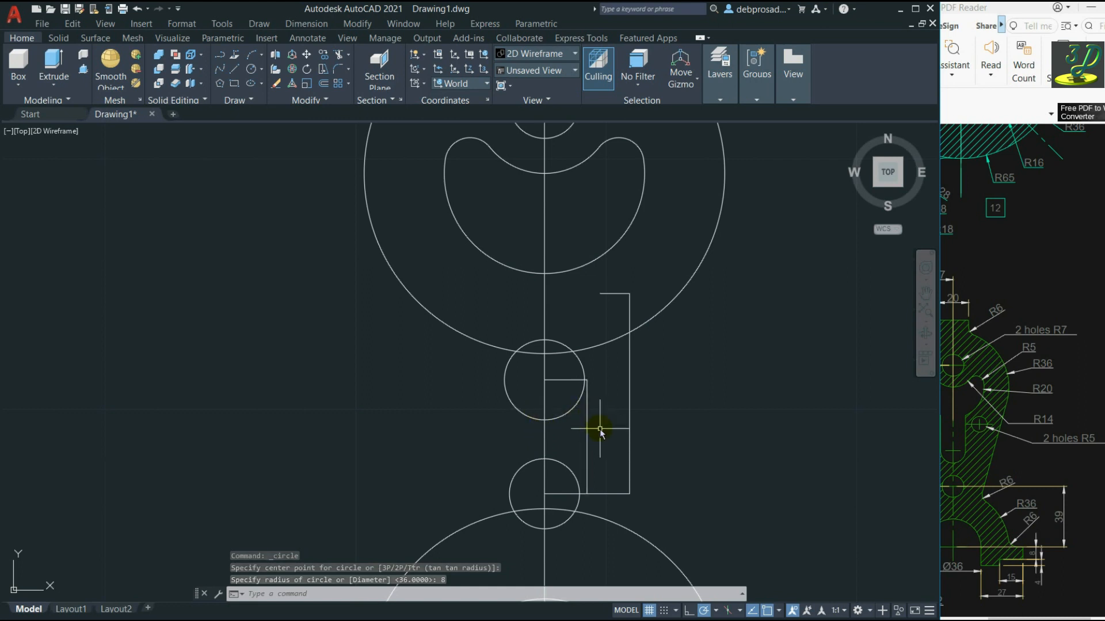
pyautogui.click(578, 429)
pyautogui.press('Delete')
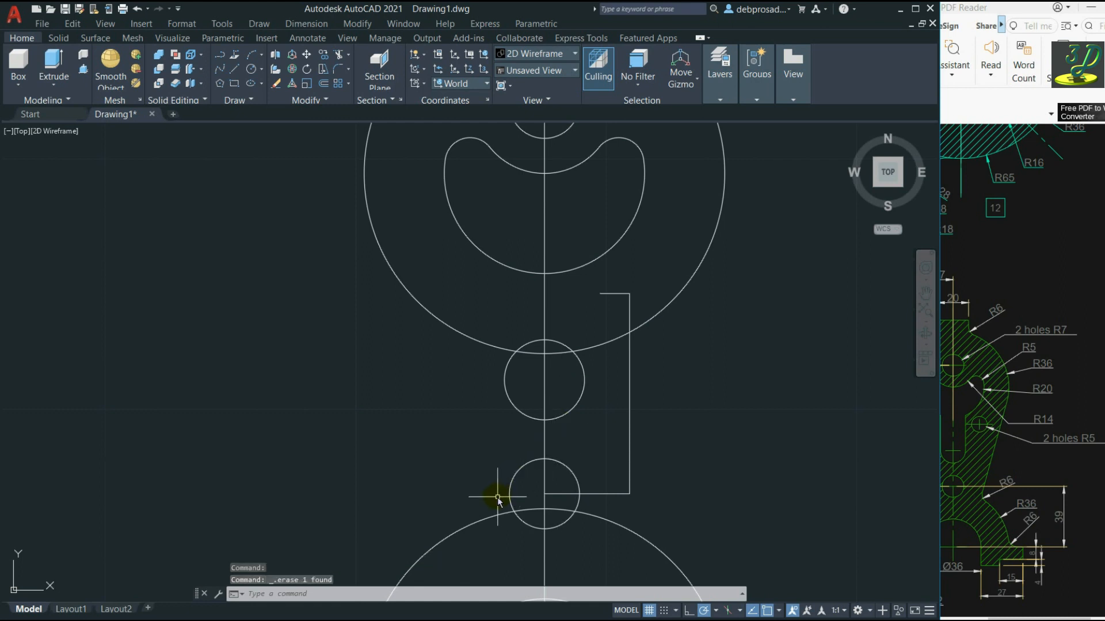
# Draw the slot's two vertical sides from the R8 circle's right and left quadrants up past the R20 arc.
pyautogui.click(234, 76)
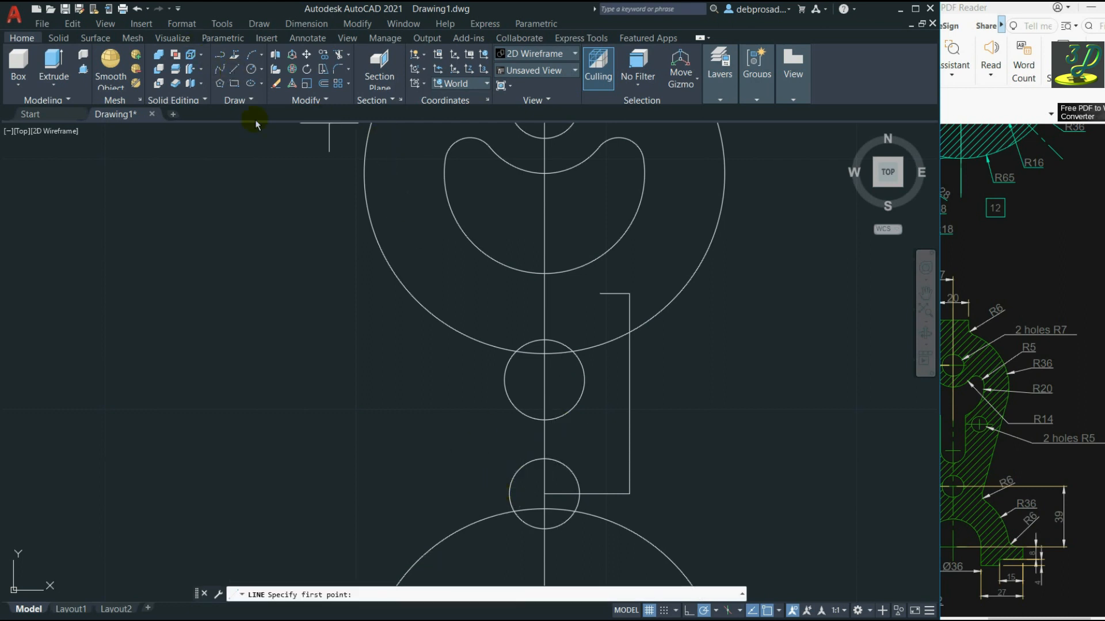
pyautogui.click(578, 358)
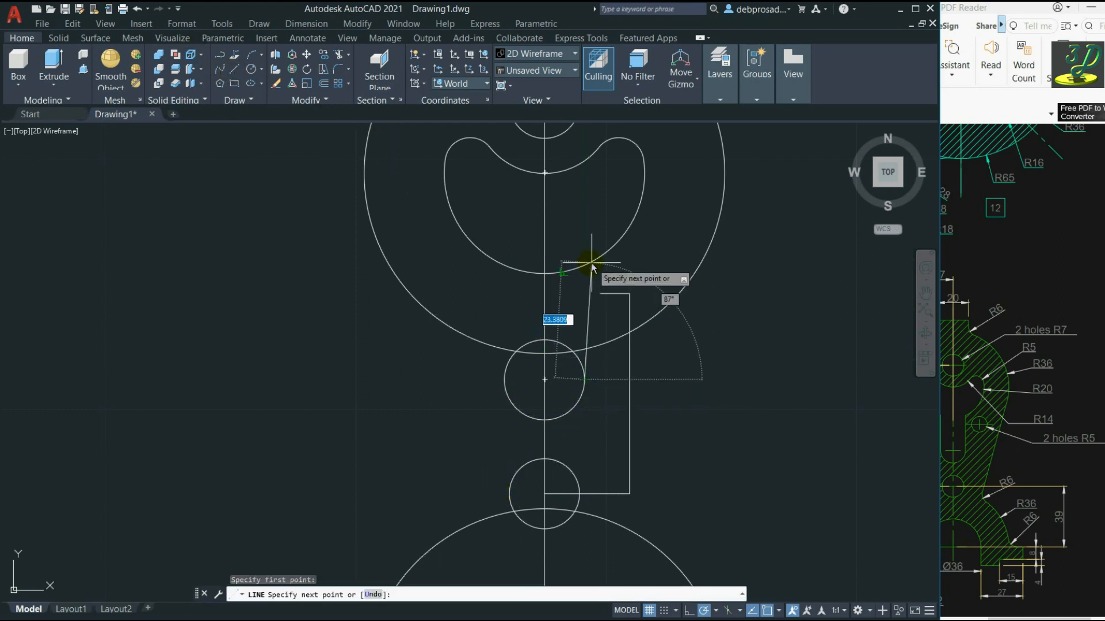
pyautogui.click(585, 243)
pyautogui.press('Return')
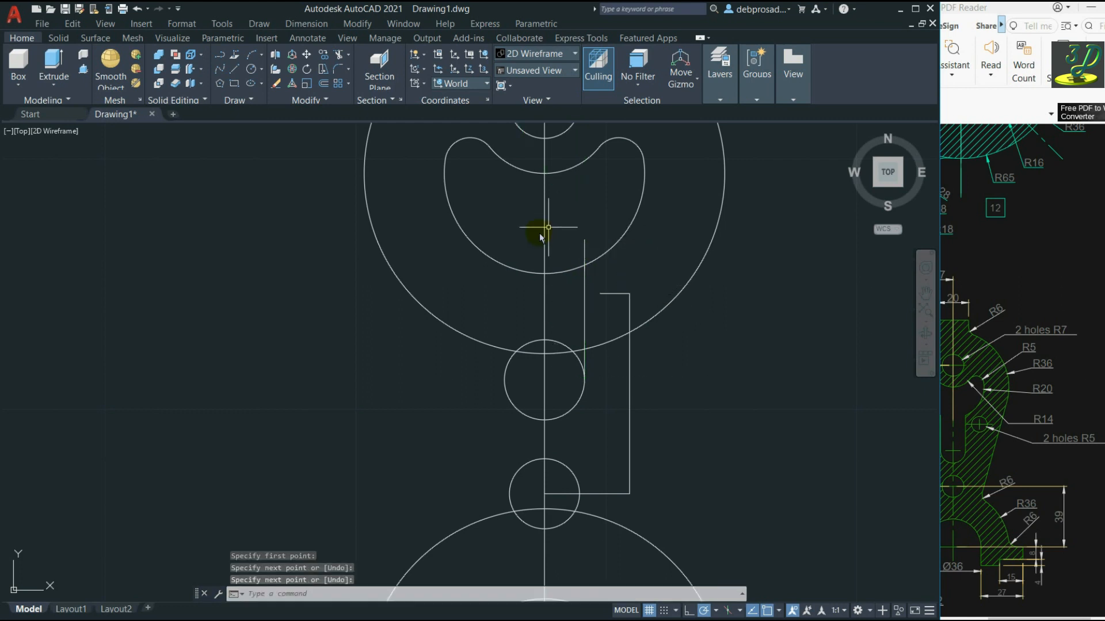
pyautogui.click(242, 70)
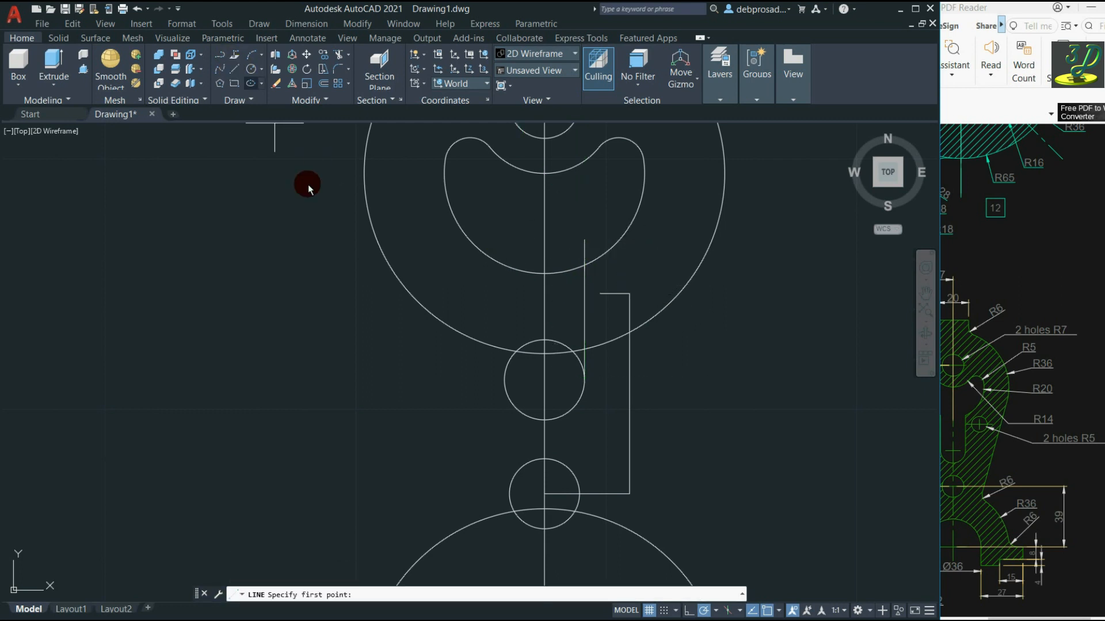
pyautogui.click(505, 380)
pyautogui.click(505, 231)
pyautogui.press('Return')
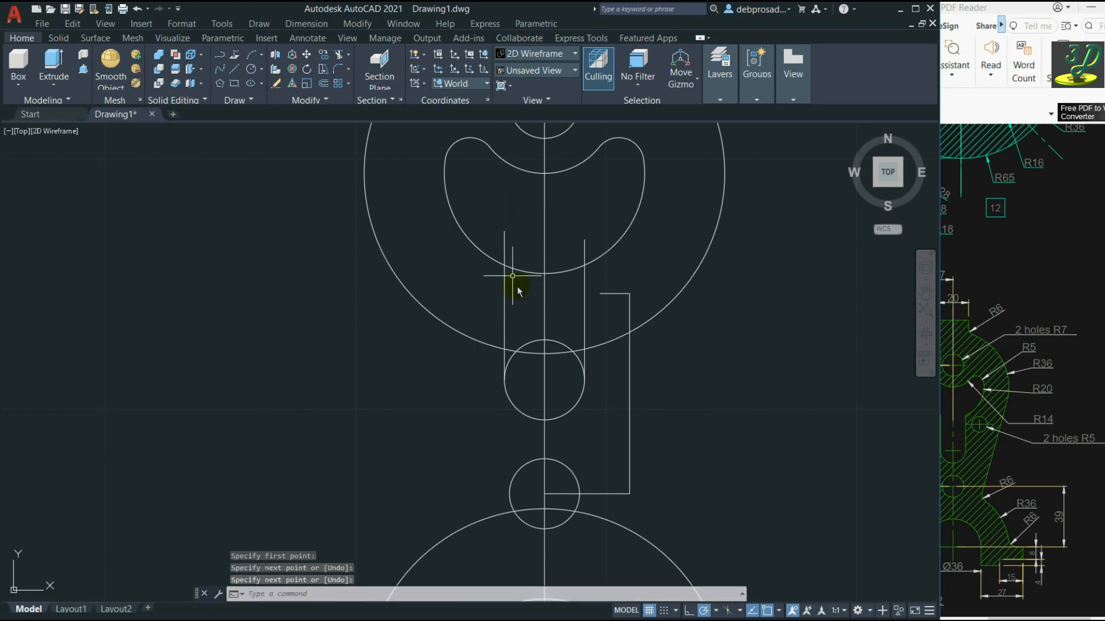
# Trim the R20 arc between the two slot sides and the side-line ends projecting above the arc.
pyautogui.click(595, 281)
pyautogui.click(563, 243)
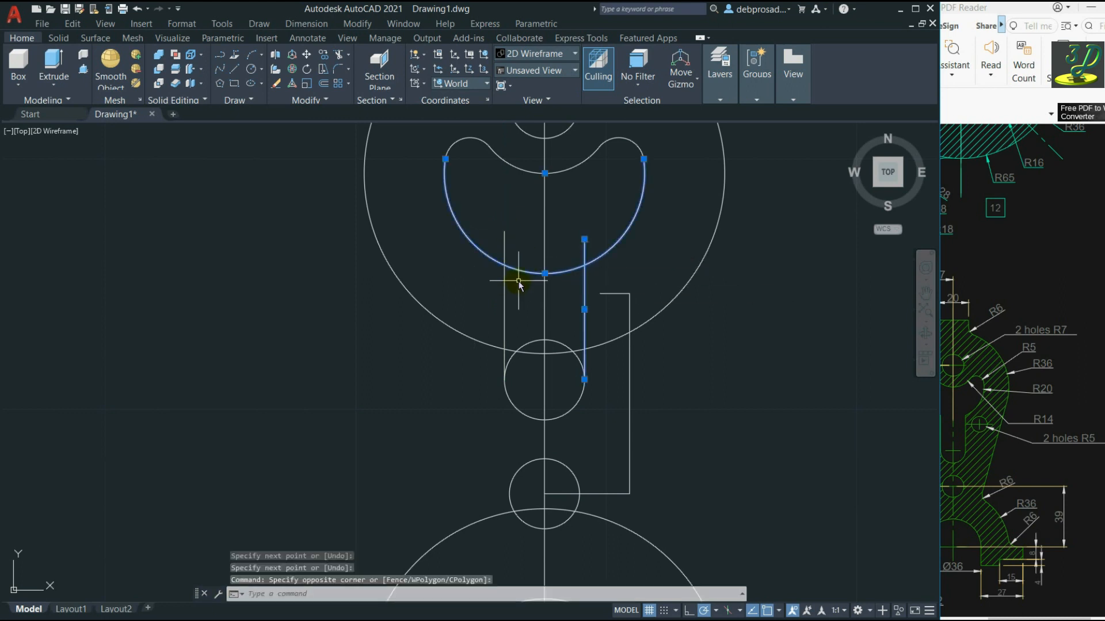
pyautogui.click(505, 256)
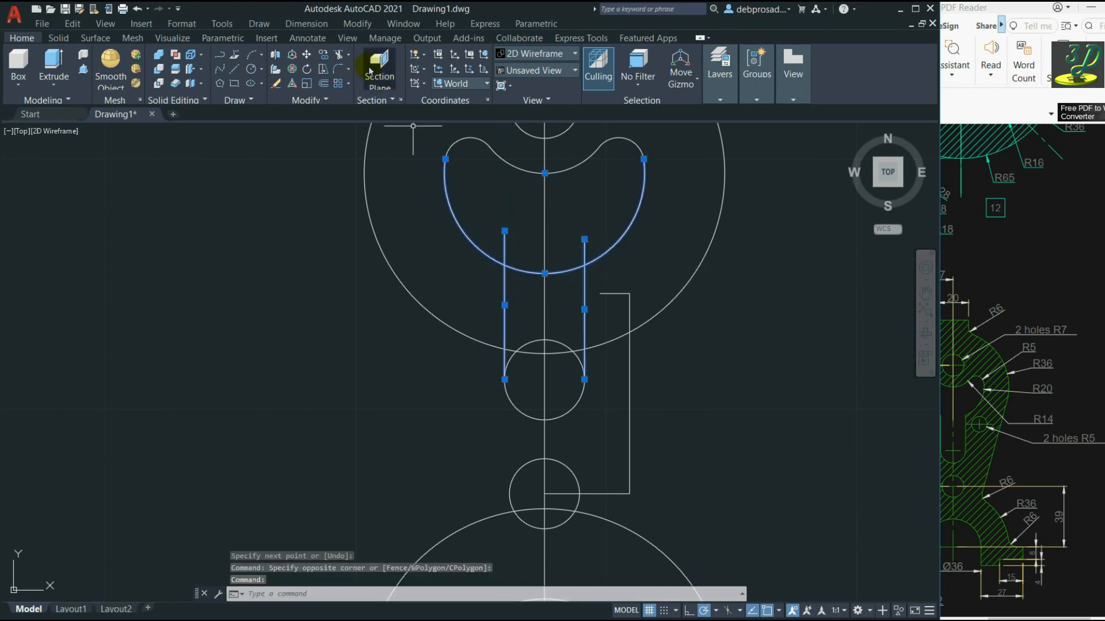
pyautogui.click(338, 54)
pyautogui.click(518, 266)
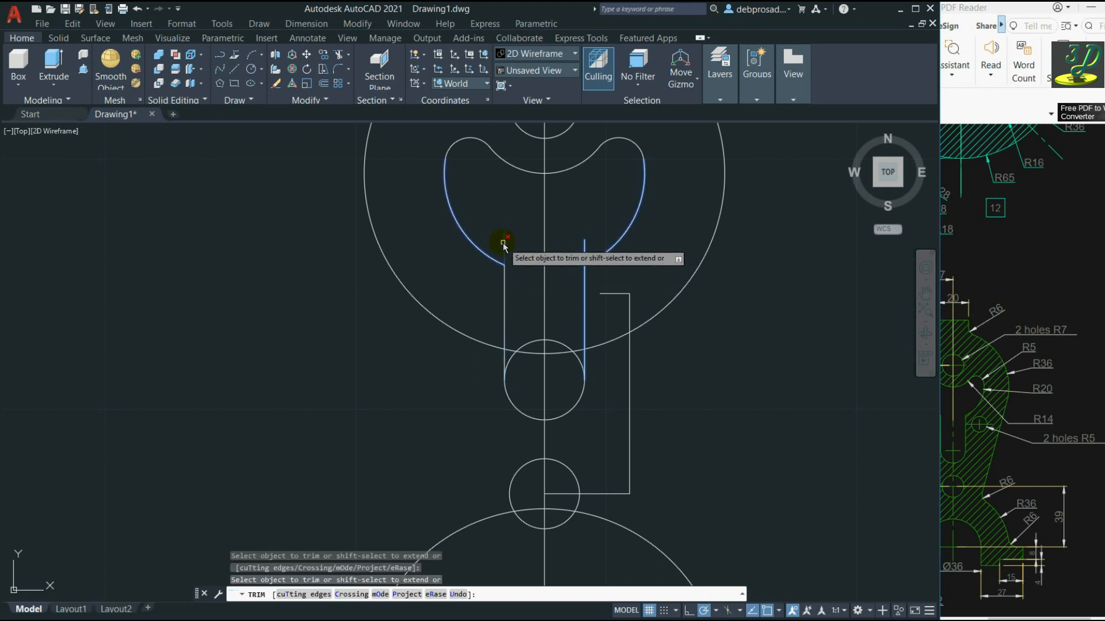
pyautogui.click(504, 246)
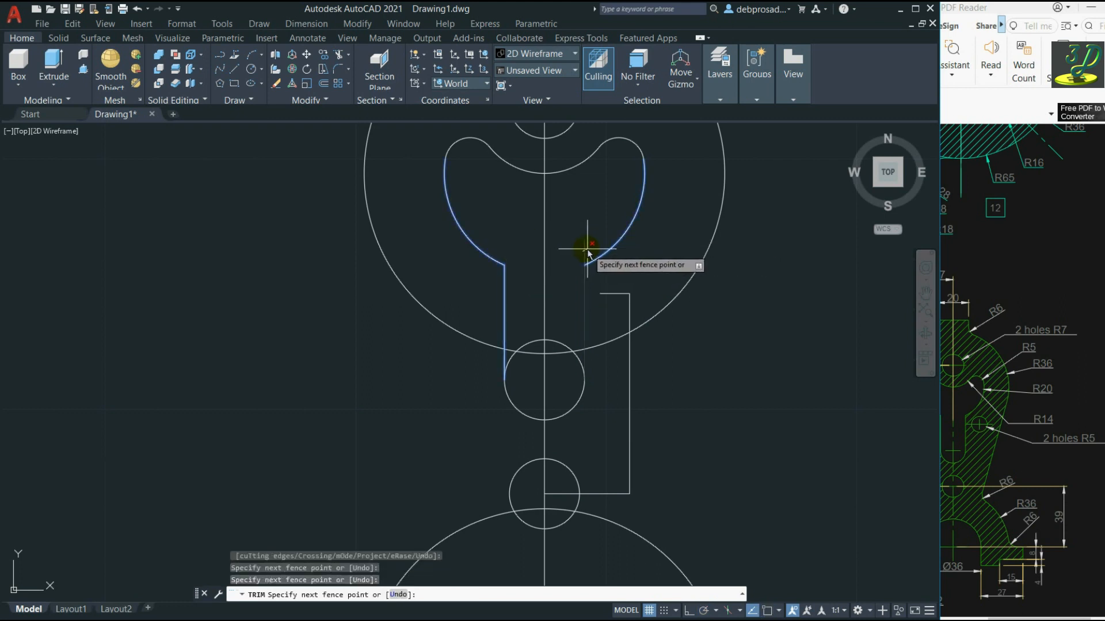
pyautogui.press('Return')
pyautogui.press('Escape')
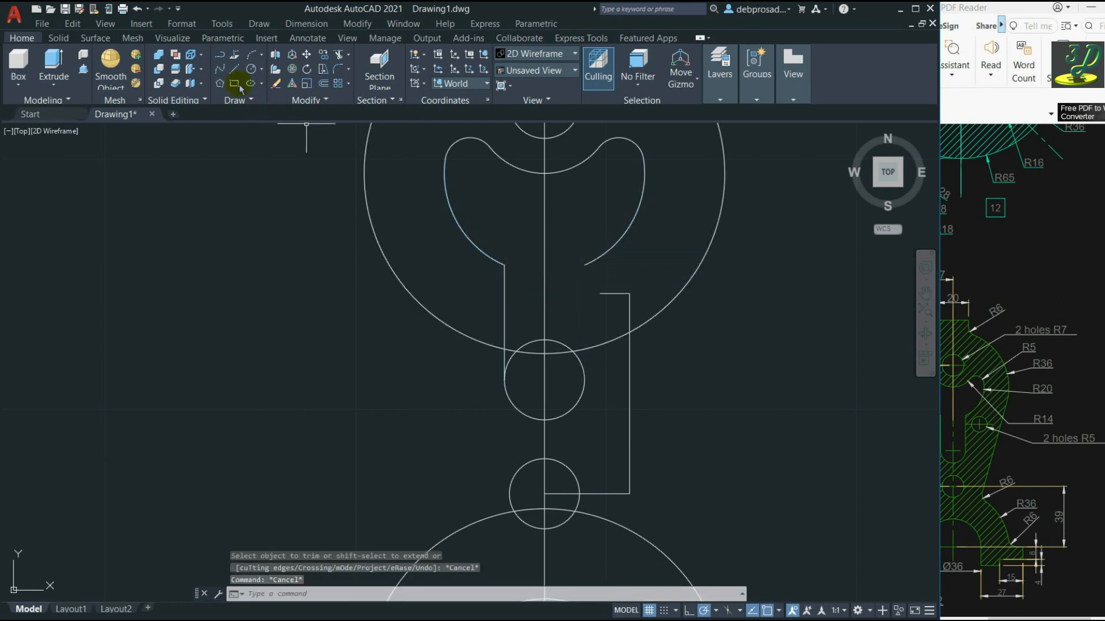
# Redraw the slot's right side as a line from the R8 circle's right quadrant up to the R20 arc's end.
pyautogui.click(234, 68)
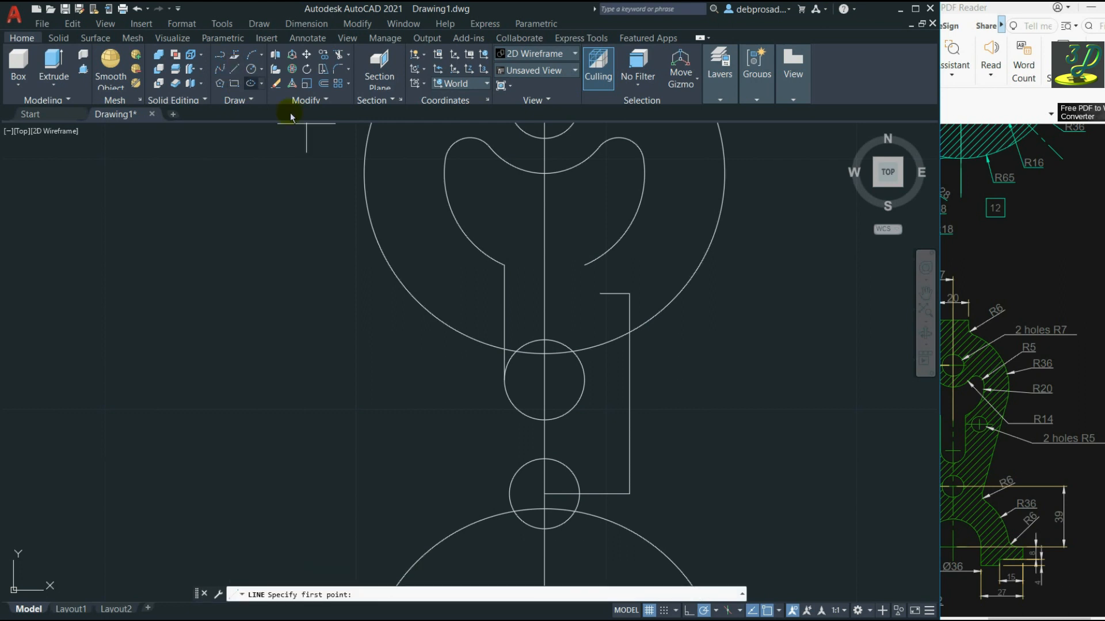
pyautogui.click(584, 378)
pyautogui.click(584, 267)
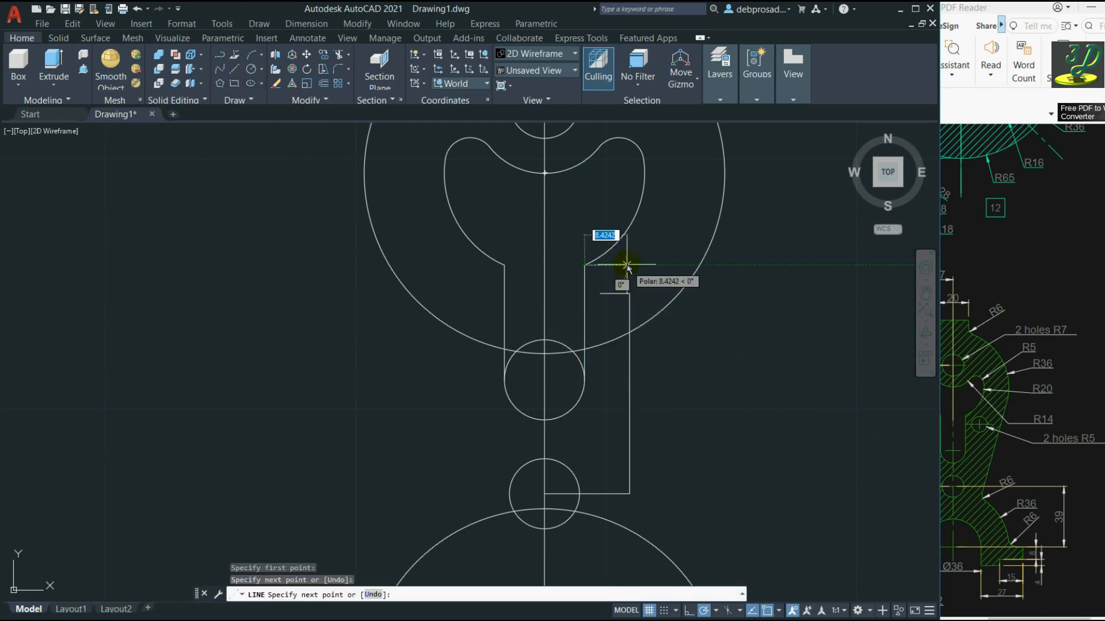
pyautogui.press('Return')
# Trim away the upper half of the R8 circle between the slot sides, leaving the rounded lower end.
pyautogui.click(592, 282)
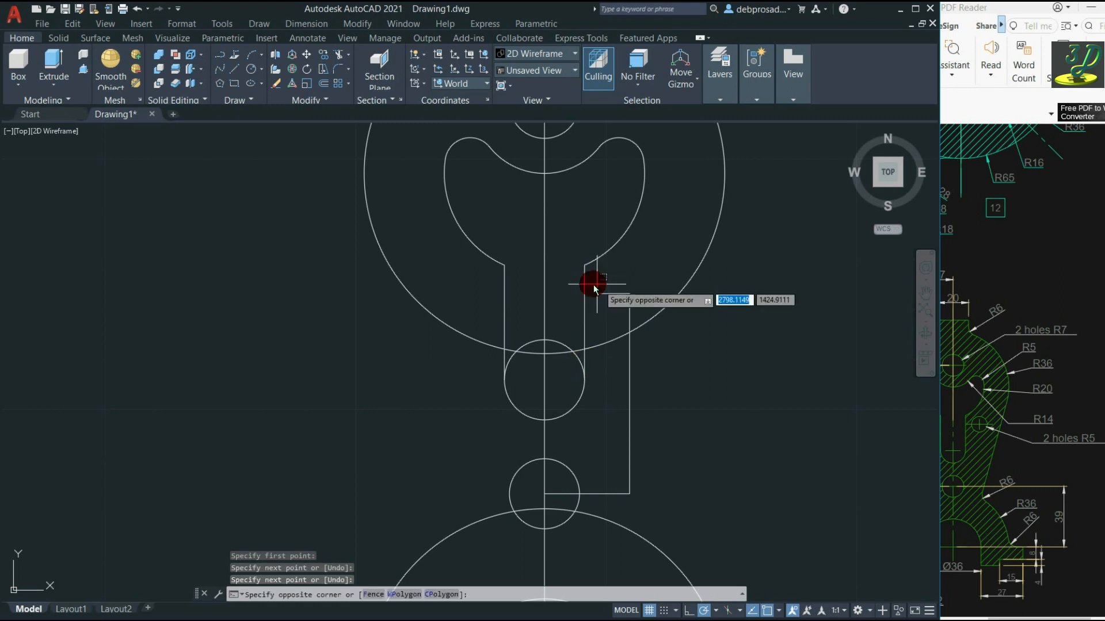
pyautogui.click(461, 279)
pyautogui.click(337, 54)
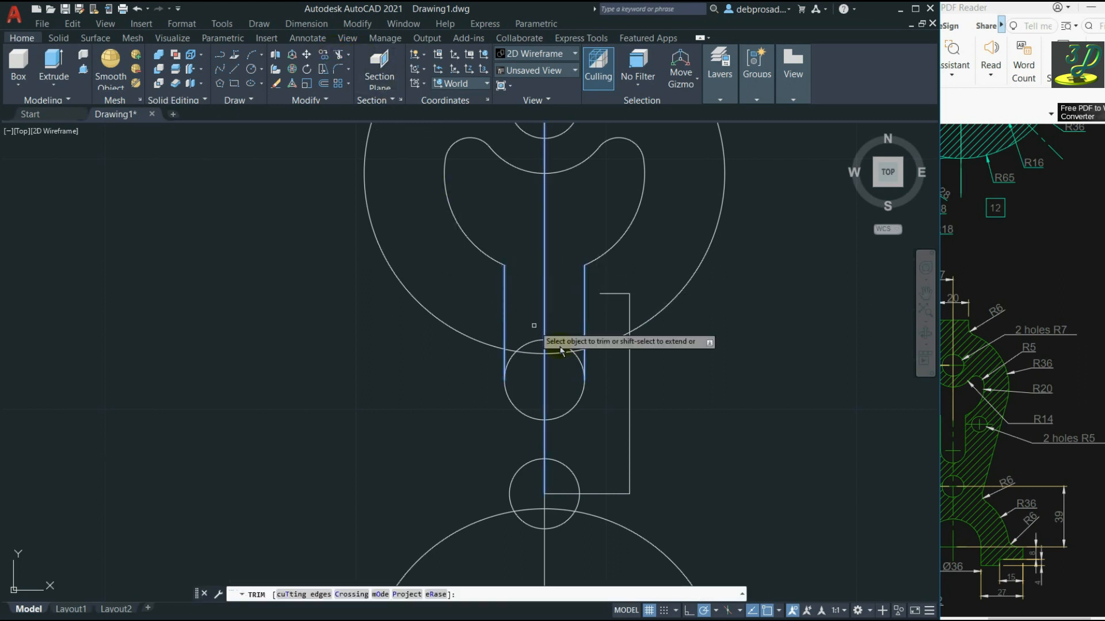
pyautogui.click(563, 344)
pyautogui.click(530, 347)
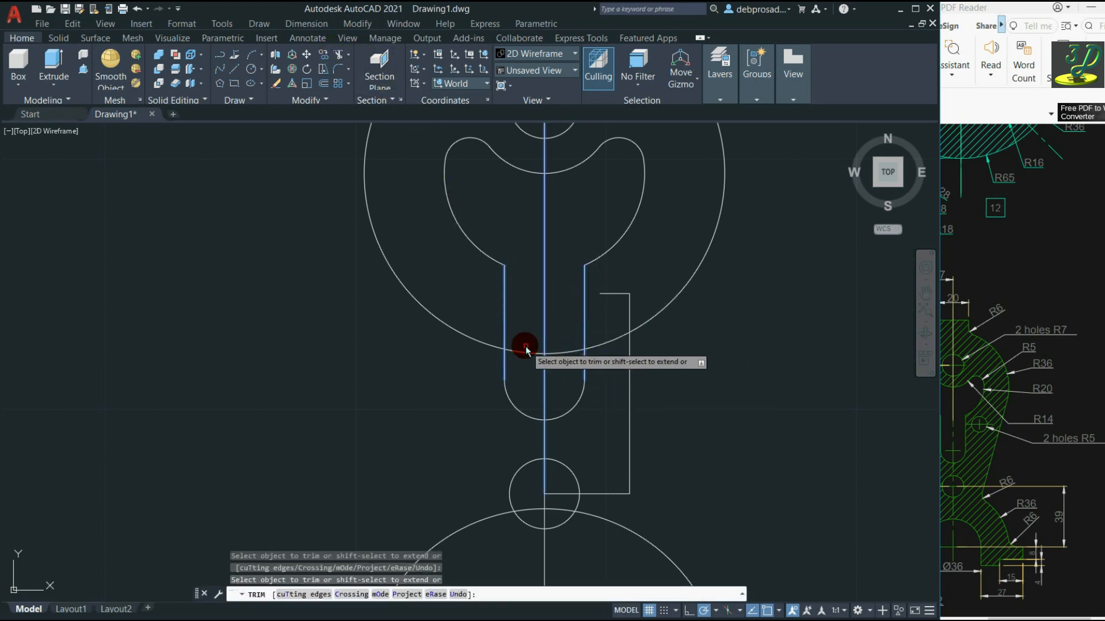
pyautogui.press('Return')
pyautogui.scroll(-6, 332, 384)
pyautogui.scroll(2, 354, 421)
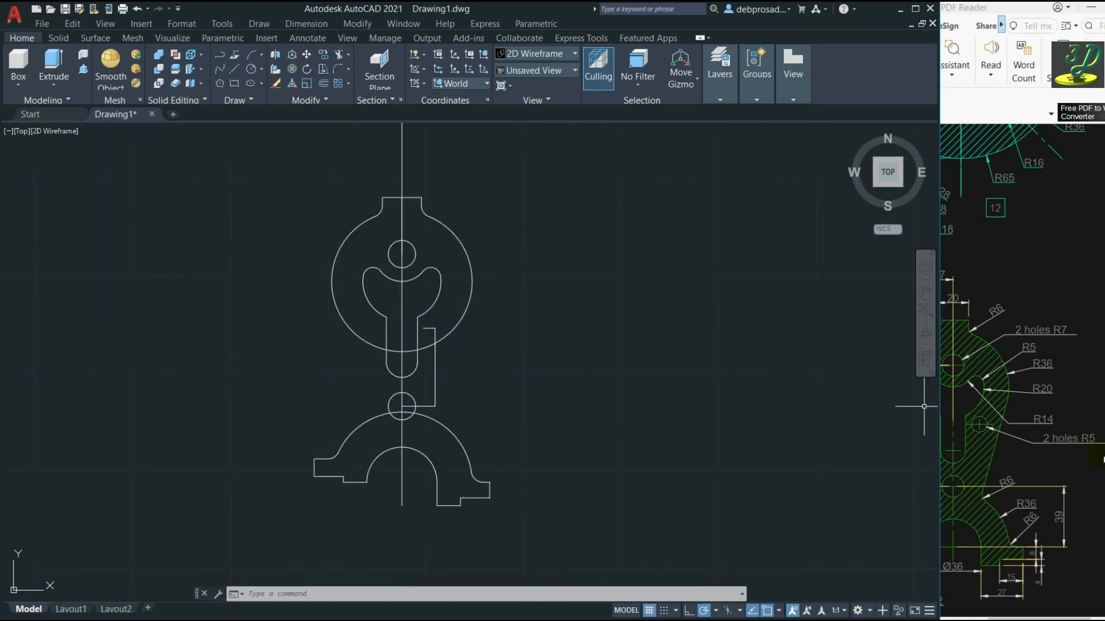
# Draw a circle of radius 5 centred on the upper corner of the 40-unit vertical construction line.
pyautogui.click(253, 69)
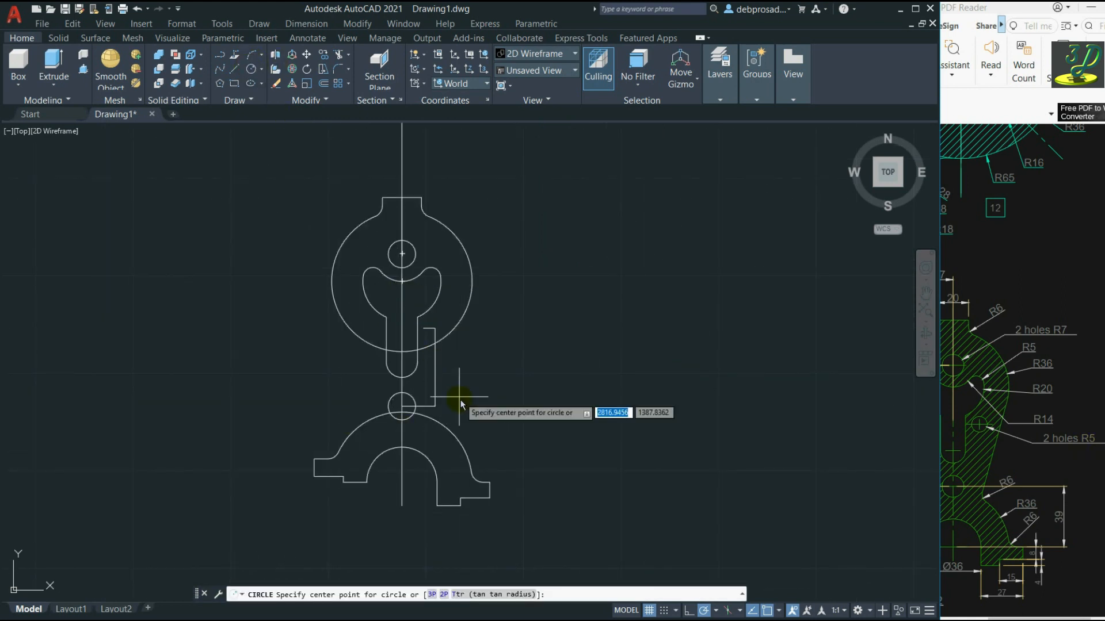
pyautogui.click(435, 328)
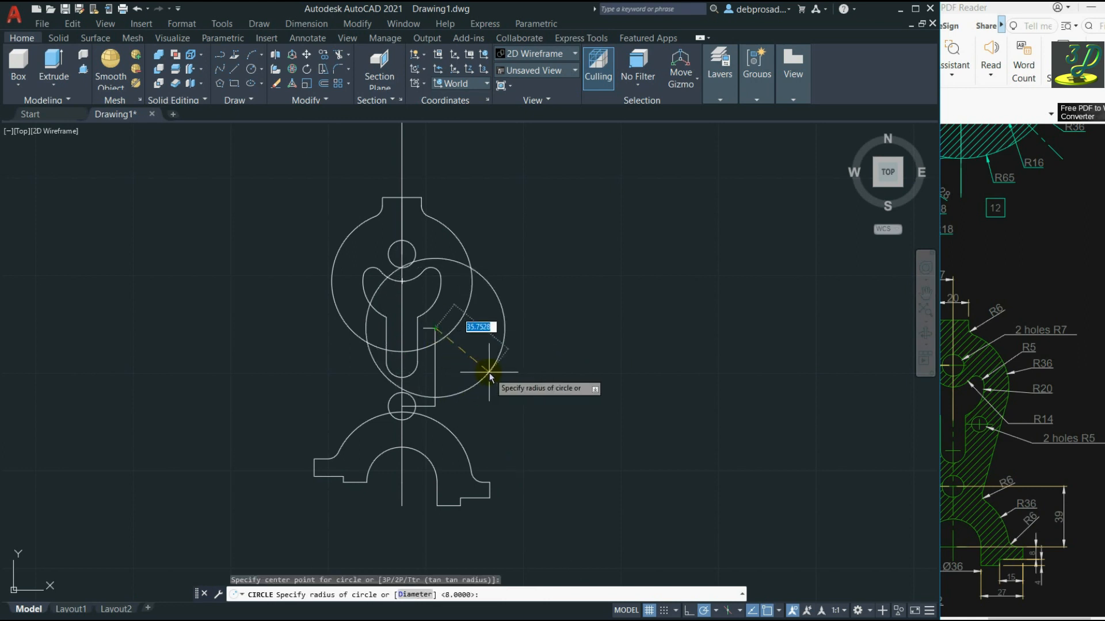
pyautogui.press('Return')
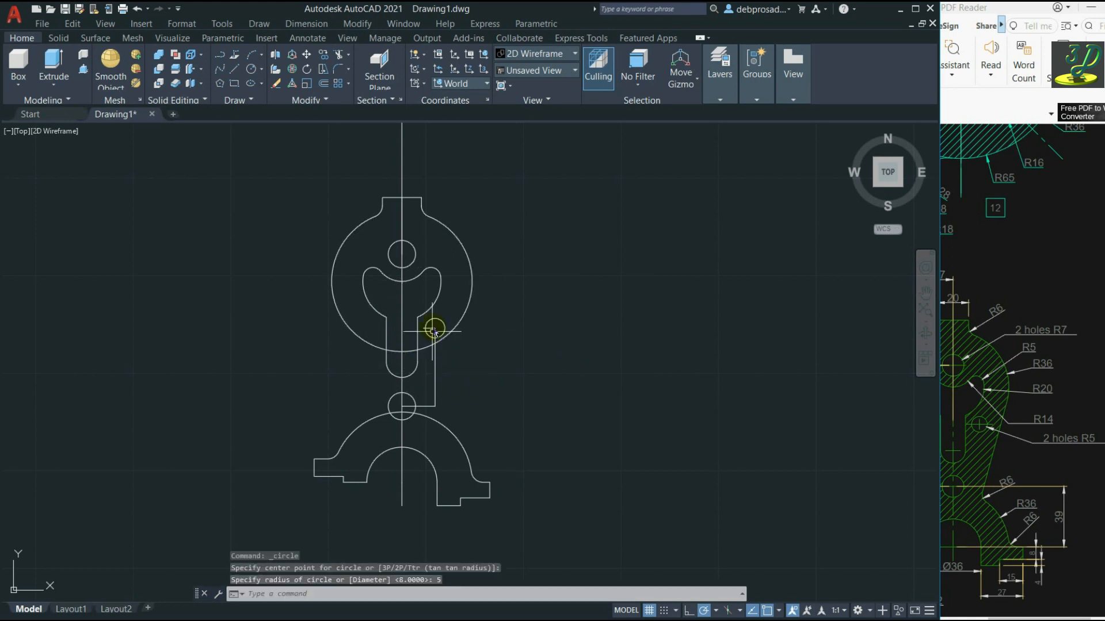
pyautogui.press('Return')
pyautogui.press('Escape')
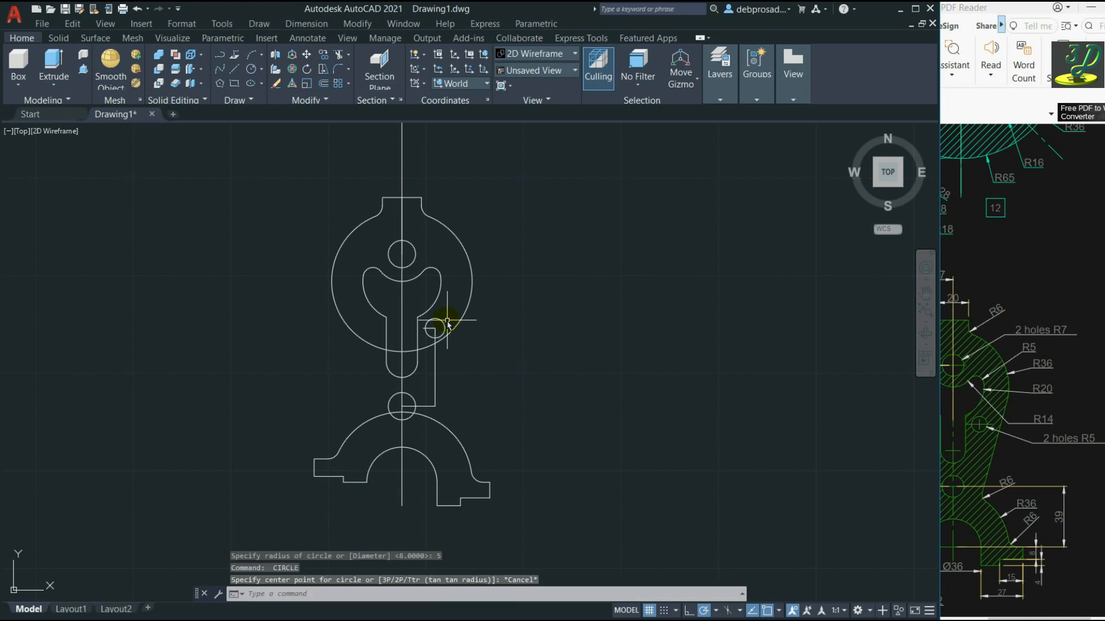
# Mirror the R5 circle about the vertical centerline, keeping the original.
pyautogui.click(439, 318)
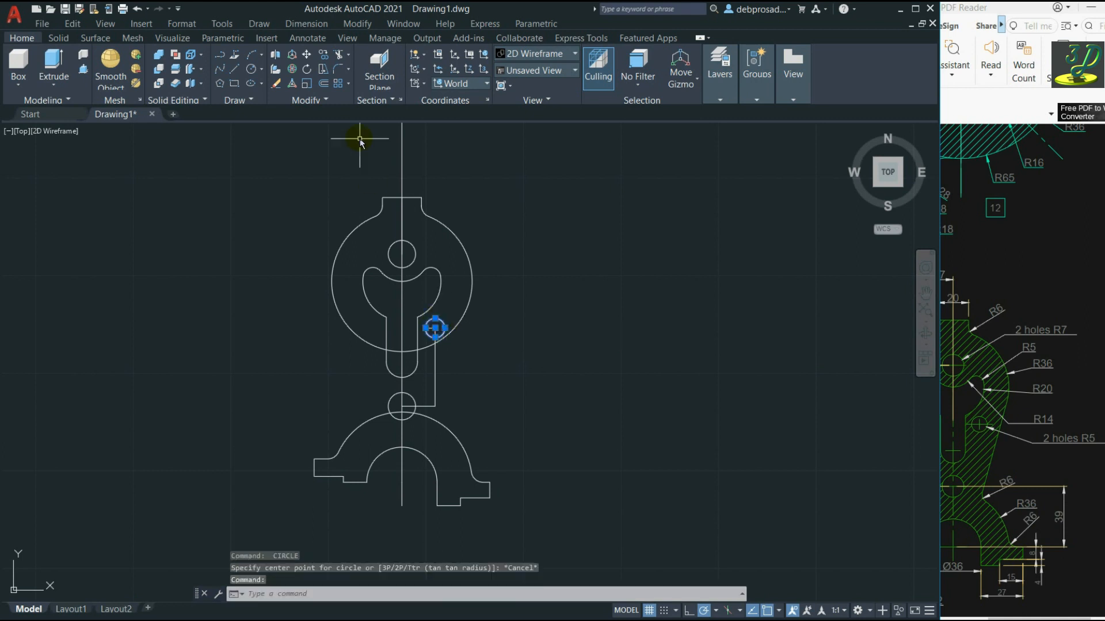
pyautogui.click(329, 101)
pyautogui.click(278, 114)
pyautogui.click(402, 253)
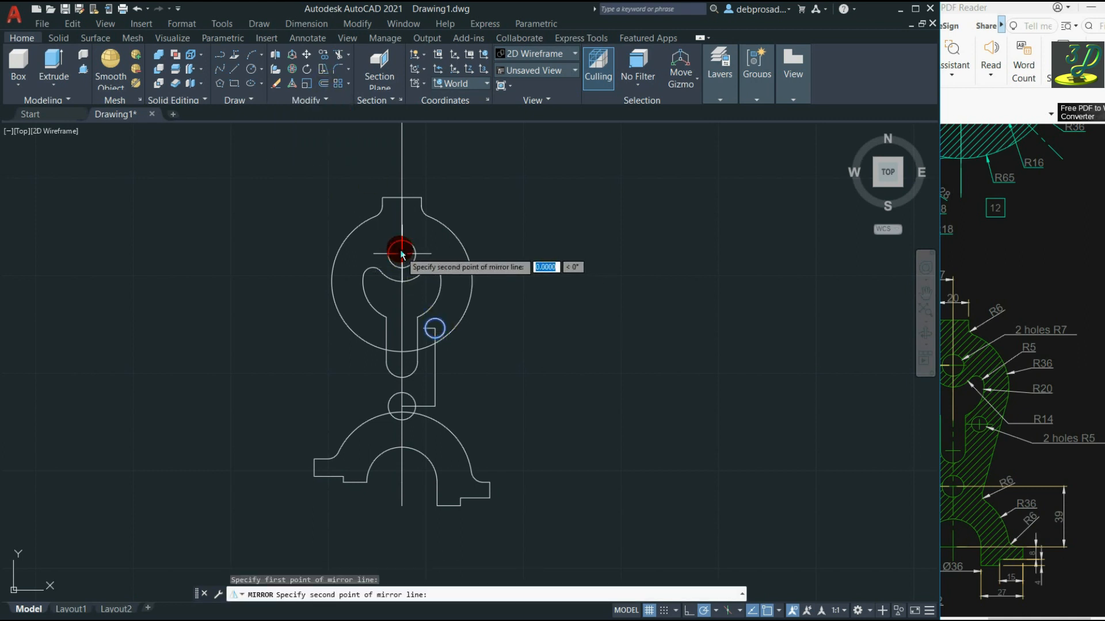
pyautogui.click(401, 197)
pyautogui.press('Return')
pyautogui.press('Escape')
pyautogui.press('Escape')
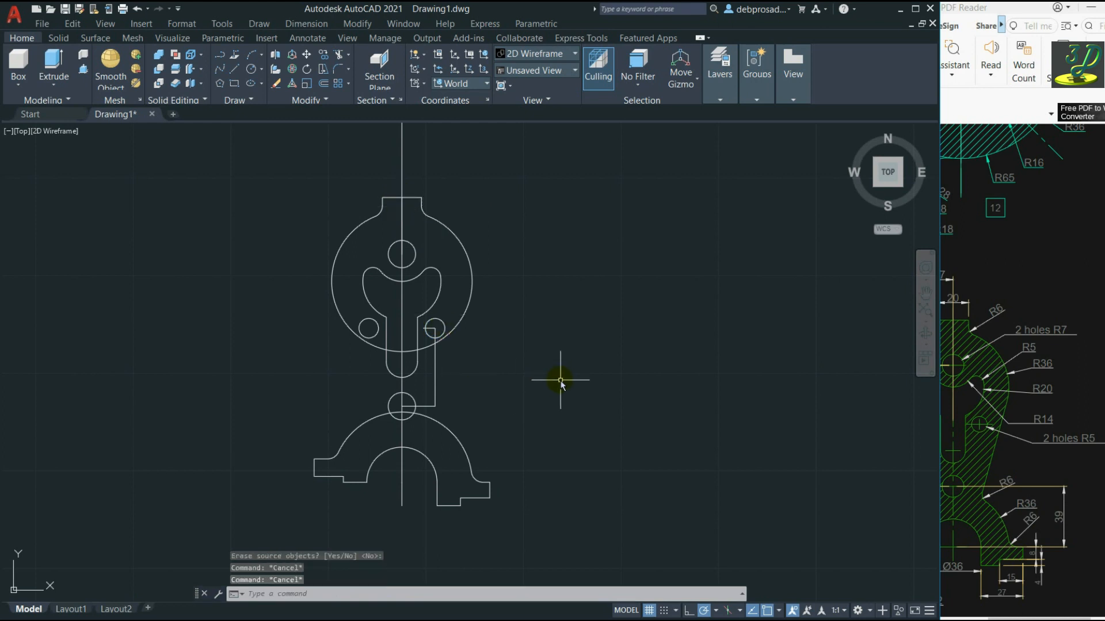
# Erase the vertical and horizontal construction lines used to locate the right R5 hole.
pyautogui.click(454, 411)
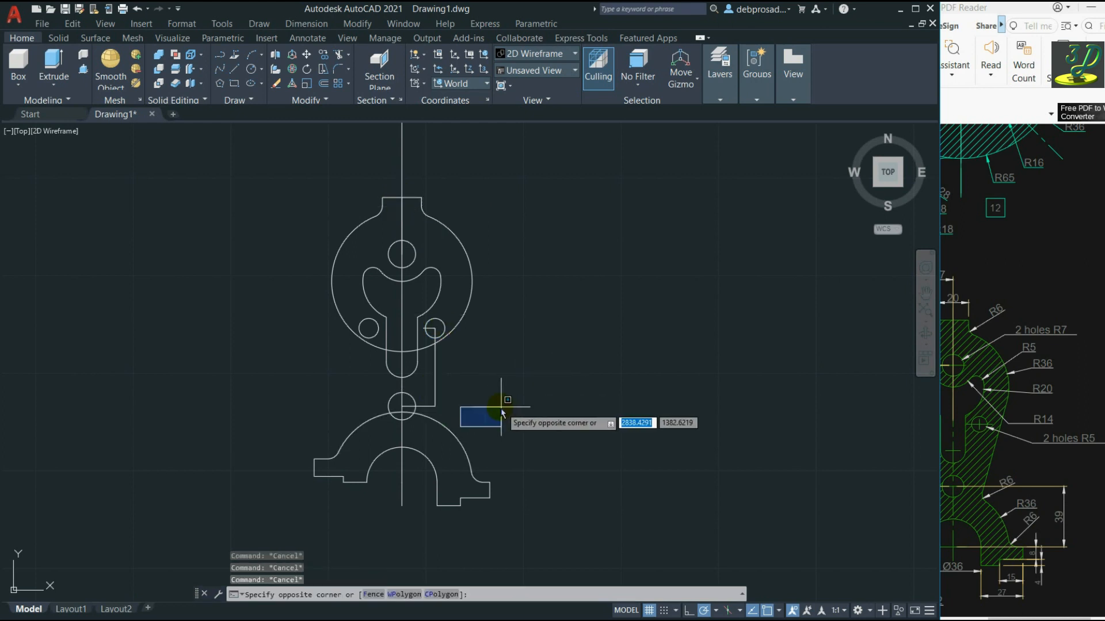
pyautogui.press('Escape')
pyautogui.click(470, 391)
pyautogui.click(430, 368)
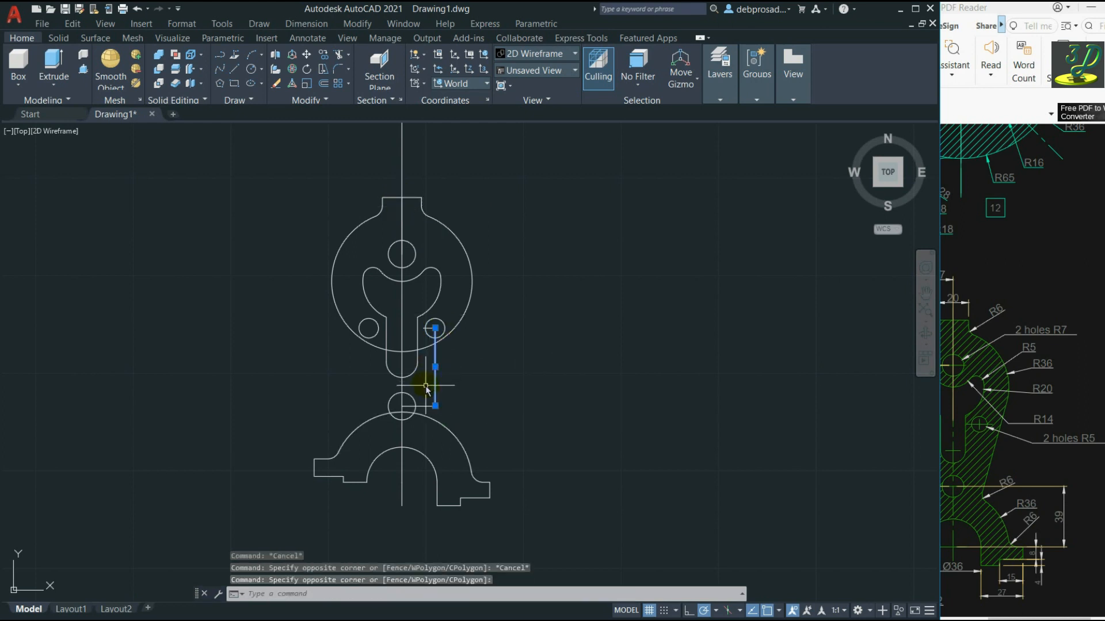
pyautogui.press('Delete')
pyautogui.click(444, 411)
pyautogui.click(430, 395)
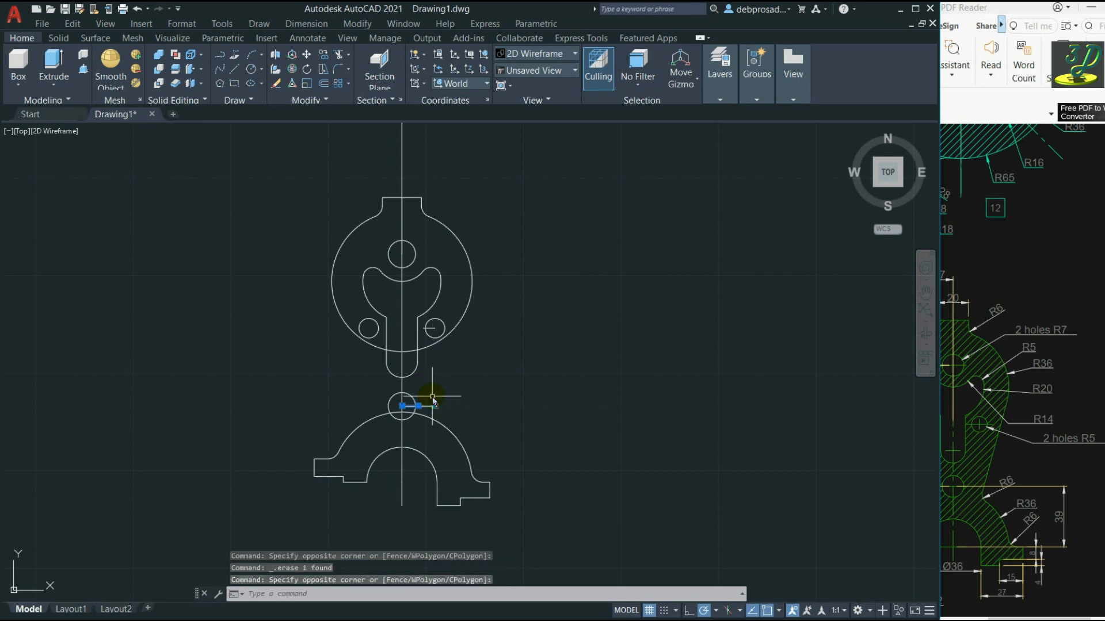
pyautogui.press('Delete')
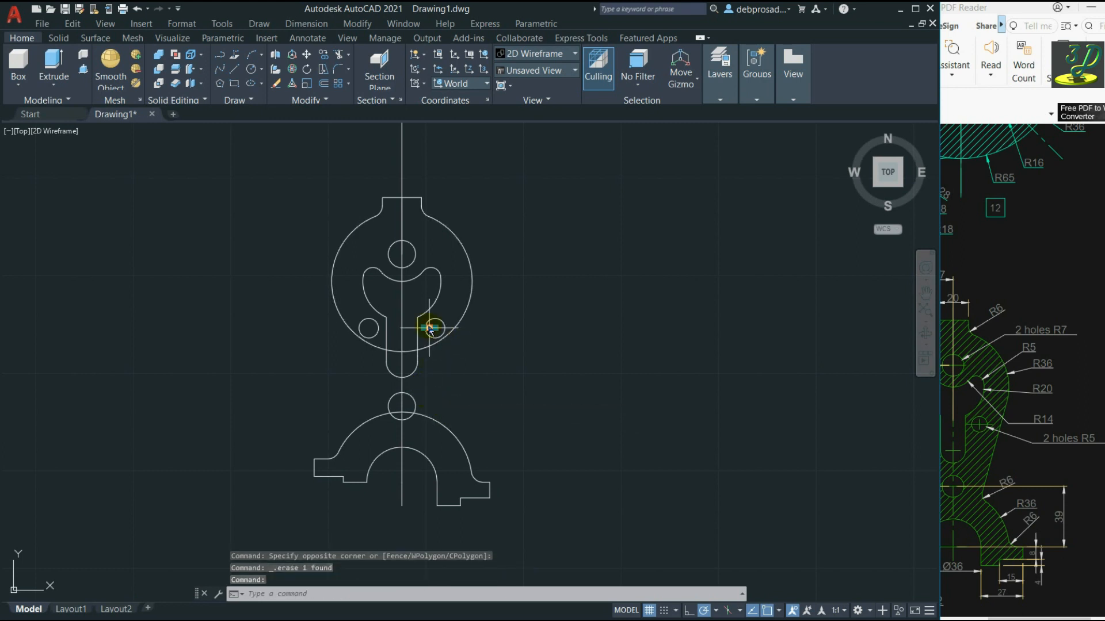
pyautogui.press('Delete')
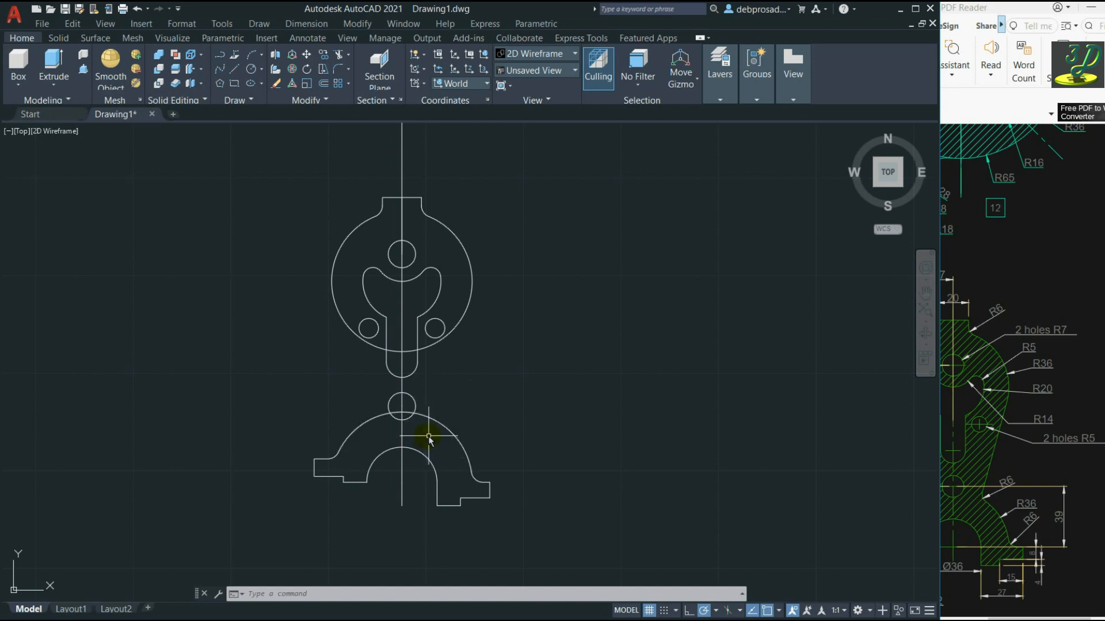
# Draw a long inclined line at 105° in the empty area to the right of the bracket, sloping down to the left.
pyautogui.hotkey('alt', 'Tab')
pyautogui.click(493, 371)
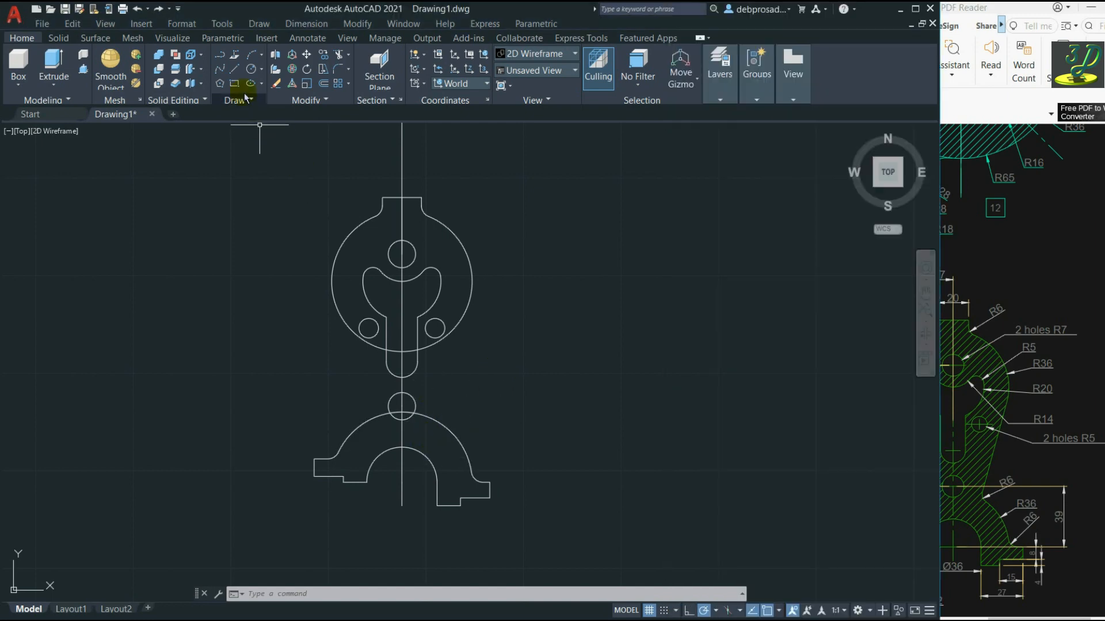
pyautogui.click(234, 71)
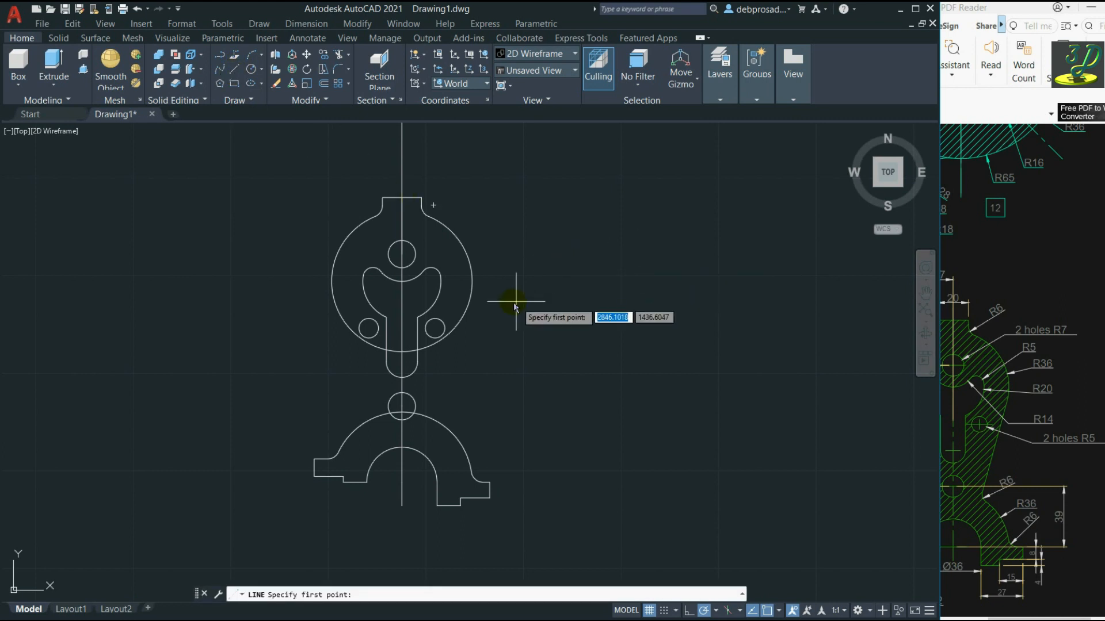
pyautogui.click(691, 246)
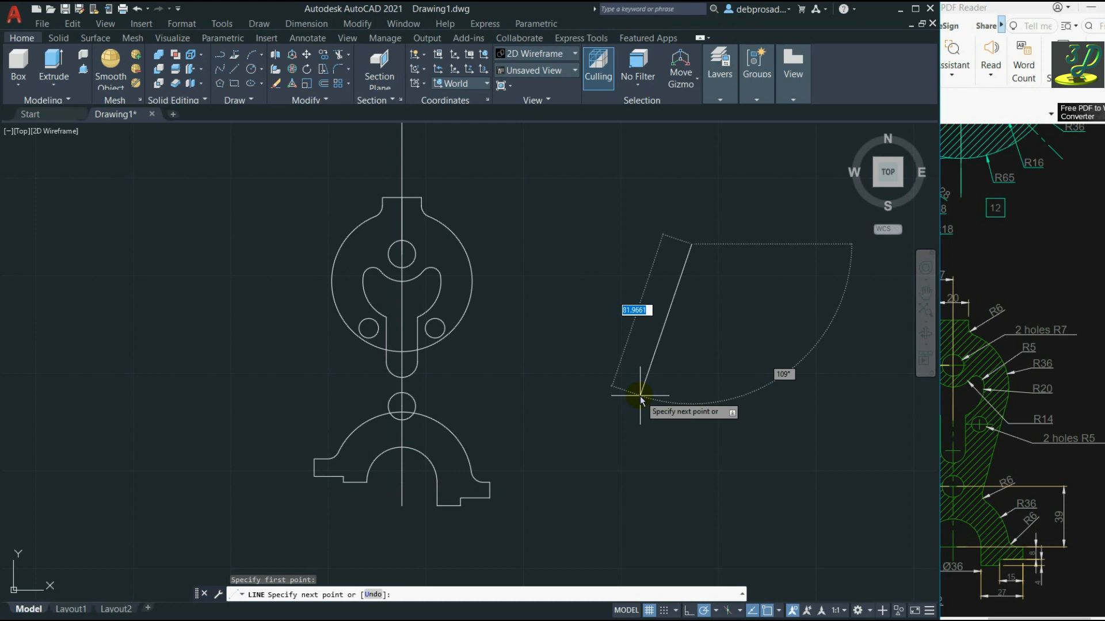
pyautogui.press('Tab')
pyautogui.write('105')
pyautogui.press('Tab')
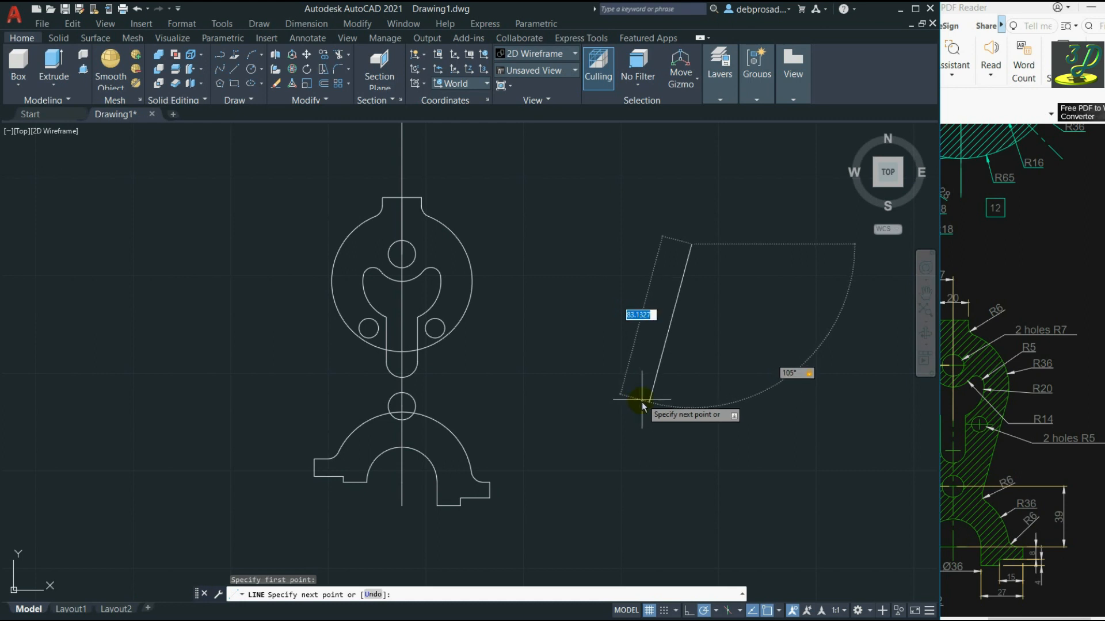
pyautogui.click(637, 441)
pyautogui.press('Escape')
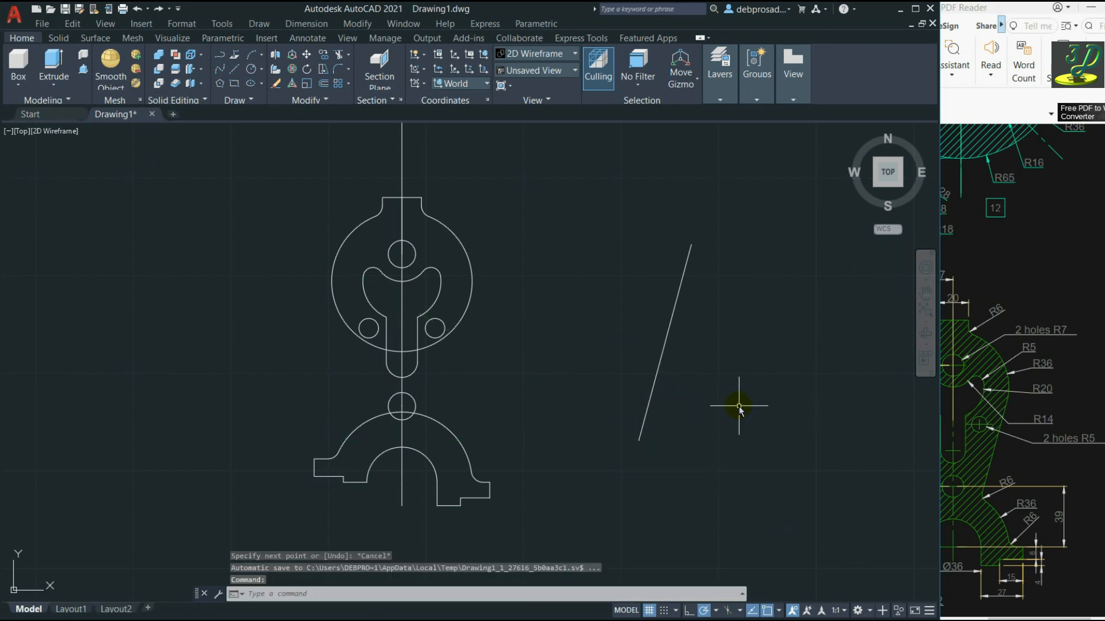
# Apply a tangent constraint between the R36 circle and the inclined line.
pyautogui.click(223, 37)
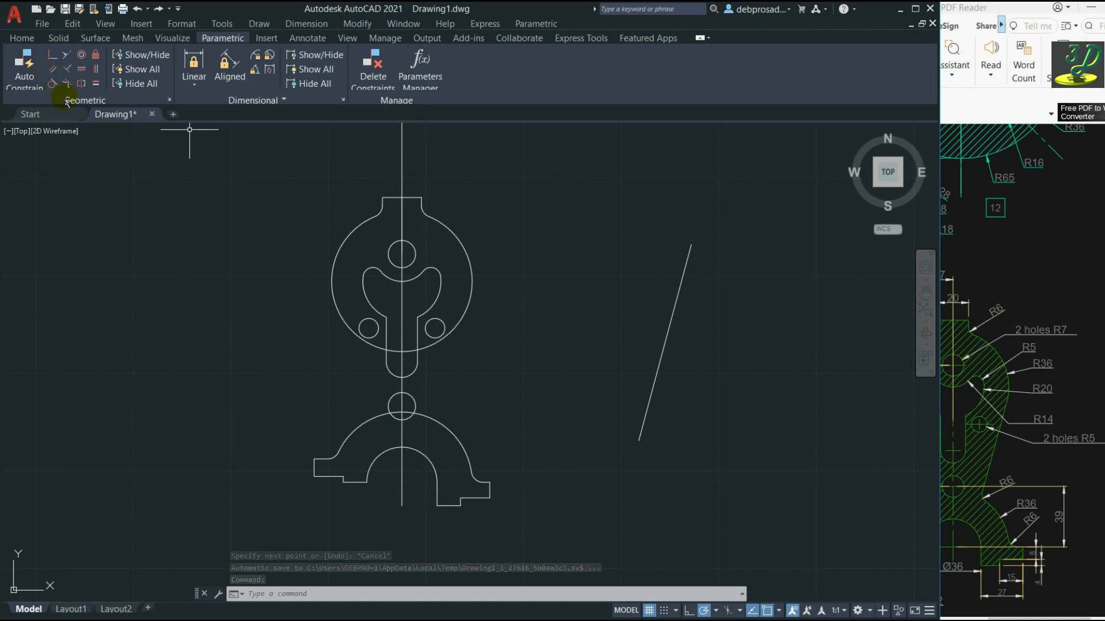
pyautogui.click(53, 84)
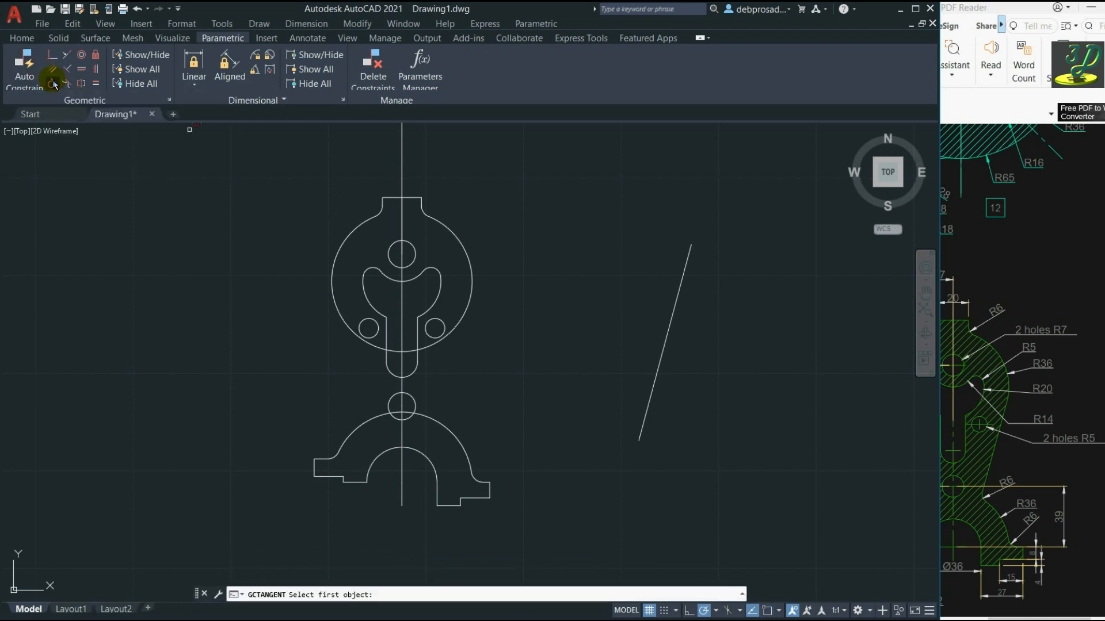
pyautogui.click(457, 246)
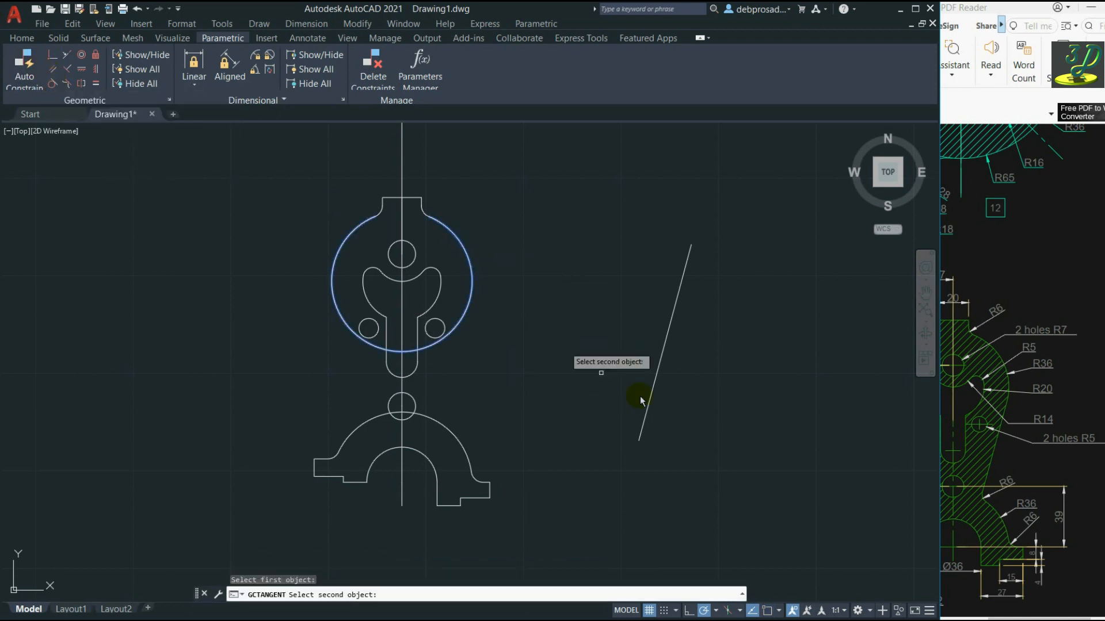
pyautogui.click(665, 366)
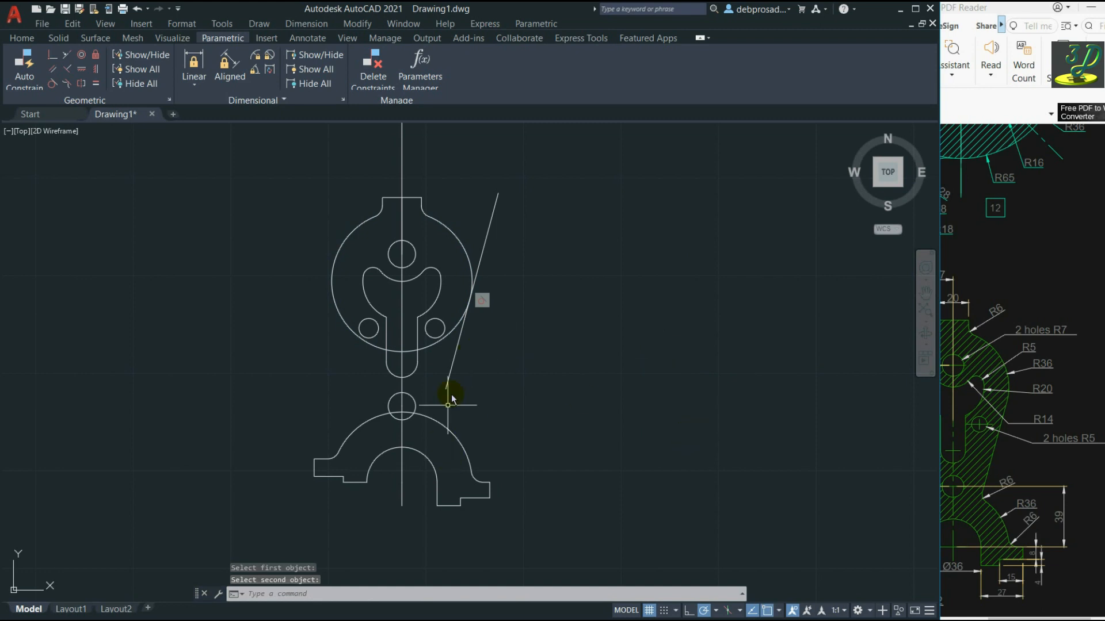
# Move the inclined line by its upper endpoint to the tangent point on the R36 circle.
pyautogui.click(456, 349)
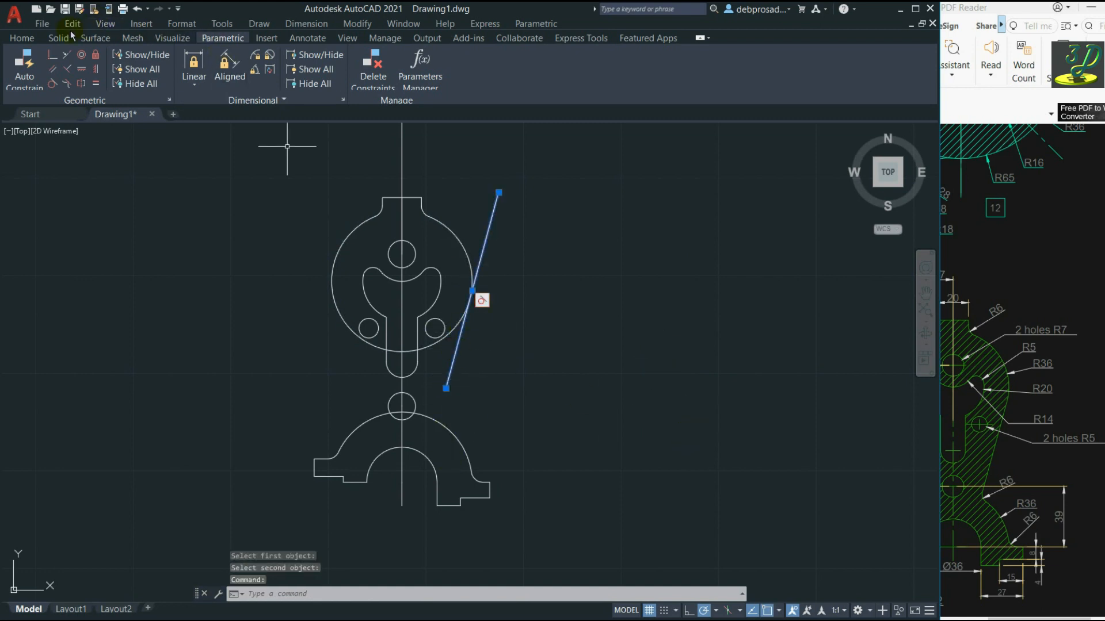
pyautogui.click(23, 38)
pyautogui.click(307, 55)
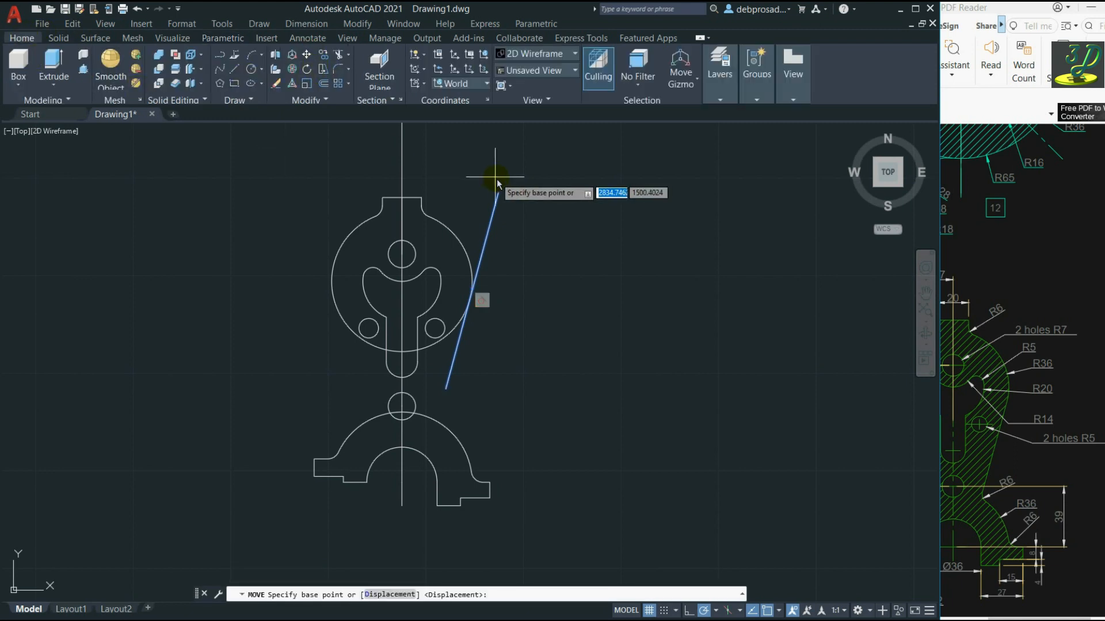
pyautogui.click(498, 192)
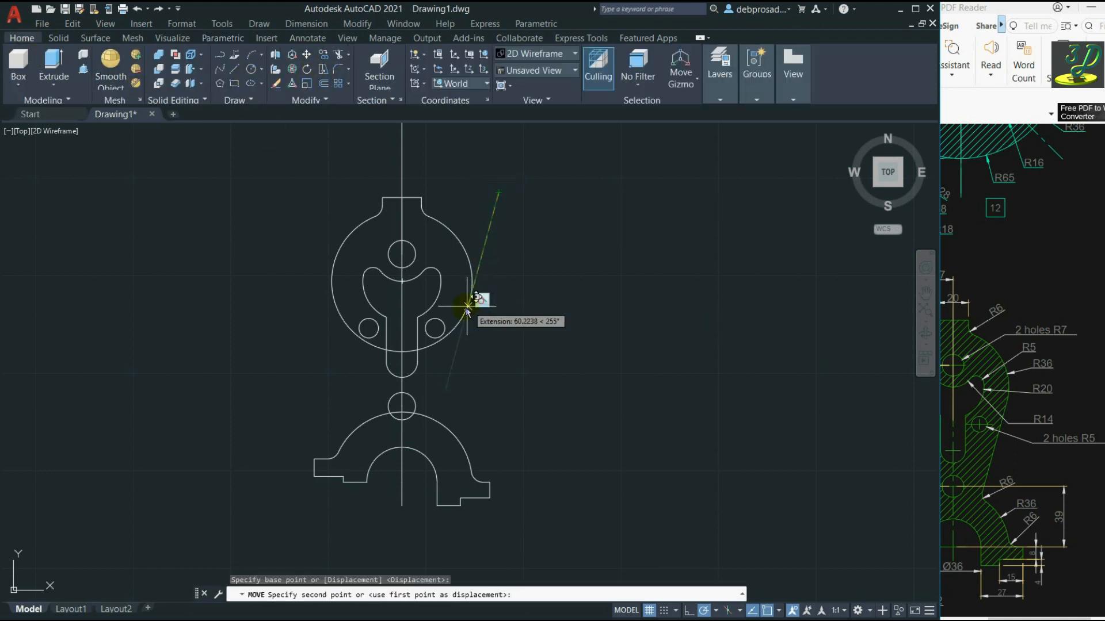
pyautogui.click(468, 297)
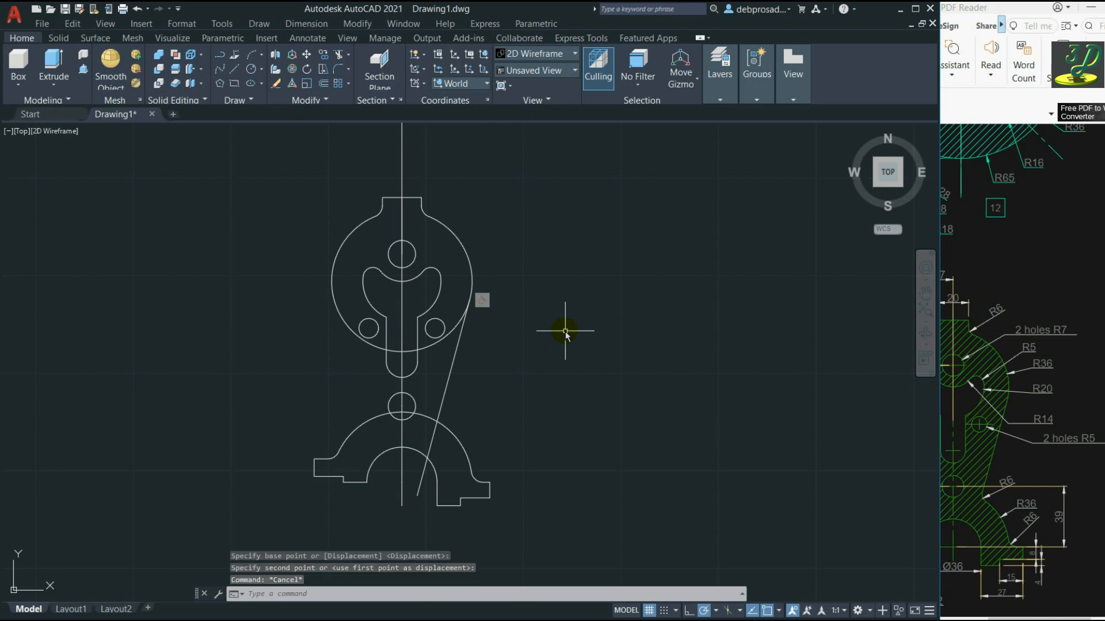
# Erase the attached PDF underlay and the small leftover objects lying inside its area.
pyautogui.hotkey('alt', 'Tab')
pyautogui.click(567, 431)
pyautogui.scroll(-10, 575, 443)
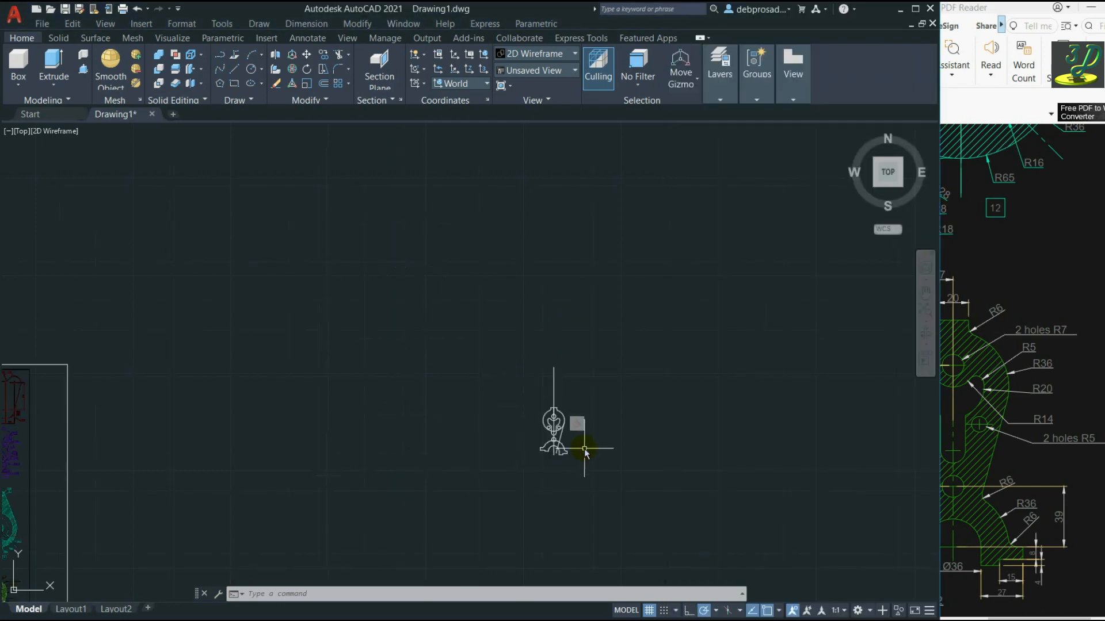
pyautogui.scroll(3, 465, 439)
pyautogui.scroll(-4, 489, 504)
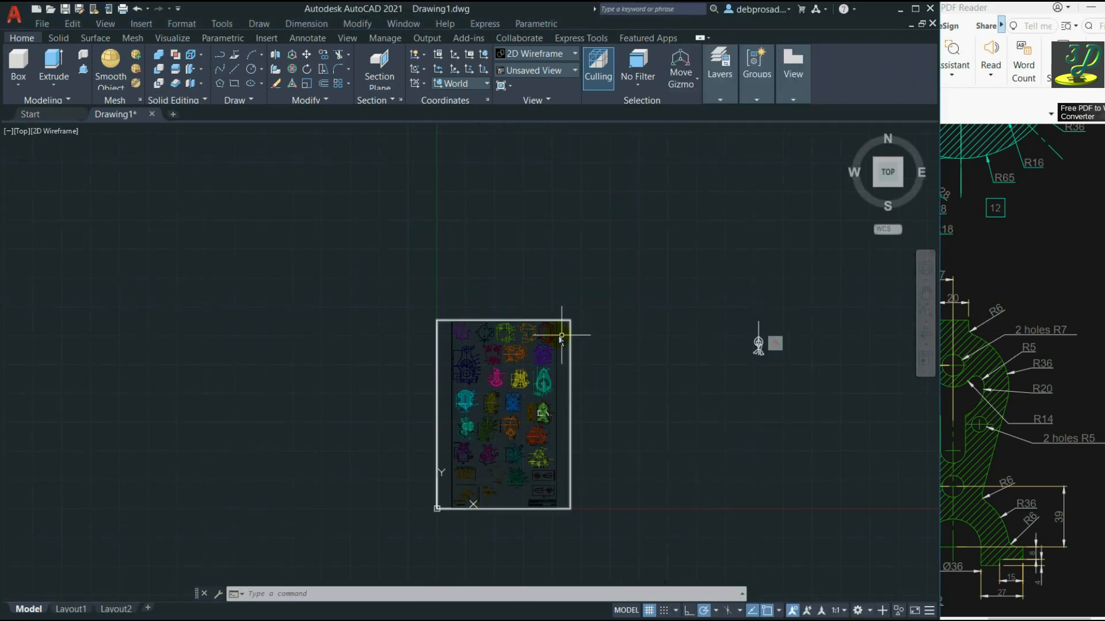
pyautogui.click(525, 322)
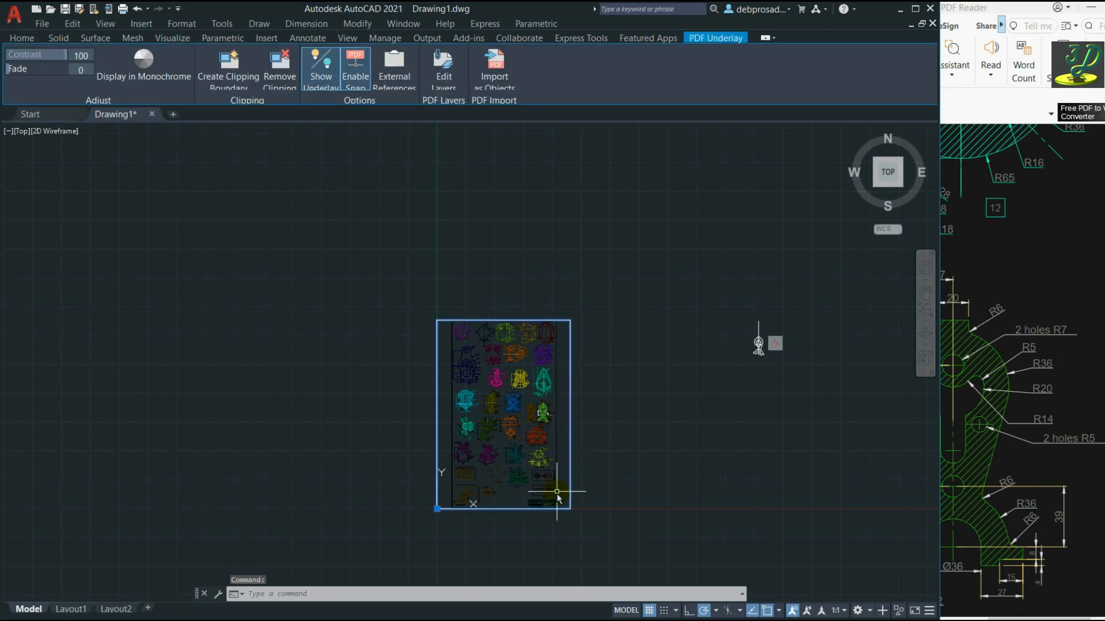
pyautogui.press('Delete')
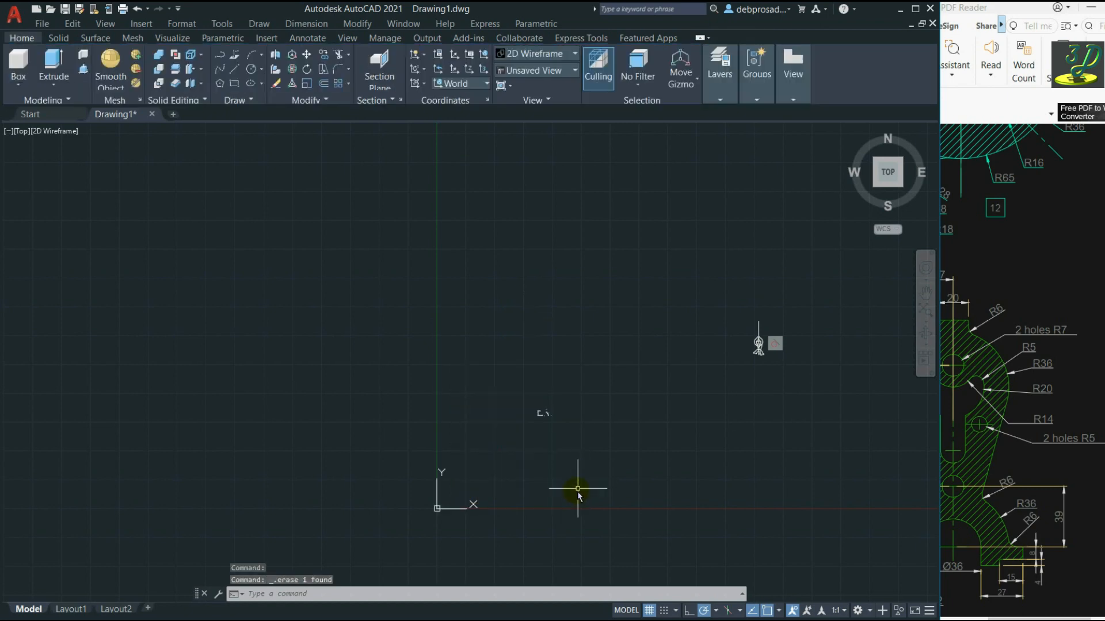
pyautogui.click(630, 458)
pyautogui.click(484, 355)
pyautogui.press('Delete')
# Delete the tangent constraint between the R36 circle and the inclined line.
pyautogui.scroll(6, 789, 345)
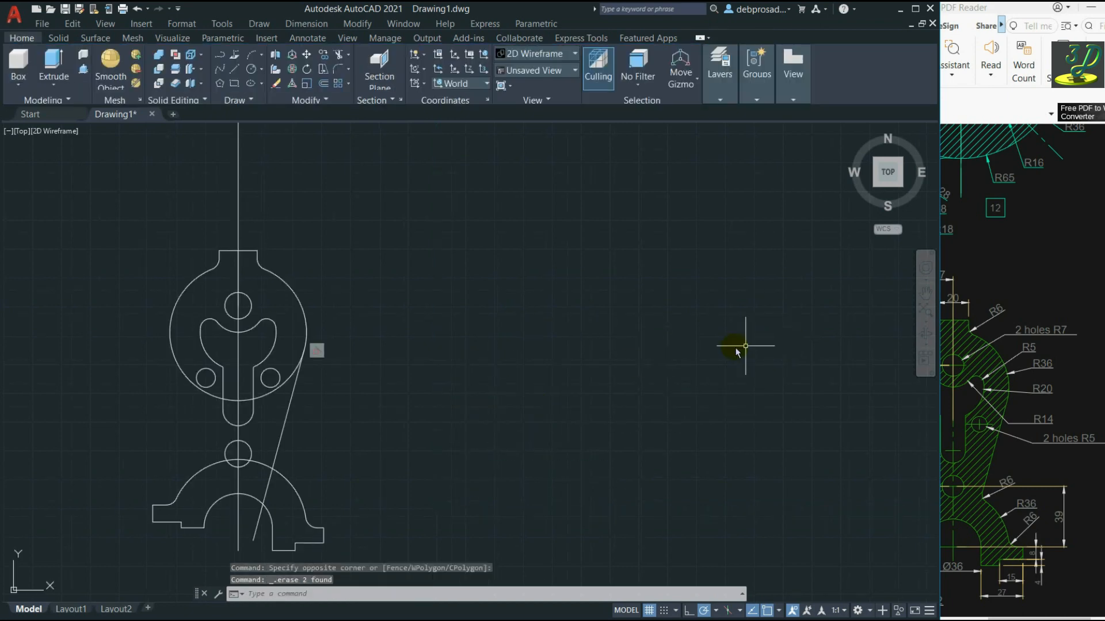
pyautogui.scroll(-2, 682, 364)
pyautogui.scroll(3, 487, 377)
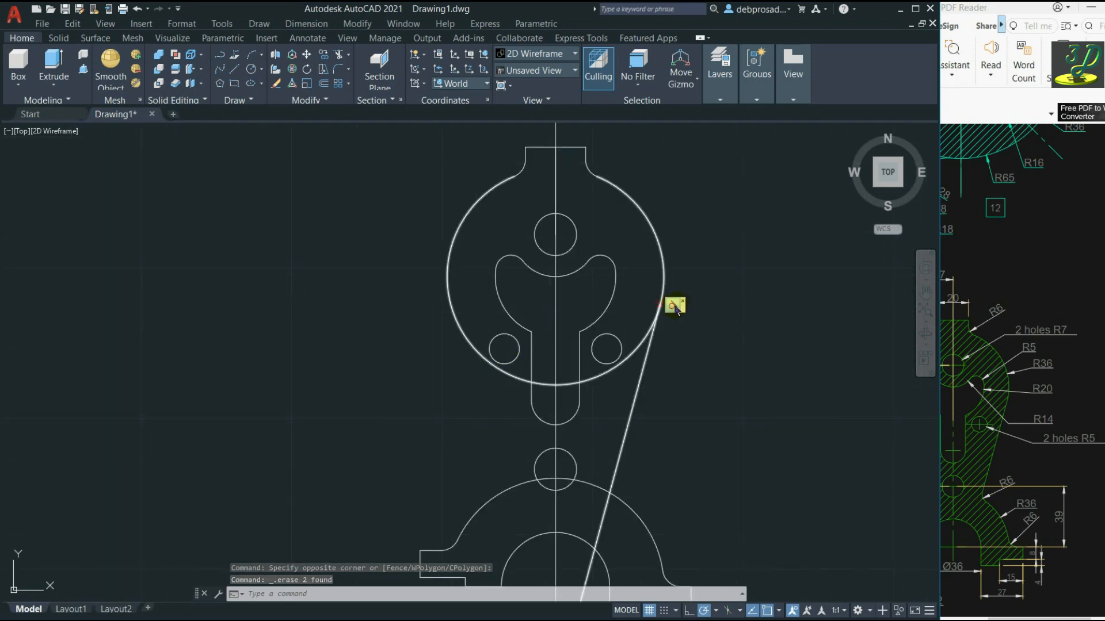
pyautogui.press('Delete')
# Fillet the right inclined line and the right side of the lower R36 arc with radius 6.
pyautogui.scroll(-4, 703, 259)
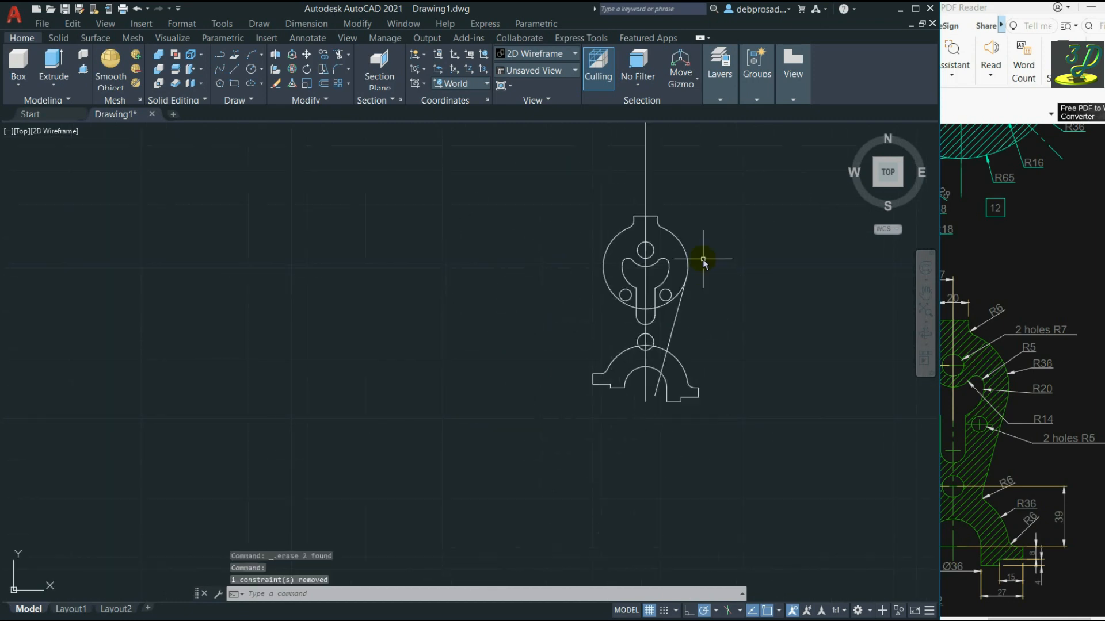
pyautogui.scroll(4, 691, 320)
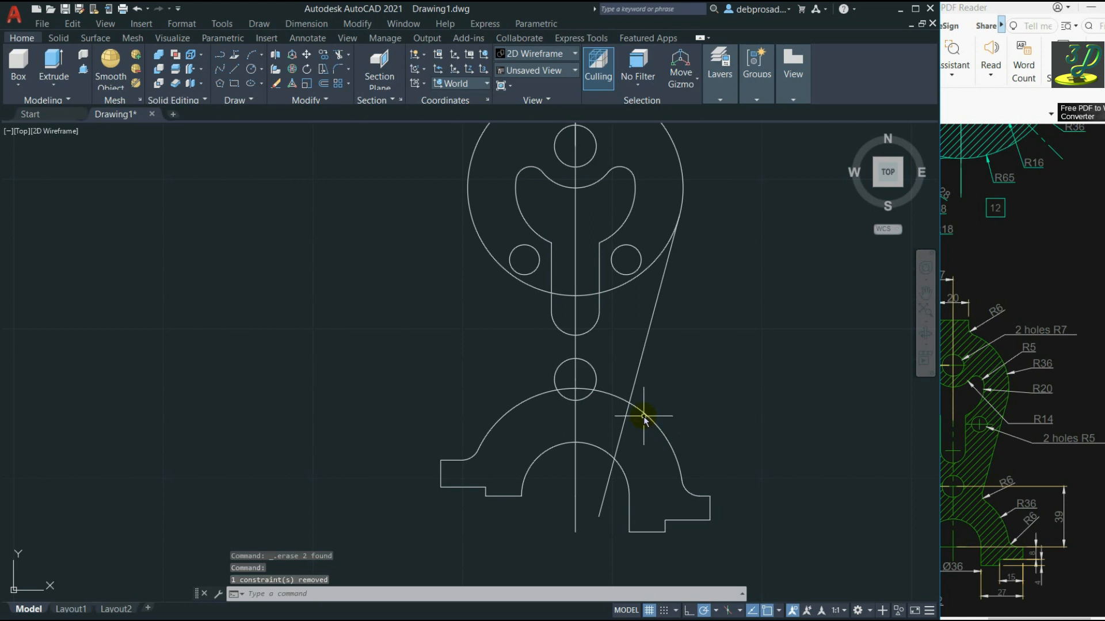
pyautogui.click(338, 69)
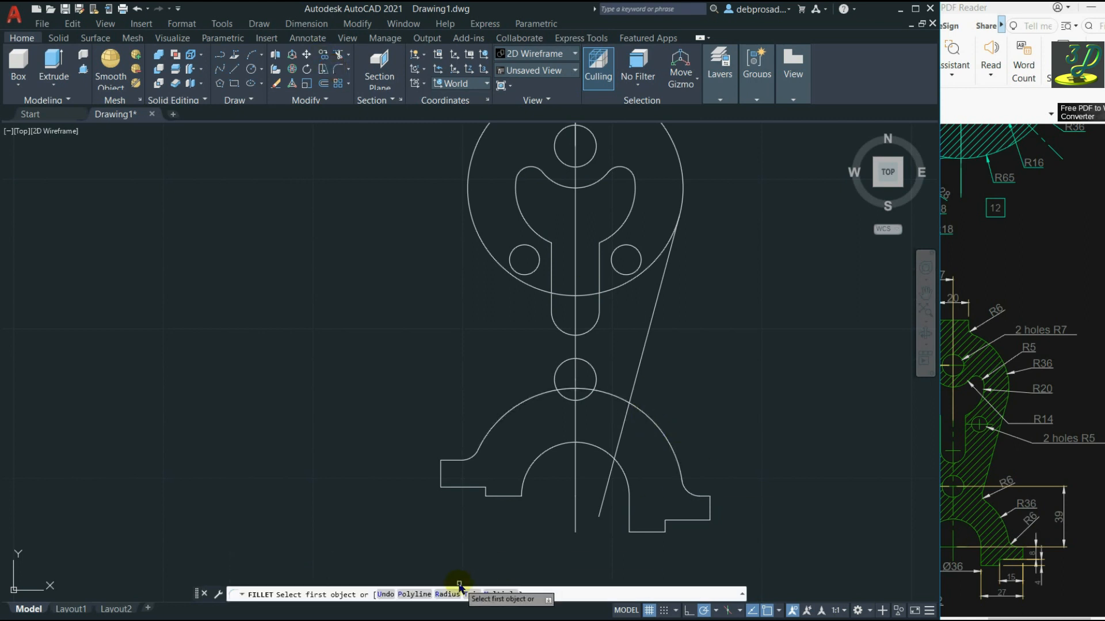
pyautogui.click(450, 594)
pyautogui.write('6')
pyautogui.press('Return')
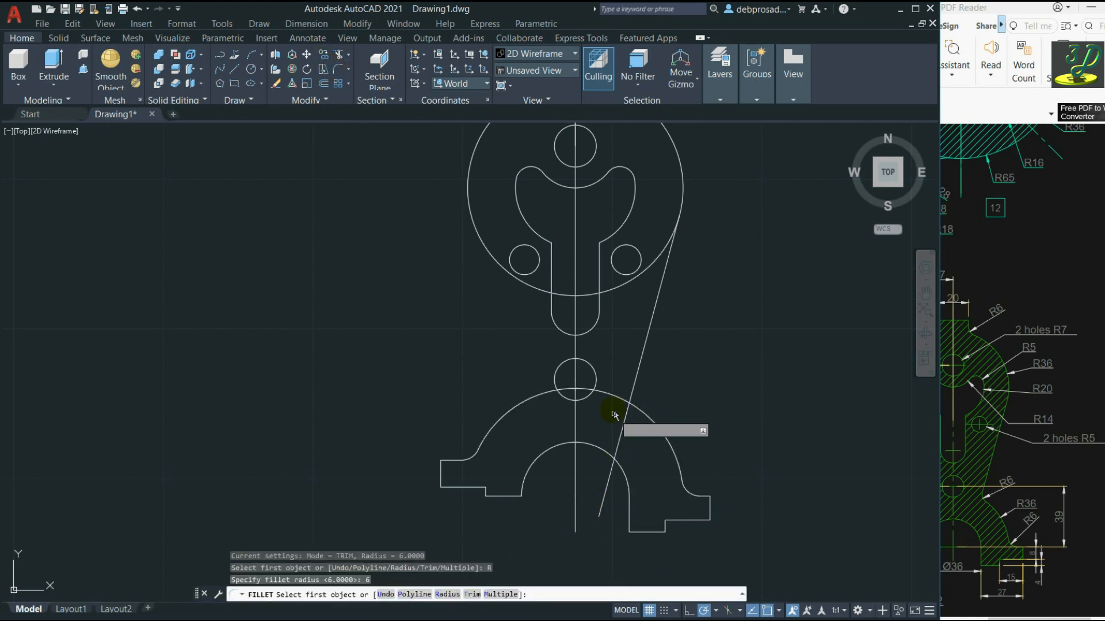
pyautogui.click(636, 377)
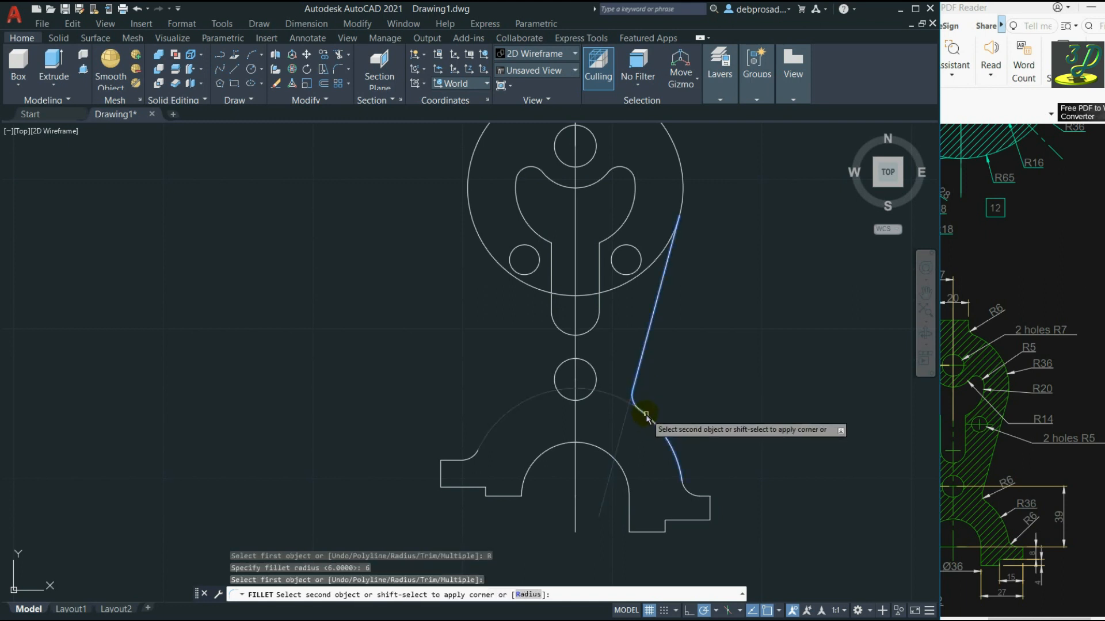
pyautogui.click(635, 411)
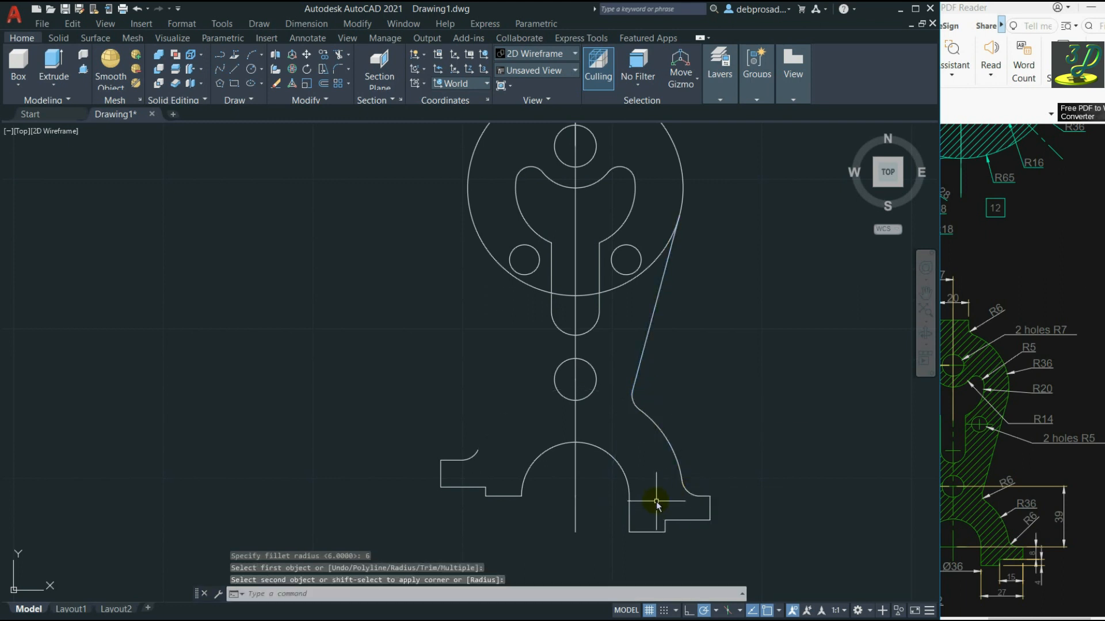
# Mirror the right inclined line, its R6 fillet and the lower R36 arc about the vertical centerline, keeping the originals.
pyautogui.click(647, 420)
pyautogui.click(631, 390)
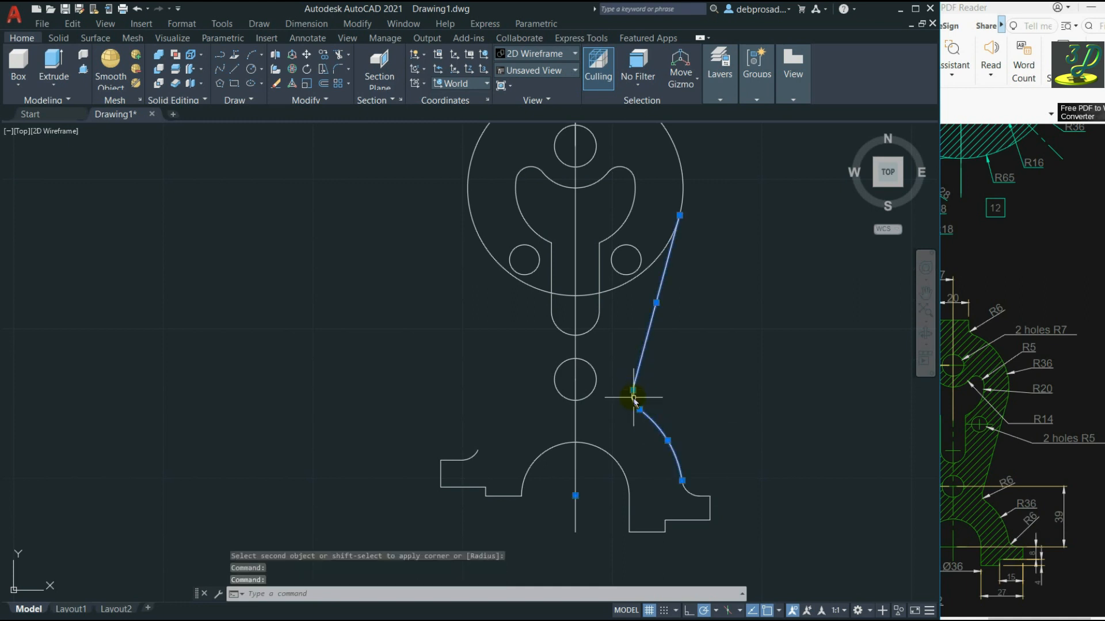
pyautogui.click(634, 401)
pyautogui.click(321, 101)
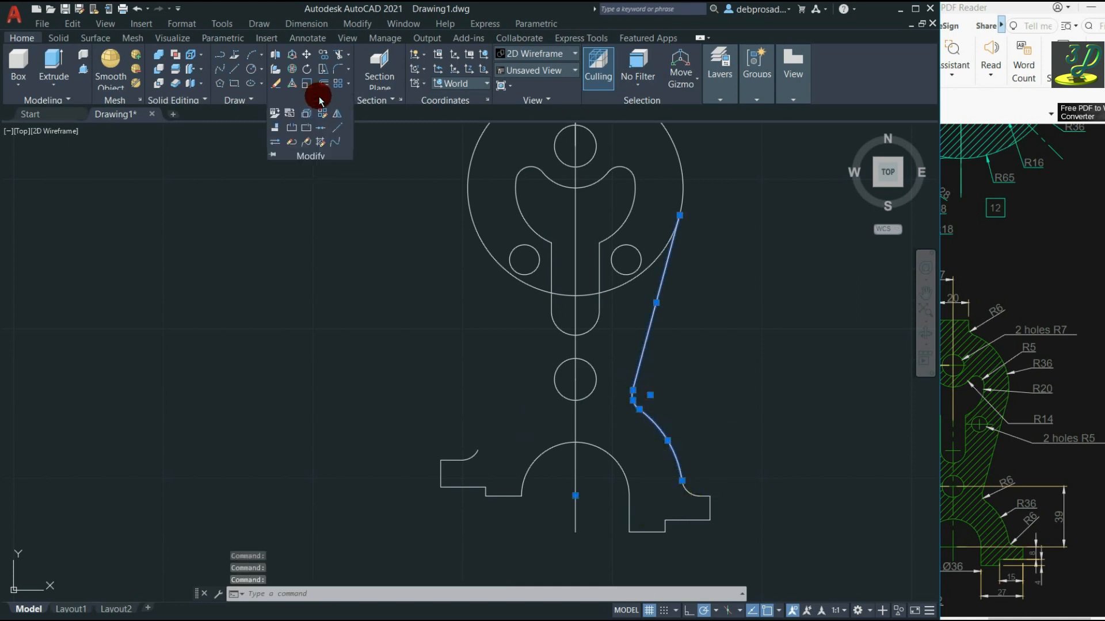
pyautogui.click(336, 113)
pyautogui.click(575, 380)
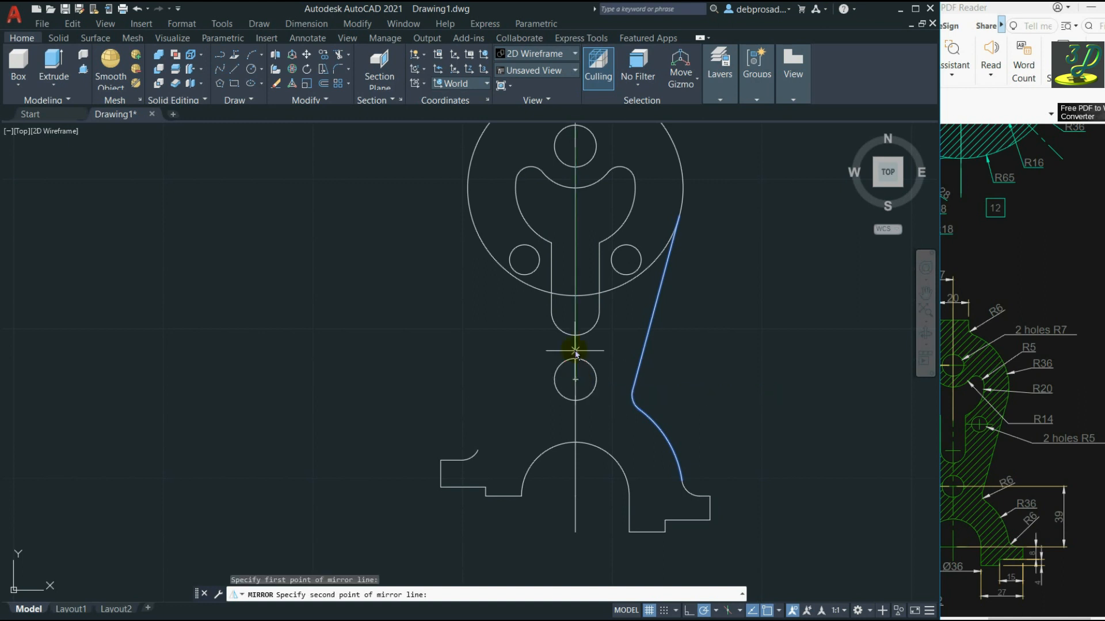
pyautogui.click(575, 362)
pyautogui.press('Return')
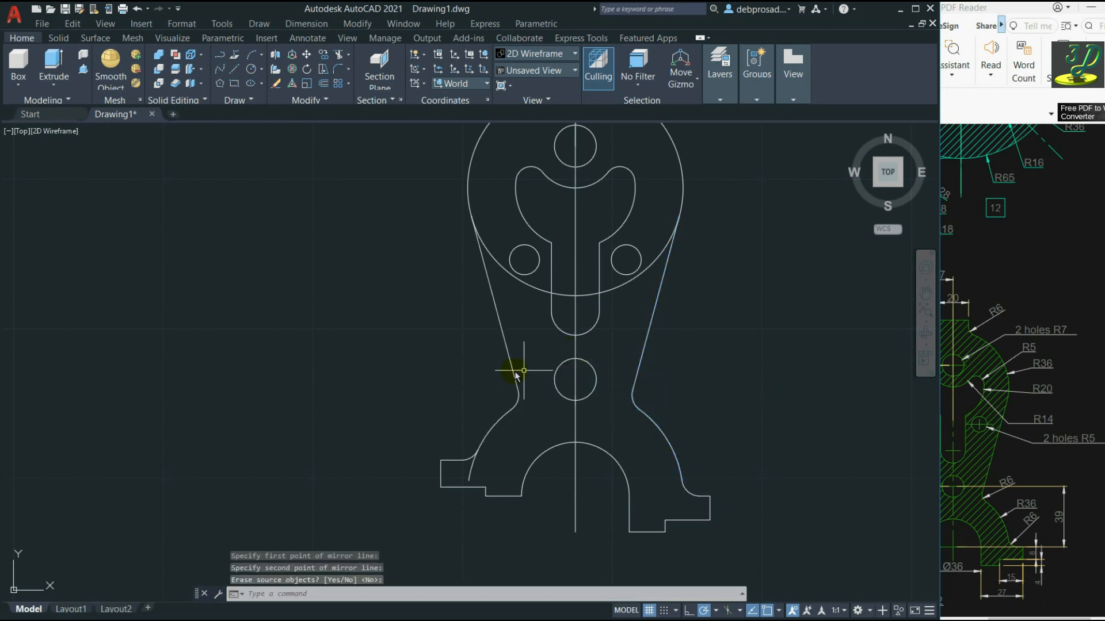
# Trim the mirrored R36 arc's excess end below the left foot fillet, using the fillet as cutting edge.
pyautogui.scroll(4, 473, 458)
pyautogui.click(471, 451)
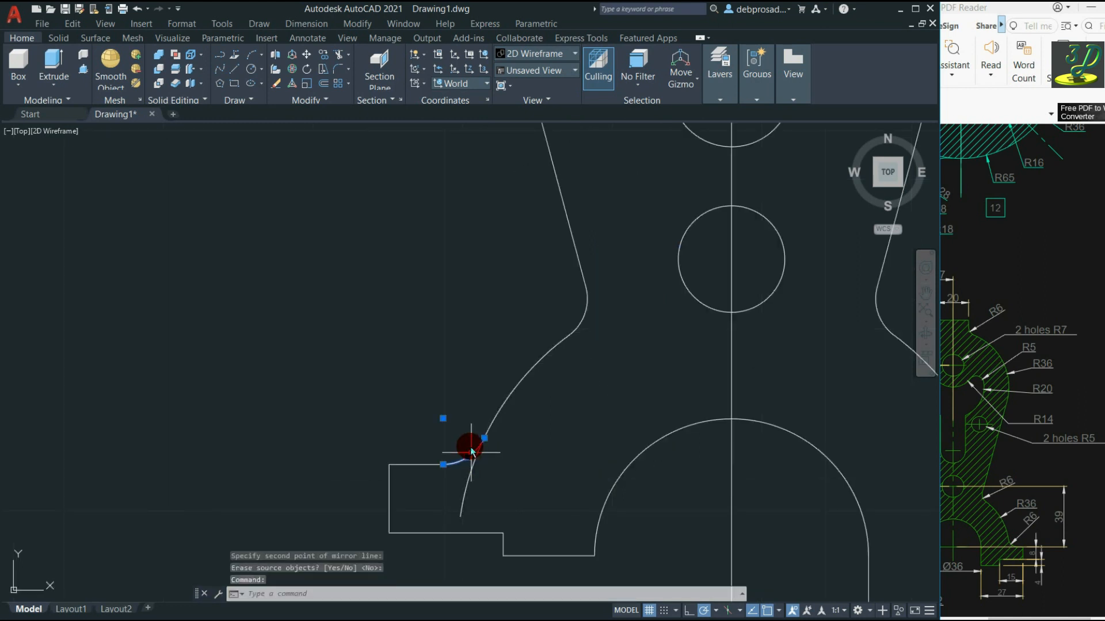
pyautogui.click(341, 55)
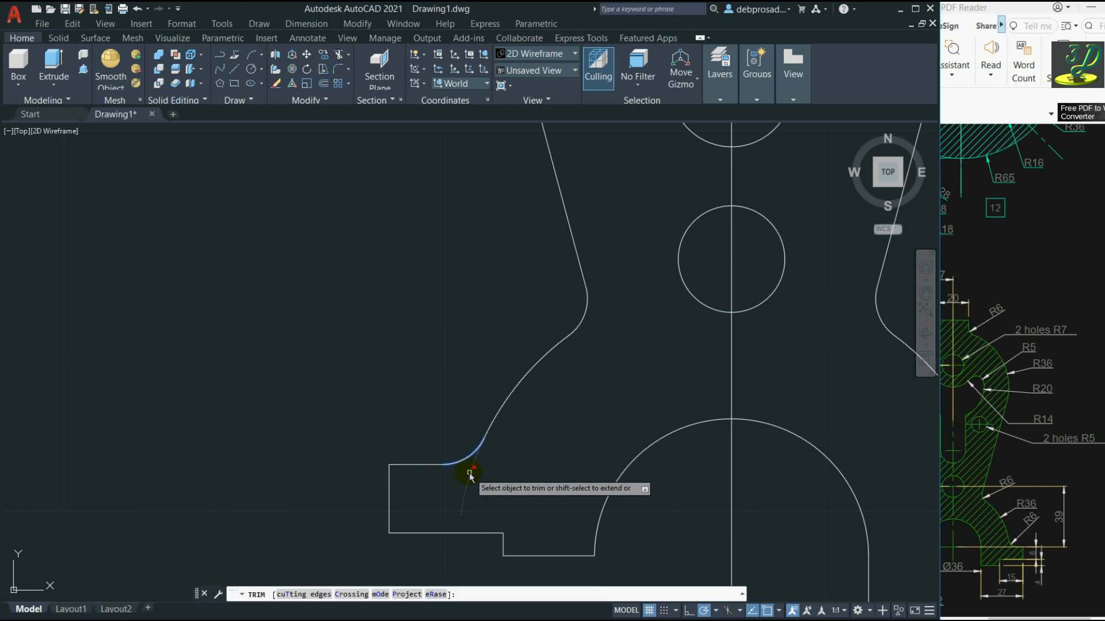
pyautogui.scroll(-2, 472, 489)
pyautogui.scroll(-2, 471, 489)
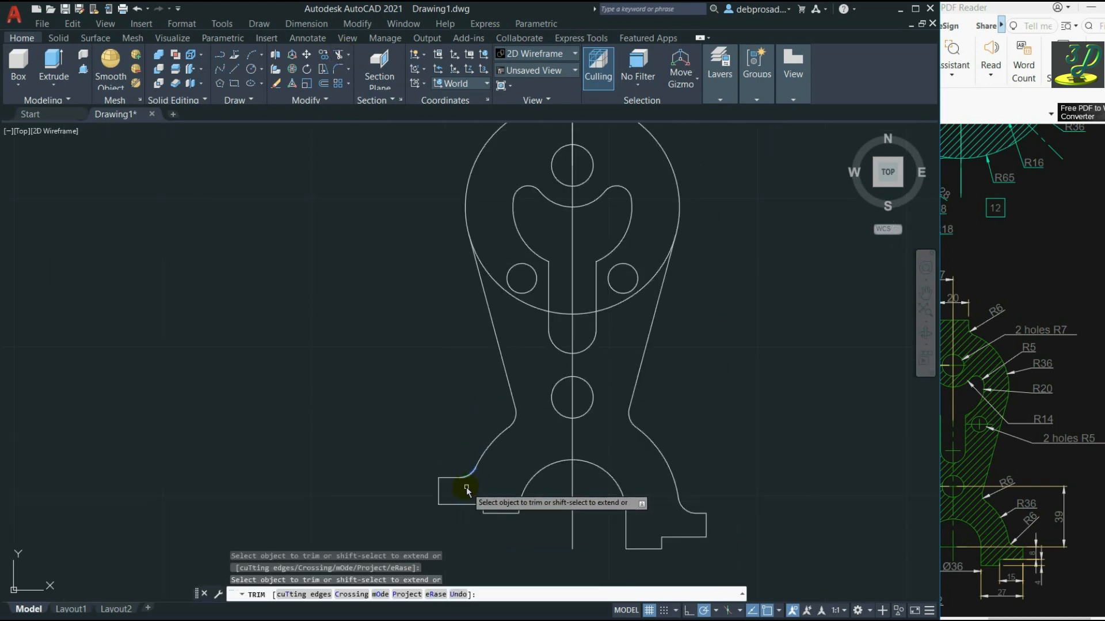
pyautogui.press('Escape')
pyautogui.press('Escape')
pyautogui.press('Escape')
# Trim away the lower part of the upper R36 circle between the two inclined side lines.
pyautogui.click(703, 321)
pyautogui.click(639, 325)
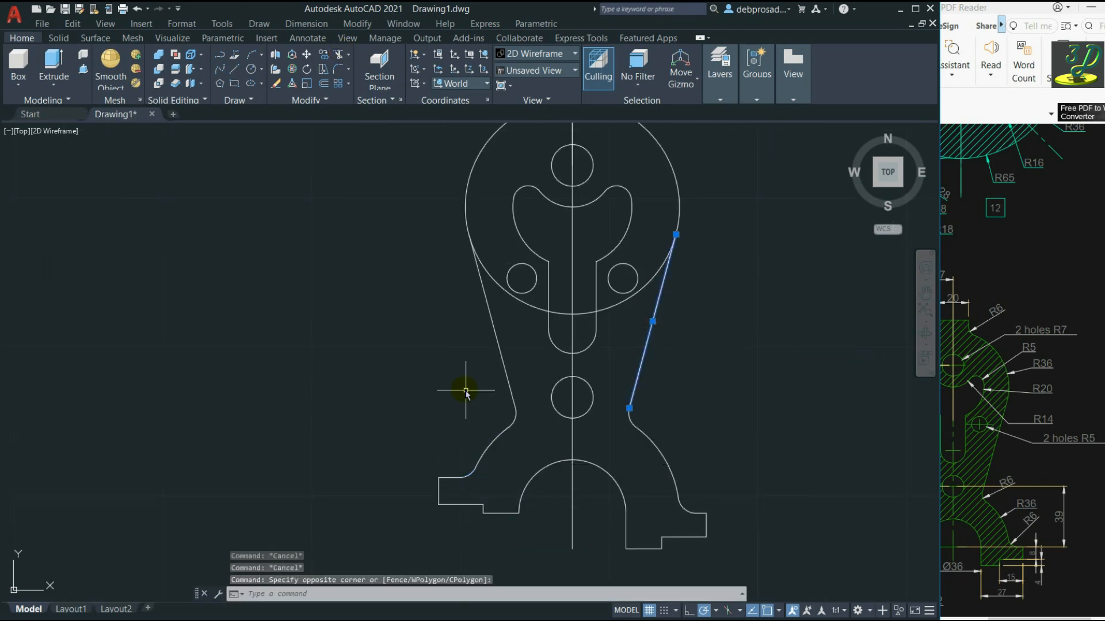
pyautogui.click(506, 354)
pyautogui.click(482, 348)
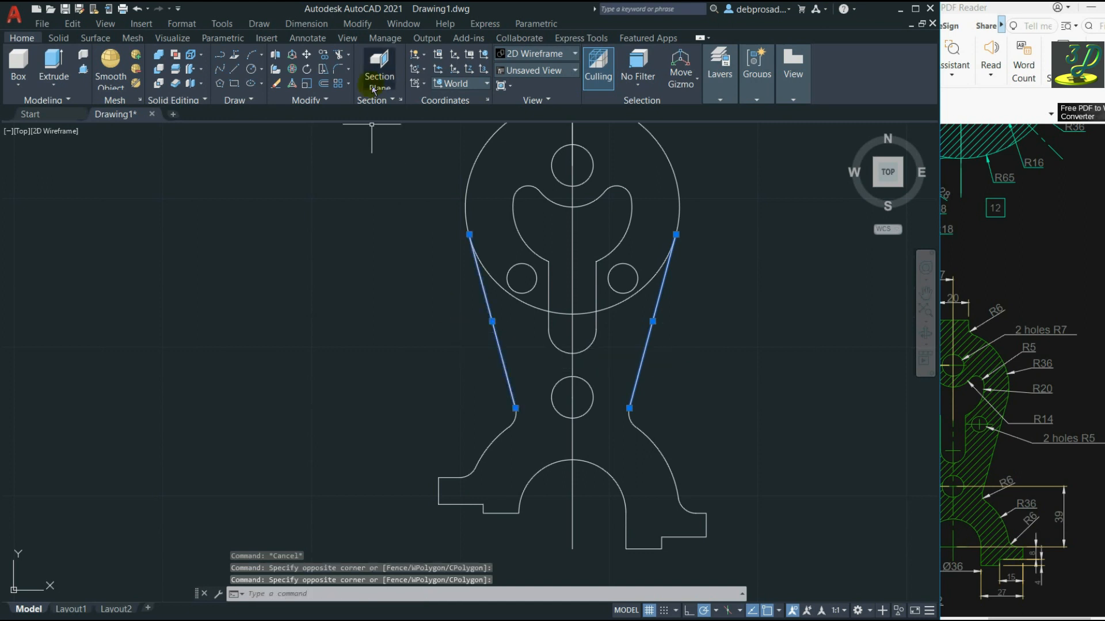
pyautogui.click(338, 55)
pyautogui.click(618, 305)
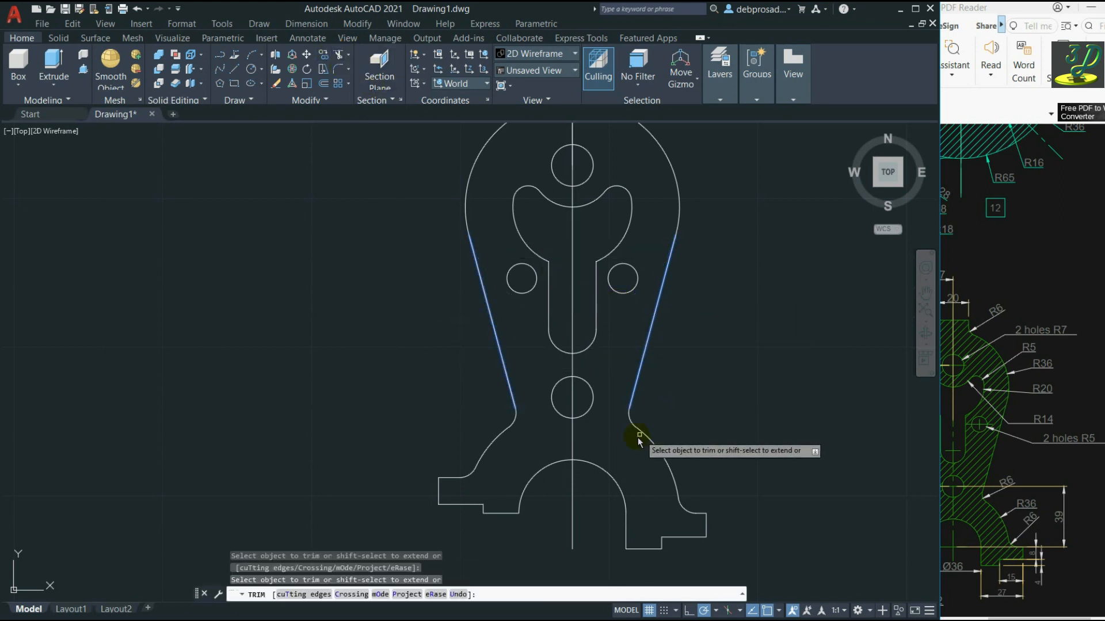
pyautogui.scroll(-2, 638, 437)
pyautogui.scroll(1, 635, 463)
pyautogui.scroll(1, 474, 504)
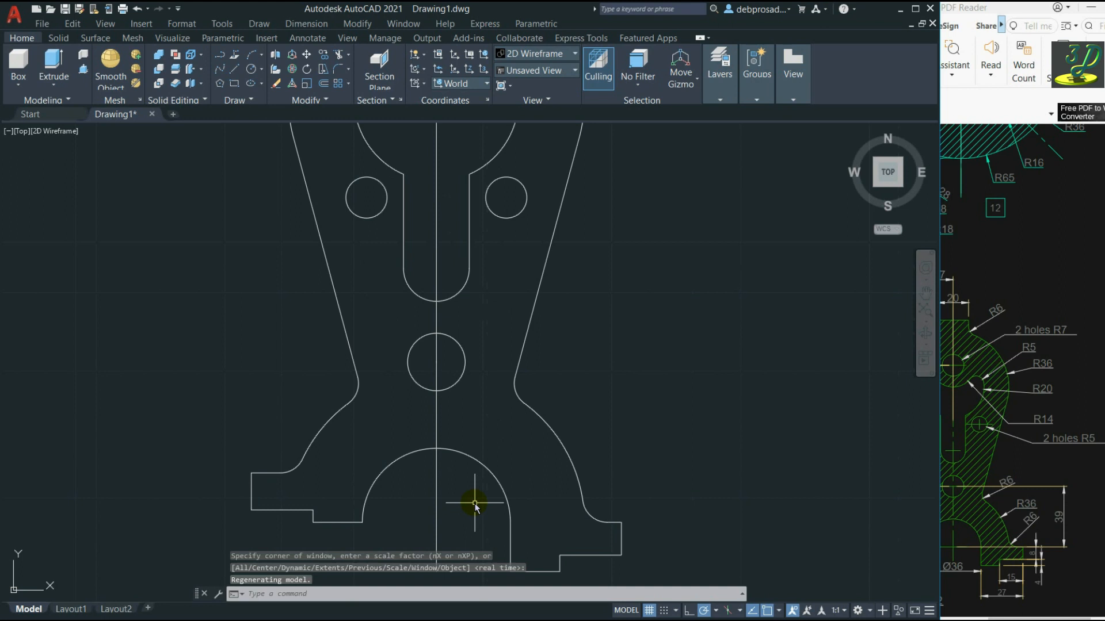
pyautogui.scroll(-1, 474, 504)
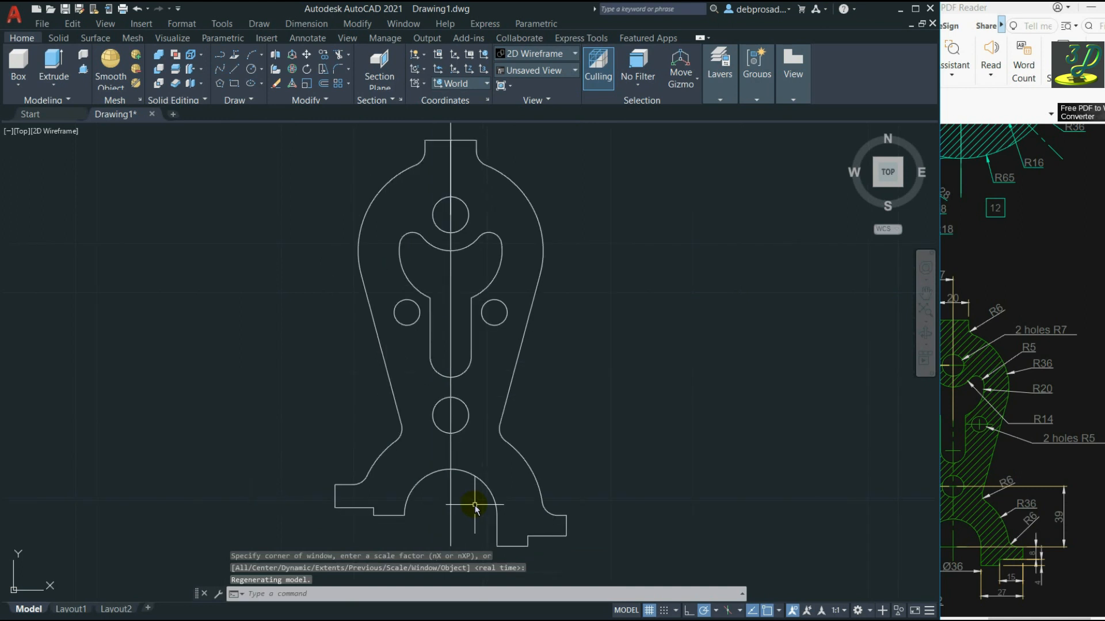
pyautogui.press('Escape')
pyautogui.press('Escape')
pyautogui.press('Escape')
# Join the segments of the whole bracket drawing into polylines.
pyautogui.click(622, 548)
pyautogui.click(299, 138)
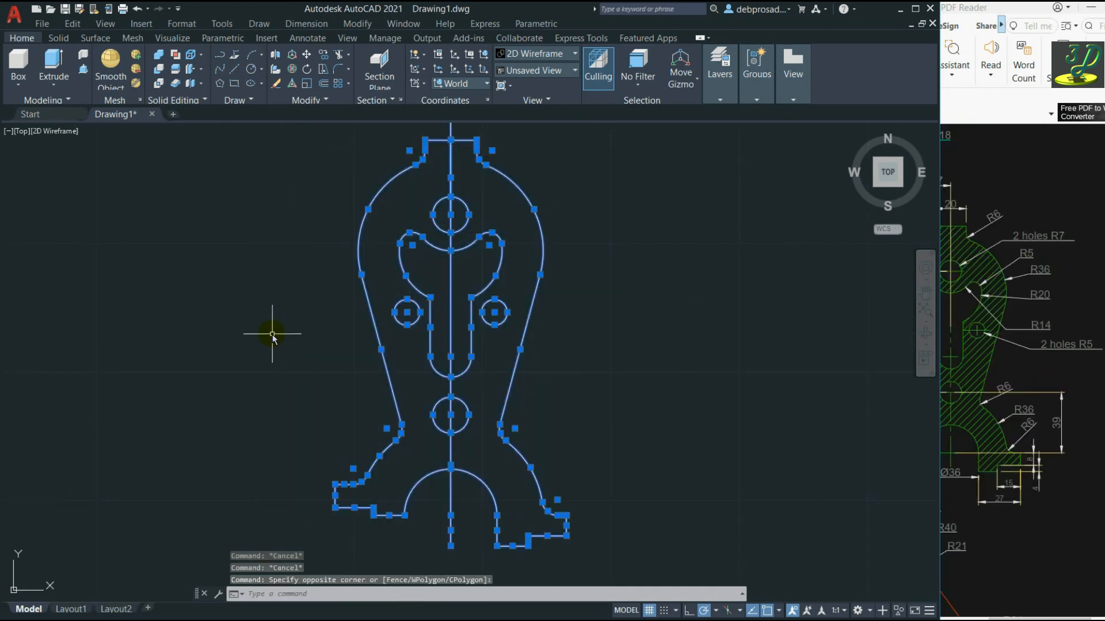
pyautogui.write('j')
pyautogui.press('Return')
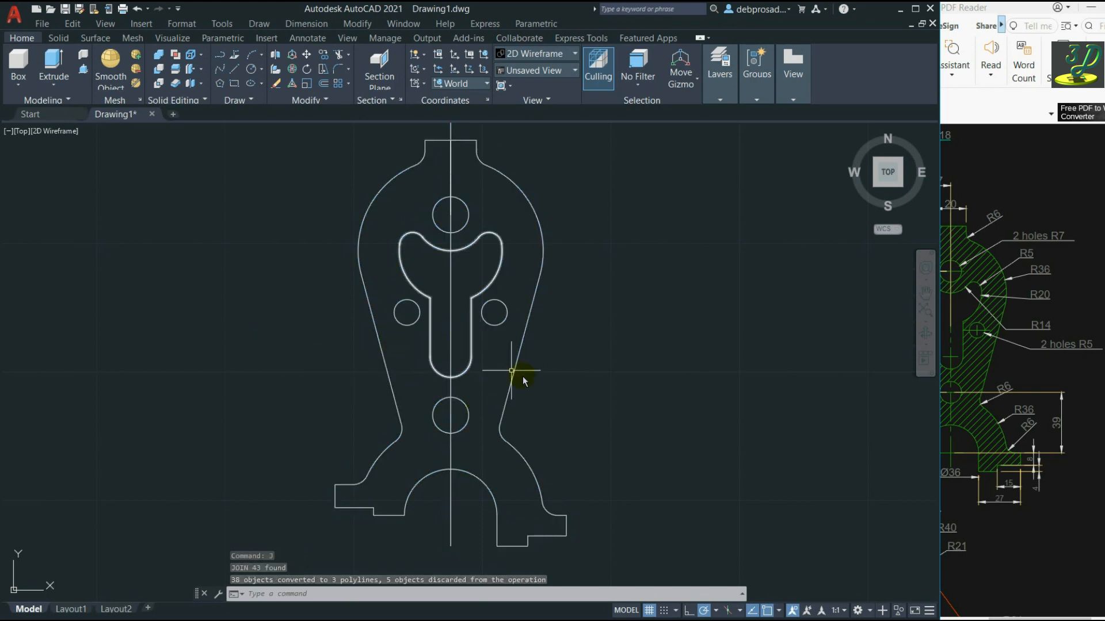
pyautogui.moveTo(518, 361)
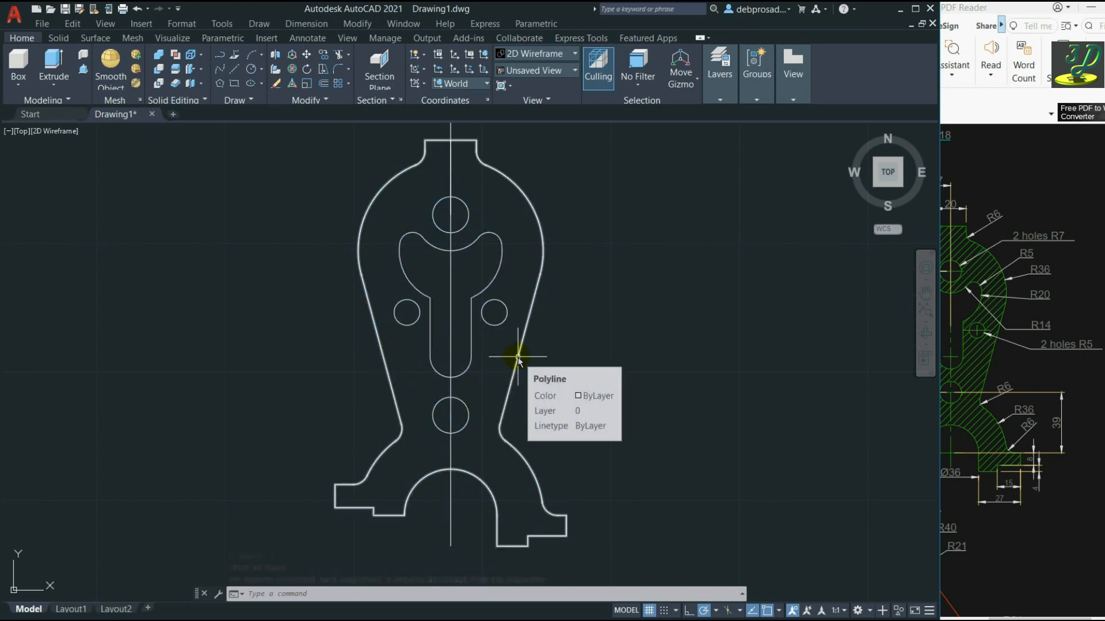
pyautogui.press('Escape')
pyautogui.press('Escape')
pyautogui.press('Escape')
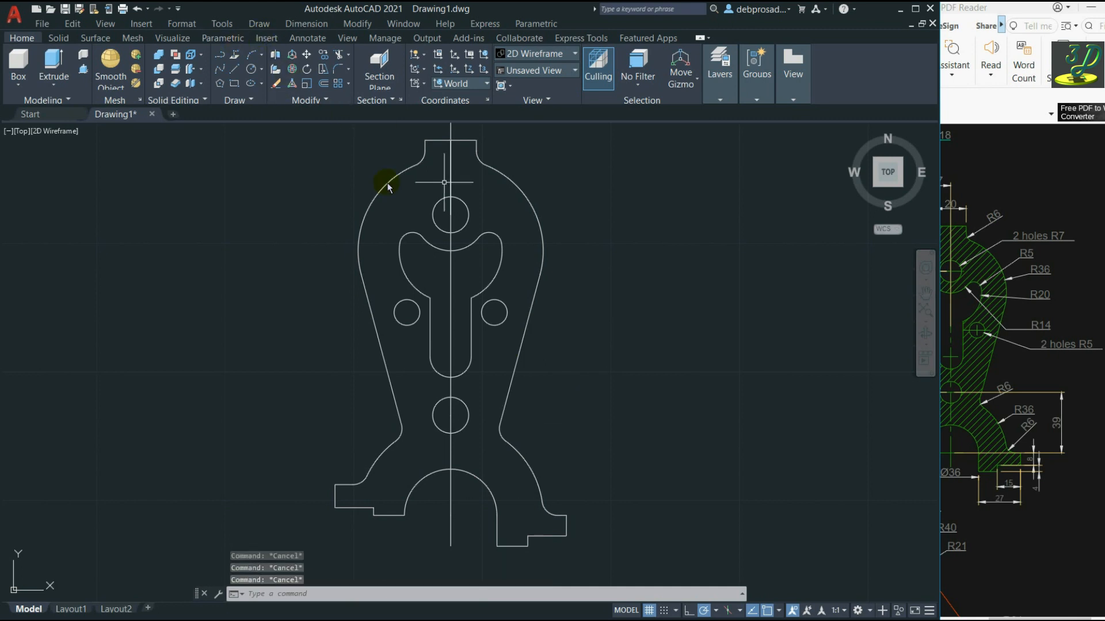
# Hatch both halves of the bracket with the ANSI31 pattern, leaving the holes and the central slot unfilled.
pyautogui.click(234, 101)
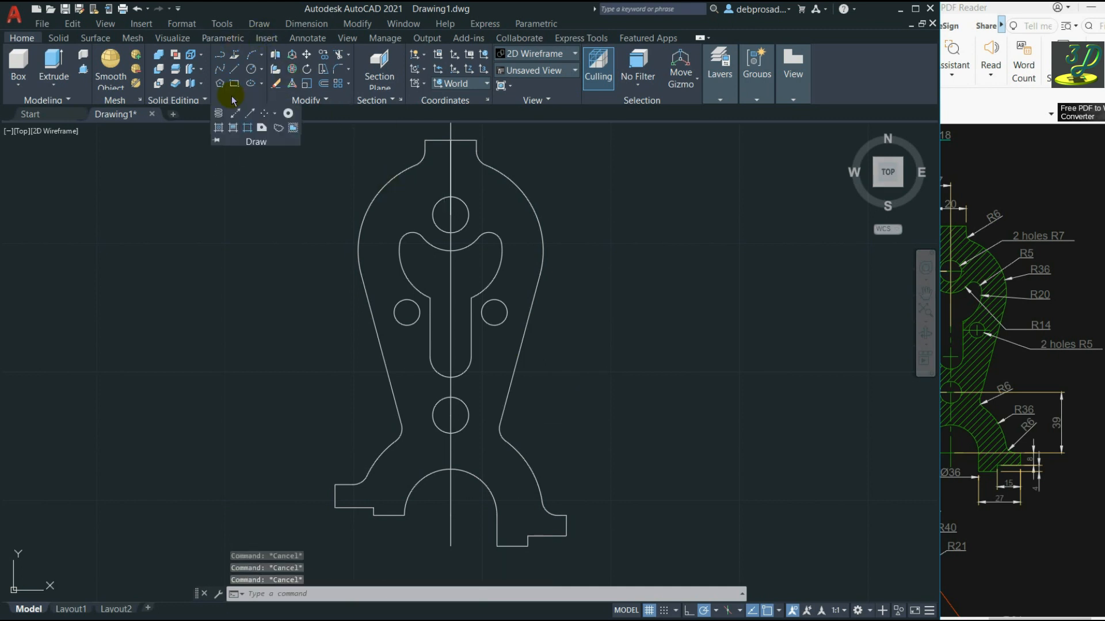
pyautogui.click(220, 129)
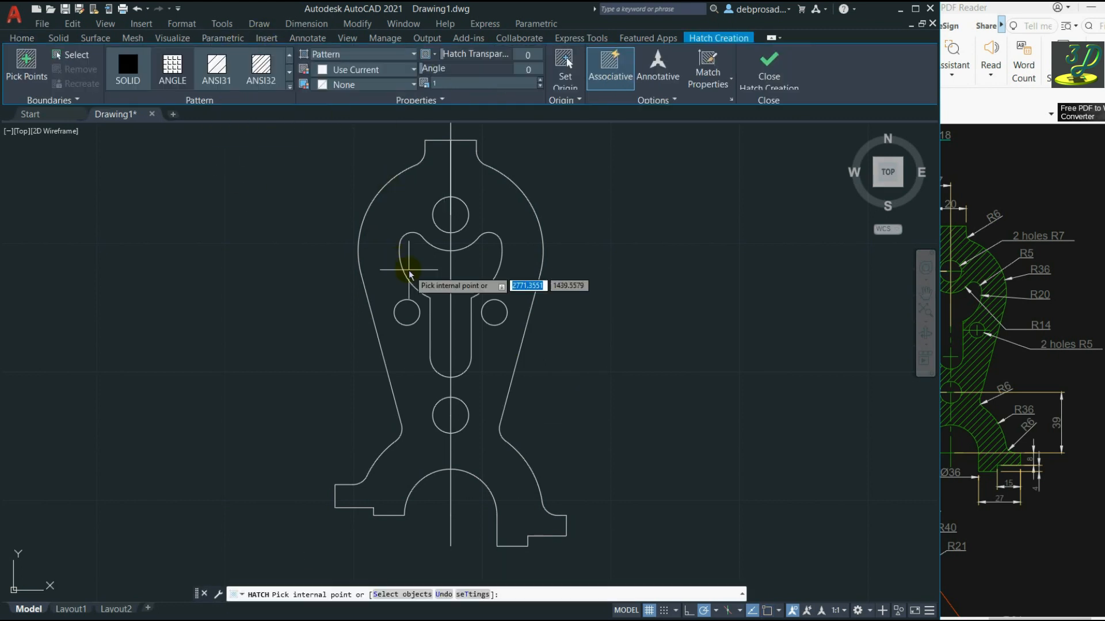
pyautogui.click(226, 84)
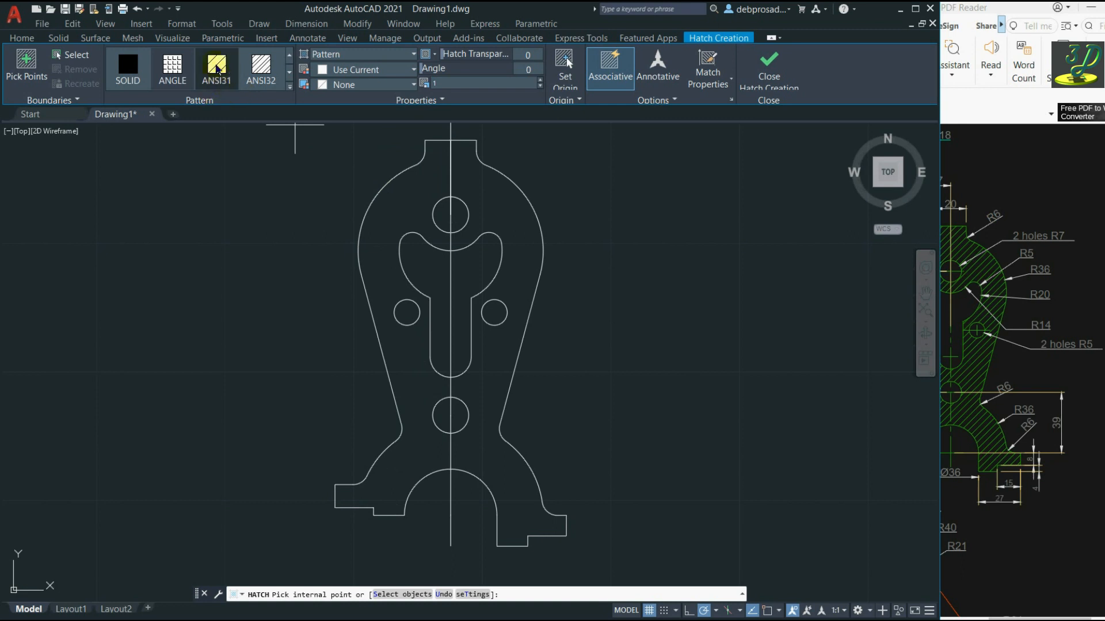
pyautogui.click(488, 368)
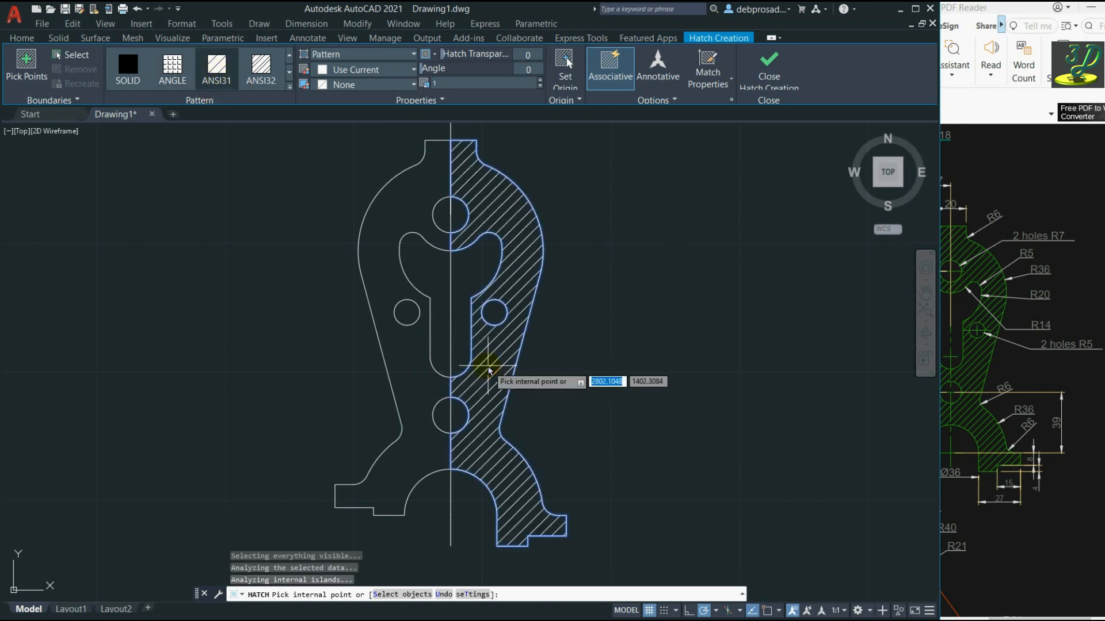
pyautogui.click(395, 346)
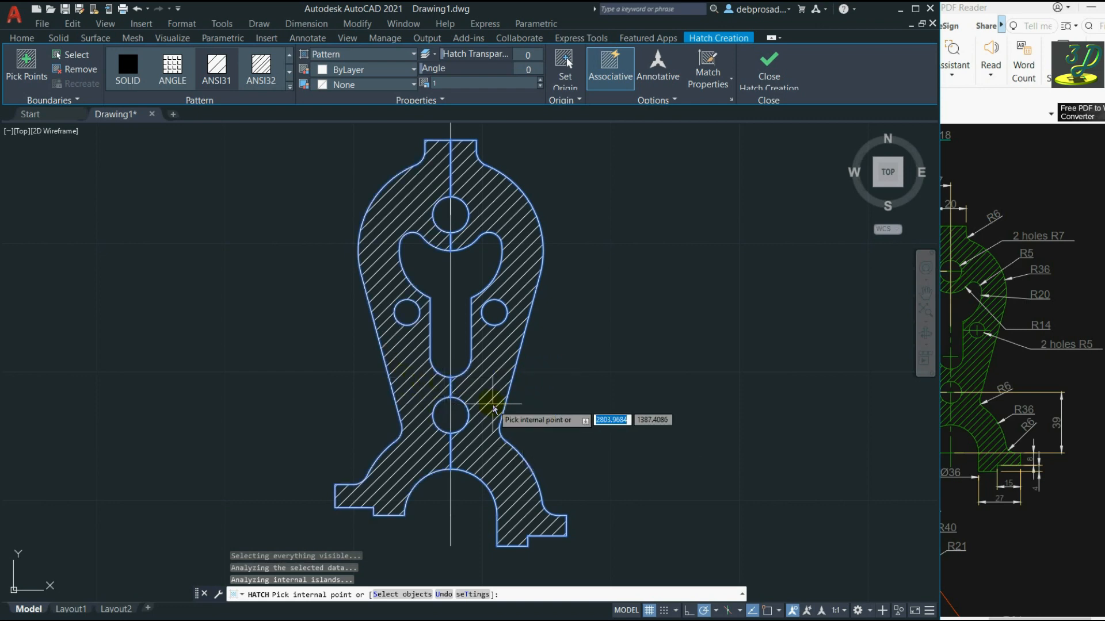
pyautogui.click(568, 413)
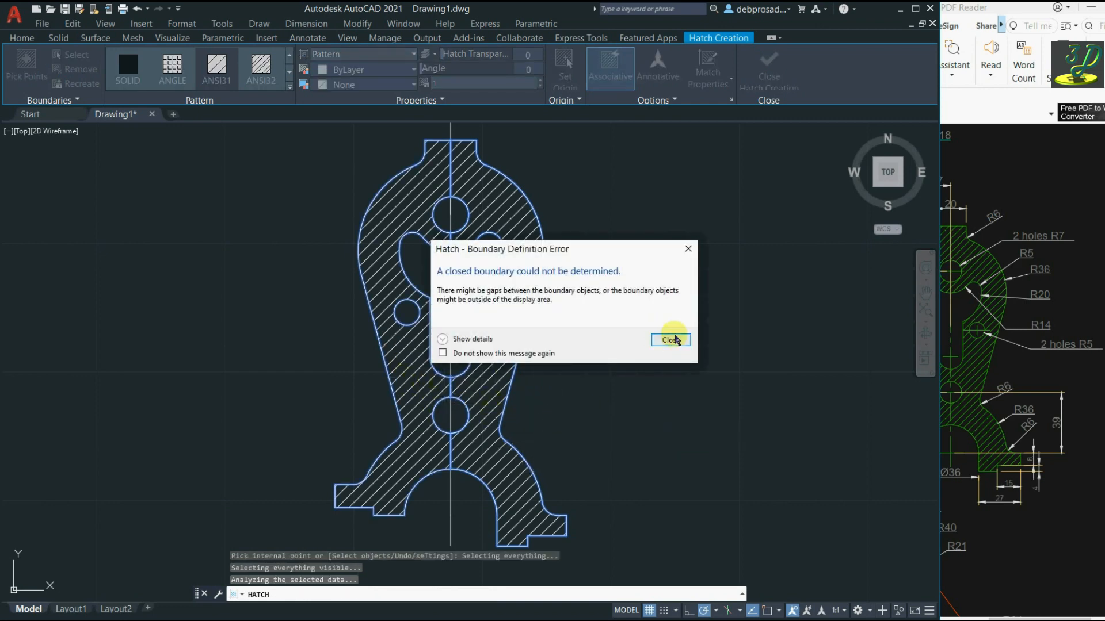
pyautogui.click(671, 339)
pyautogui.click(768, 66)
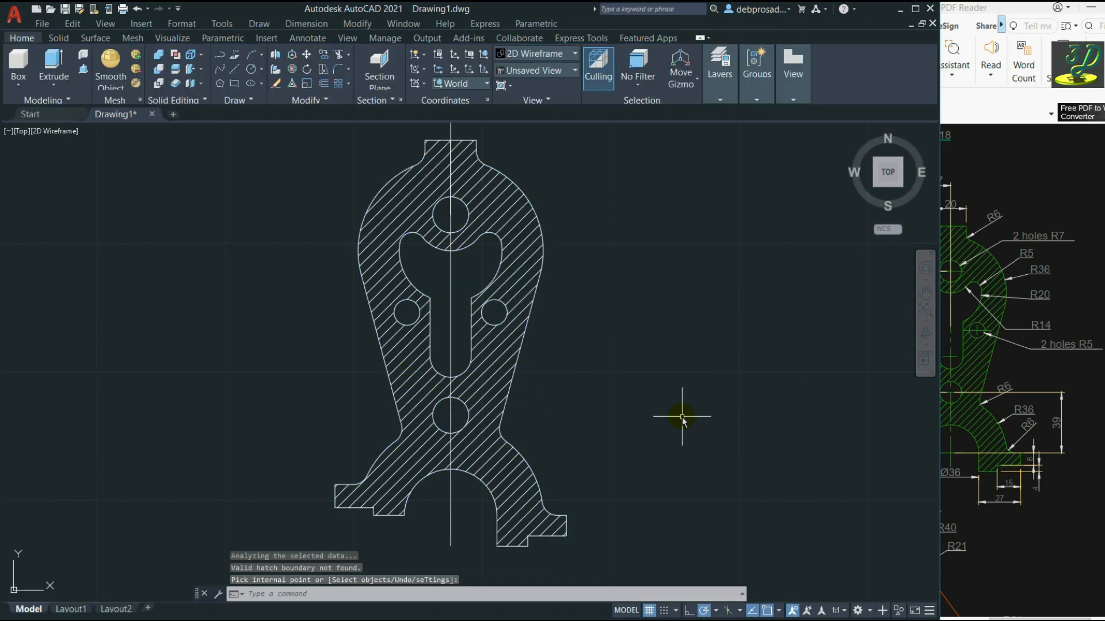
# Shorten the vertical centerline's upper end so that it extends only slightly above the bracket's top.
pyautogui.scroll(-2, 717, 440)
pyautogui.click(555, 175)
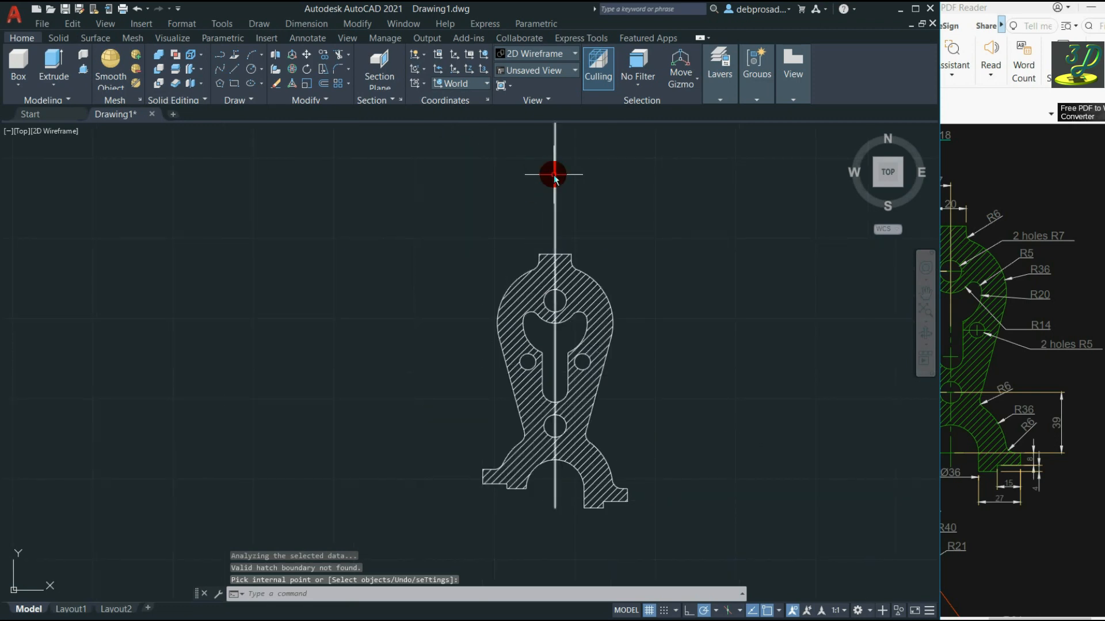
pyautogui.scroll(-2, 590, 408)
pyautogui.click(568, 175)
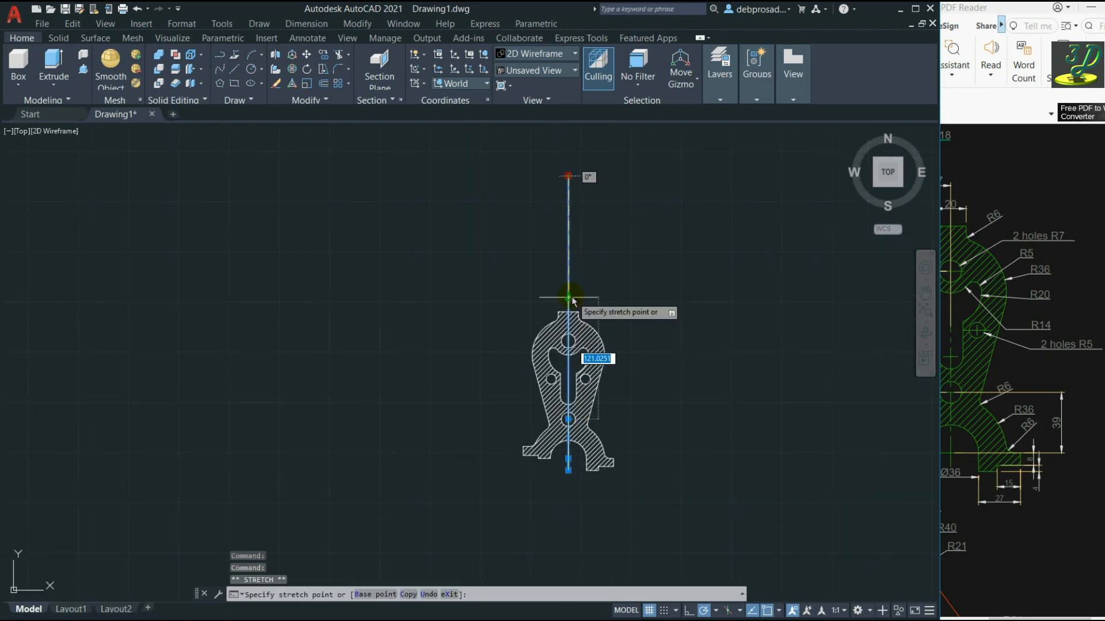
pyautogui.click(568, 298)
pyautogui.press('Escape')
# Mirror the whole hatched bracket and its centerline about a vertical line on its left side, keeping the original.
pyautogui.scroll(4, 571, 412)
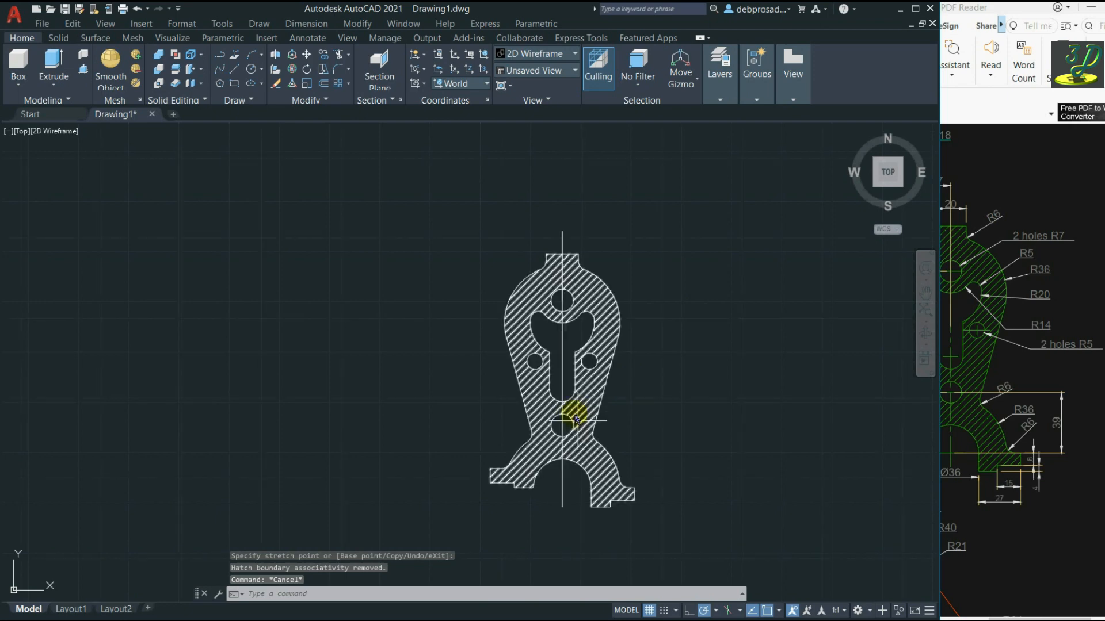
pyautogui.scroll(-1, 518, 356)
pyautogui.scroll(-1, 506, 356)
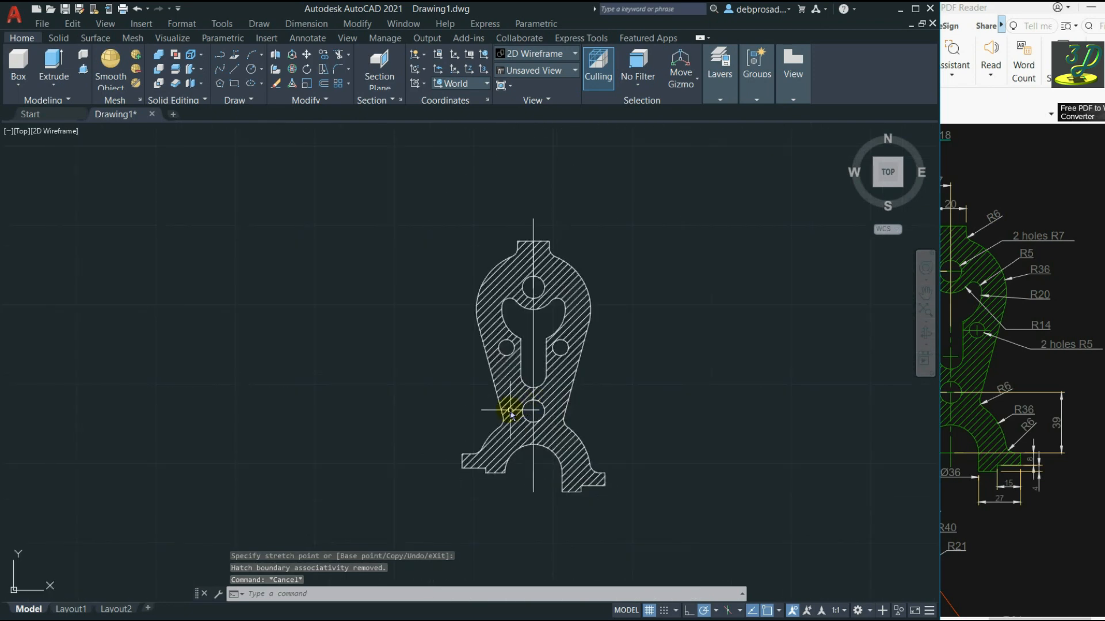
pyautogui.scroll(1, 505, 356)
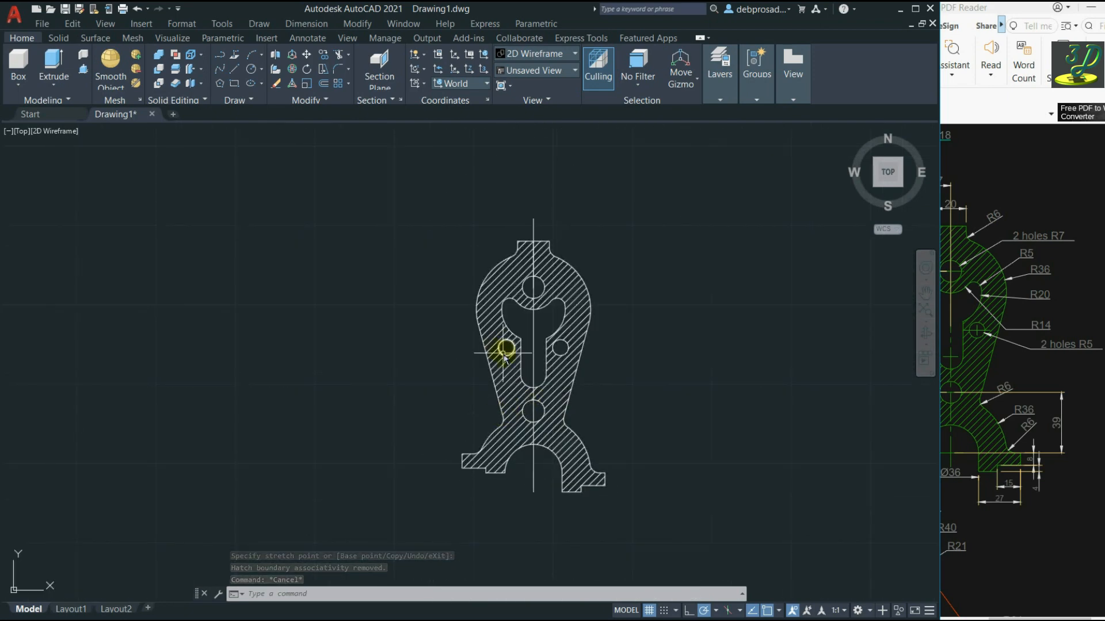
pyautogui.click(705, 493)
pyautogui.click(492, 288)
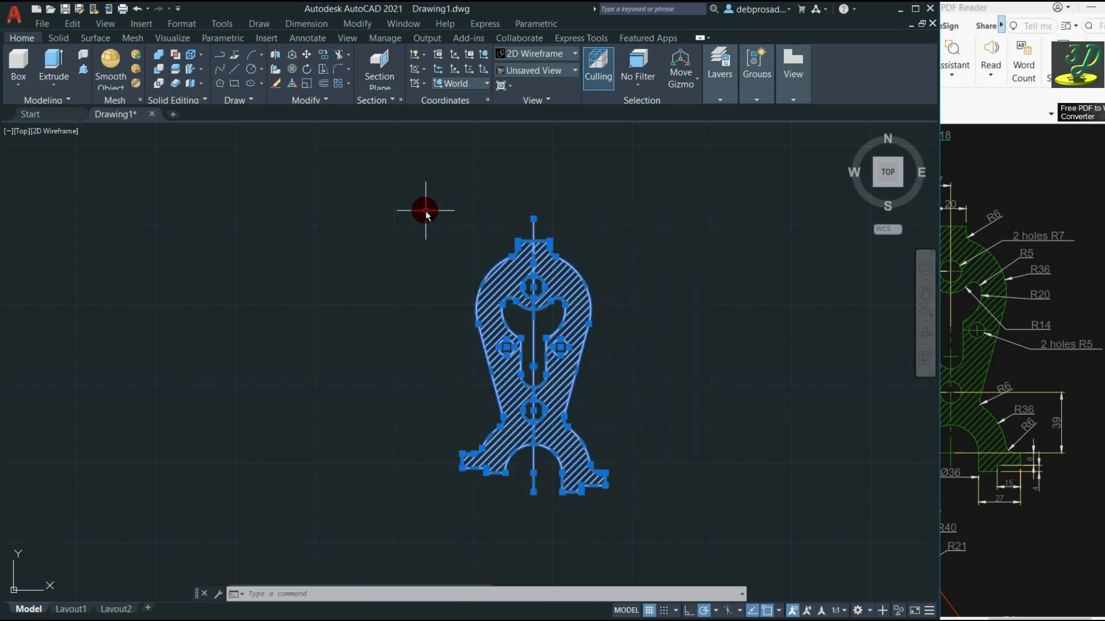
pyautogui.click(321, 101)
pyautogui.click(344, 113)
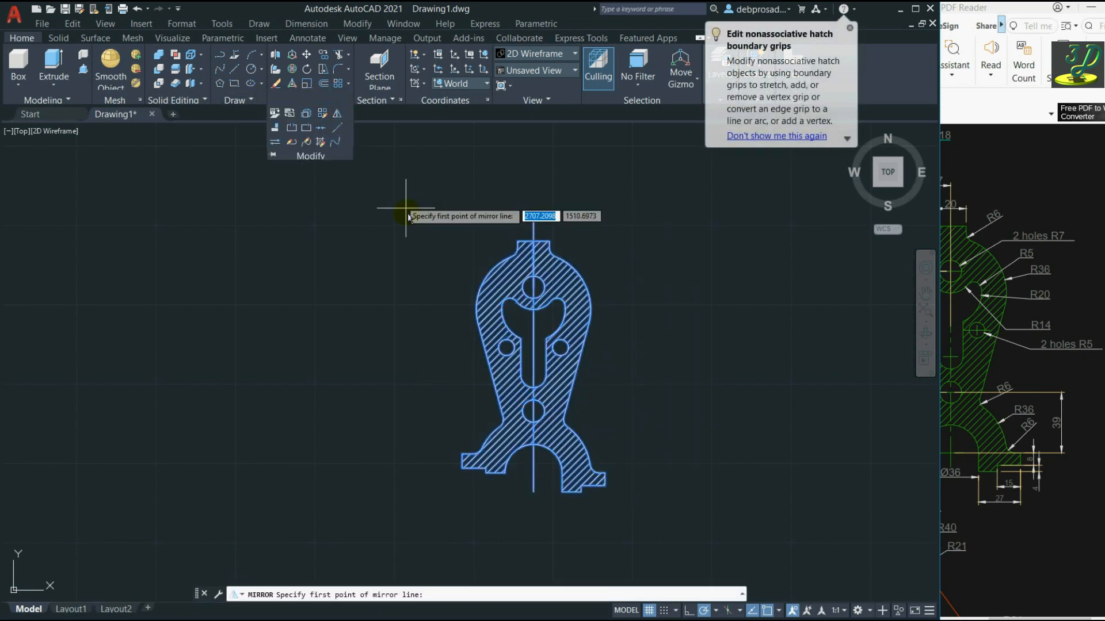
pyautogui.click(424, 490)
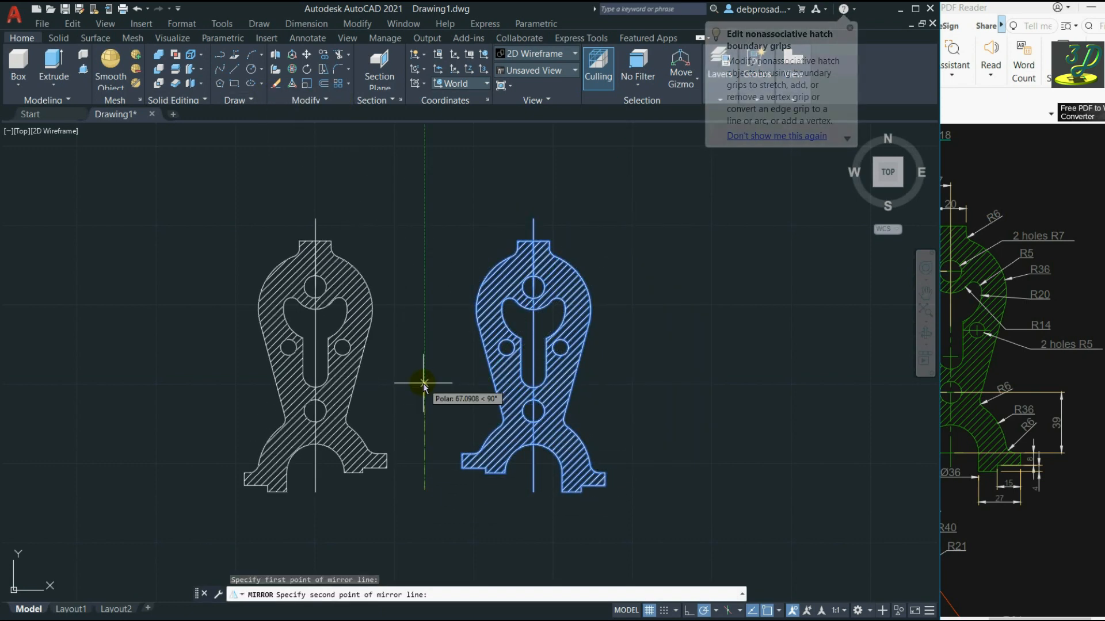
pyautogui.click(423, 382)
pyautogui.click(453, 427)
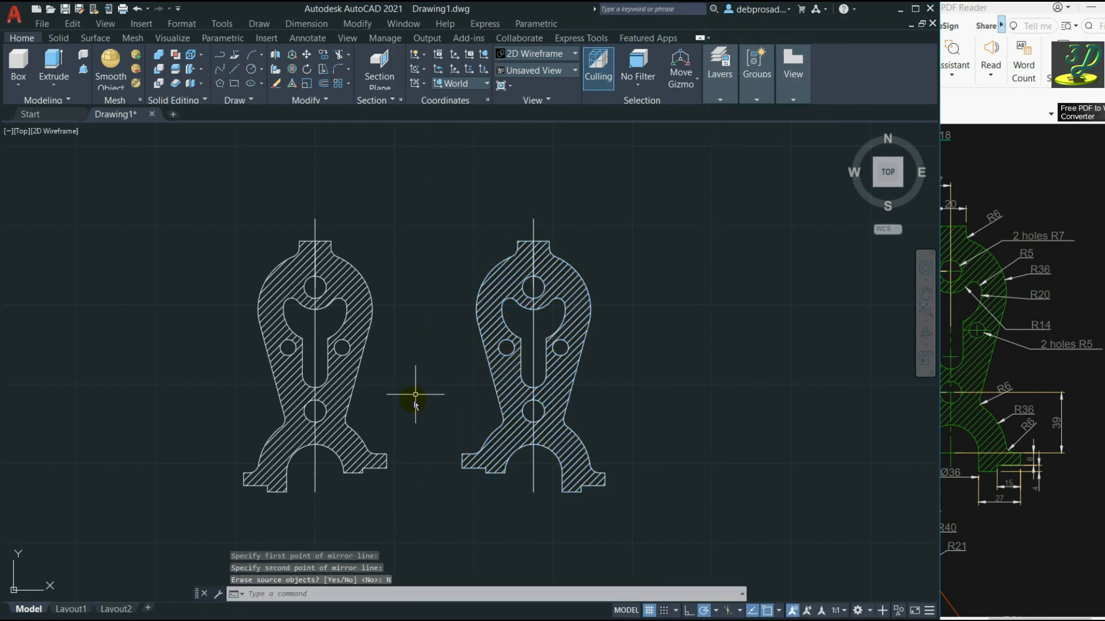
pyautogui.press('Escape')
pyautogui.press('Escape')
pyautogui.click(713, 395)
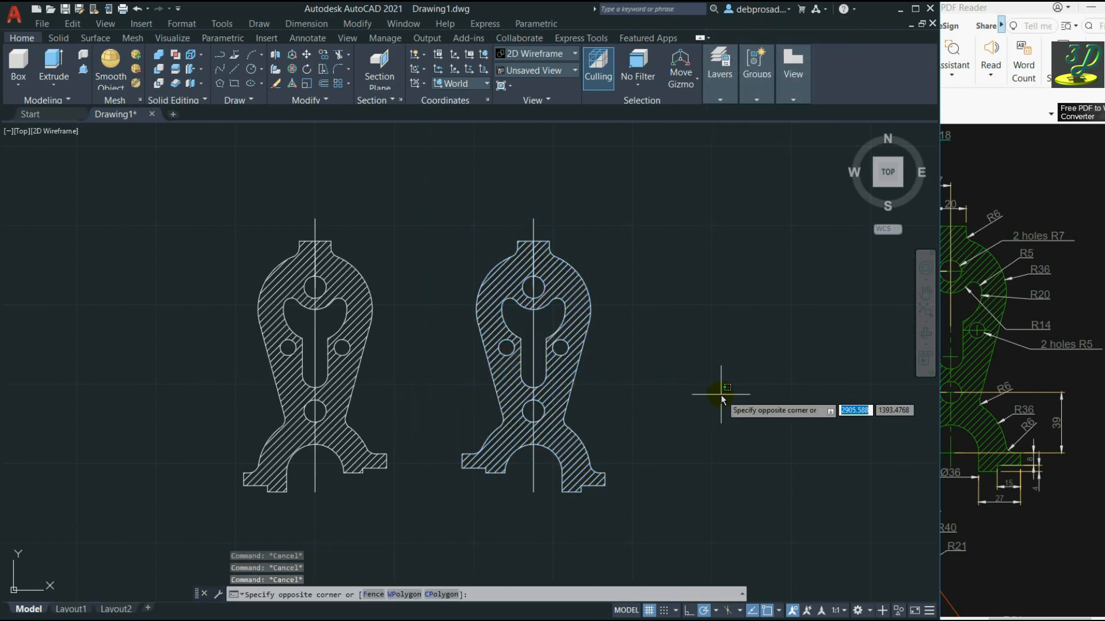
pyautogui.press('Escape')
pyautogui.middleClick(446, 399)
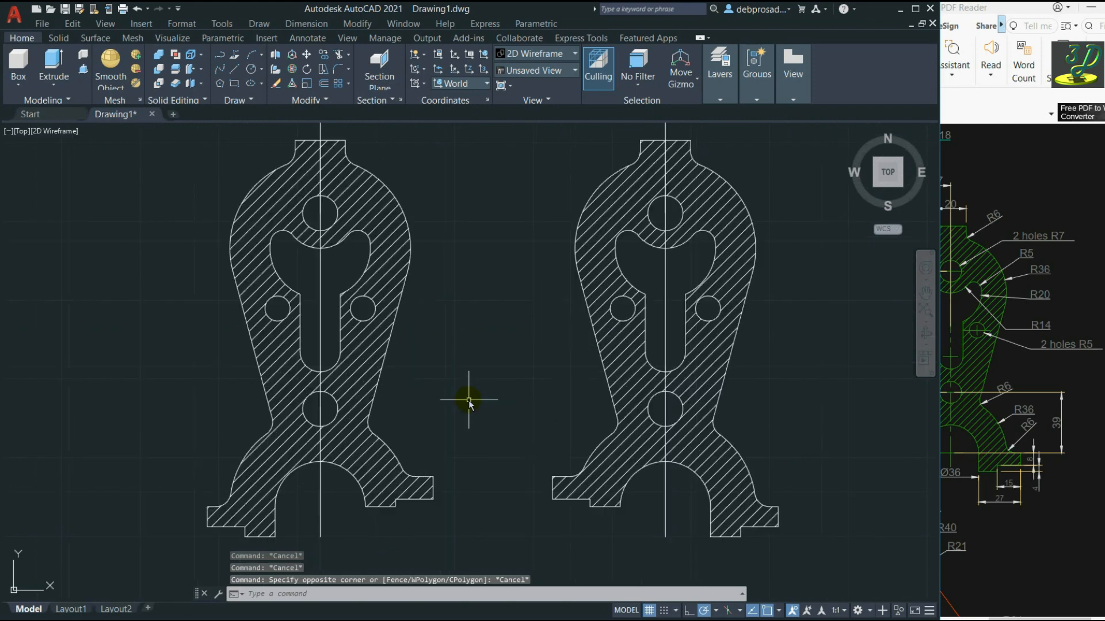
pyautogui.scroll(-2, 482, 397)
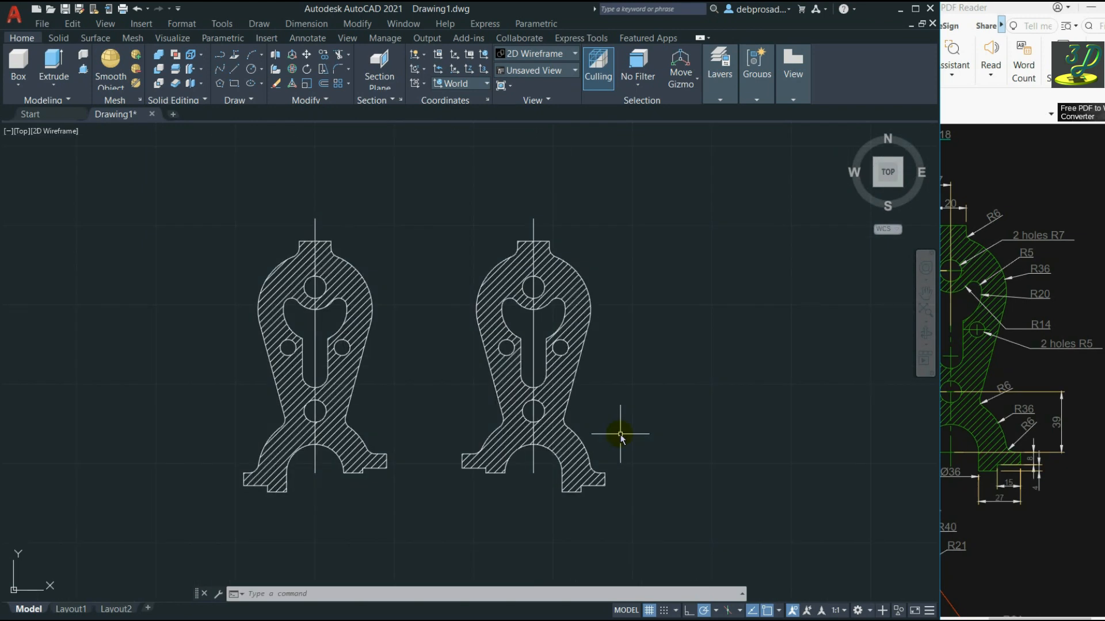
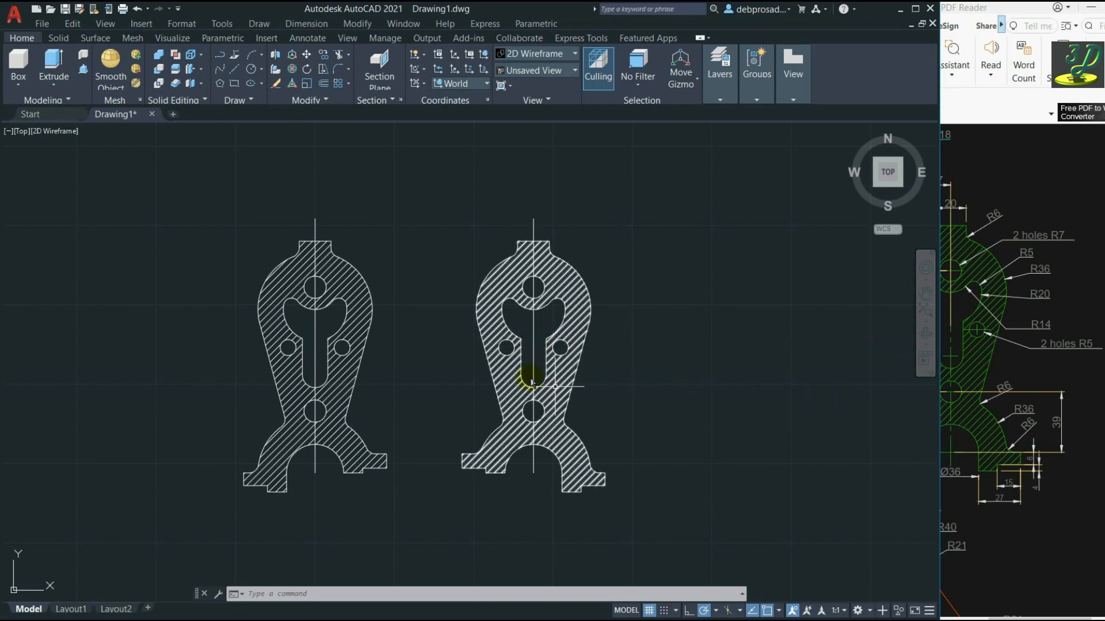
# Draw a horizontal centerline joining the centers of the two R5 holes in the right bracket.
pyautogui.click(234, 69)
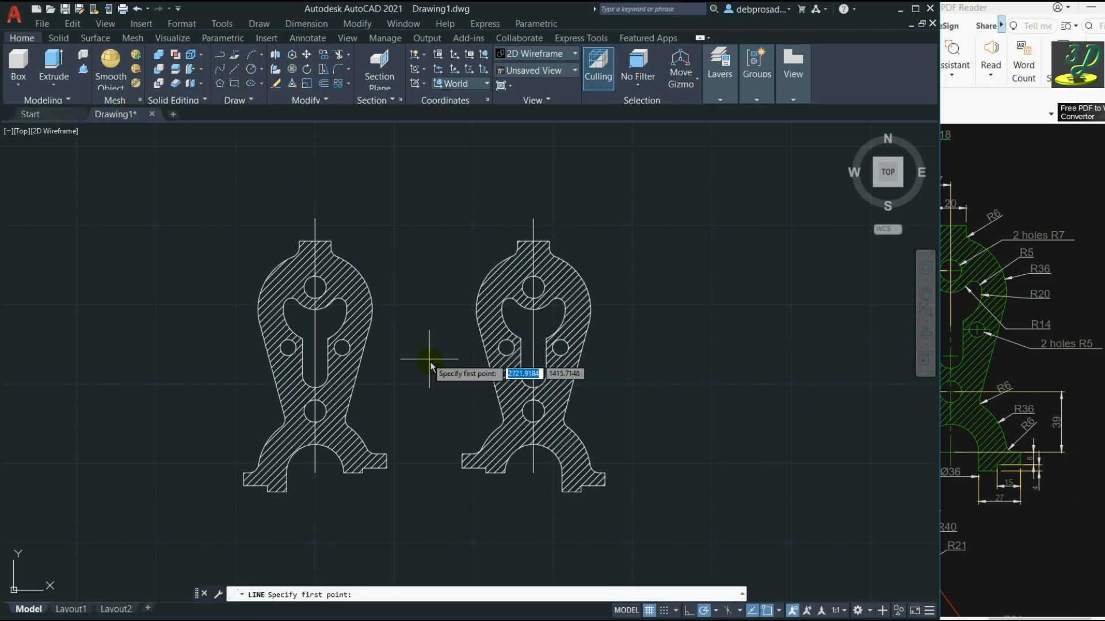
pyautogui.scroll(5, 485, 366)
pyautogui.click(485, 366)
pyautogui.click(701, 360)
pyautogui.press('Escape')
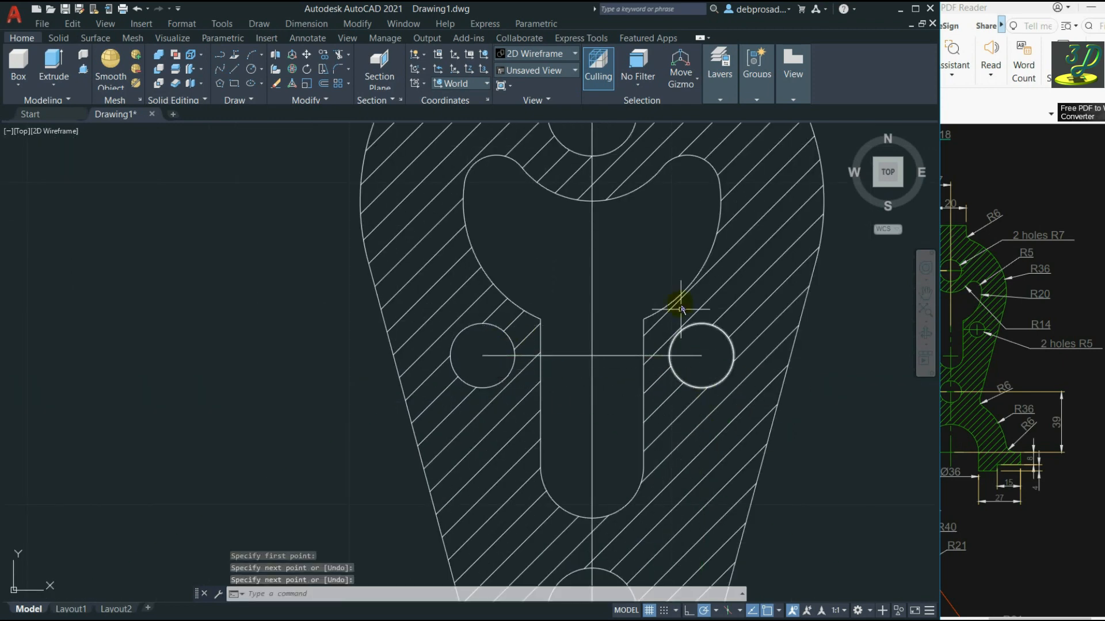
# Draw a short horizontal centerline inside the right bracket's upper R7 hole, stretching its end so it crosses the hole's center.
pyautogui.press('space')
pyautogui.scroll(-4, 678, 306)
pyautogui.scroll(4, 636, 236)
pyautogui.click(636, 227)
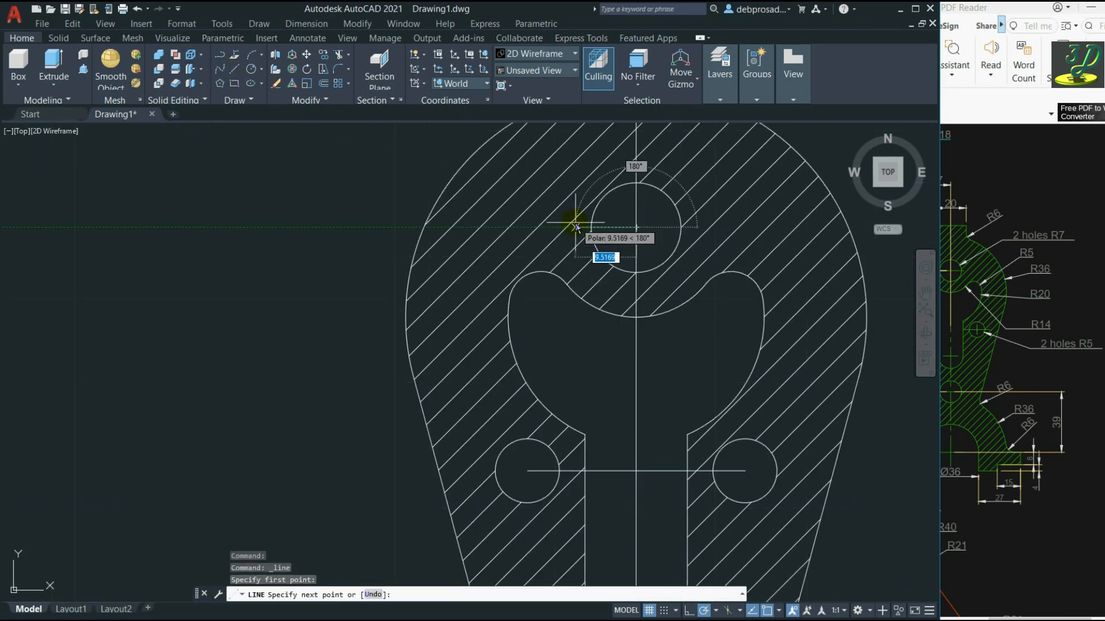
pyautogui.click(575, 227)
pyautogui.press('Escape')
pyautogui.click(599, 227)
pyautogui.click(636, 227)
pyautogui.scroll(5, 681, 348)
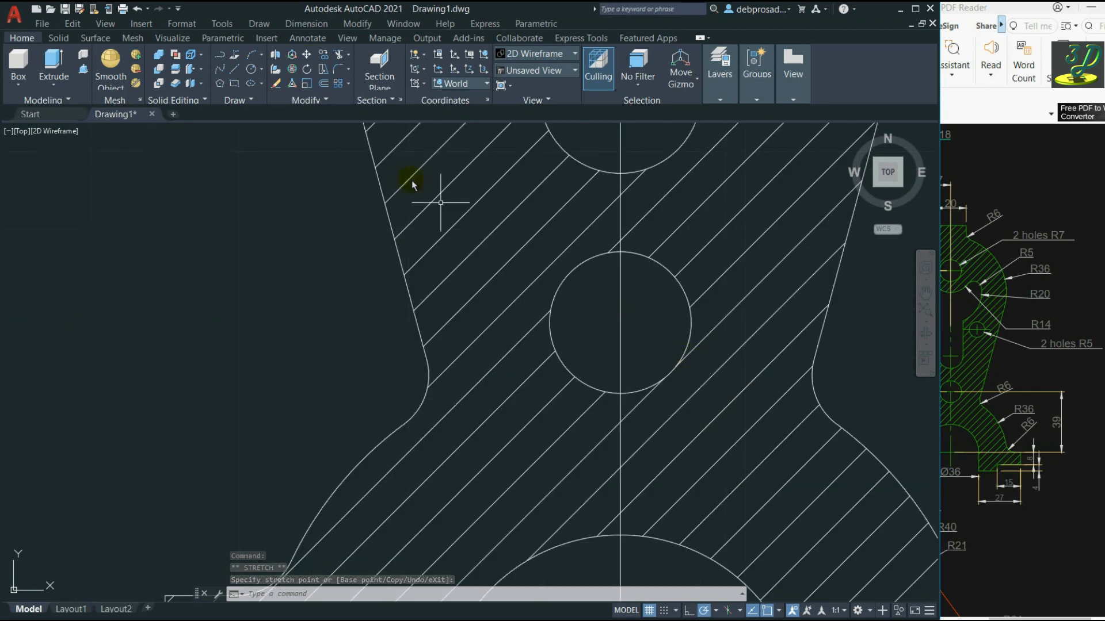
# Draw a short horizontal centerline across the right bracket's lower R7 hole, through its center.
pyautogui.press('Escape')
pyautogui.write('l')
pyautogui.press('Return')
pyautogui.click(552, 324)
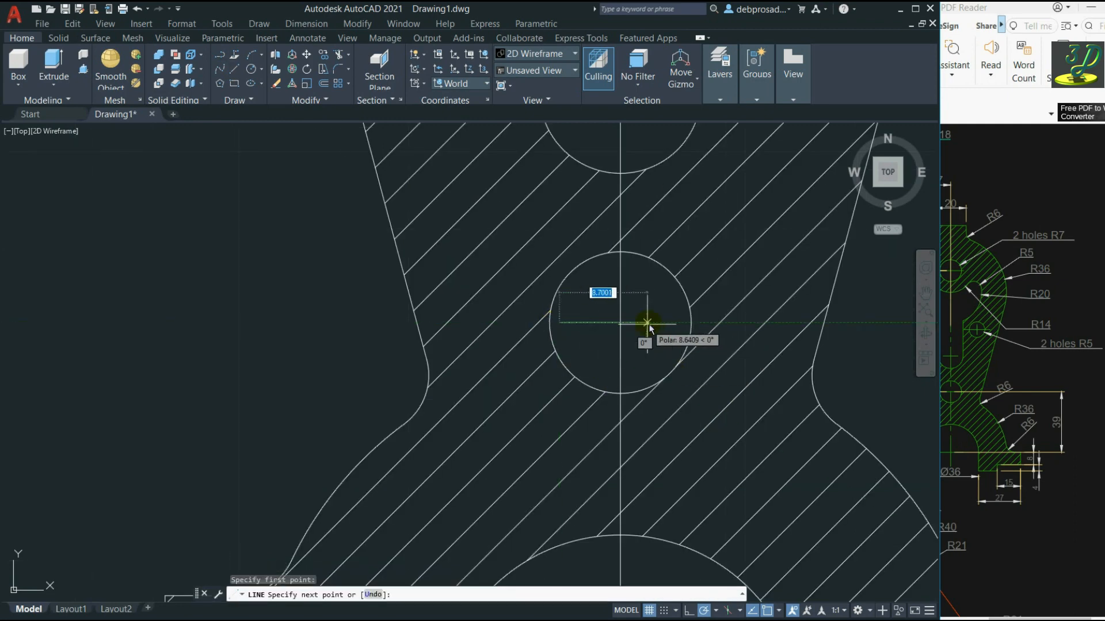
pyautogui.click(690, 322)
pyautogui.press('Escape')
# Check which linetypes are available for the right bracket's vertical centerline and three horizontal centerlines in their quick properties.
pyautogui.scroll(-5, 661, 345)
pyautogui.scroll(2, 639, 397)
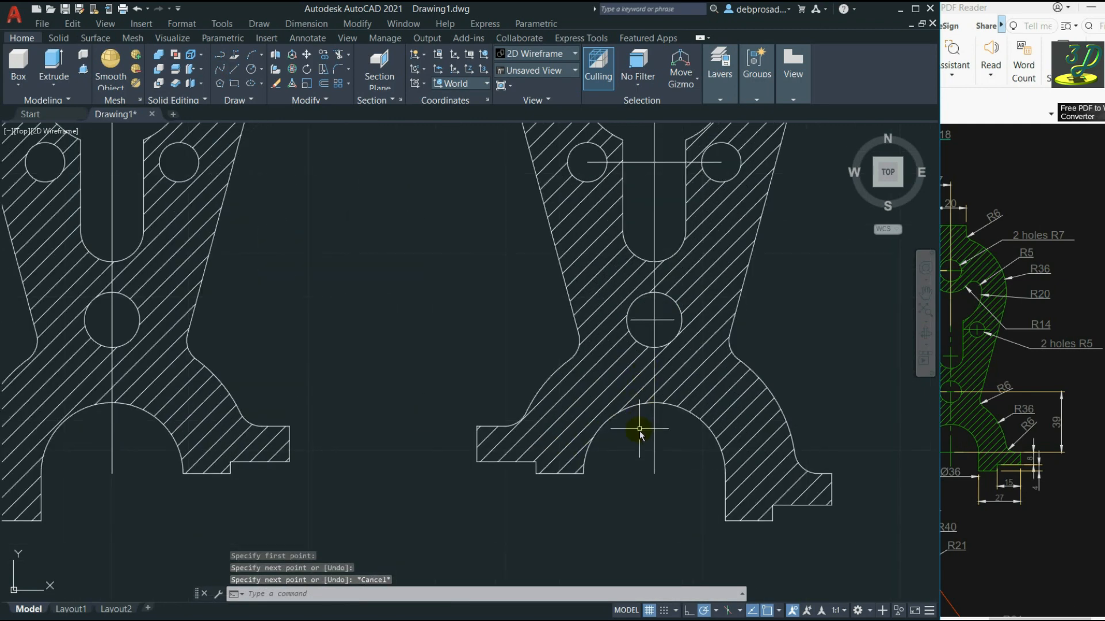
pyautogui.scroll(-2, 647, 472)
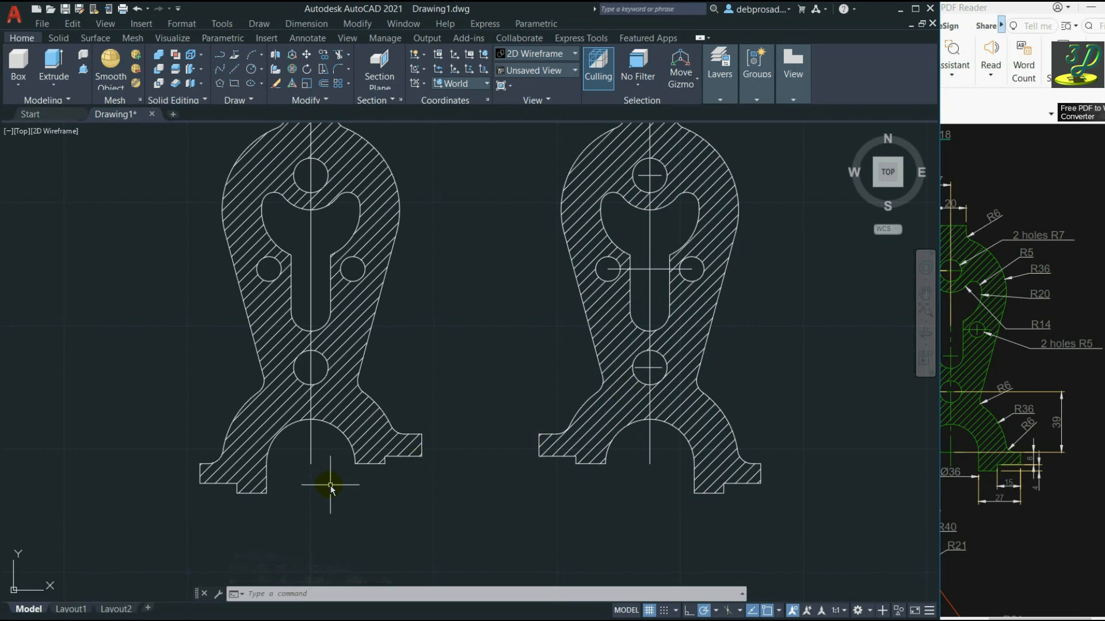
pyautogui.scroll(2, 649, 371)
pyautogui.click(638, 366)
pyautogui.click(637, 367)
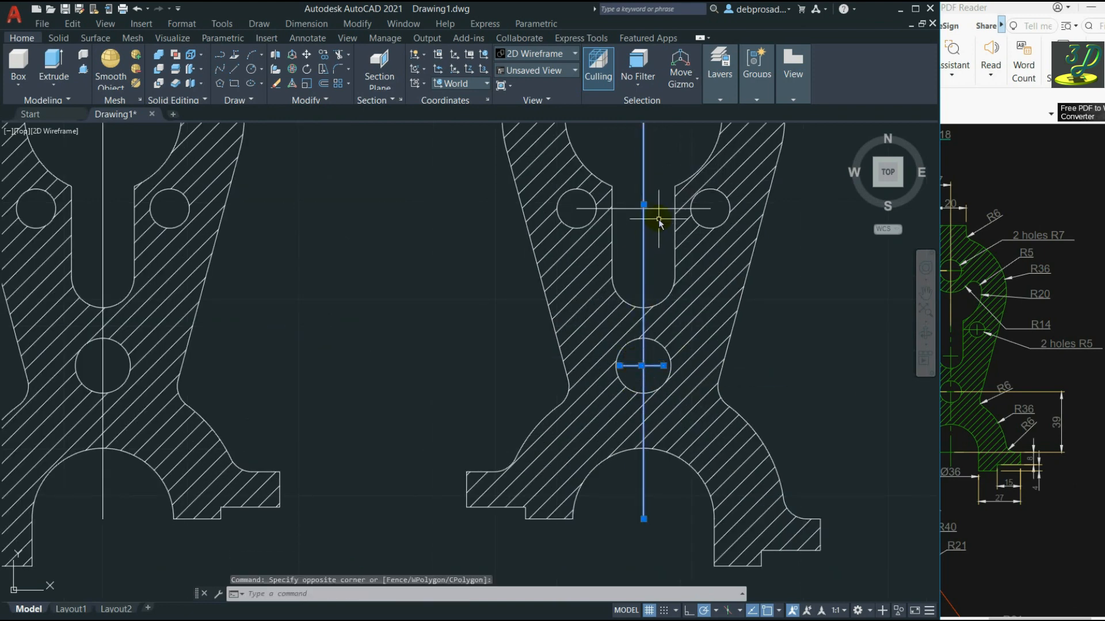
pyautogui.click(656, 208)
pyautogui.scroll(-3, 656, 209)
pyautogui.scroll(3, 656, 261)
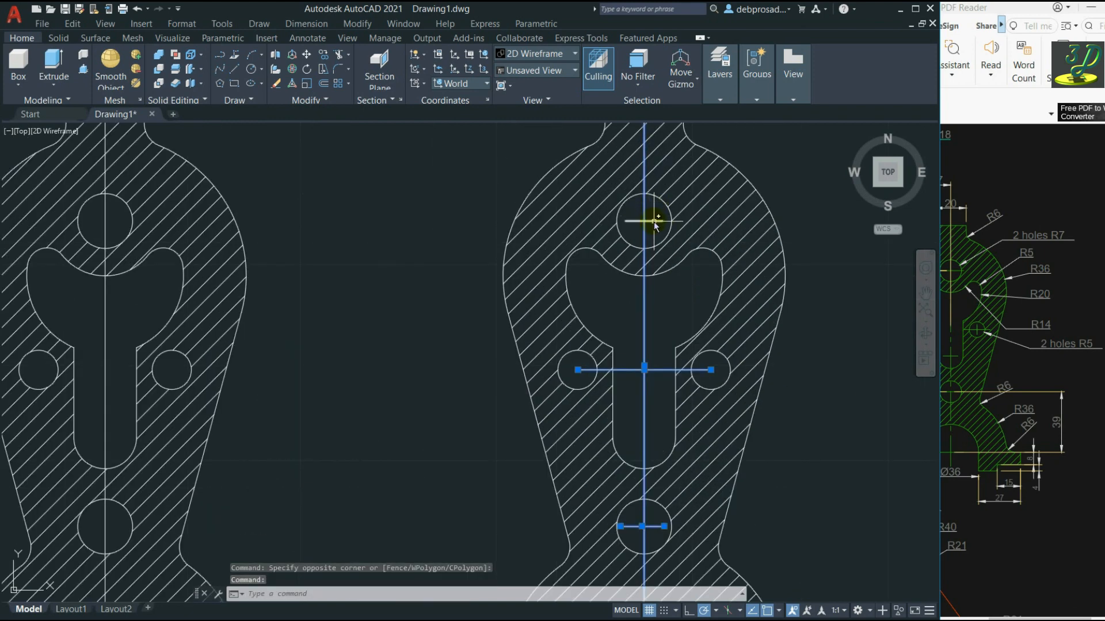
pyautogui.click(655, 221)
pyautogui.scroll(3, 643, 316)
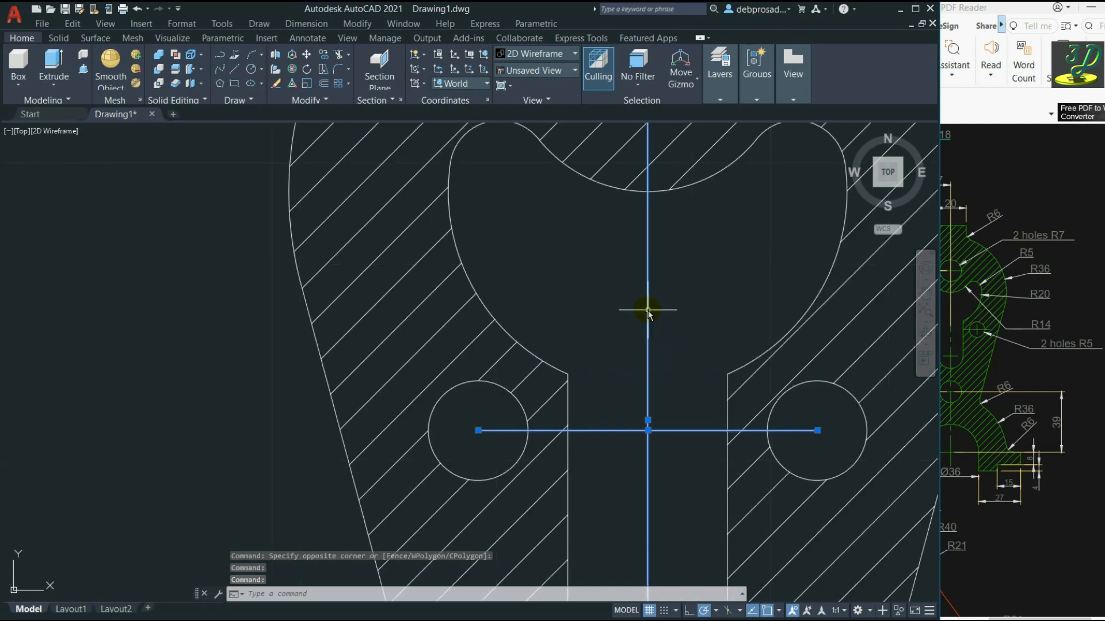
pyautogui.hotkey('ctrl', 'shift', 'p')
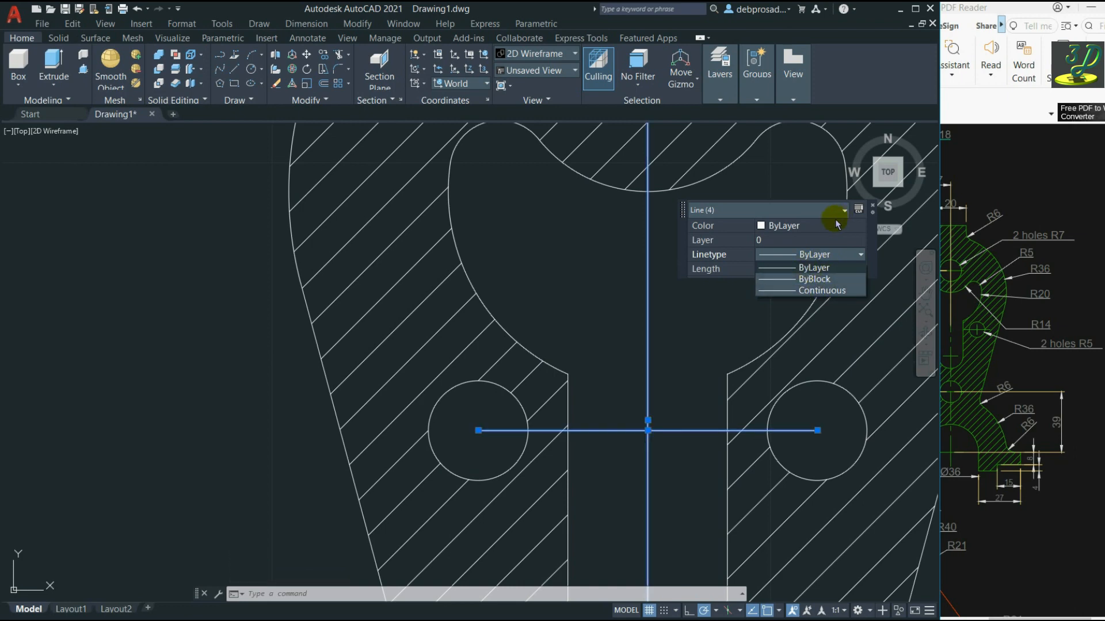
pyautogui.click(766, 275)
pyautogui.click(738, 310)
pyautogui.press('Escape')
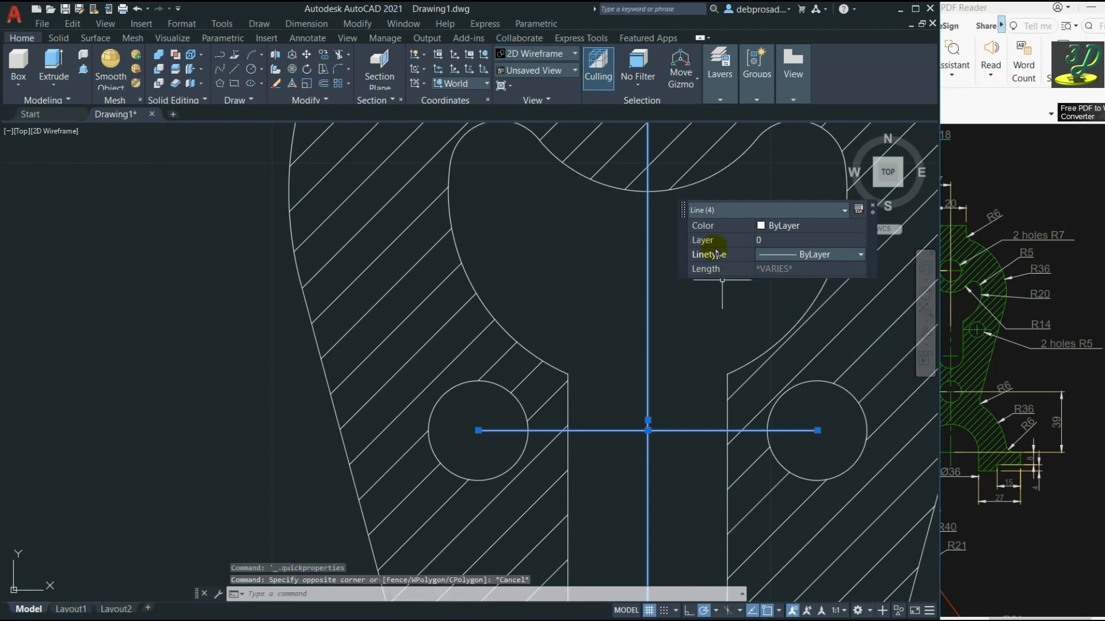
pyautogui.press('Escape')
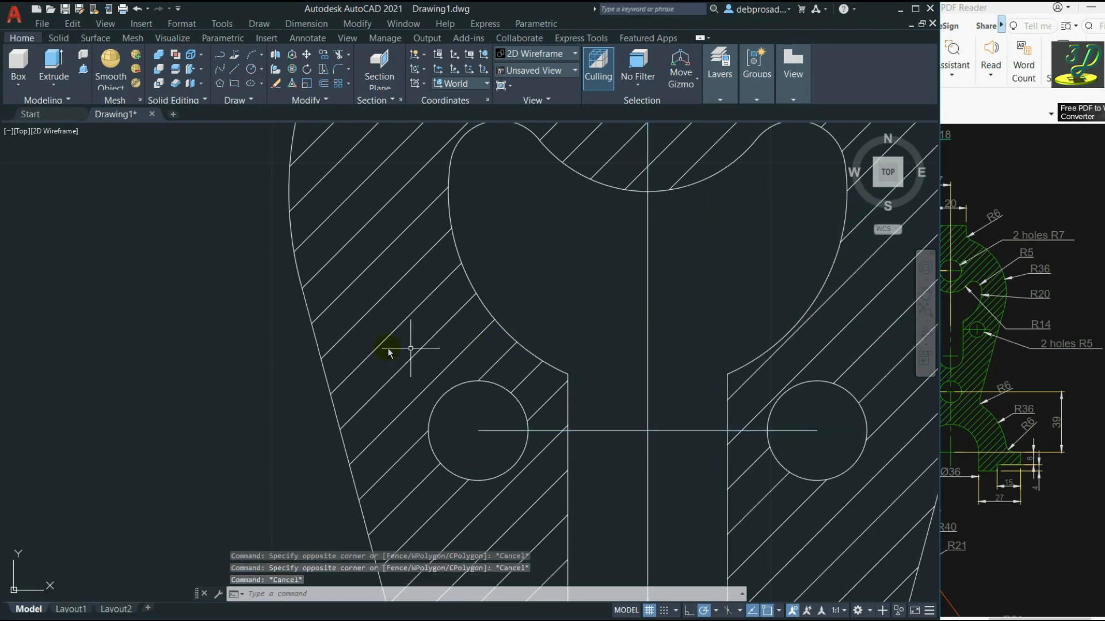
# Load the CENTER, CENTER2 and CENTERX2 linetypes from acadiso.lin into the drawing.
pyautogui.click(182, 24)
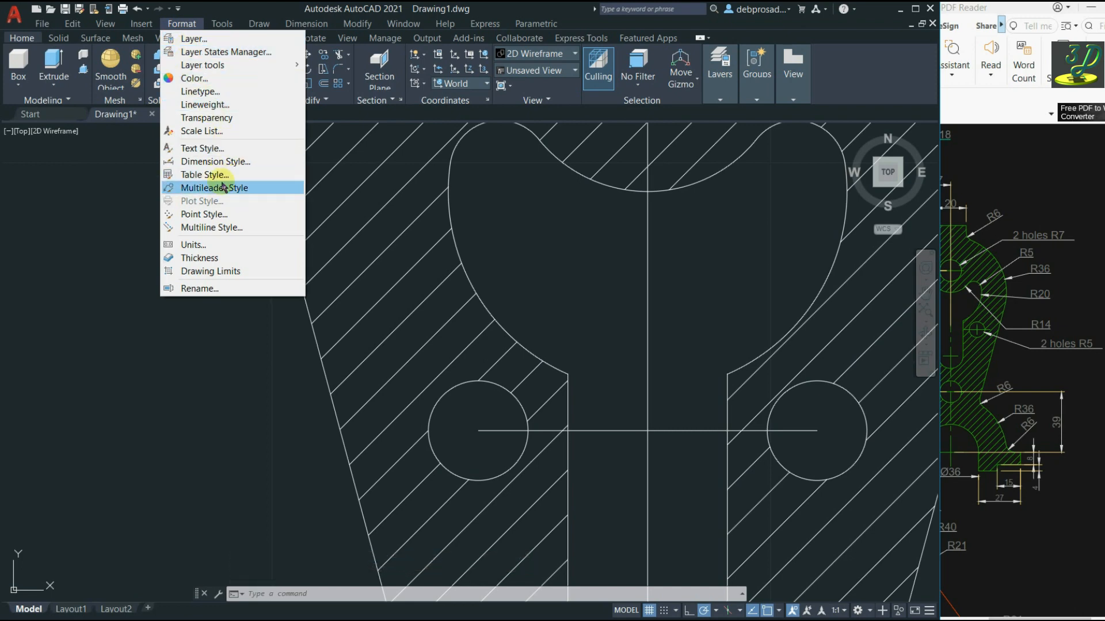
pyautogui.click(225, 91)
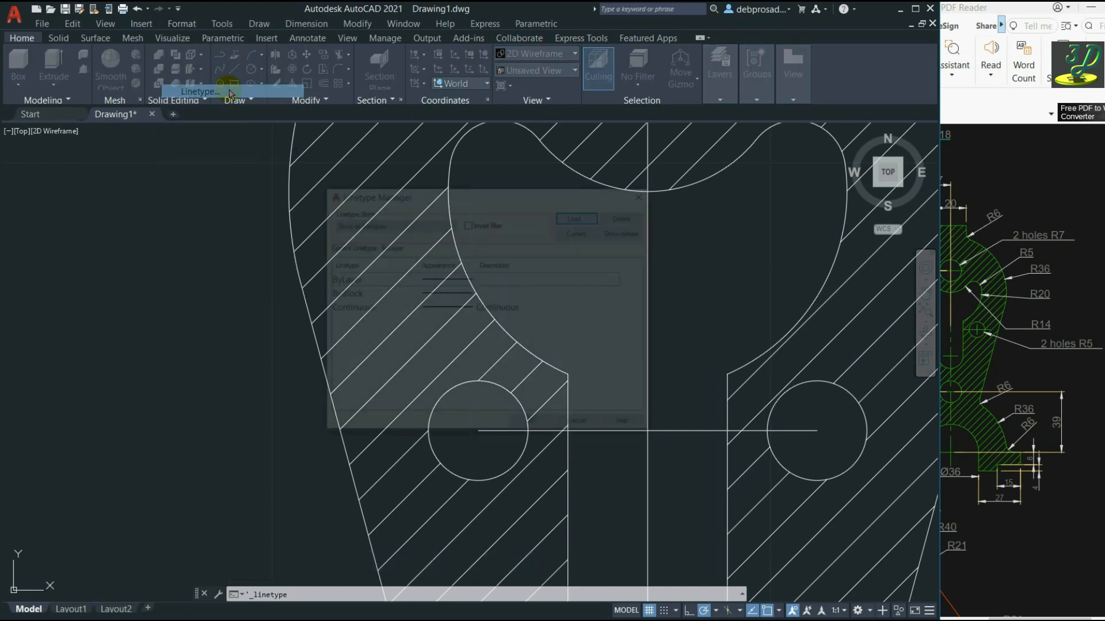
pyautogui.click(591, 217)
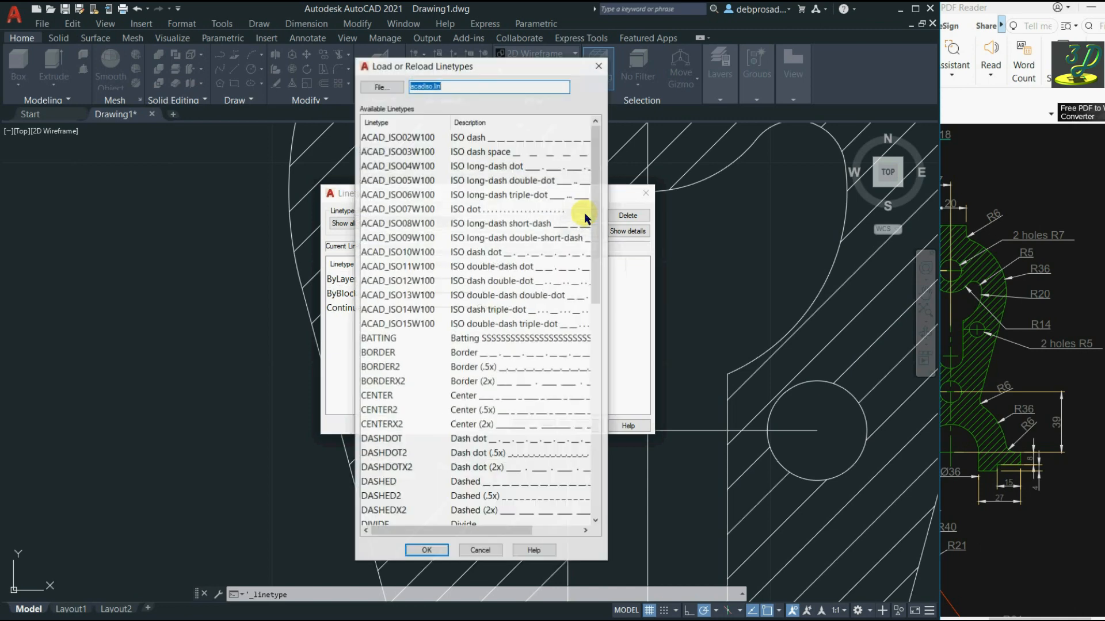
pyautogui.click(389, 397)
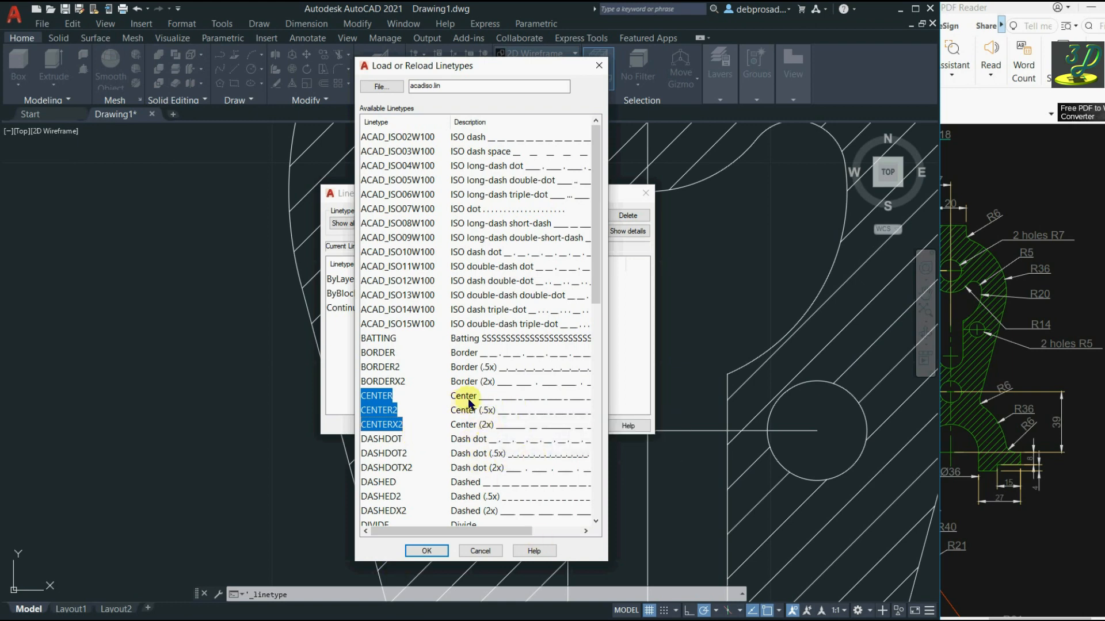
pyautogui.click(426, 550)
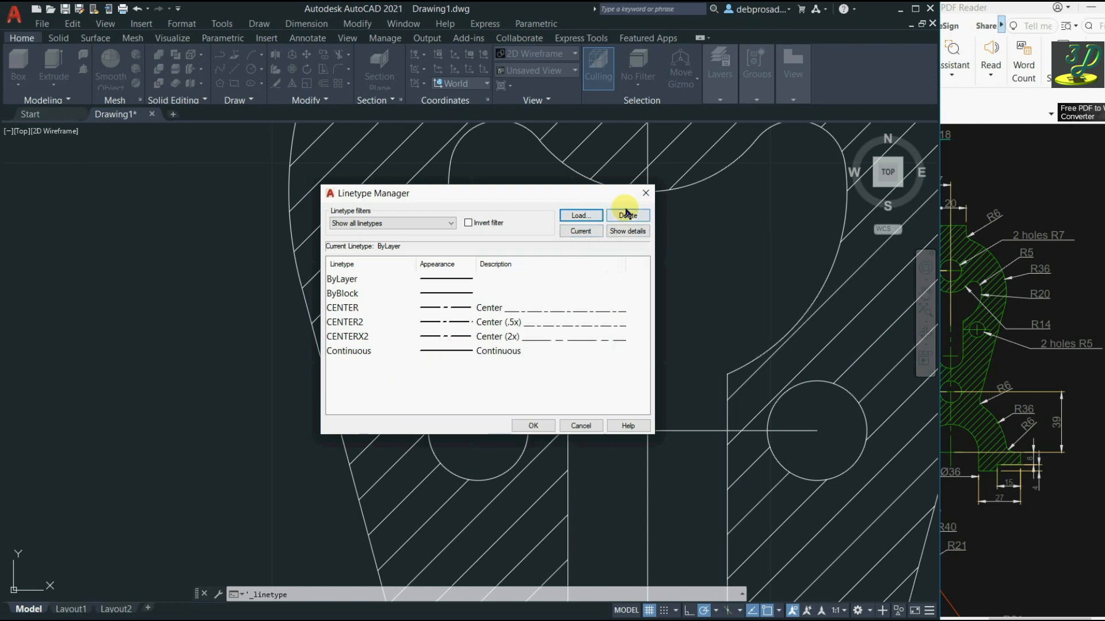
pyautogui.click(534, 426)
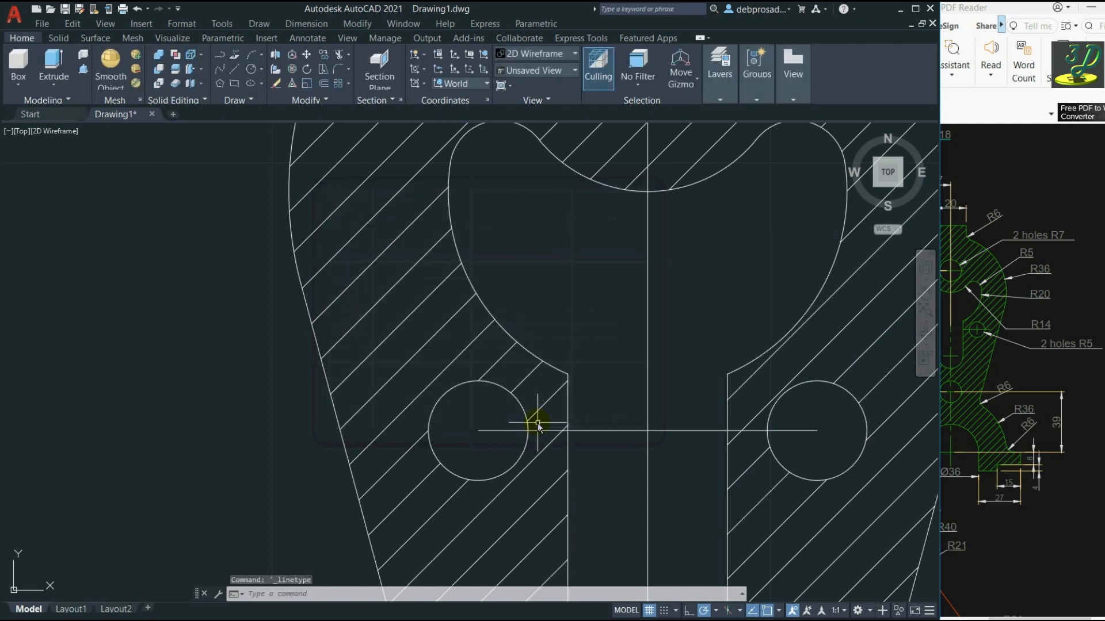
# Change the linetype of the right bracket's vertical centerline and three horizontal centerlines to CENTER2.
pyautogui.scroll(-2, 606, 459)
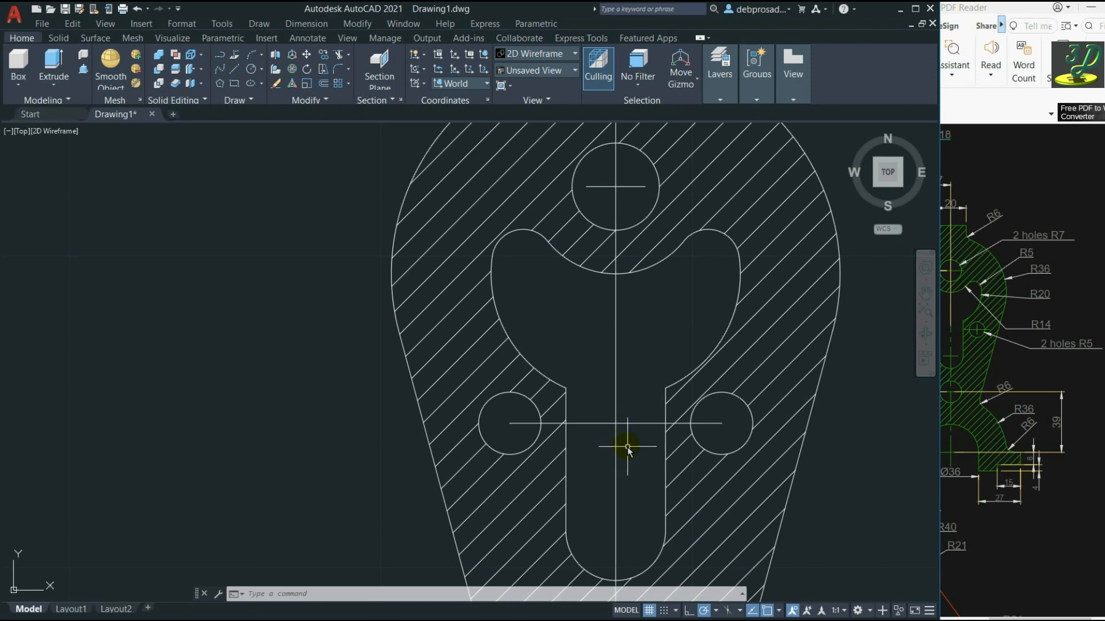
pyautogui.click(627, 449)
pyautogui.click(604, 183)
pyautogui.scroll(-3, 616, 367)
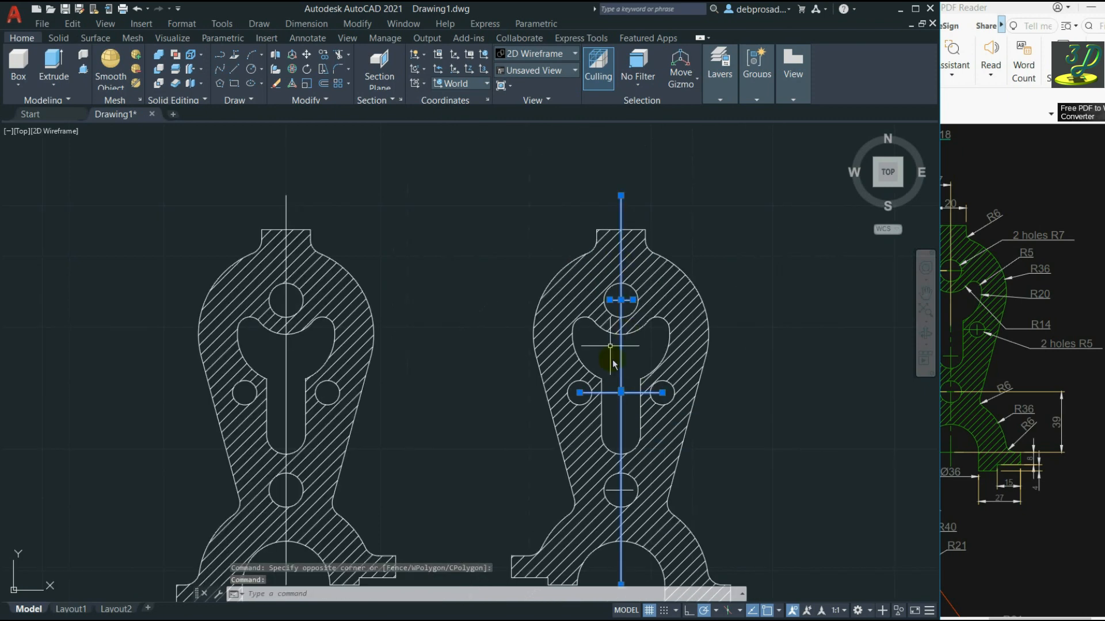
pyautogui.scroll(-4, 627, 349)
pyautogui.scroll(8, 630, 418)
pyautogui.click(617, 357)
pyautogui.click(612, 329)
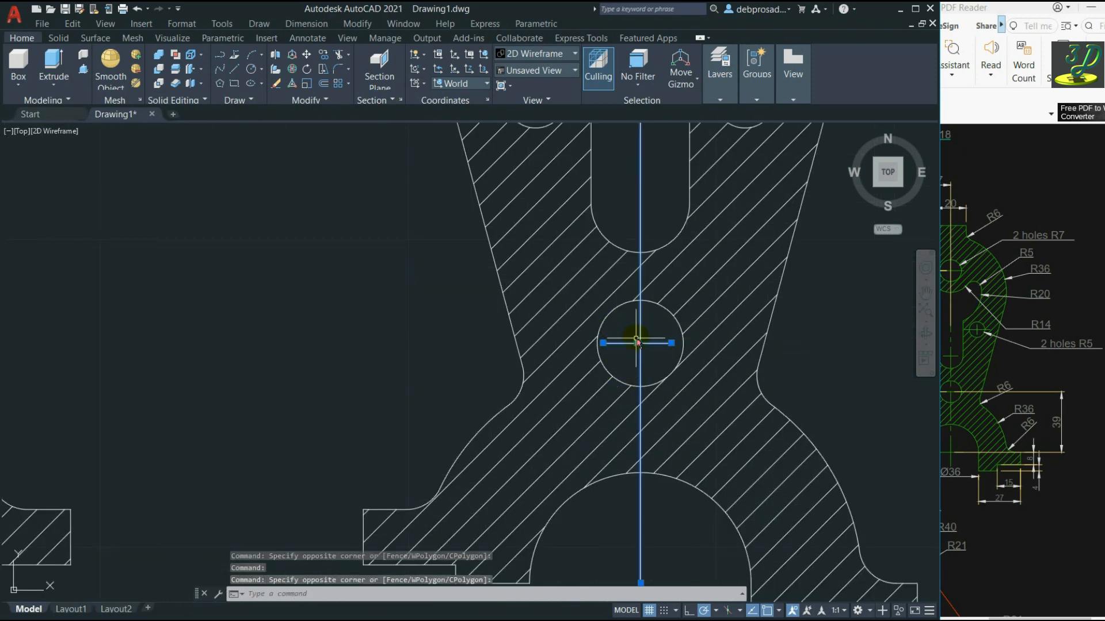
pyautogui.doubleClick(640, 323)
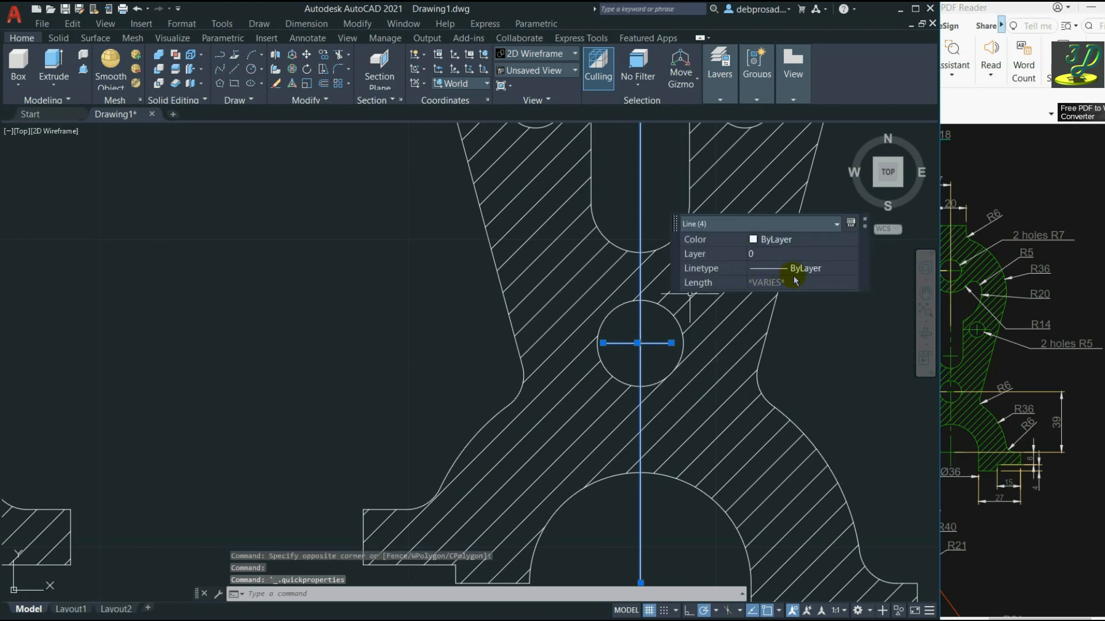
pyautogui.click(820, 269)
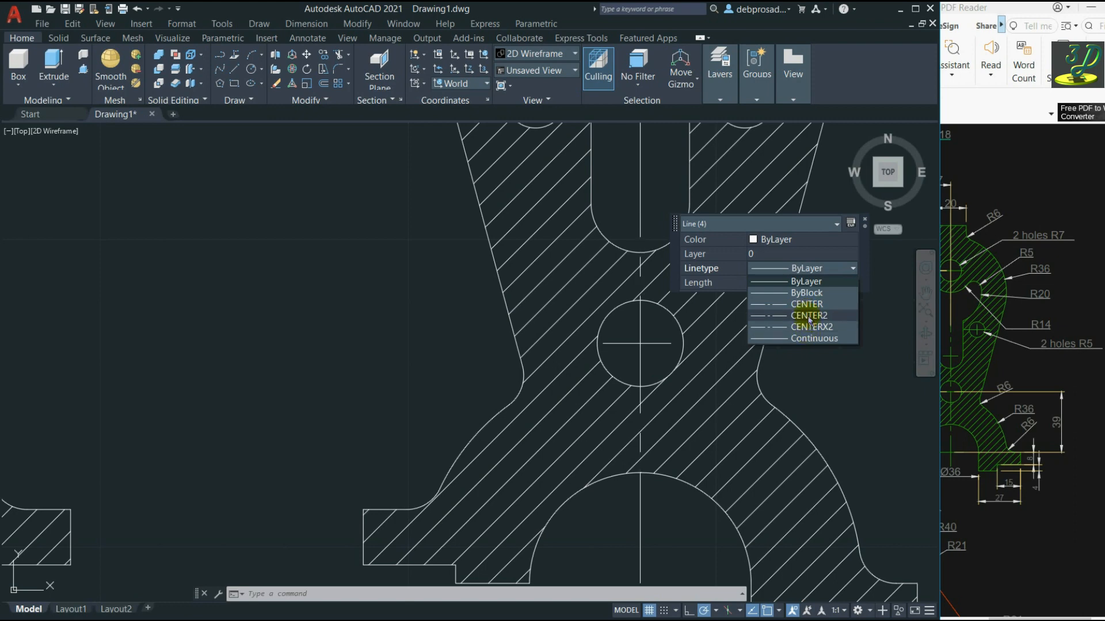
pyautogui.click(809, 318)
pyautogui.scroll(-5, 713, 359)
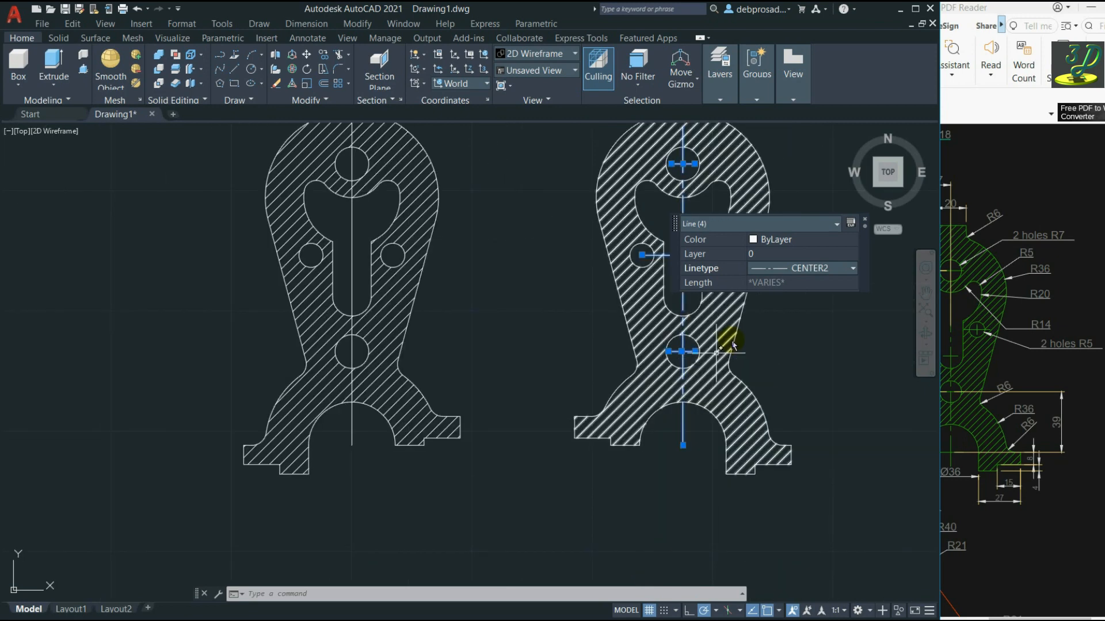
pyautogui.click(864, 222)
pyautogui.scroll(-4, 599, 510)
pyautogui.scroll(5, 666, 424)
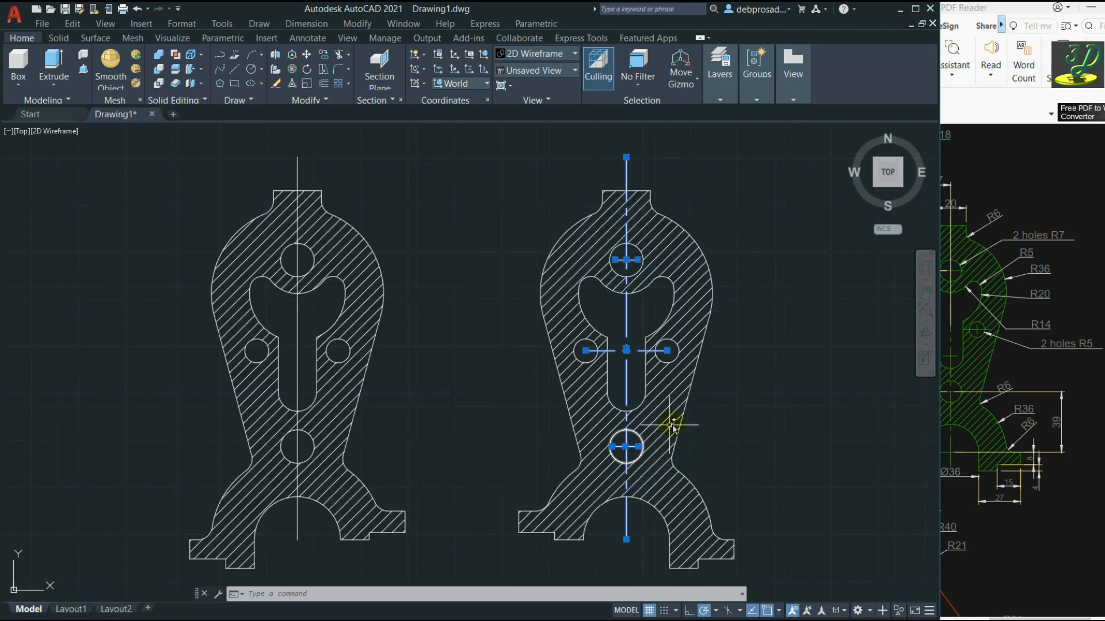
pyautogui.click(738, 401)
pyautogui.press('Escape')
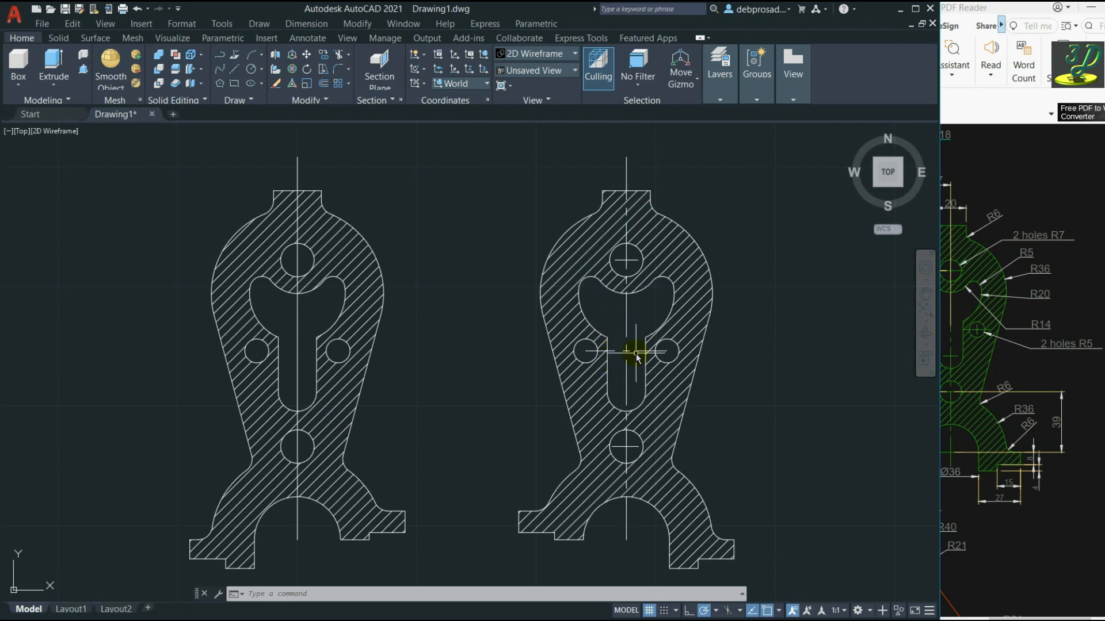
pyautogui.click(636, 358)
pyautogui.click(620, 331)
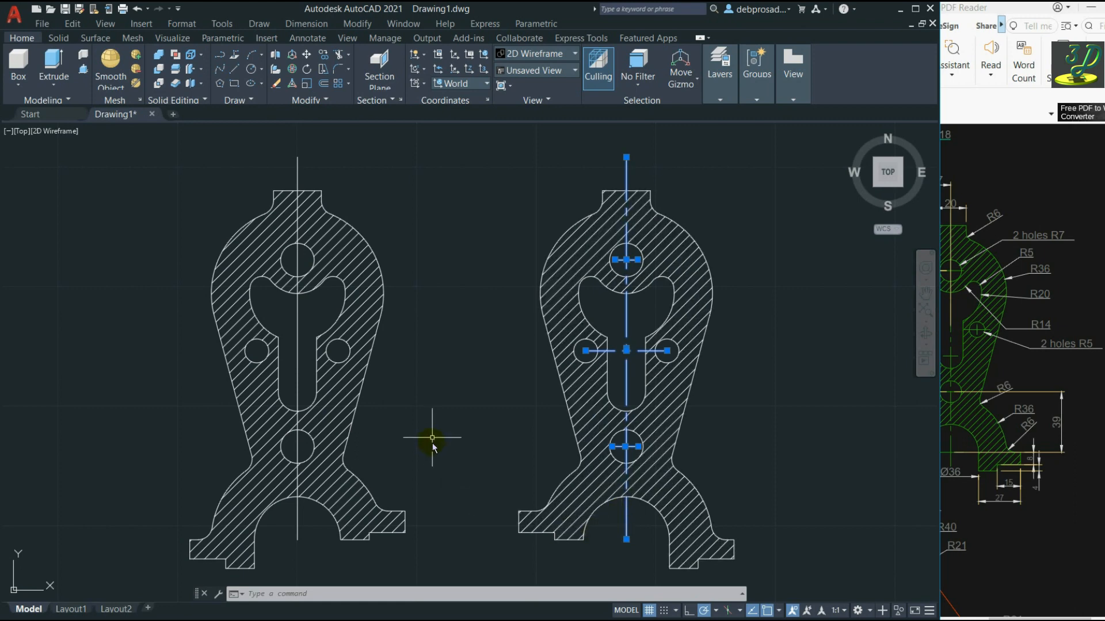
pyautogui.press('Escape')
# Delete the continuous vertical centerline of the left bracket.
pyautogui.click(298, 303)
pyautogui.click(289, 307)
pyautogui.click(287, 318)
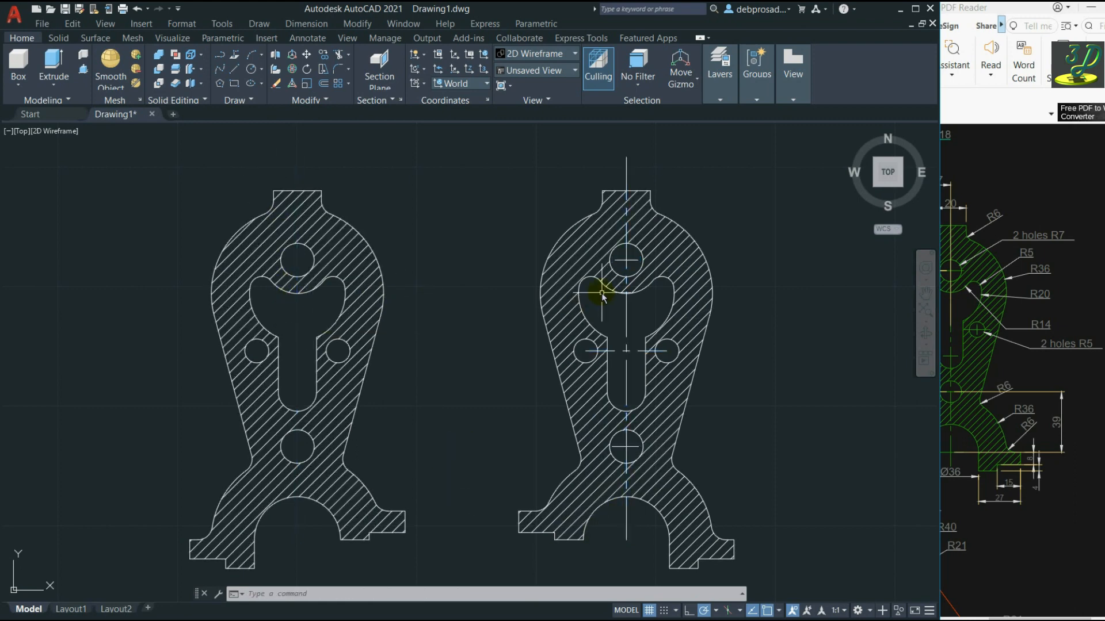
# Copy the right bracket's four centerlines onto the left bracket, from top-edge midpoint to top-edge midpoint.
pyautogui.click(633, 367)
pyautogui.click(622, 331)
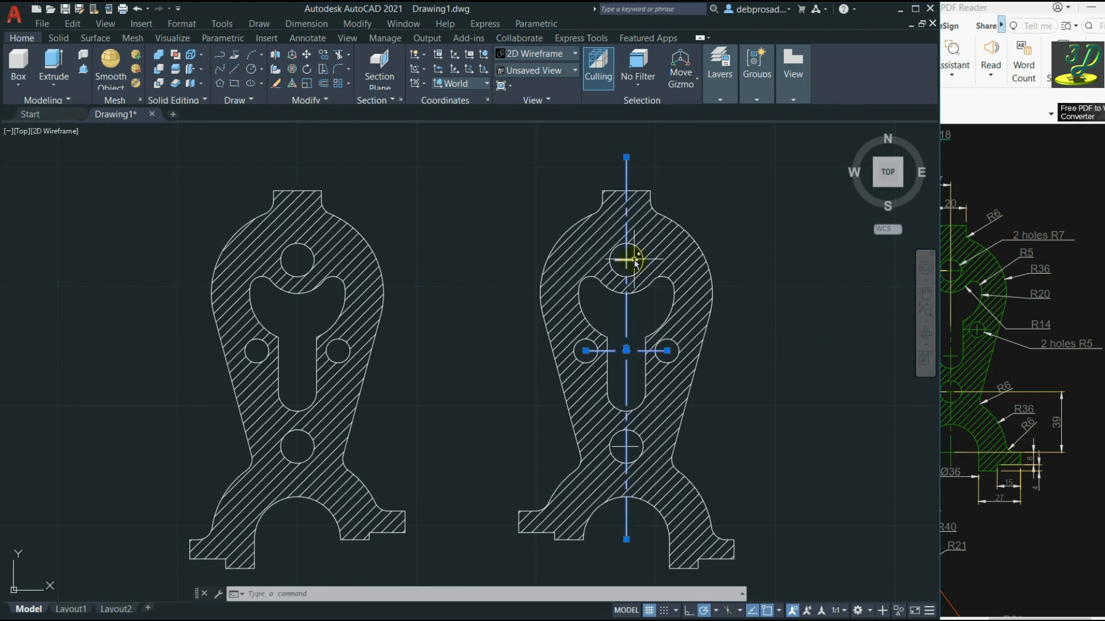
pyautogui.click(635, 260)
pyautogui.click(627, 259)
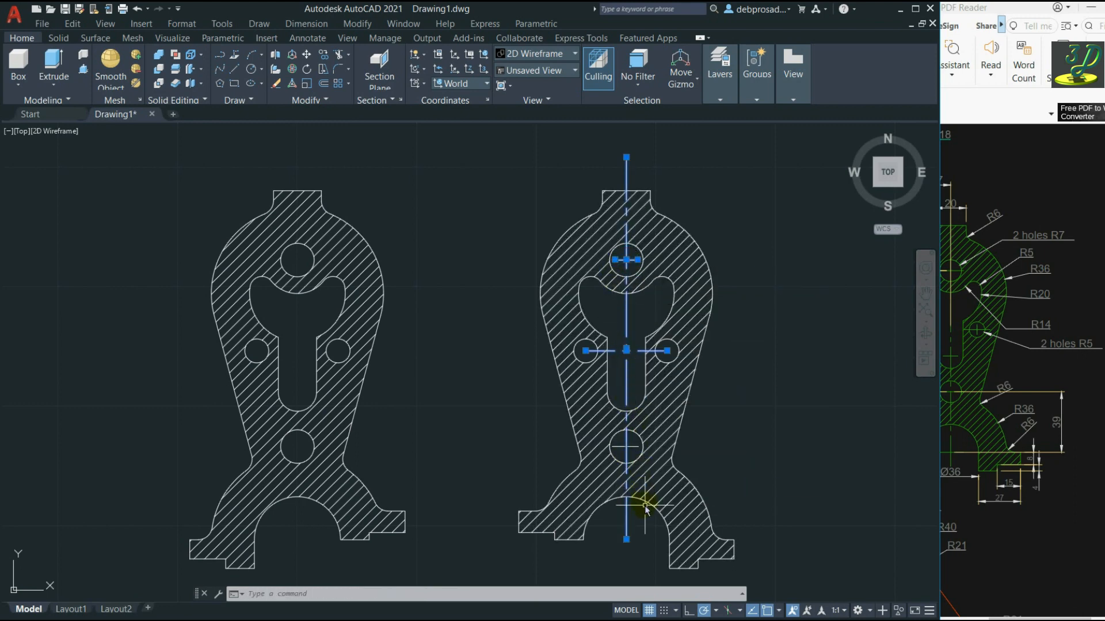
pyautogui.click(322, 55)
pyautogui.click(626, 191)
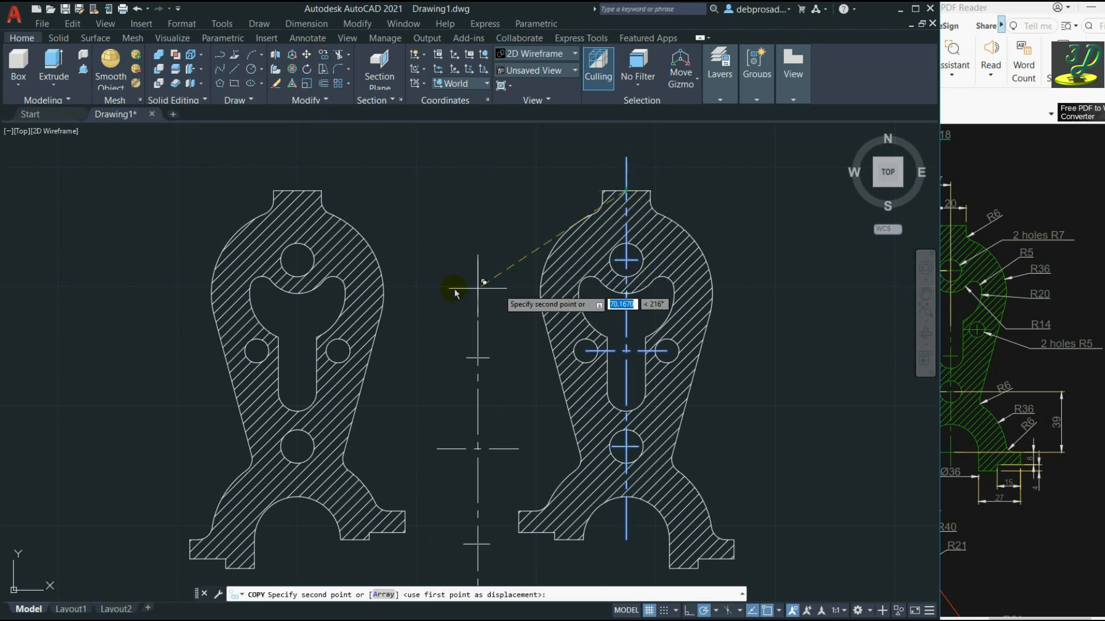
pyautogui.click(297, 190)
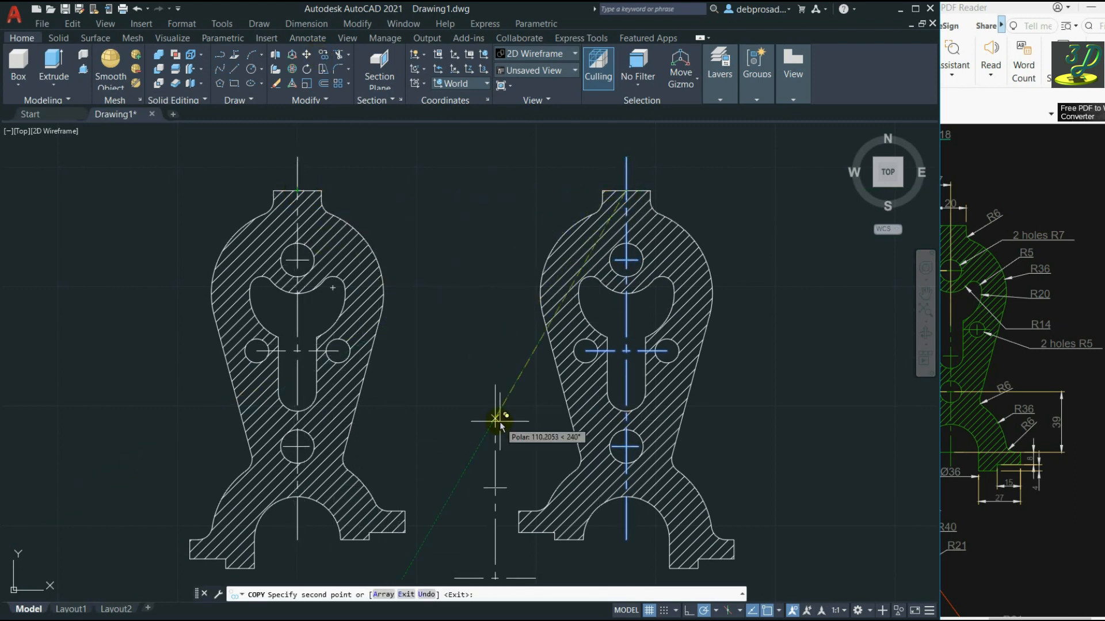
pyautogui.press('Escape')
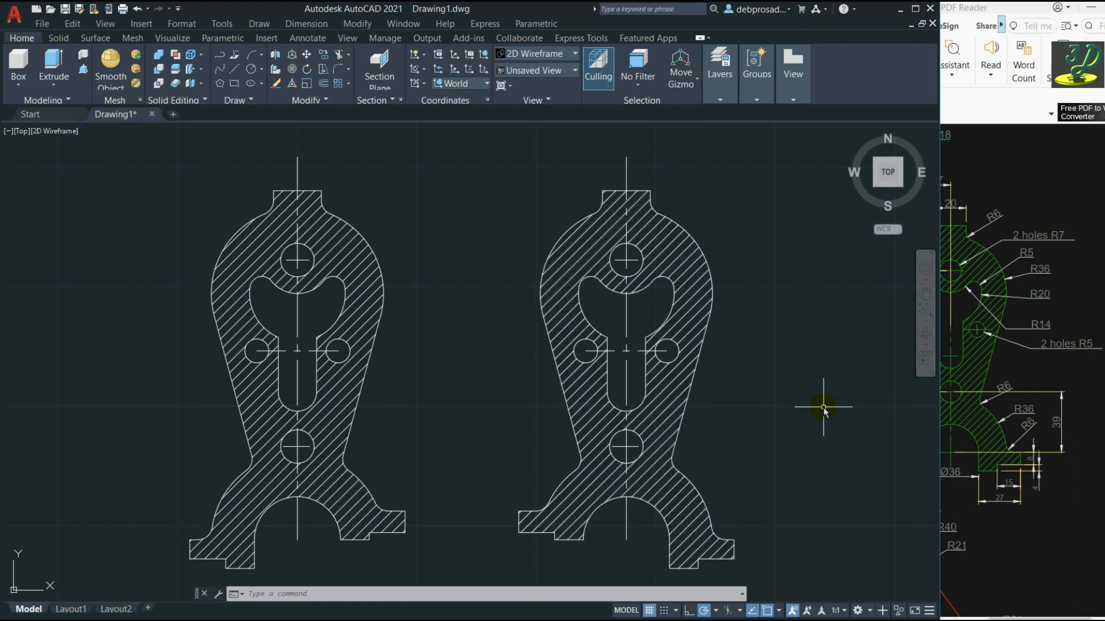
# Add a linear dimension above the right bracket for the width of its top tab.
pyautogui.click(306, 24)
pyautogui.click(311, 54)
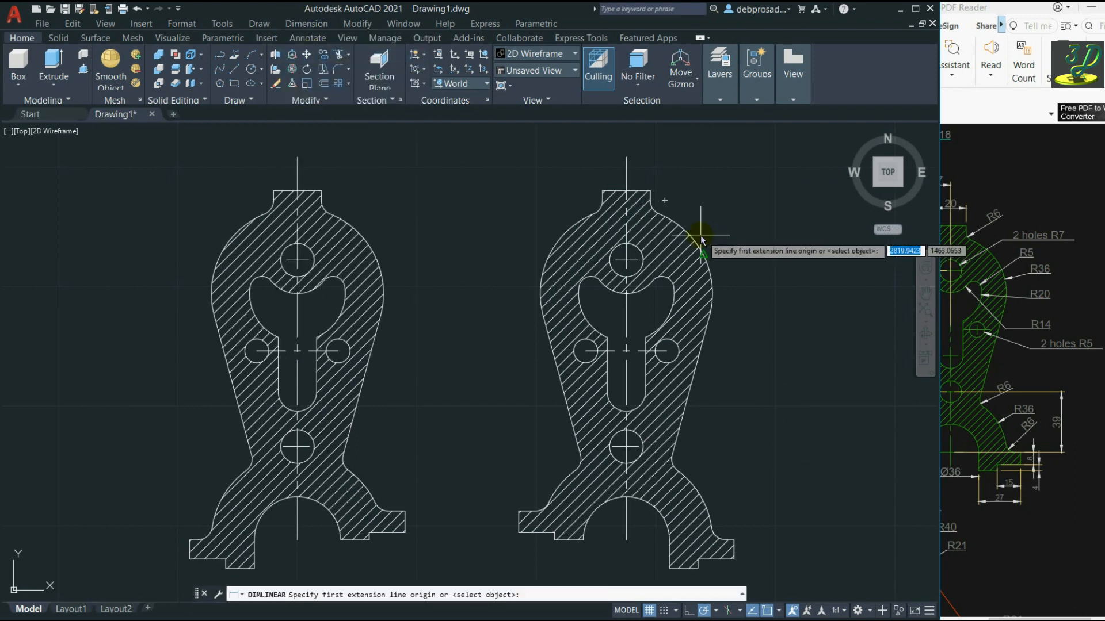
pyautogui.click(650, 190)
pyautogui.click(602, 190)
pyautogui.click(634, 148)
# Dimension the right bracket's vertical distances from R5 hole center to lower R7 hole, and from there to the right foot's upper edge.
pyautogui.press('Return')
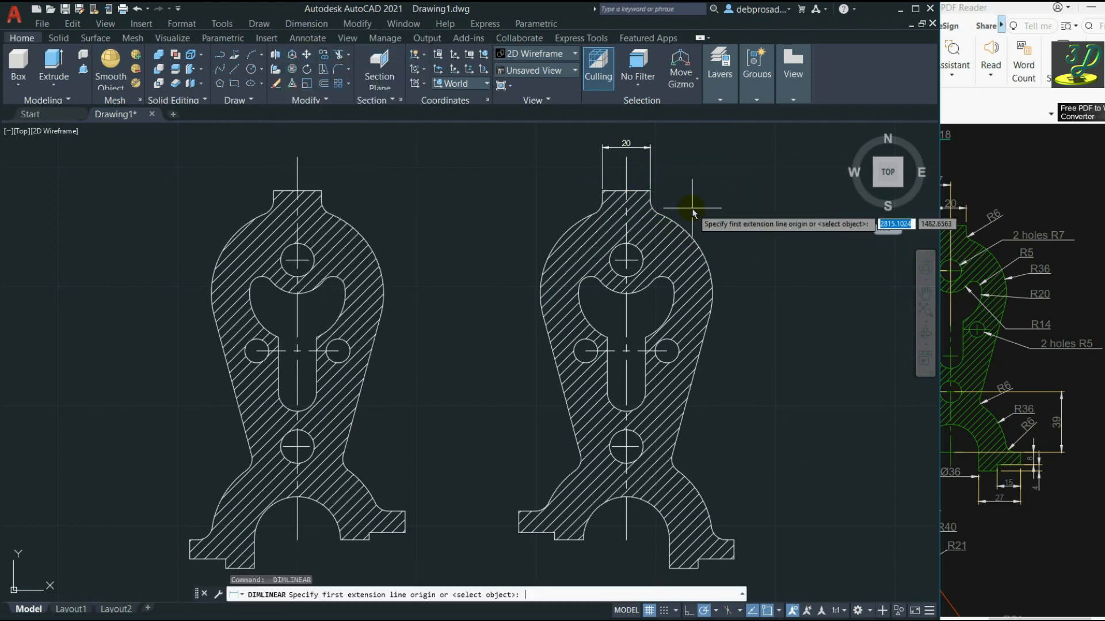
pyautogui.click(666, 350)
pyautogui.click(643, 446)
pyautogui.click(723, 457)
pyautogui.press('Return')
pyautogui.click(643, 445)
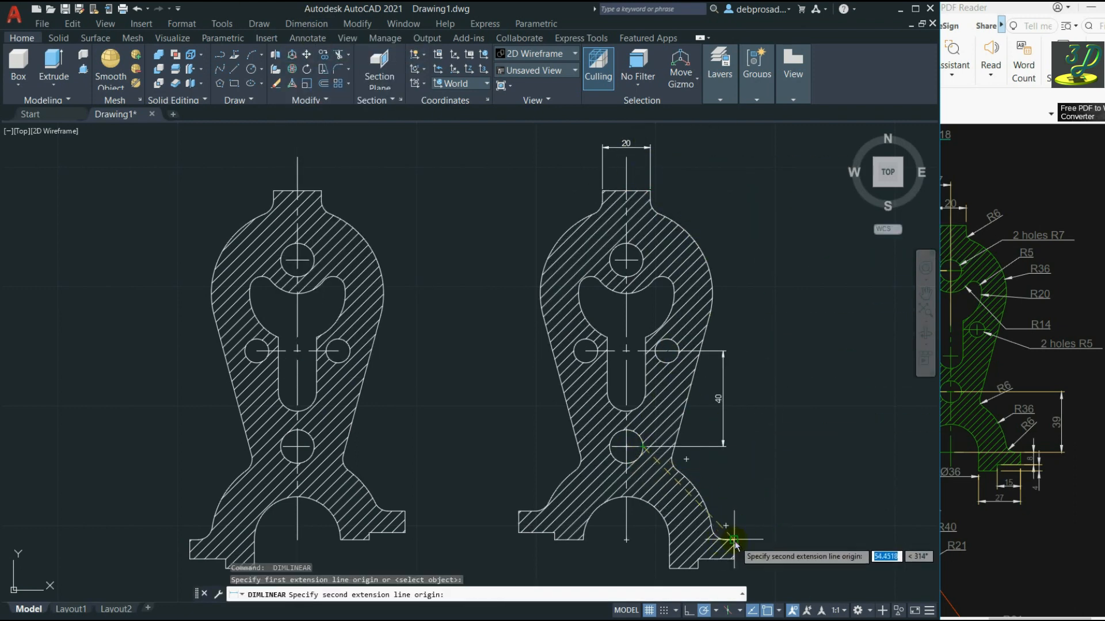
pyautogui.click(734, 540)
pyautogui.click(756, 510)
# Dimension the right foot's outer edge height and the height of the step beneath it.
pyautogui.press('Return')
pyautogui.click(734, 539)
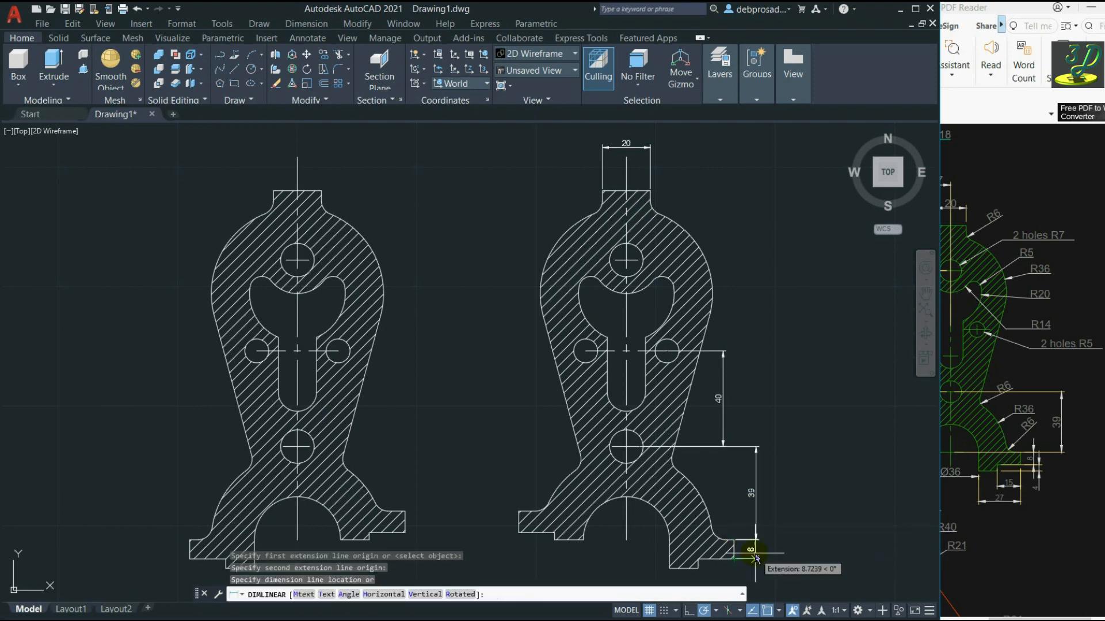
pyautogui.click(733, 558)
pyautogui.click(746, 570)
# Dimension the widths of the right foot's lower pad and its outer raised portion.
pyautogui.press('Return')
pyautogui.click(669, 568)
pyautogui.click(697, 568)
pyautogui.click(726, 578)
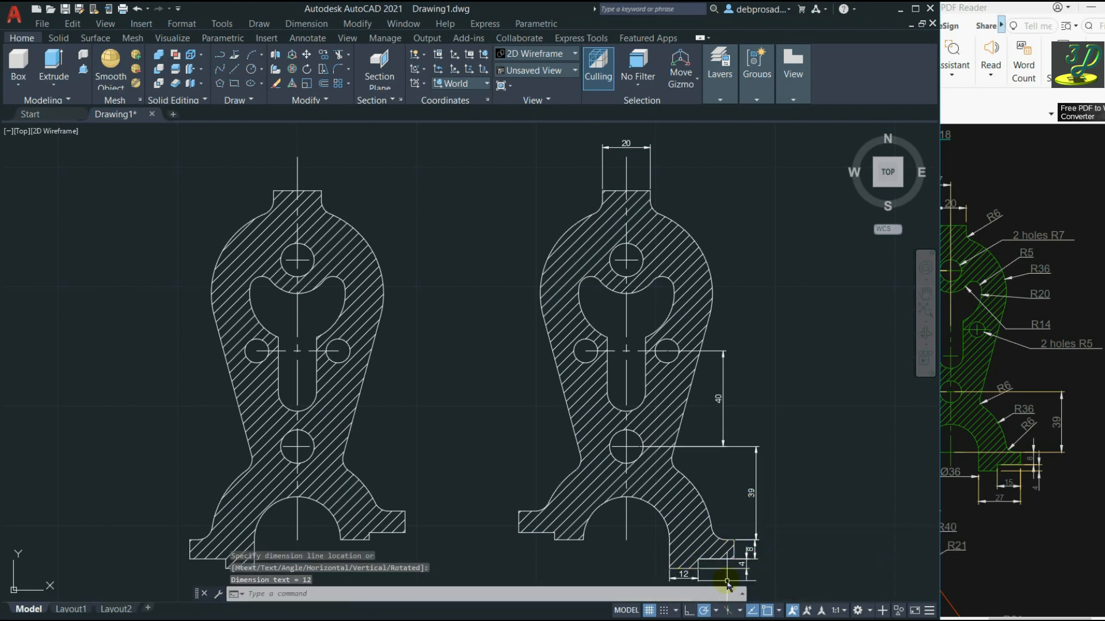
pyautogui.press('Return')
pyautogui.click(698, 568)
pyautogui.click(734, 559)
# Dimension the left foot's lower pad width and the height of its step on the right bracket.
pyautogui.scroll(2, 582, 539)
pyautogui.moveTo(583, 540); pyautogui.dragTo(609, 460, button='middle')
pyautogui.press('Return')
pyautogui.click(609, 461)
pyautogui.click(564, 461)
pyautogui.click(593, 481)
pyautogui.press('Return')
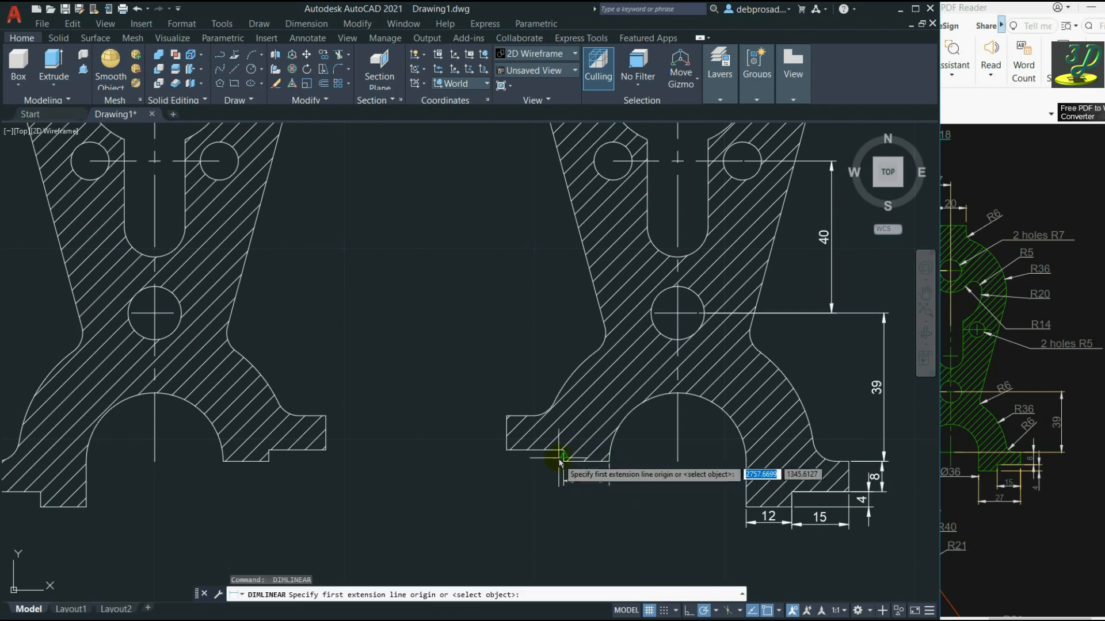
pyautogui.click(563, 461)
pyautogui.click(486, 464)
# Dimension the left foot's outer raised portion width and its outer edge height.
pyautogui.press('Return')
pyautogui.click(563, 450)
pyautogui.click(507, 450)
pyautogui.click(534, 481)
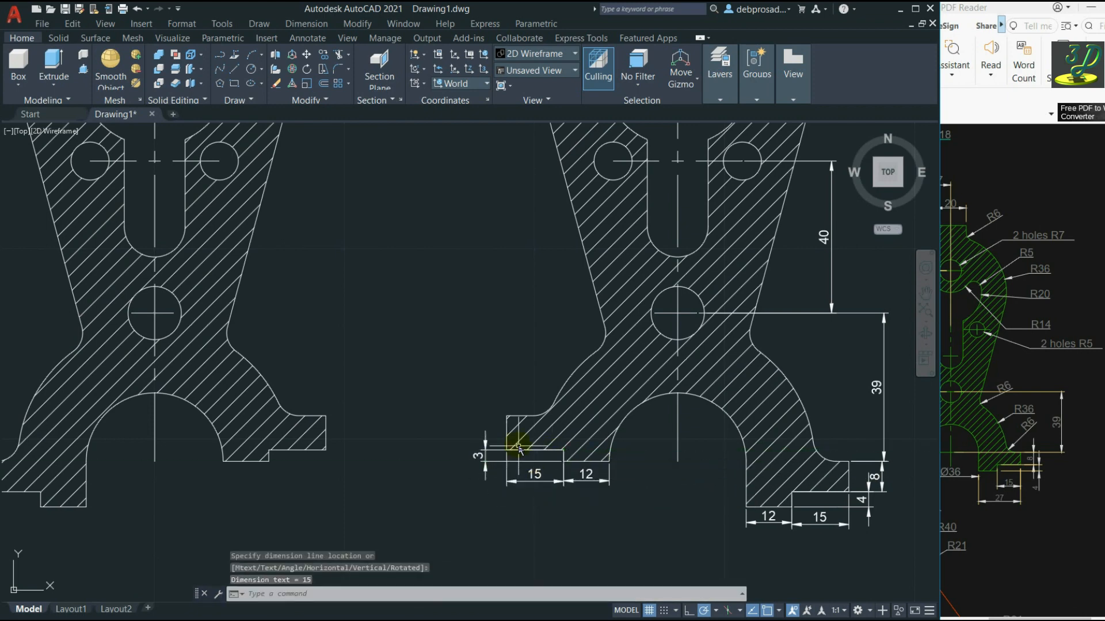
pyautogui.press('Return')
pyautogui.click(506, 416)
pyautogui.click(464, 422)
# Add a linear dimension across the arch opening between the right bracket's two feet.
pyautogui.scroll(-2, 505, 425)
pyautogui.press('Return')
pyautogui.click(575, 479)
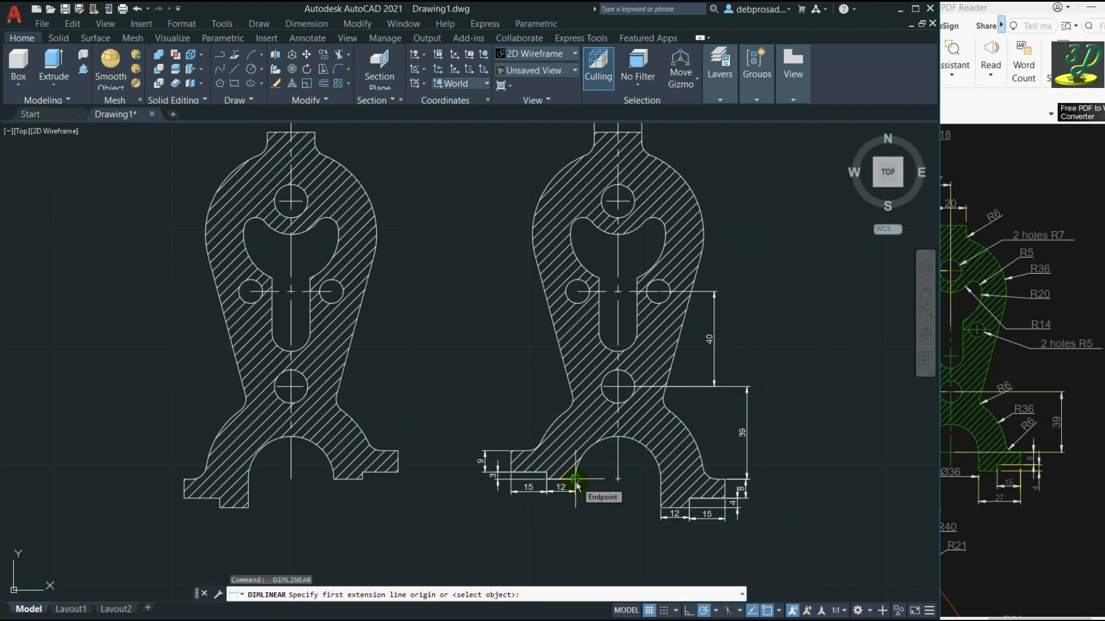
pyautogui.click(660, 479)
pyautogui.click(561, 522)
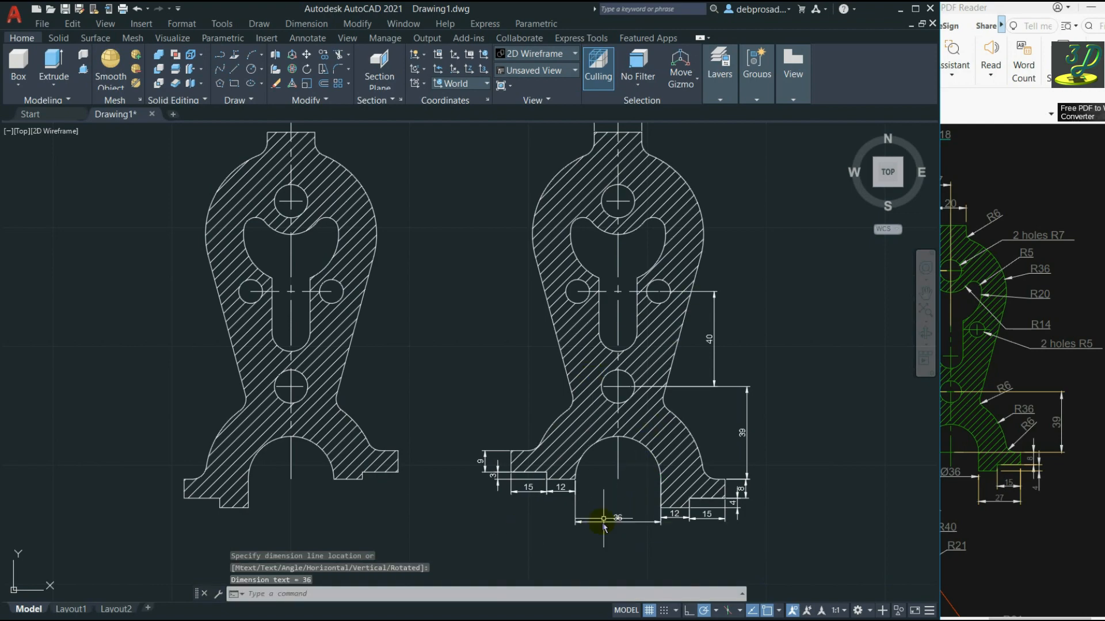
pyautogui.scroll(2, 631, 214)
pyautogui.press('Return')
pyautogui.click(579, 359)
pyautogui.click(639, 359)
pyautogui.press('Escape')
# Dimension the vertical distance between the centers of the right bracket's two R7 holes, placed beside its outline.
pyautogui.press('Return')
pyautogui.click(609, 194)
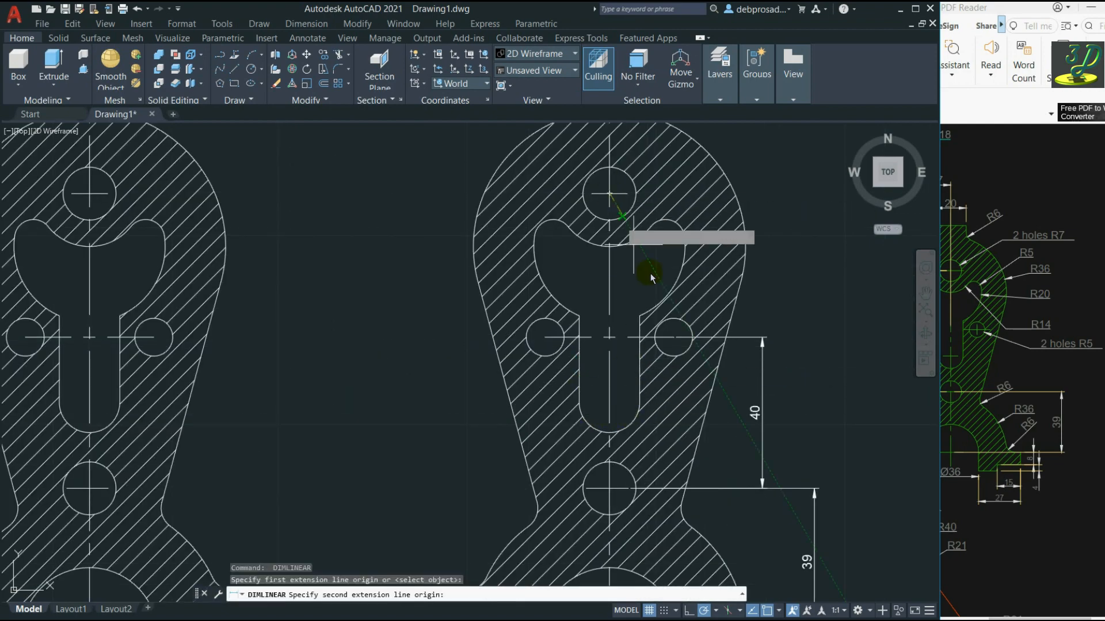
pyautogui.click(610, 488)
pyautogui.click(435, 402)
# Dimension the vertical distance from the upper R7 hole's center to the top tab's upper edge, in line with the 78 dimension.
pyautogui.scroll(-2, 735, 343)
pyautogui.scroll(2, 643, 190)
pyautogui.press('Return')
pyautogui.click(654, 344)
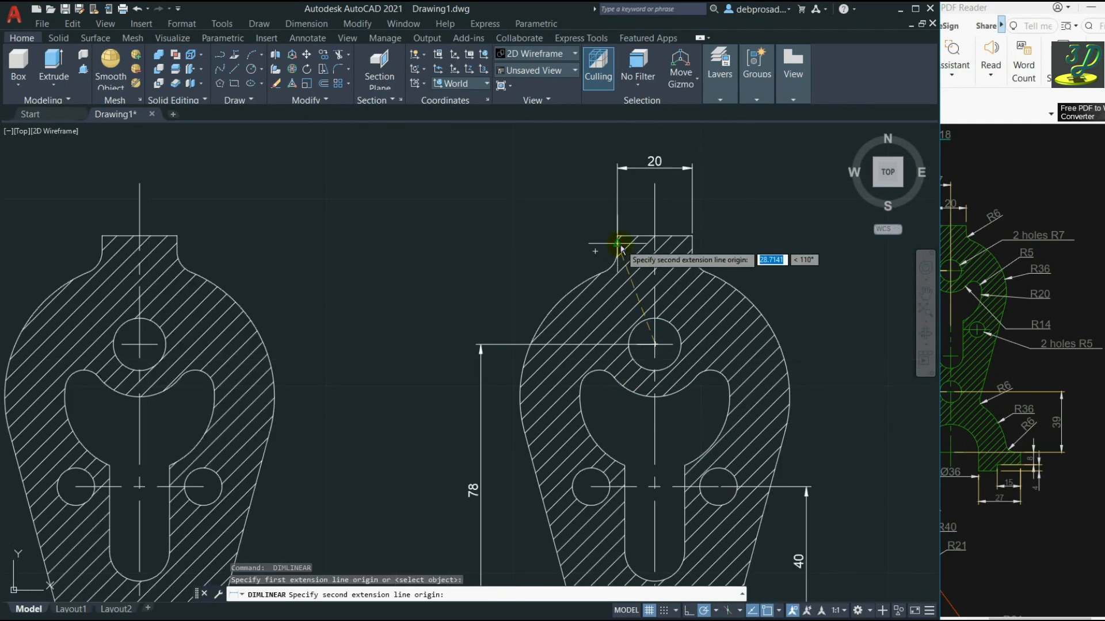
pyautogui.click(617, 236)
pyautogui.click(480, 284)
# Dimension the vertical distance from the slot's lower arc center to the level of the lower R7 hole's center.
pyautogui.scroll(-1, 510, 284)
pyautogui.scroll(2, 611, 480)
pyautogui.press('Return')
pyautogui.click(582, 407)
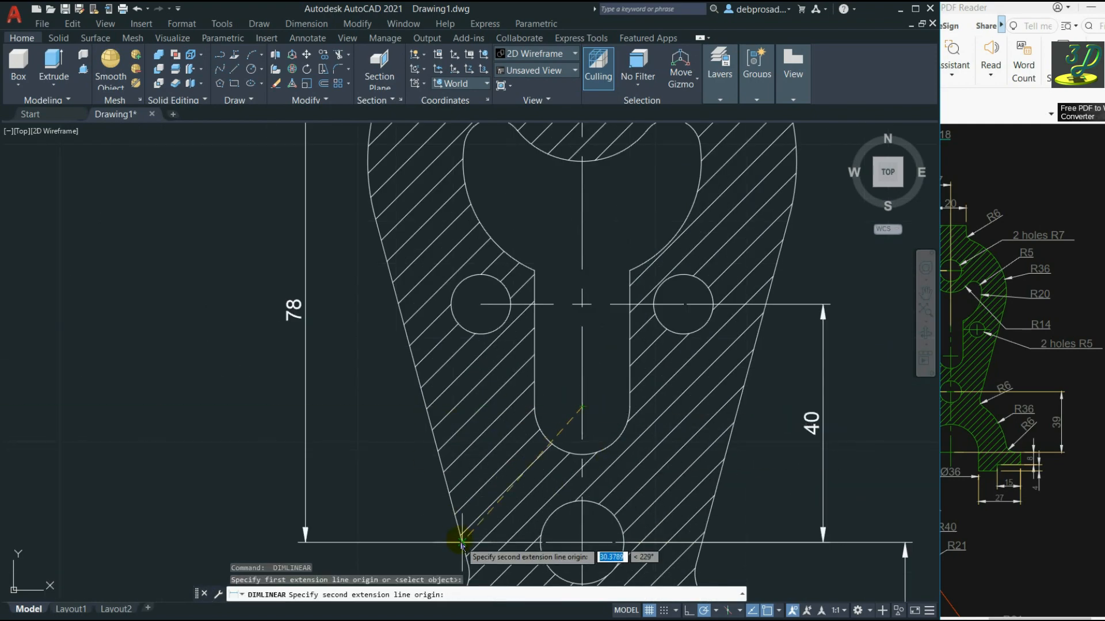
pyautogui.click(462, 542)
pyautogui.click(362, 469)
# Add a radius dimension to the fillet arc between the top tab and the right bracket's outer arc.
pyautogui.click(307, 23)
pyautogui.click(295, 111)
pyautogui.scroll(3, 617, 249)
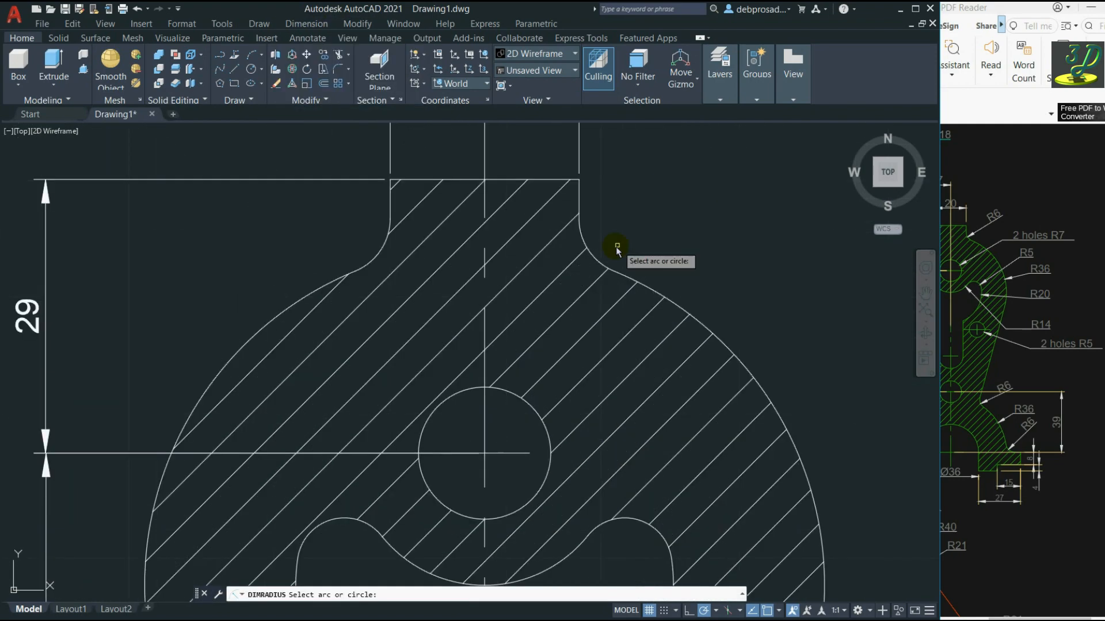
pyautogui.click(618, 249)
pyautogui.click(632, 198)
# Add radius dimensions to the right bracket's upper outer arc and its upper center hole, with the text outside the outline.
pyautogui.scroll(-4, 581, 184)
pyautogui.press('Return')
pyautogui.click(646, 241)
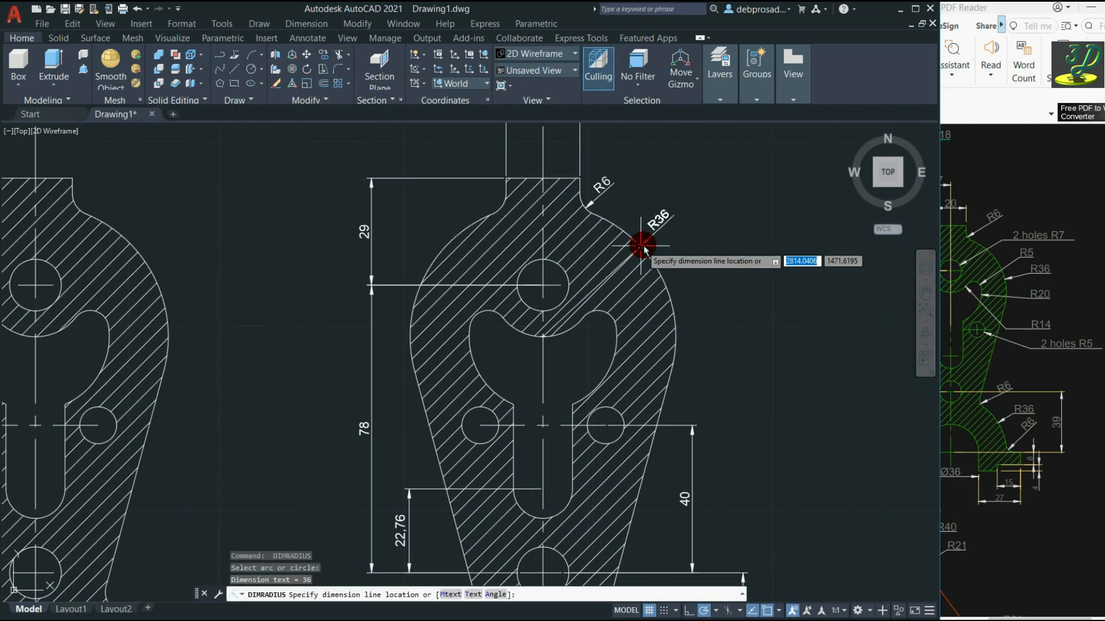
pyautogui.click(695, 221)
pyautogui.press('Return')
pyautogui.click(565, 270)
pyautogui.click(648, 187)
# Add radius dimensions to the small side hole and to the slot's lower arc on the right bracket.
pyautogui.scroll(-1, 648, 213)
pyautogui.scroll(1, 634, 445)
pyautogui.press('Return')
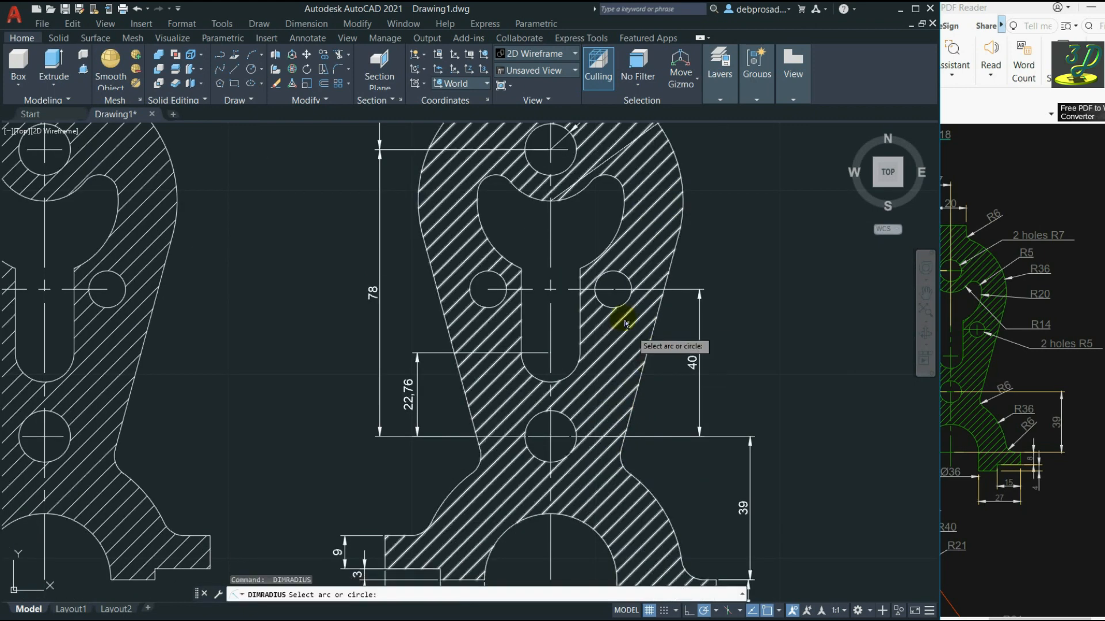
pyautogui.click(624, 304)
pyautogui.click(732, 260)
pyautogui.press('Return')
pyautogui.click(577, 368)
pyautogui.click(677, 398)
# Add radius dimensions to the right bracket's waist fillet and the fillet between the lower outer arc and the foot.
pyautogui.press('Return')
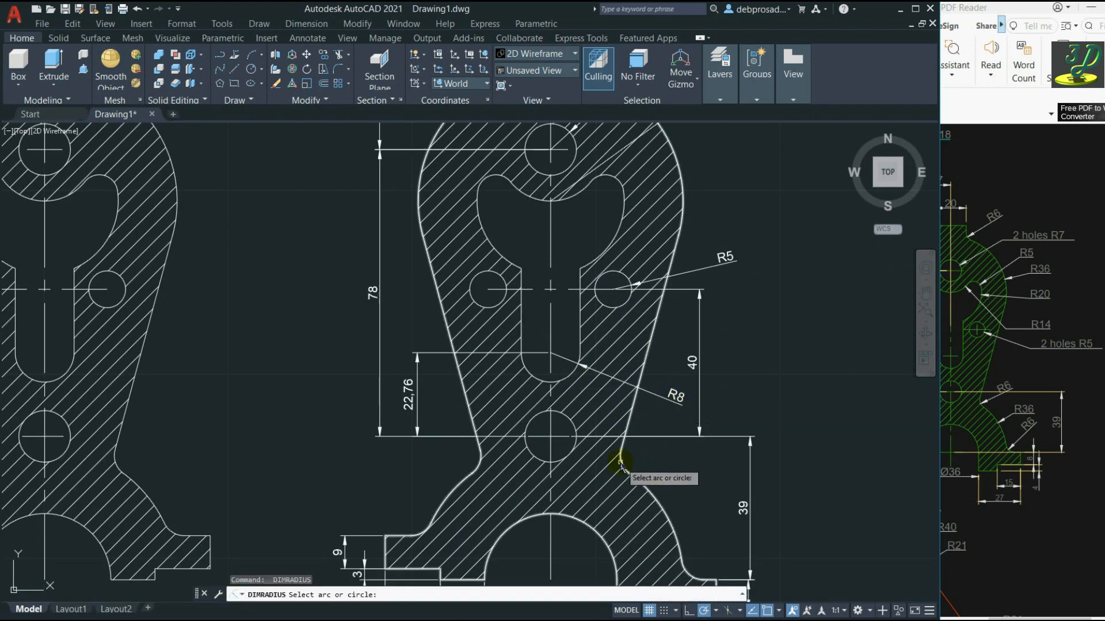
pyautogui.click(620, 464)
pyautogui.click(647, 450)
pyautogui.press('Return')
pyautogui.click(684, 561)
pyautogui.click(703, 546)
# Add a radius dimension to the lower outer arc between the right bracket's waist and foot fillets.
pyautogui.press('Return')
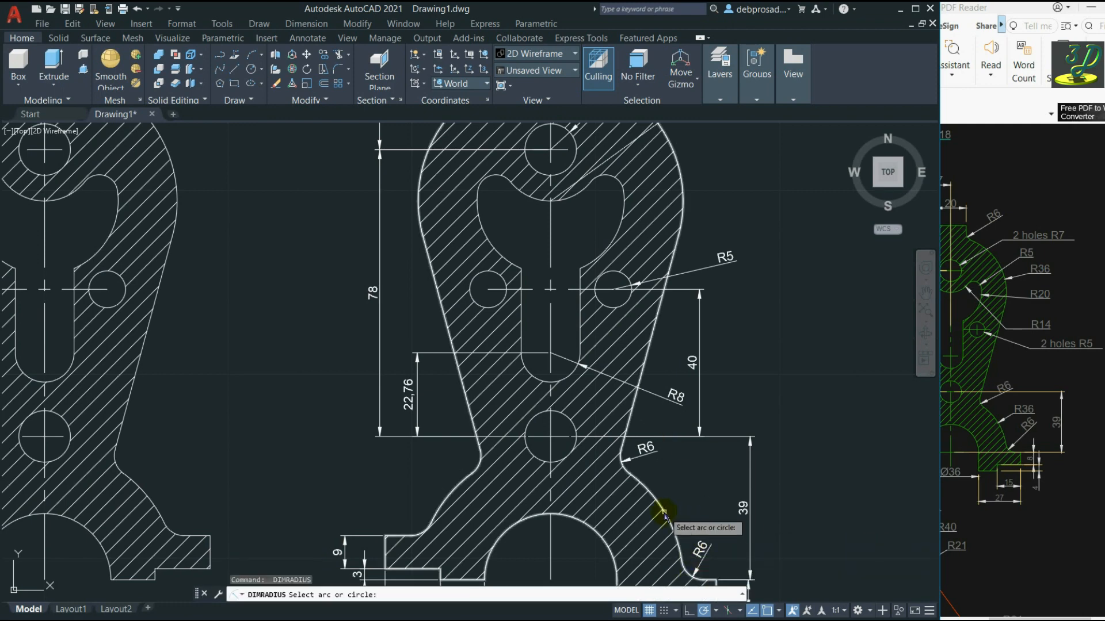
pyautogui.click(664, 512)
pyautogui.click(689, 480)
# Add radius dimensions to the cutout's concave arc below the upper hole and to the cutout's curved side arc.
pyautogui.scroll(-2, 758, 381)
pyautogui.scroll(1, 750, 395)
pyautogui.press('Return')
pyautogui.click(656, 252)
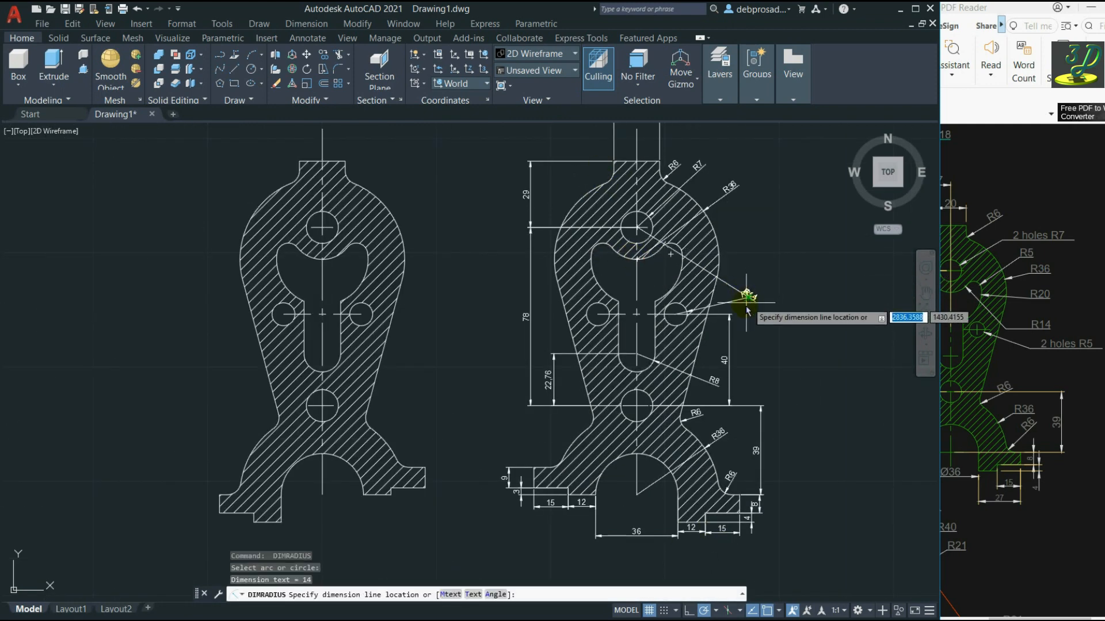
pyautogui.click(547, 316)
pyautogui.press('Return')
pyautogui.click(680, 276)
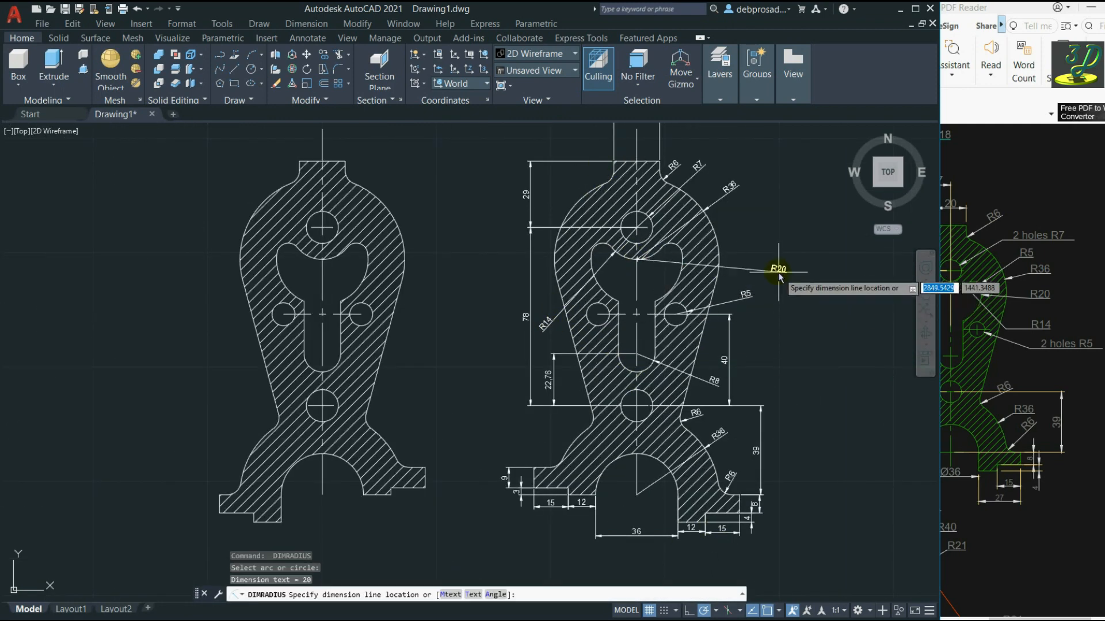
pyautogui.click(754, 274)
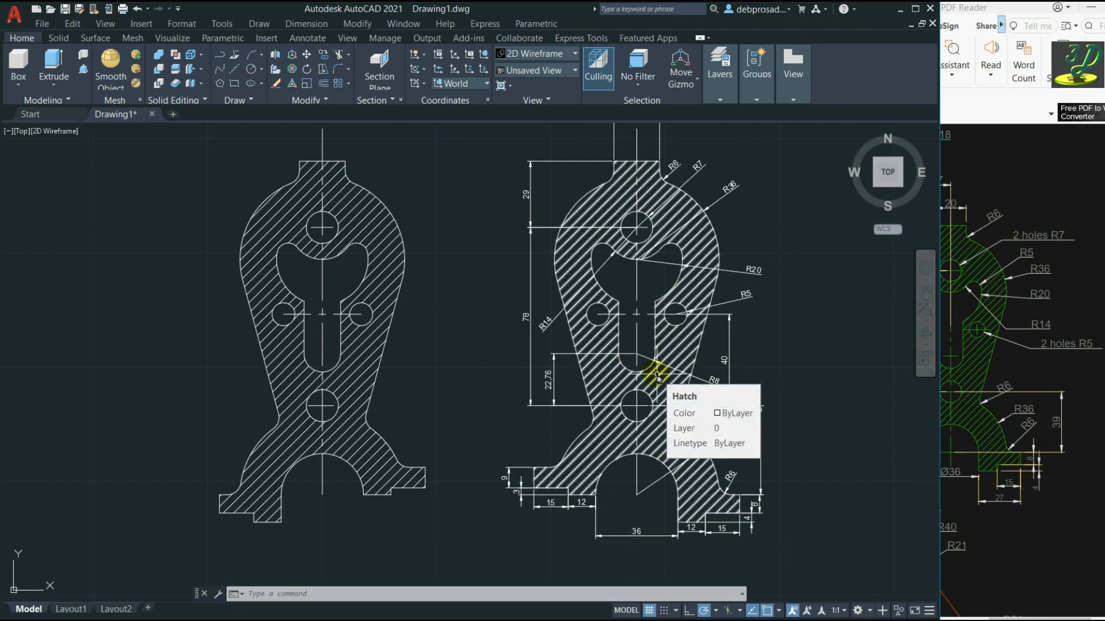
pyautogui.press('Return')
pyautogui.click(660, 251)
pyautogui.press('Escape')
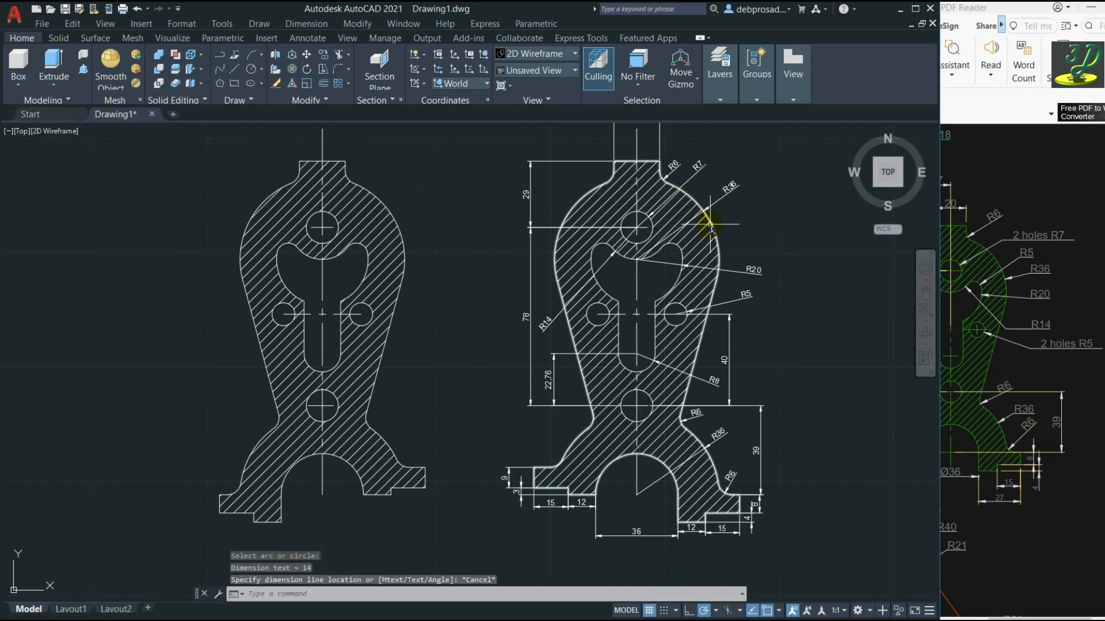
# Move the top tab's width dimension line down, closer to the tab's upper edge.
pyautogui.scroll(1, 554, 525)
pyautogui.scroll(1, 592, 222)
pyautogui.scroll(-2, 585, 292)
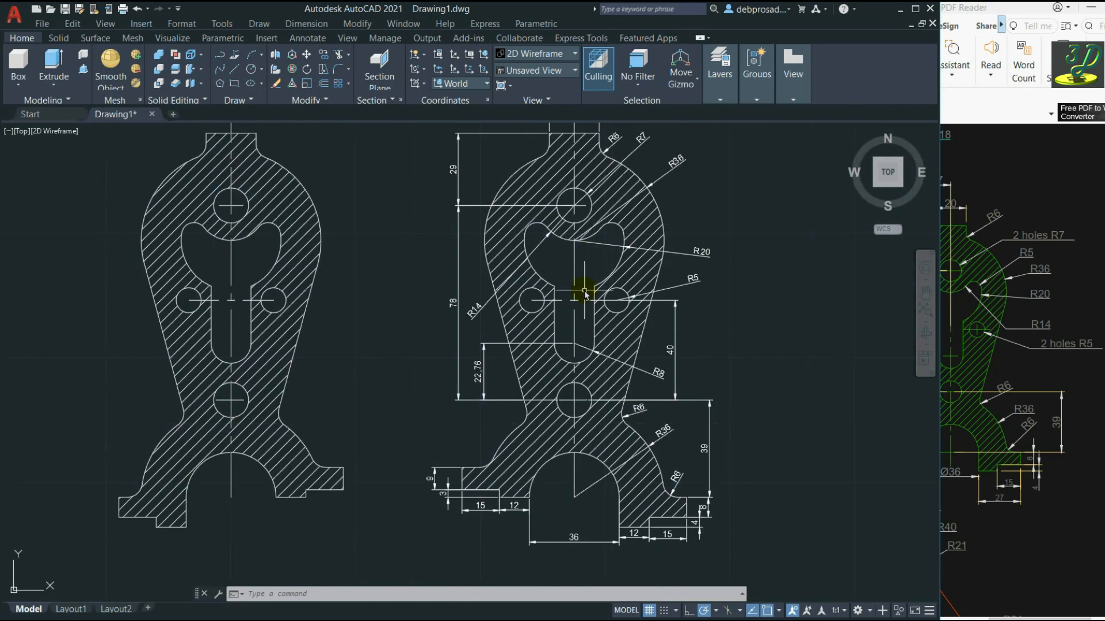
pyautogui.click(923, 310)
pyautogui.click(655, 148)
pyautogui.click(630, 135)
pyautogui.click(631, 164)
pyautogui.click(631, 142)
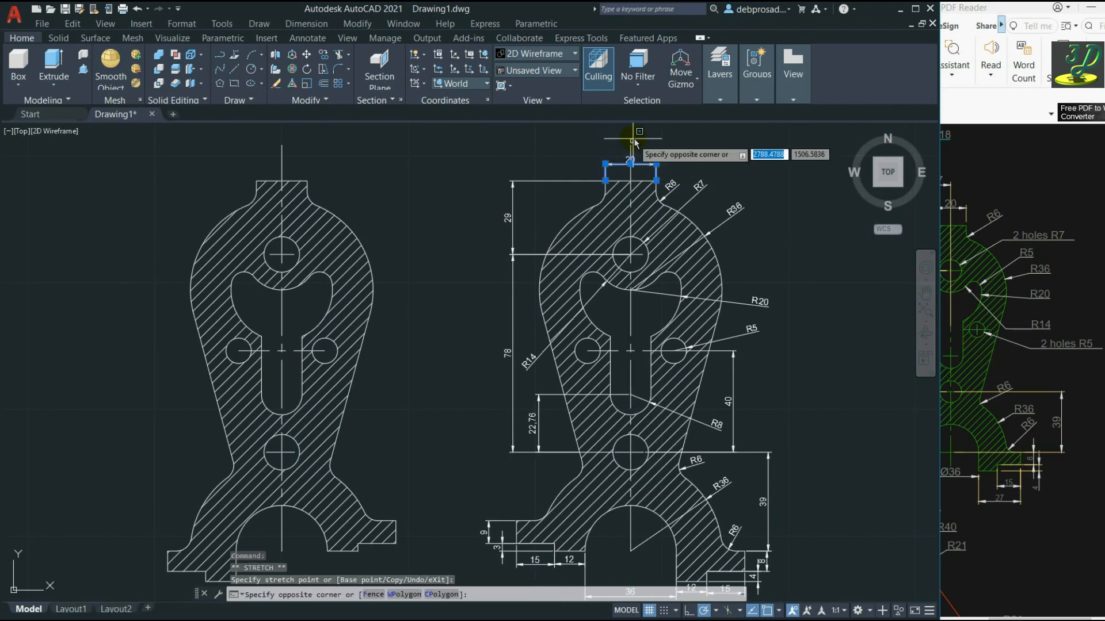
pyautogui.press('Escape')
# Check the moved tab dimension and compare the fully dimensioned bracket with figure 16 in the reference PDF.
pyautogui.scroll(5, 638, 129)
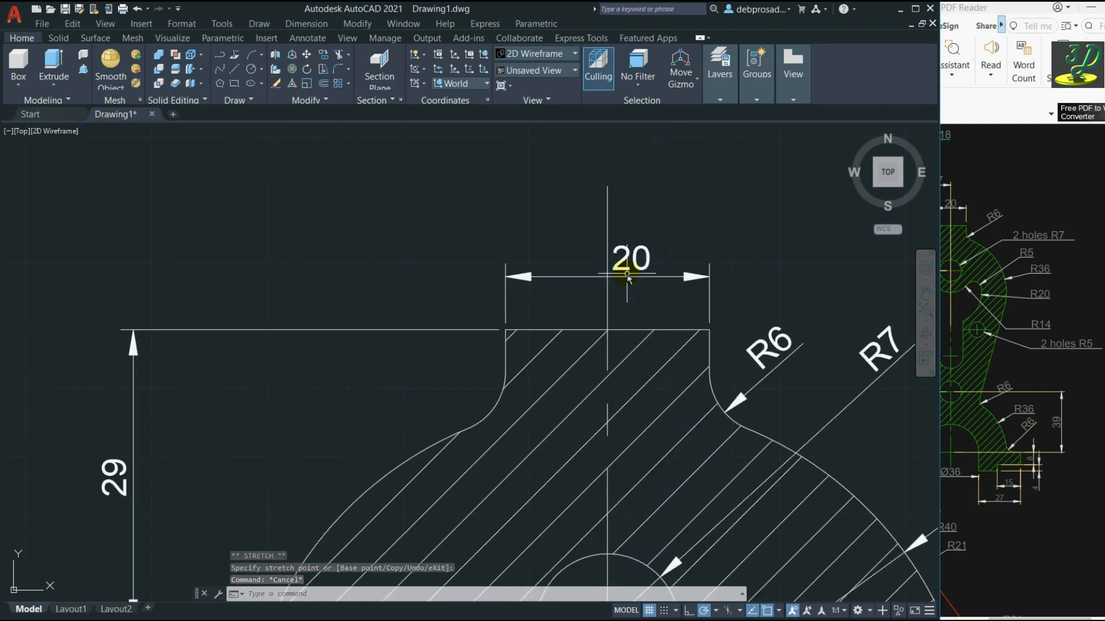
pyautogui.scroll(-7, 627, 271)
pyautogui.click(925, 310)
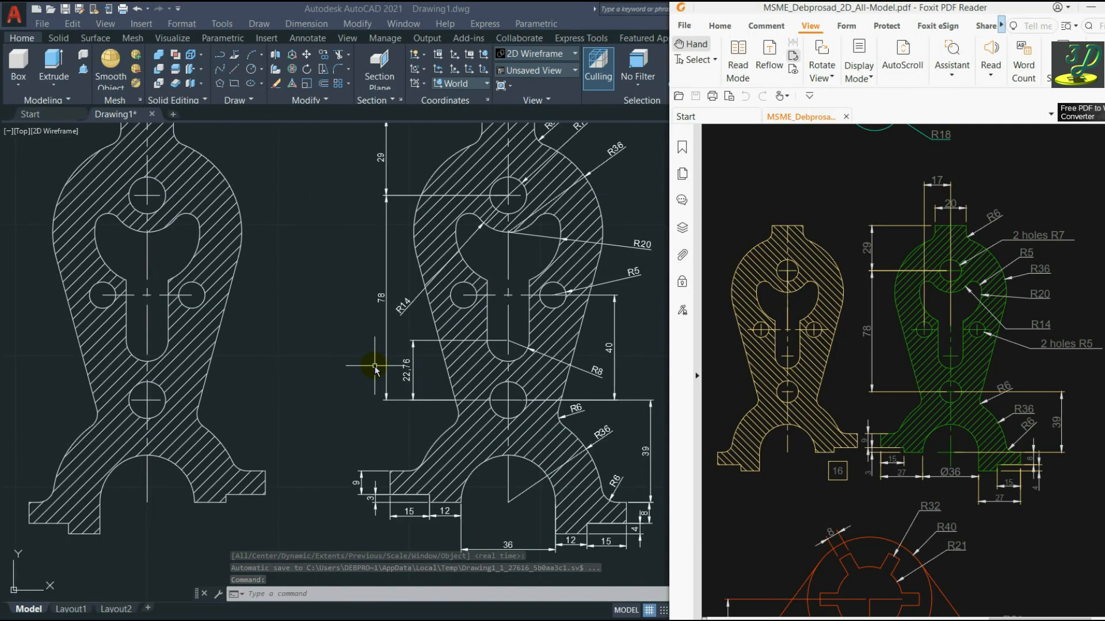
pyautogui.scroll(-1, 370, 367)
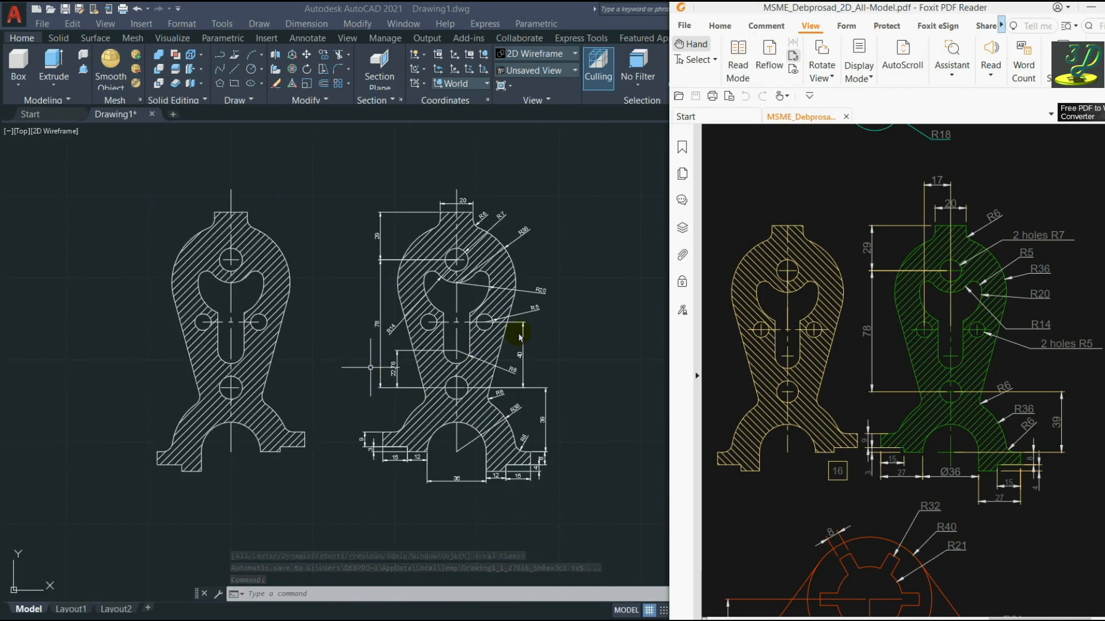
pyautogui.click(576, 311)
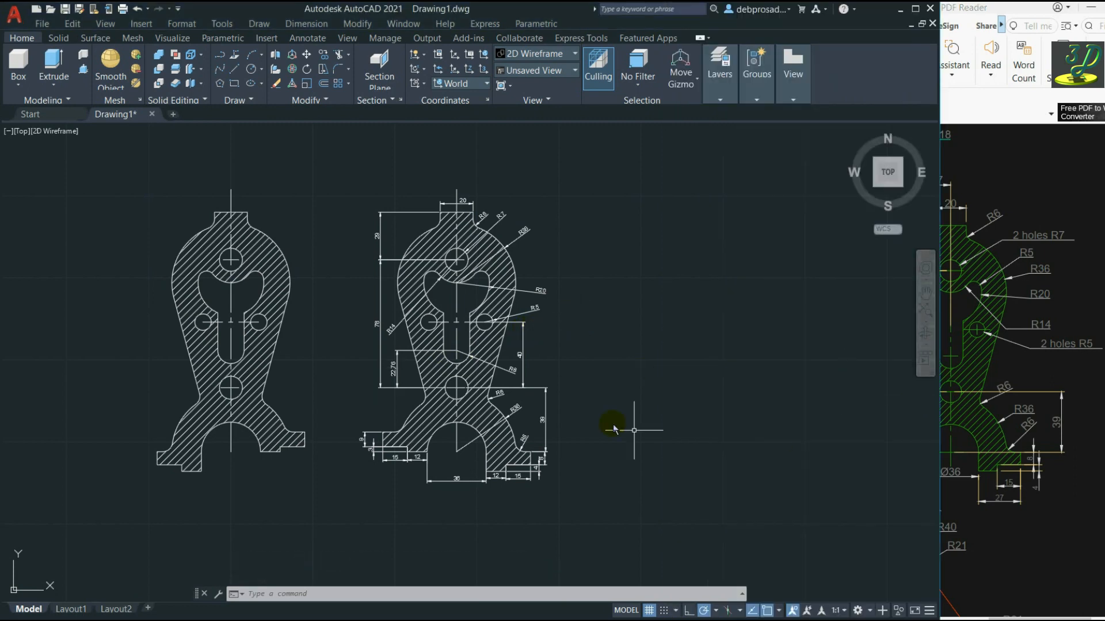
pyautogui.click(339, 403)
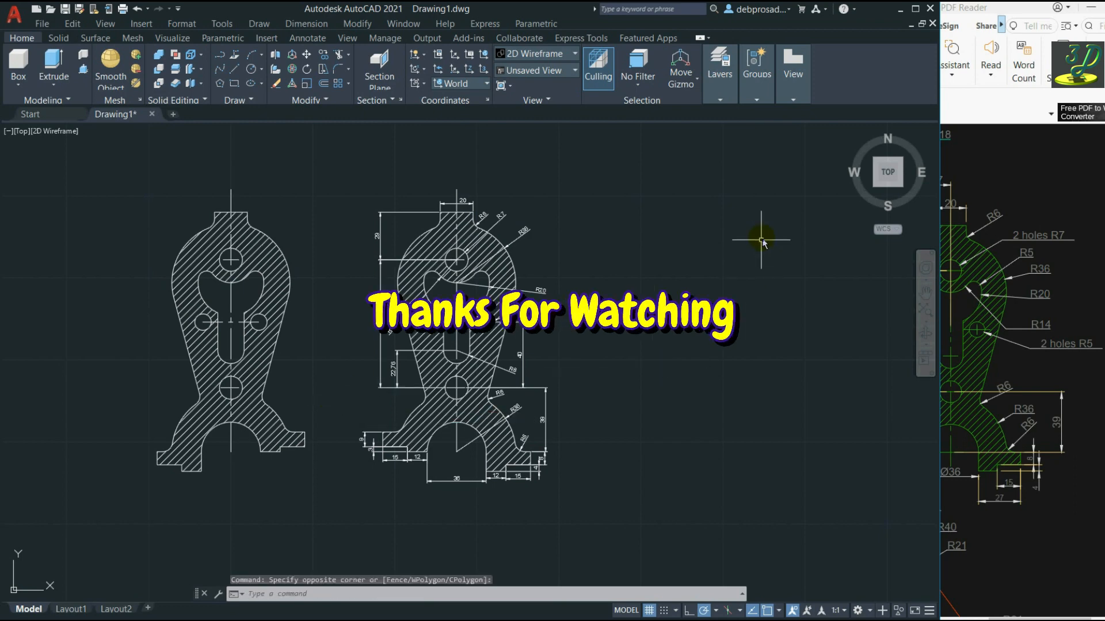